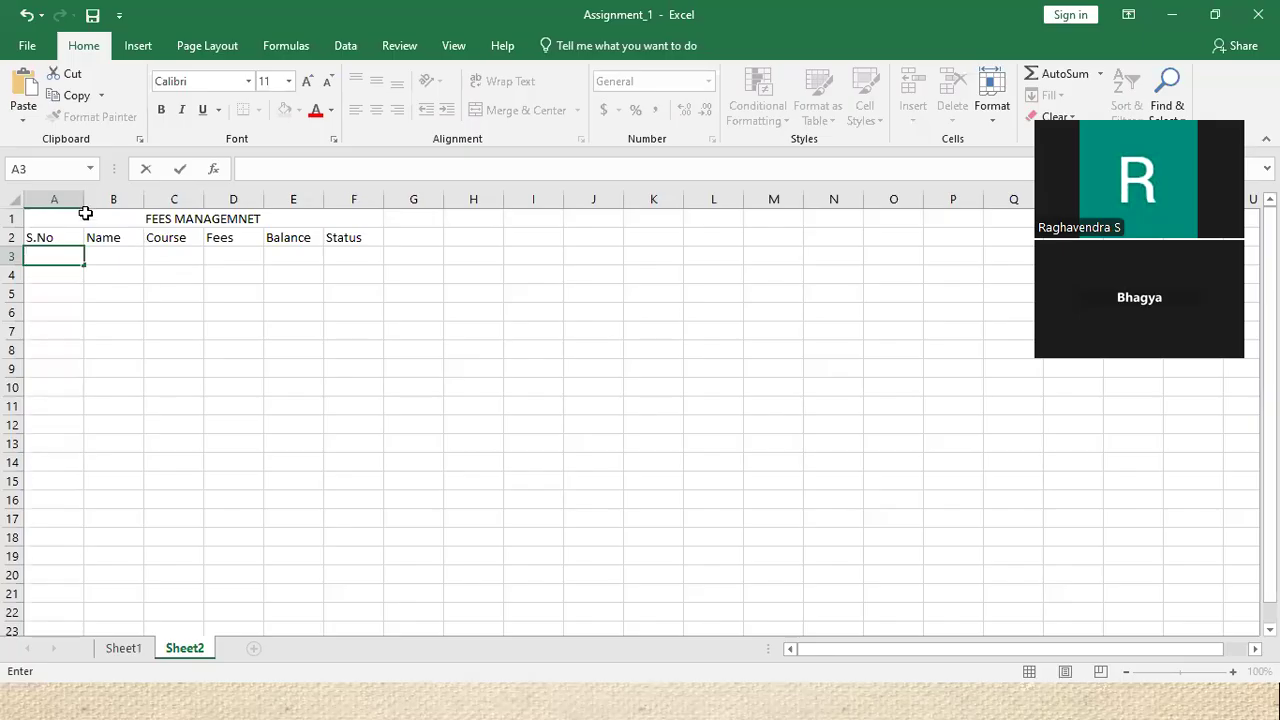
Apply All Borders to the title and header rows A1:F2
{"action": "left_click_drag", "start_coordinate": [86, 213], "coordinate": [243, 238]}
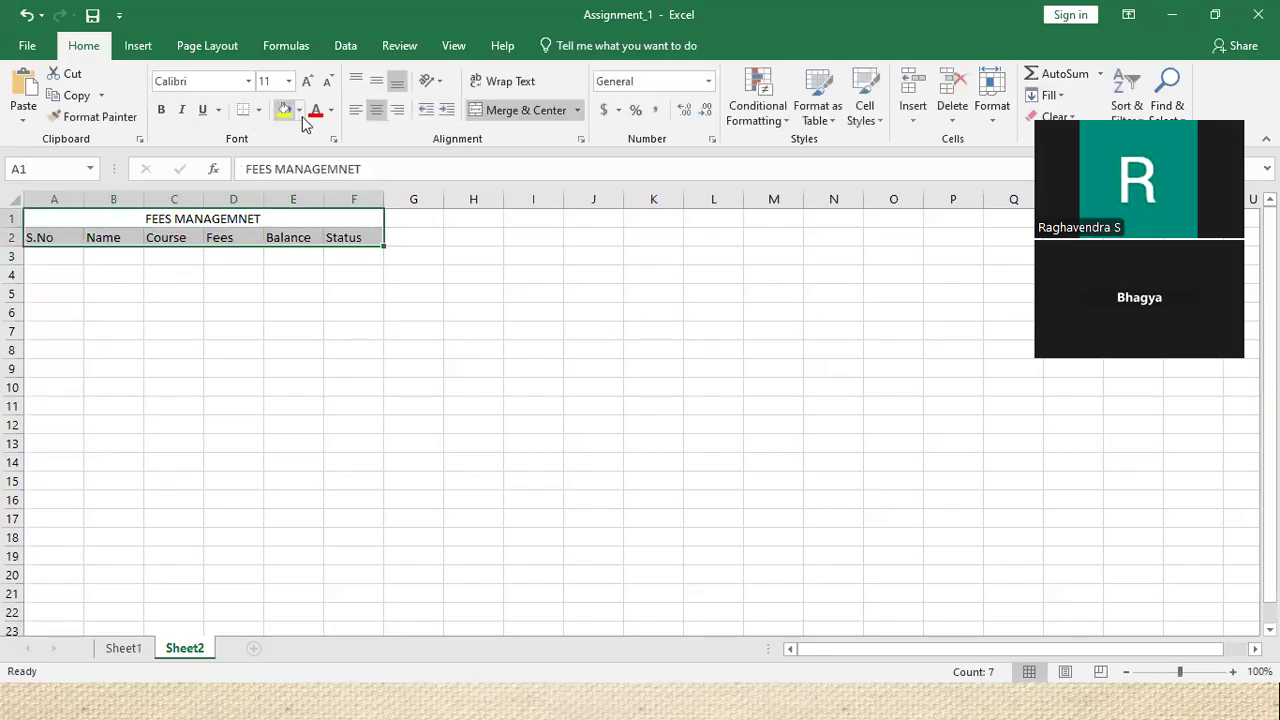
{"action": "left_click", "coordinate": [258, 110]}
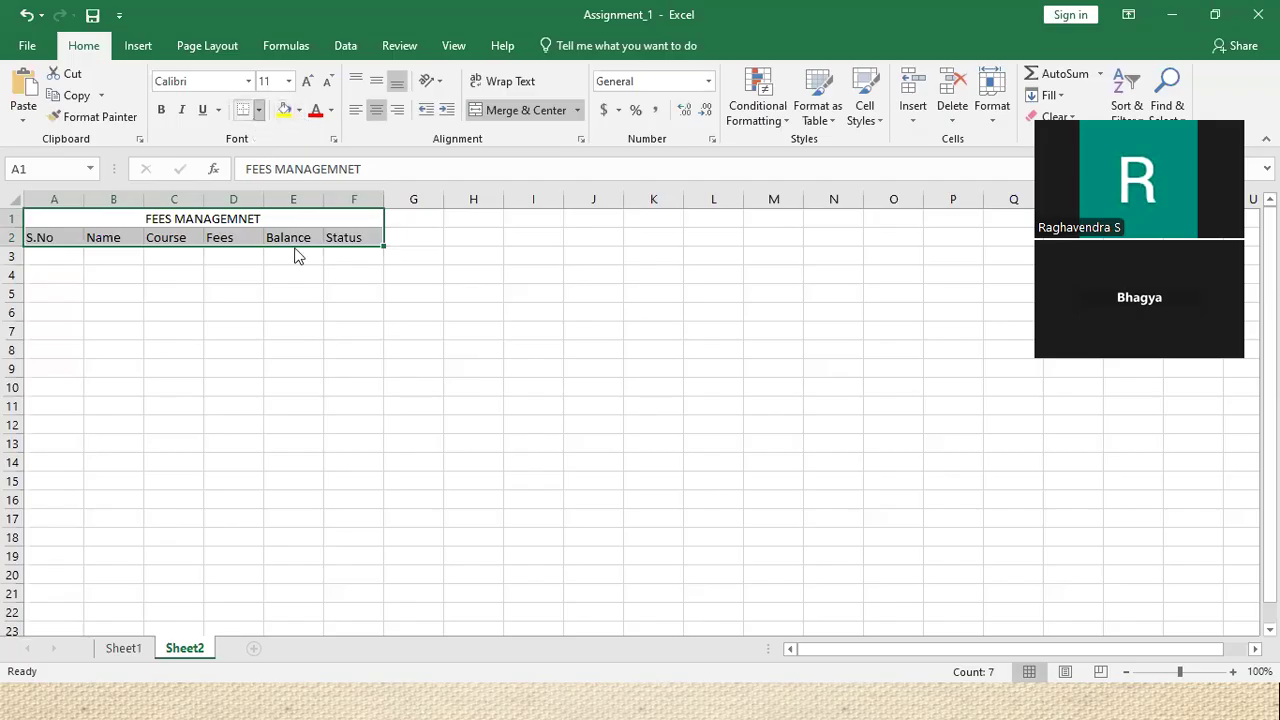
{"action": "left_click", "coordinate": [300, 271]}
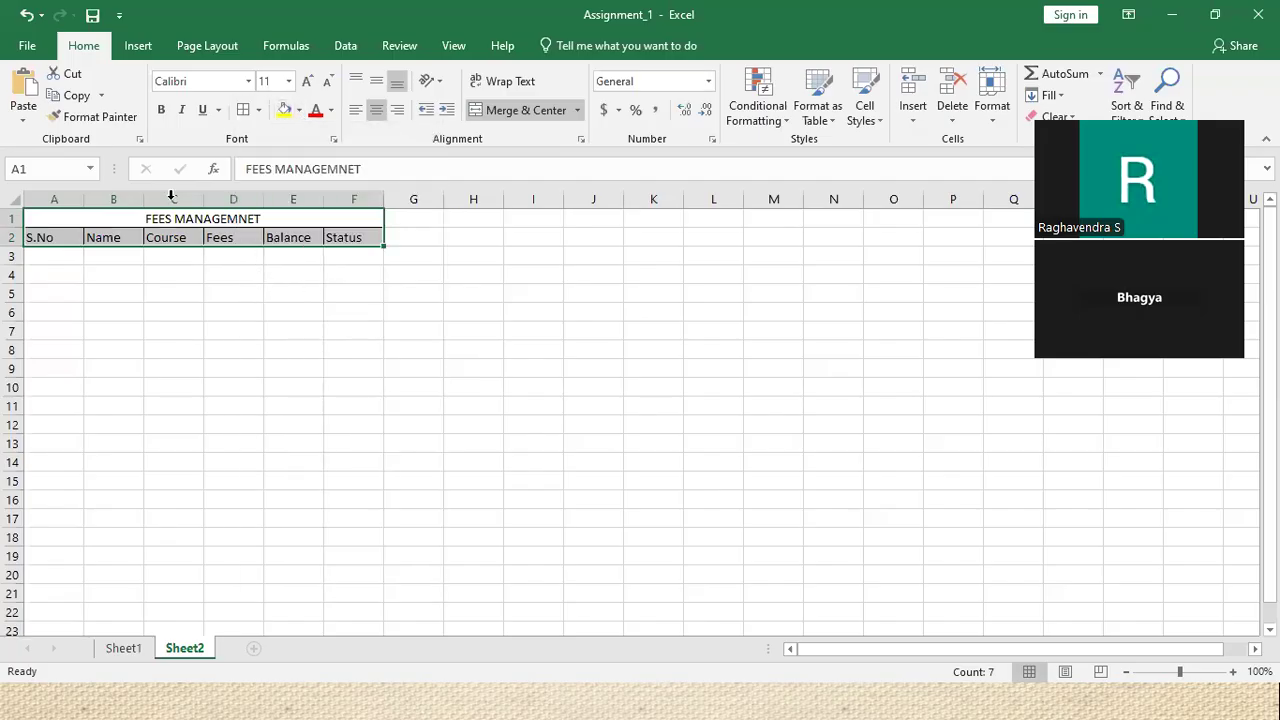
Fill A1:F2 with a peach theme colour
{"action": "left_click_drag", "start_coordinate": [128, 220], "coordinate": [147, 243]}
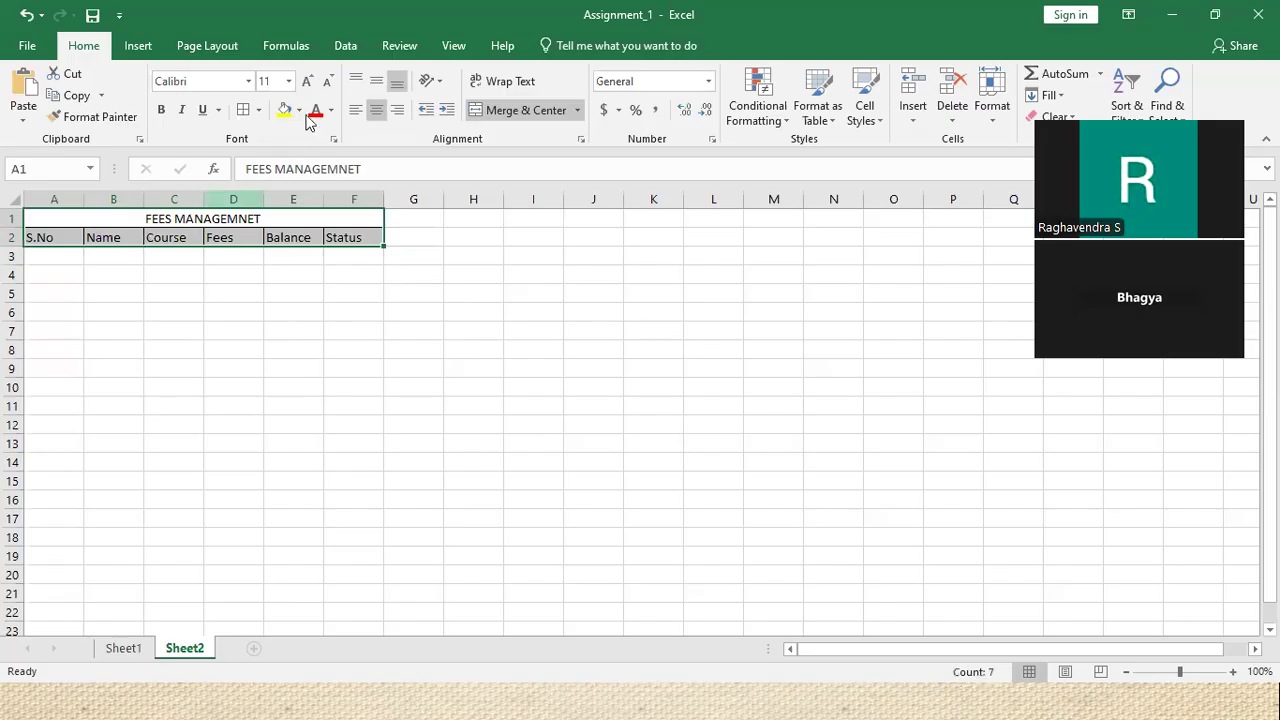
{"action": "left_click", "coordinate": [298, 110]}
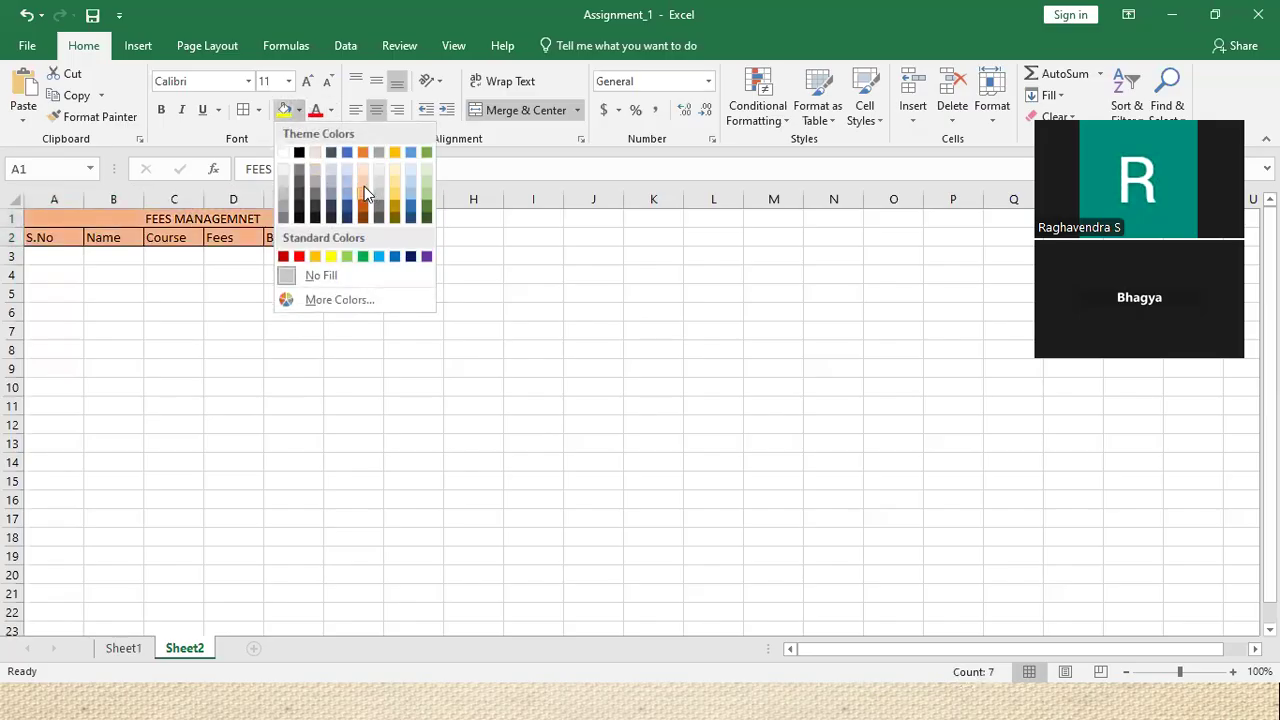
{"action": "left_click", "coordinate": [364, 186]}
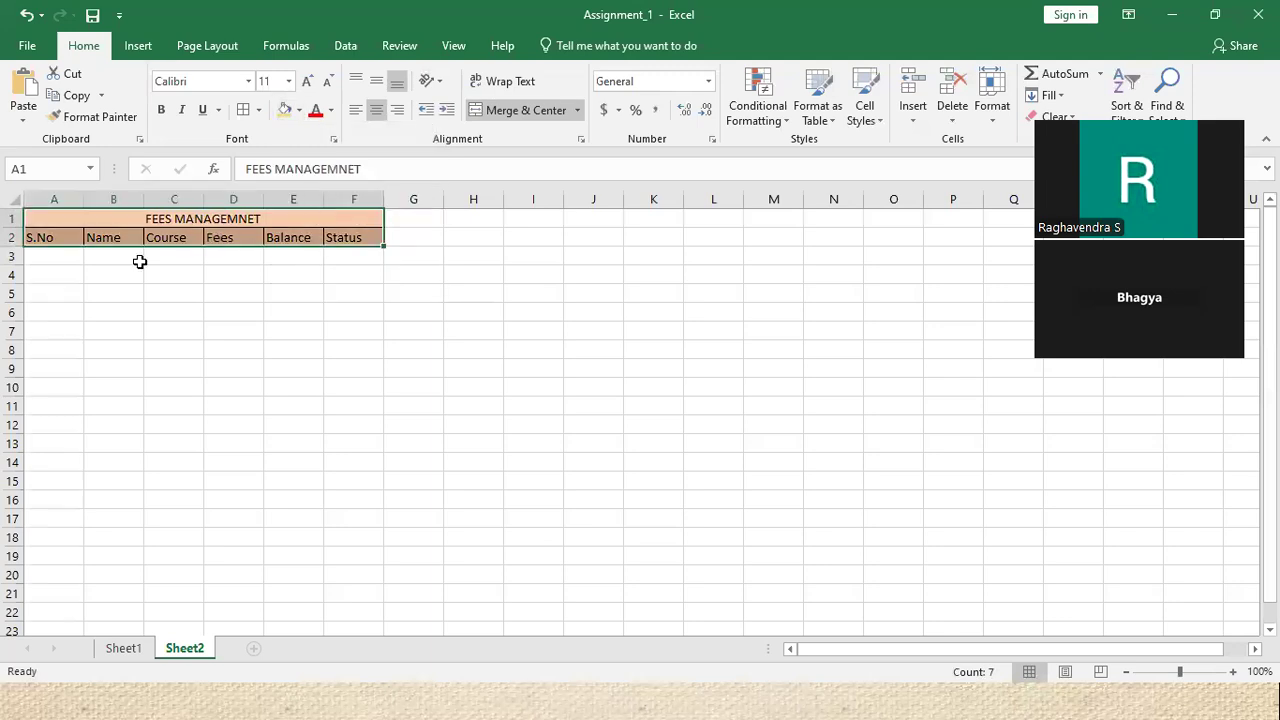
{"action": "left_click", "coordinate": [66, 256]}
Number the S.No column 1 through 6 in A3:A8 by extending 1 and 2 with the fill handle
{"action": "type", "text": "01"}
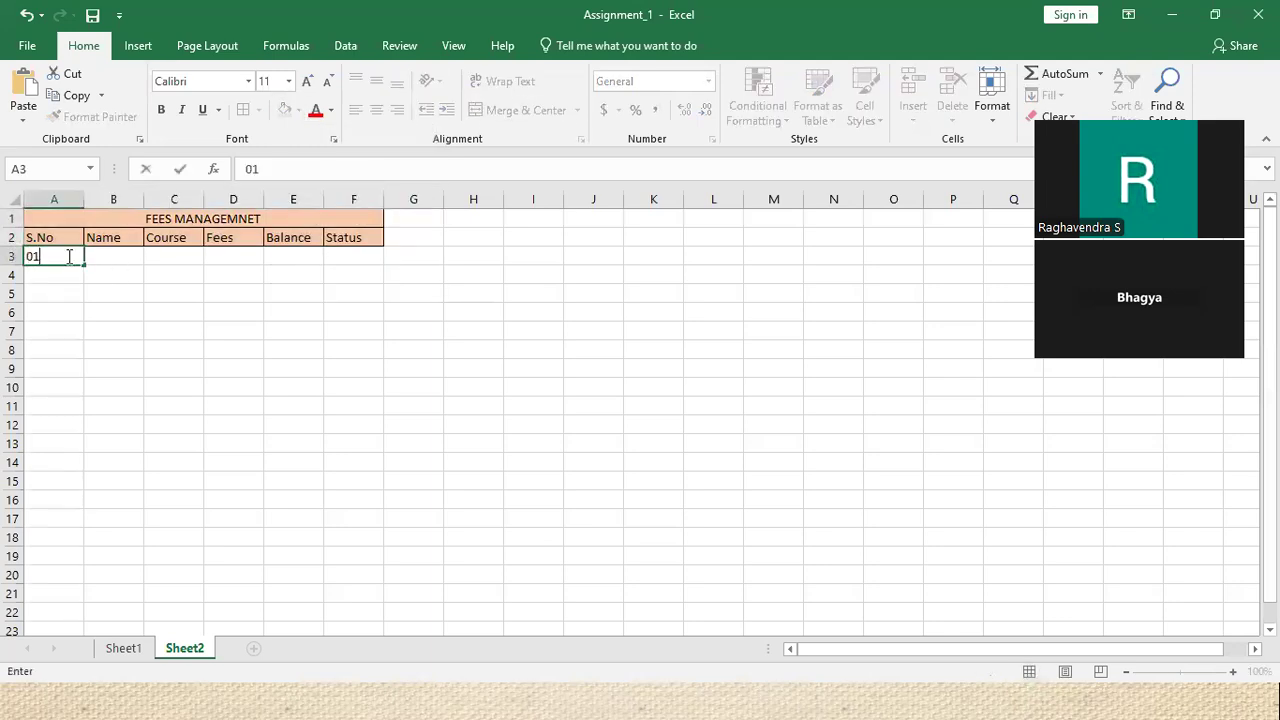
{"action": "key", "text": "Return"}
{"action": "type", "text": "2"}
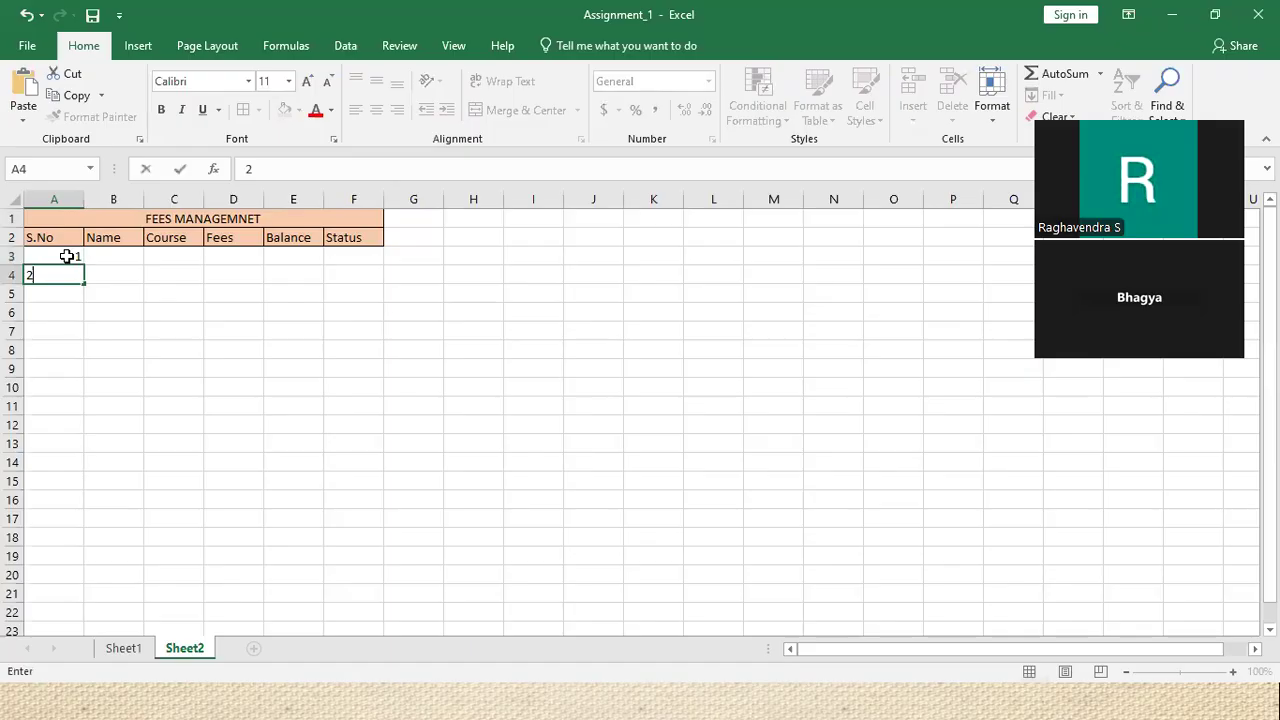
{"action": "left_click", "coordinate": [63, 254]}
{"action": "left_click_drag", "start_coordinate": [63, 254], "coordinate": [81, 281]}
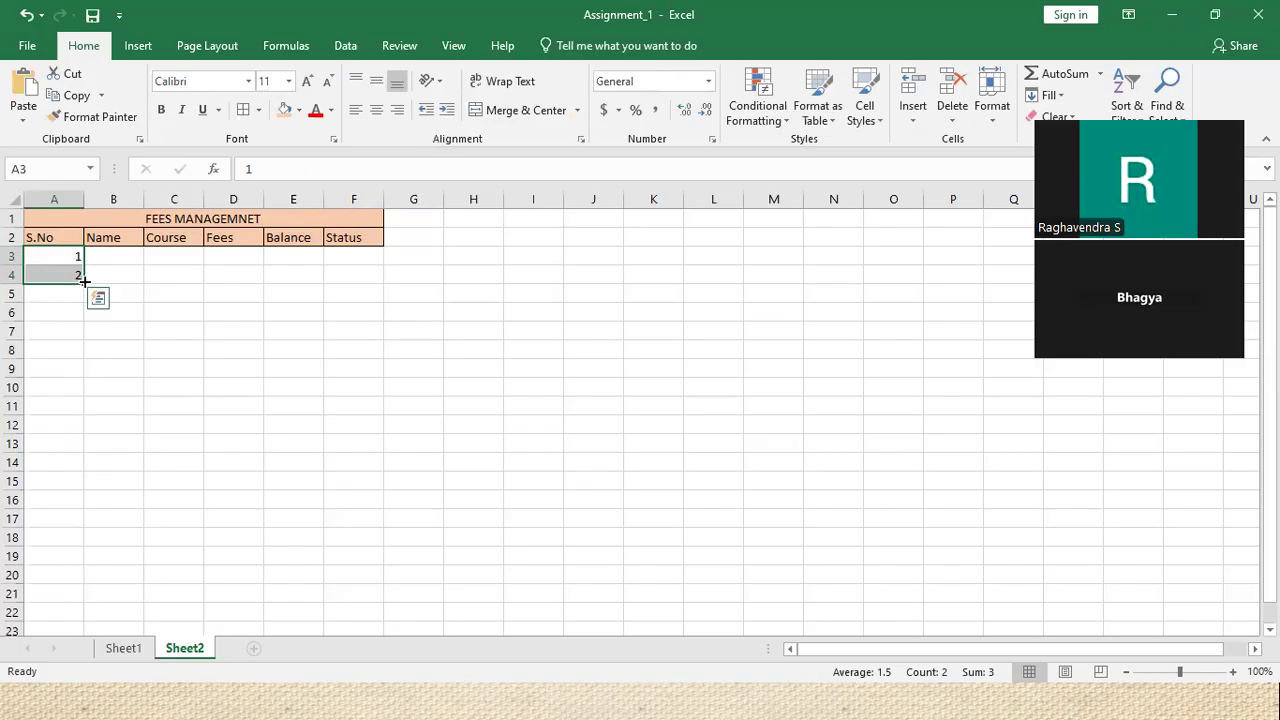
{"action": "left_click_drag", "start_coordinate": [85, 282], "coordinate": [50, 358]}
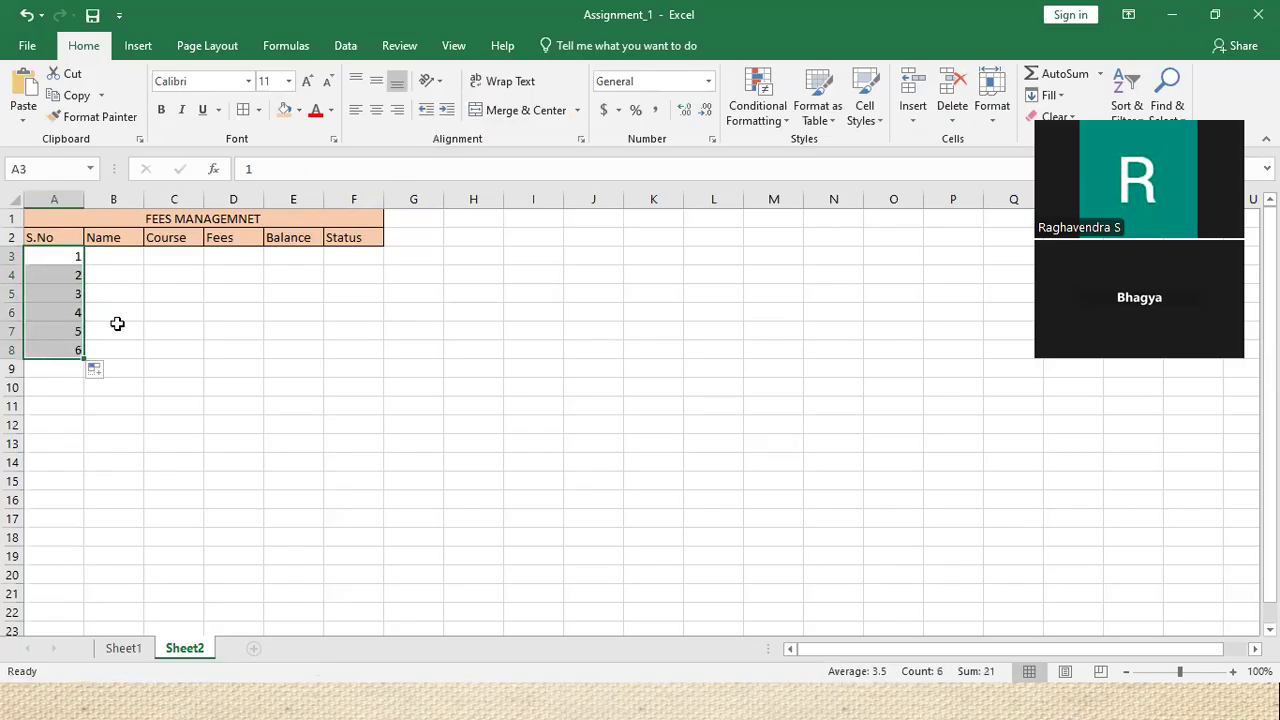
Enter the first three student names in B3:B5
{"action": "left_click", "coordinate": [130, 260]}
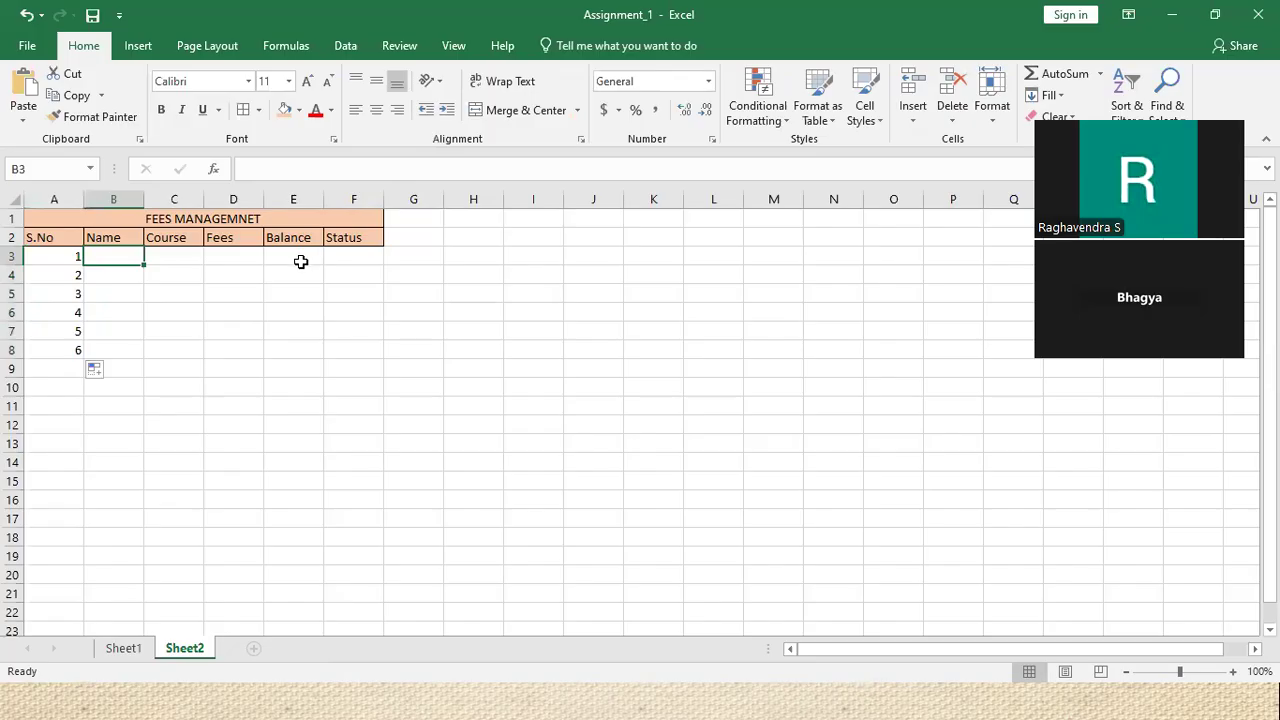
{"action": "type", "text": "Akas"}
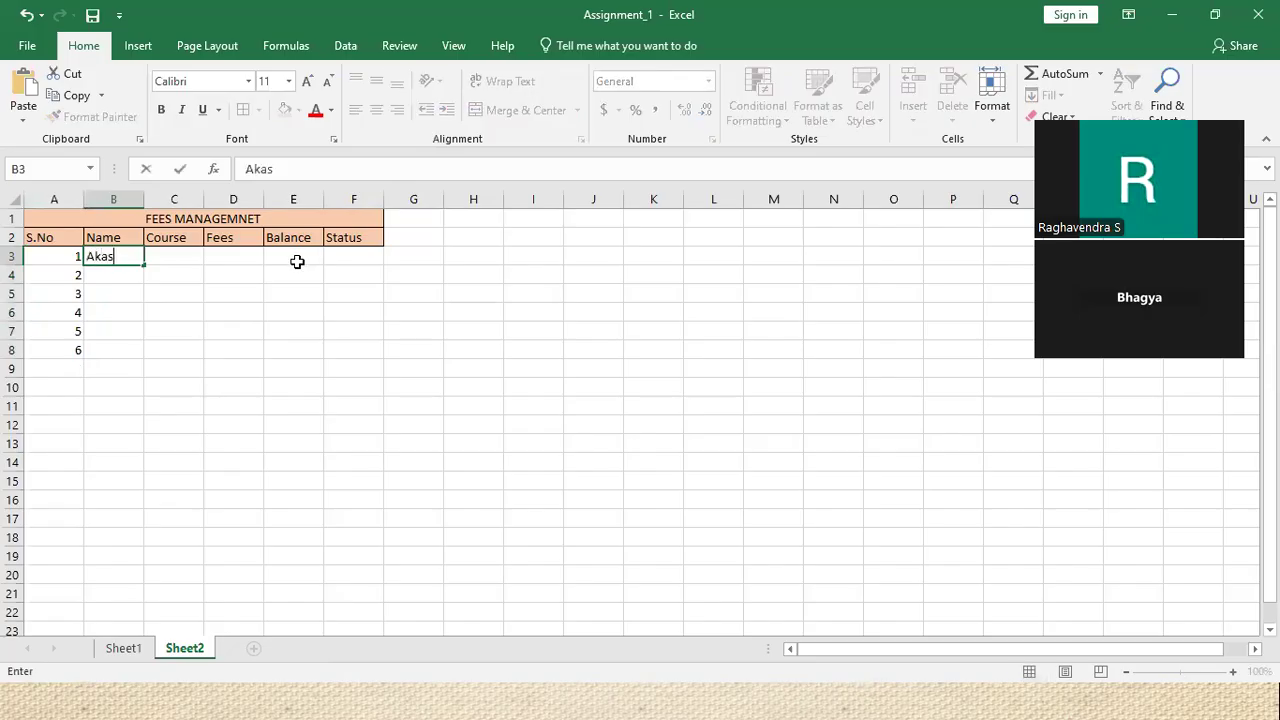
{"action": "type", "text": "h"}
{"action": "key", "text": "Tab"}
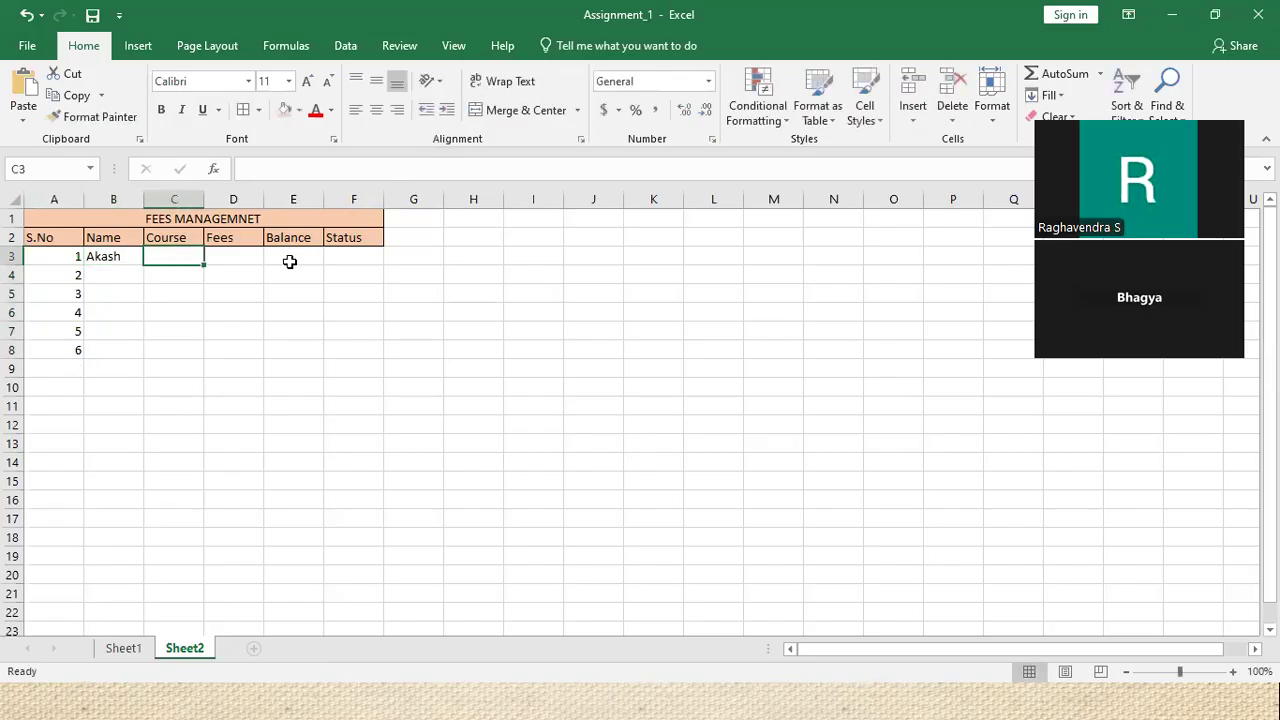
{"action": "key", "text": "Return"}
{"action": "type", "text": "Manoj"}
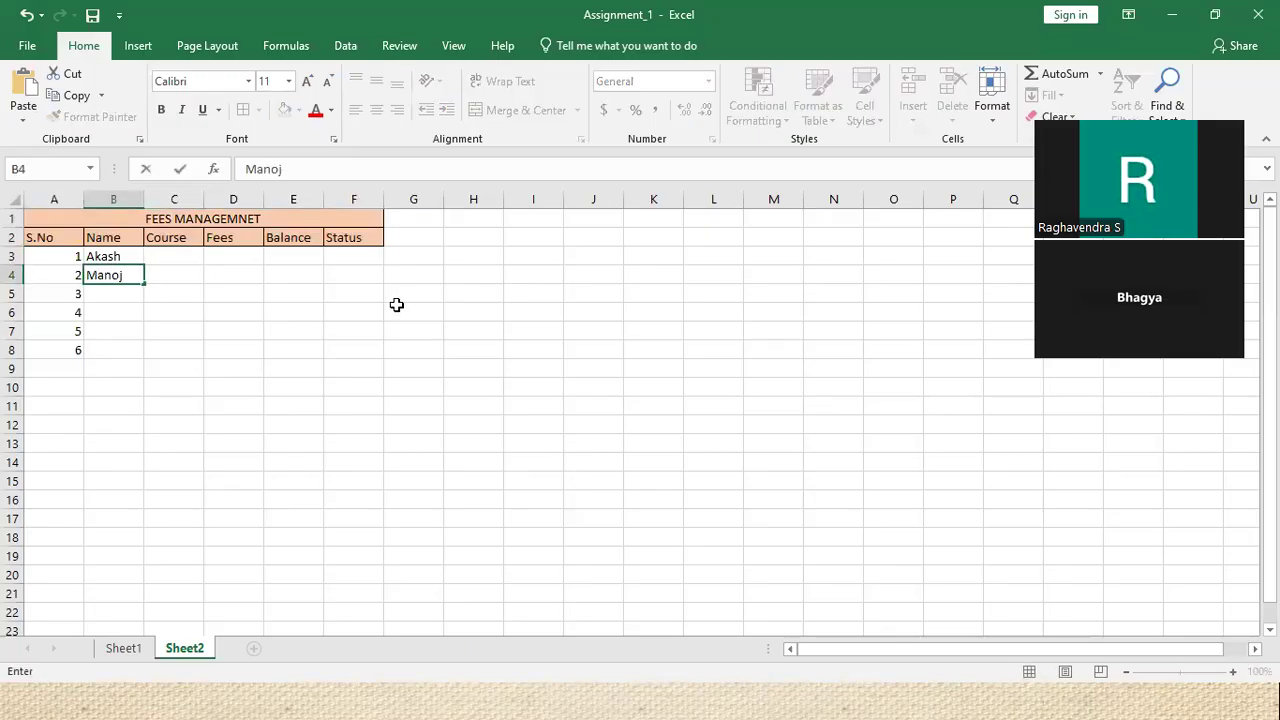
{"action": "left_click", "coordinate": [122, 292]}
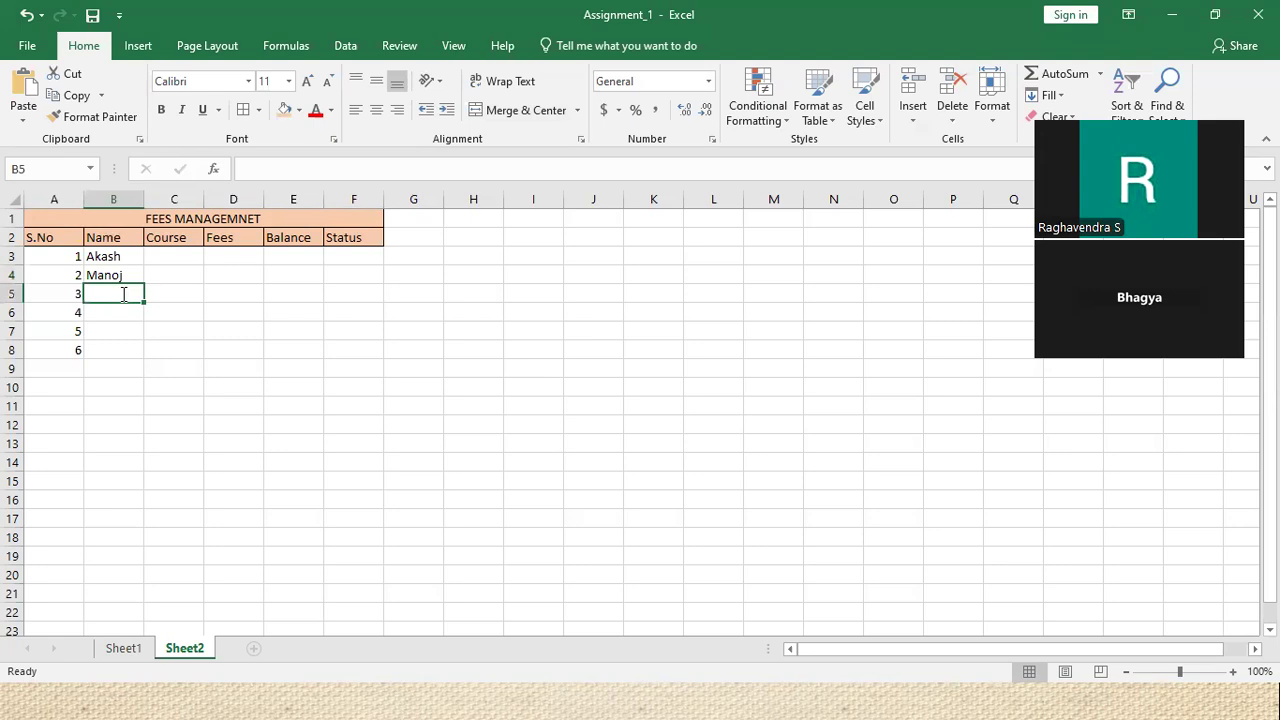
{"action": "type", "text": "Sudheer"}
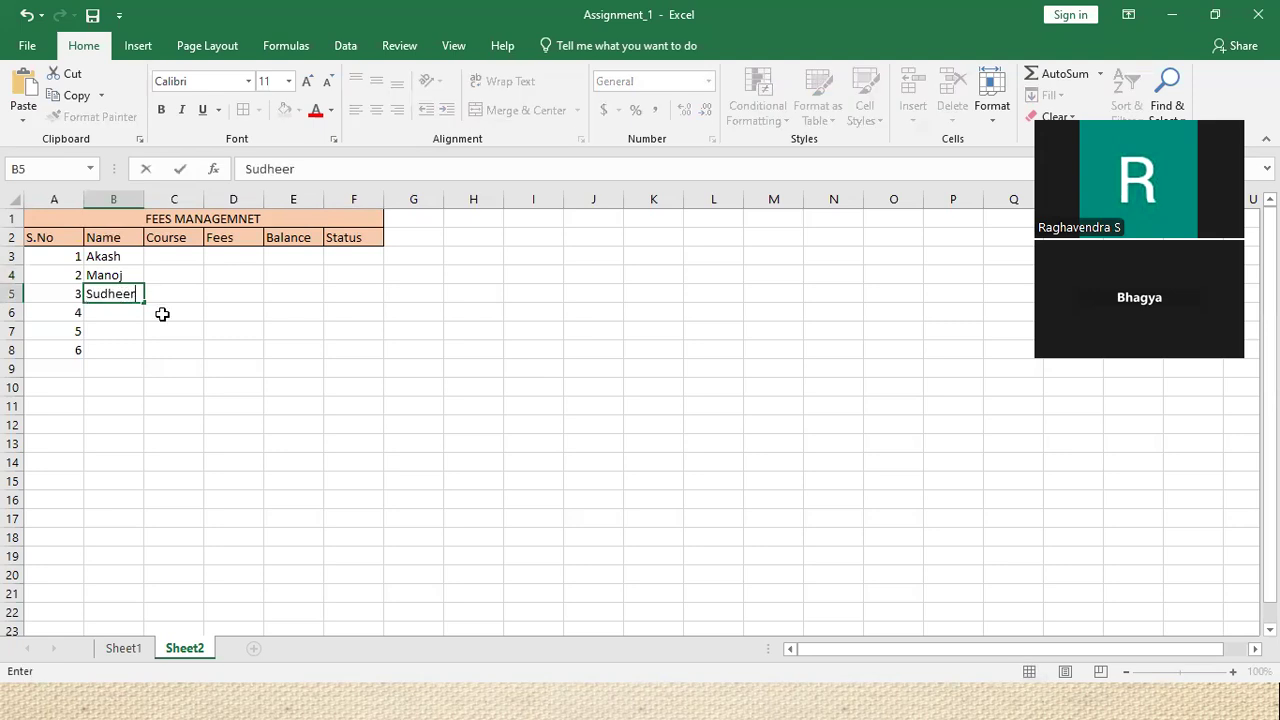
{"action": "left_click", "coordinate": [127, 314]}
Enter the remaining three student names in B6:B8 and widen column B to fit
{"action": "type", "text": "Raksha"}
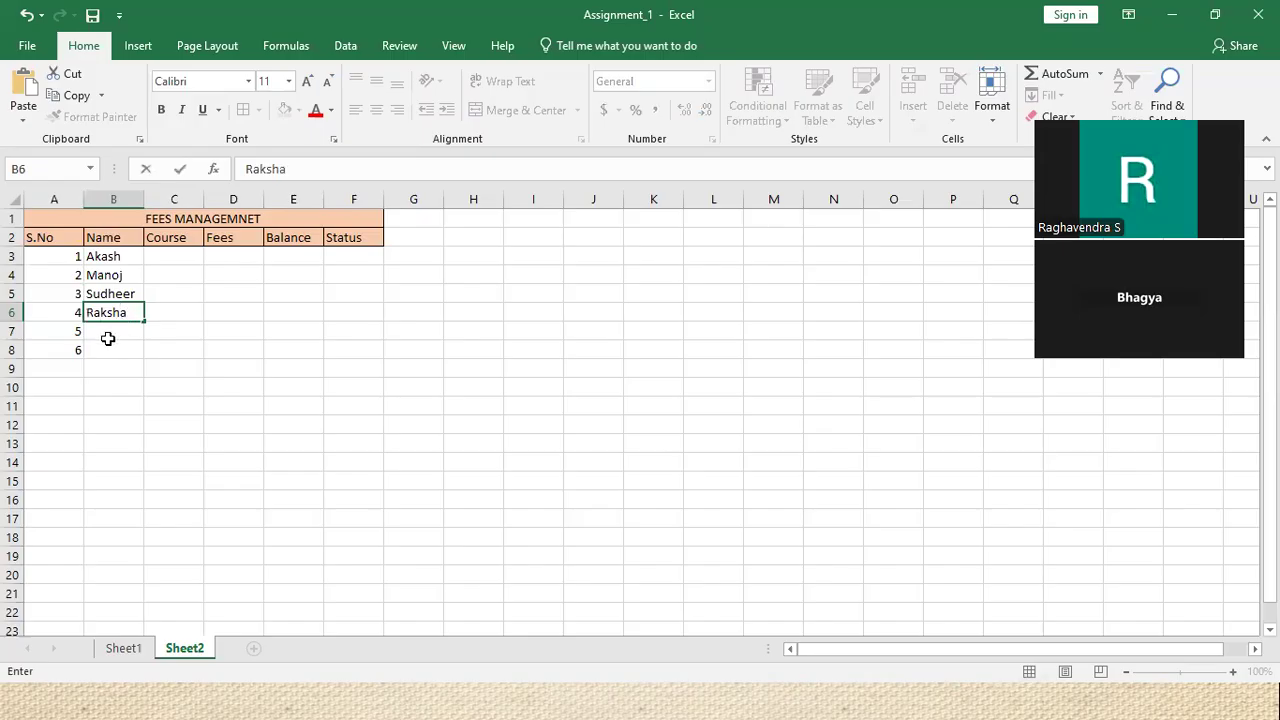
{"action": "left_click", "coordinate": [109, 339]}
{"action": "type", "text": "Shri"}
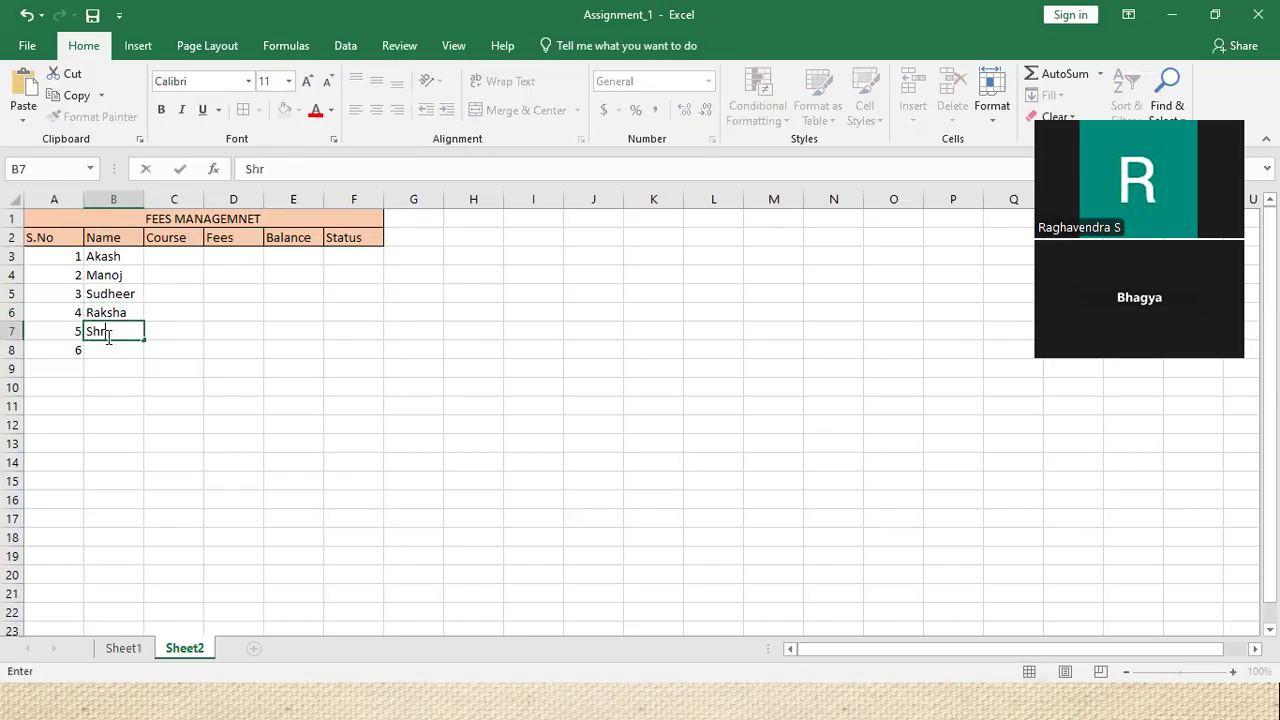
{"action": "left_click", "coordinate": [130, 351]}
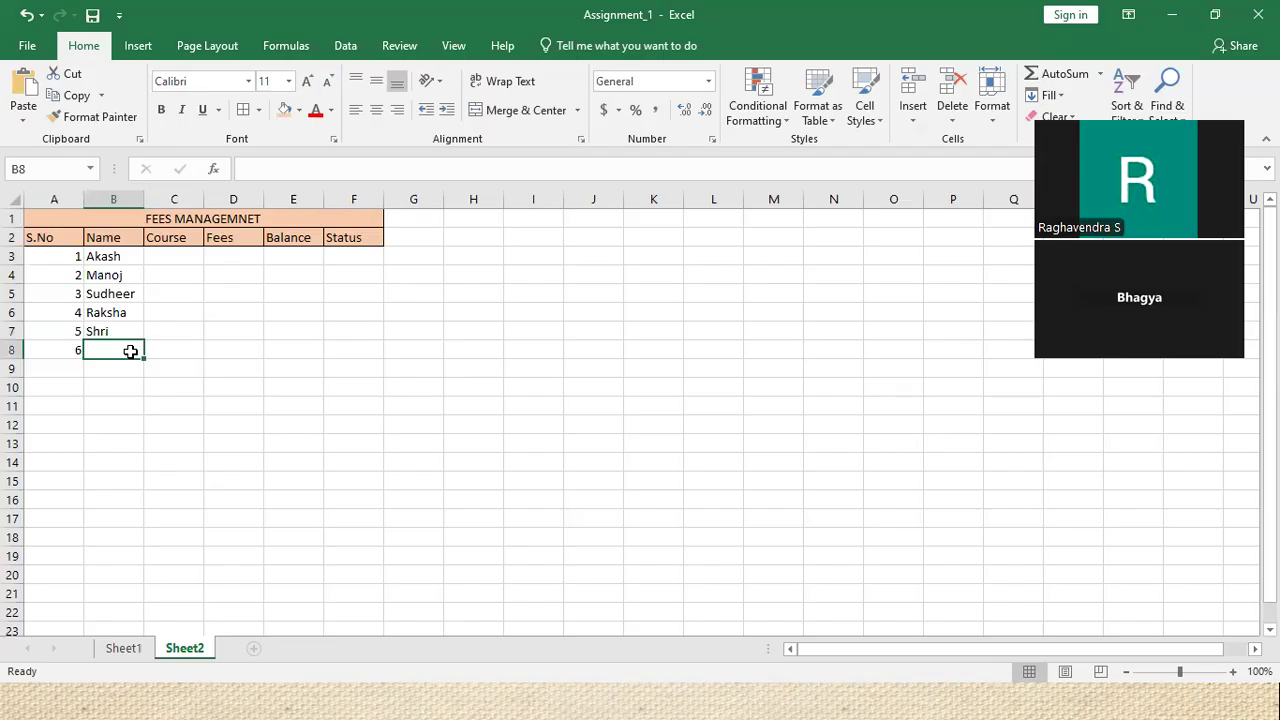
{"action": "type", "text": "Vidya"}
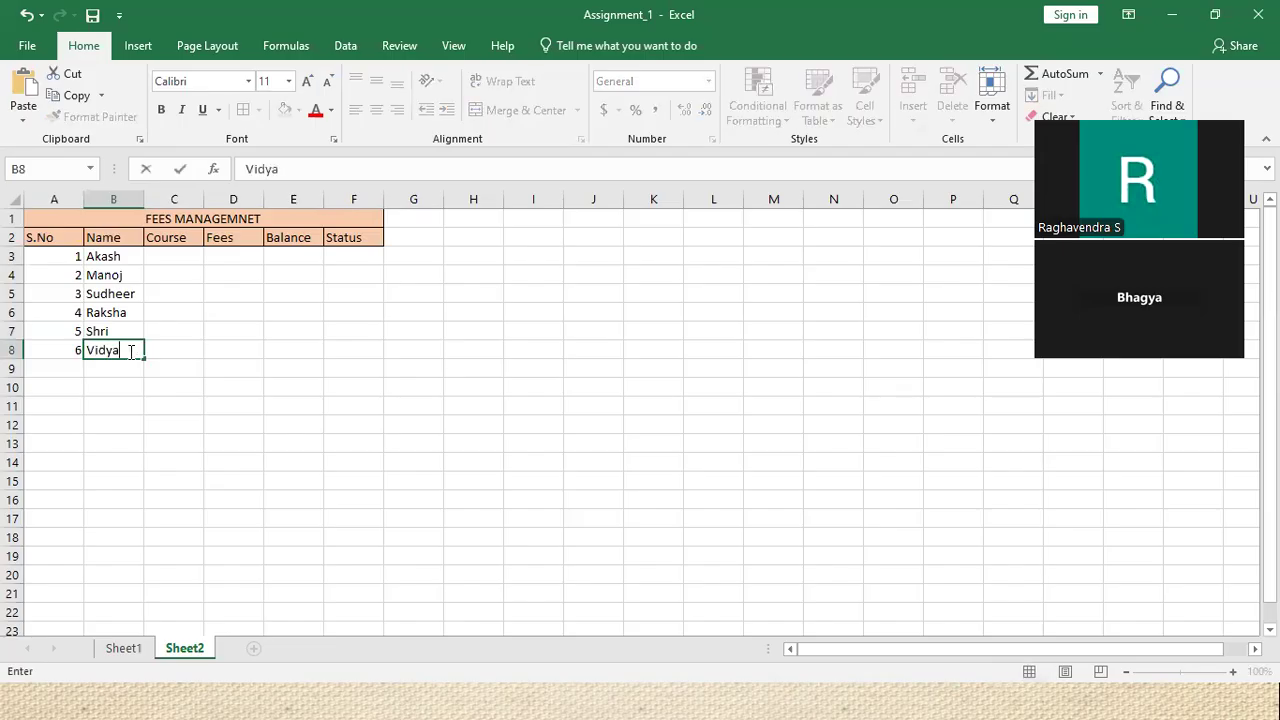
{"action": "left_click", "coordinate": [229, 384]}
{"action": "left_click_drag", "start_coordinate": [143, 200], "coordinate": [432, 200]}
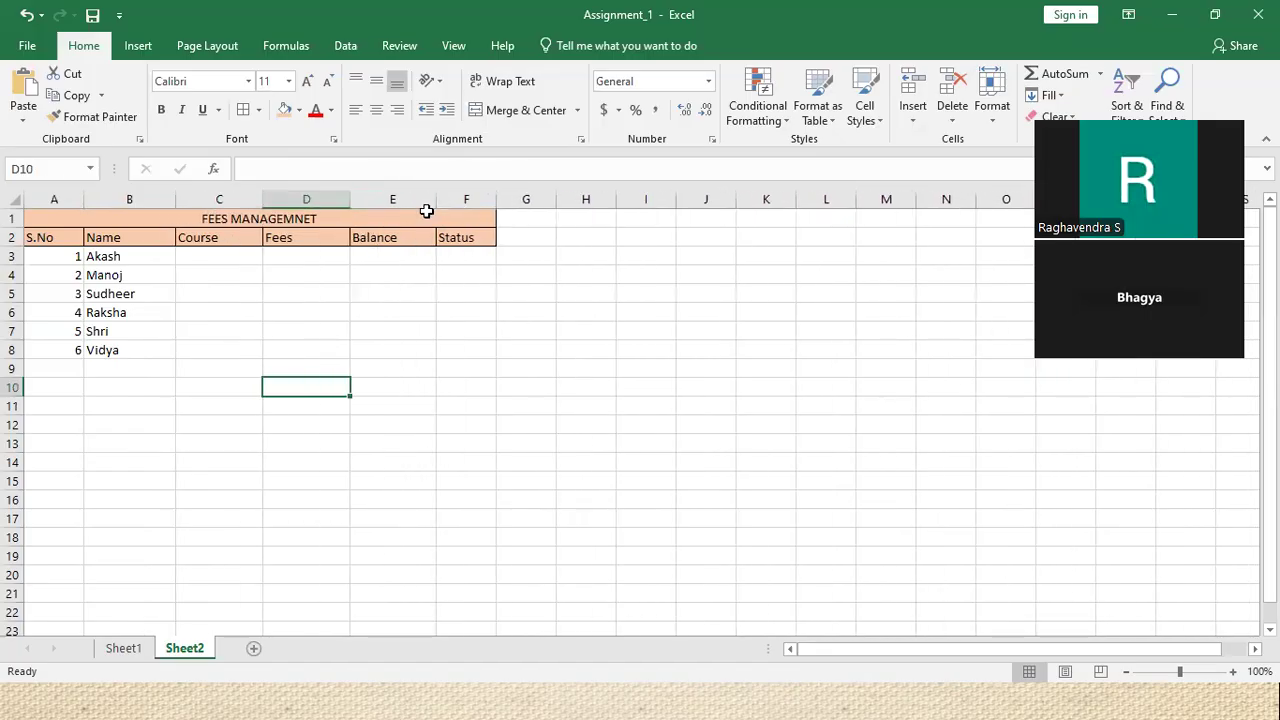
Enter the courses python and Java in C3:C4, correcting the Java typo
{"action": "left_click", "coordinate": [226, 254]}
{"action": "type", "text": "pyt"}
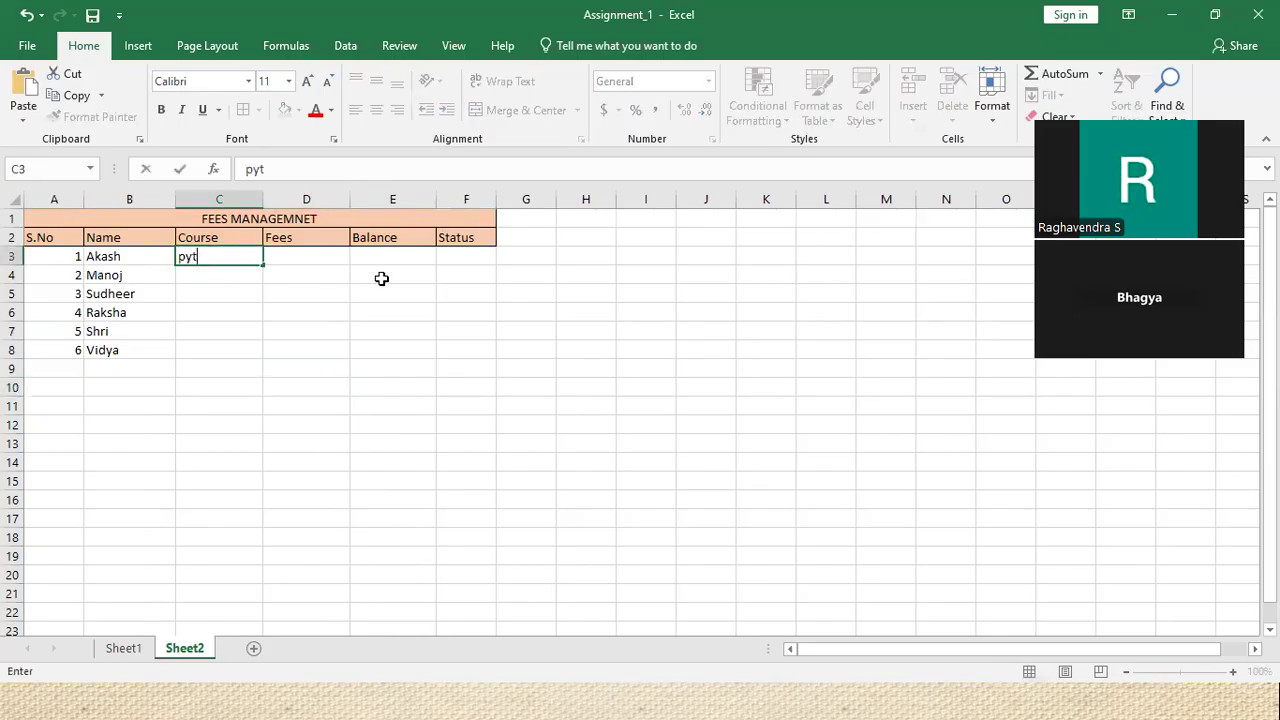
{"action": "type", "text": "hon"}
{"action": "left_click", "coordinate": [211, 276]}
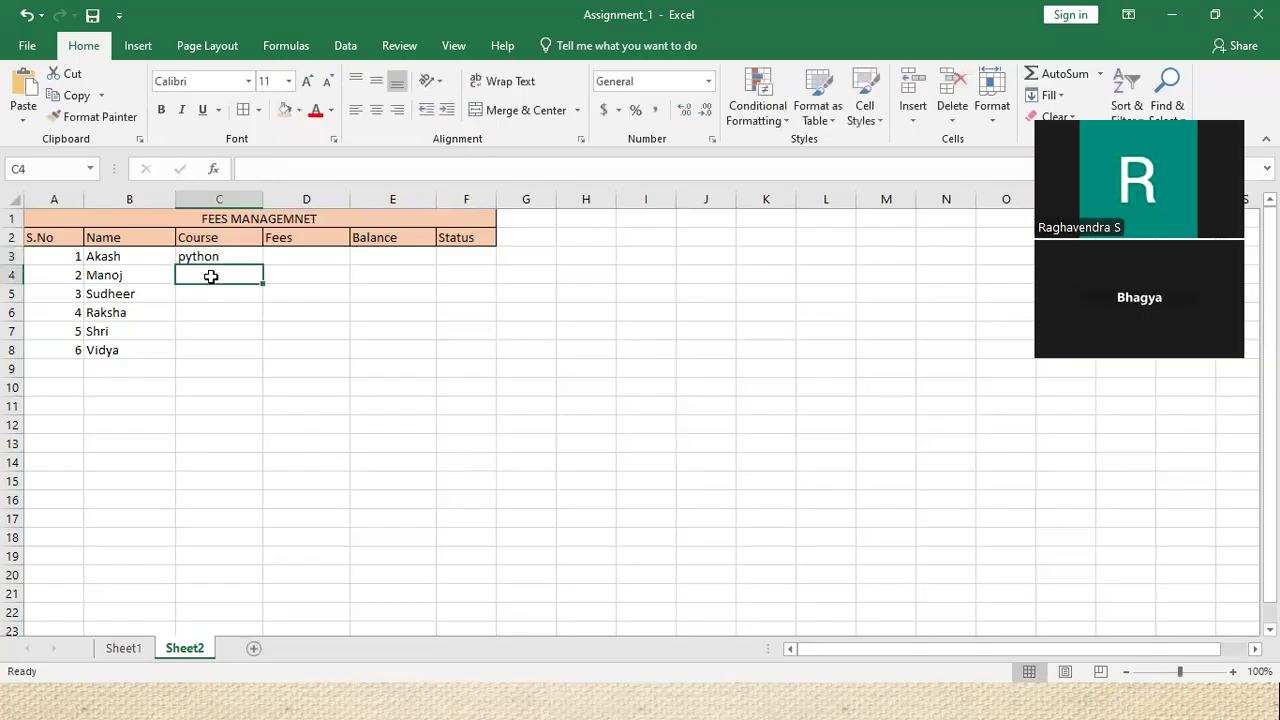
{"action": "type", "text": "Jaba"}
{"action": "key", "text": "BackSpace"}
{"action": "type", "text": "va"}
{"action": "key", "text": "ctrl+Return"}
Enter the courses c/cpp, python, Java and excel in C5:C8
{"action": "left_click", "coordinate": [209, 295]}
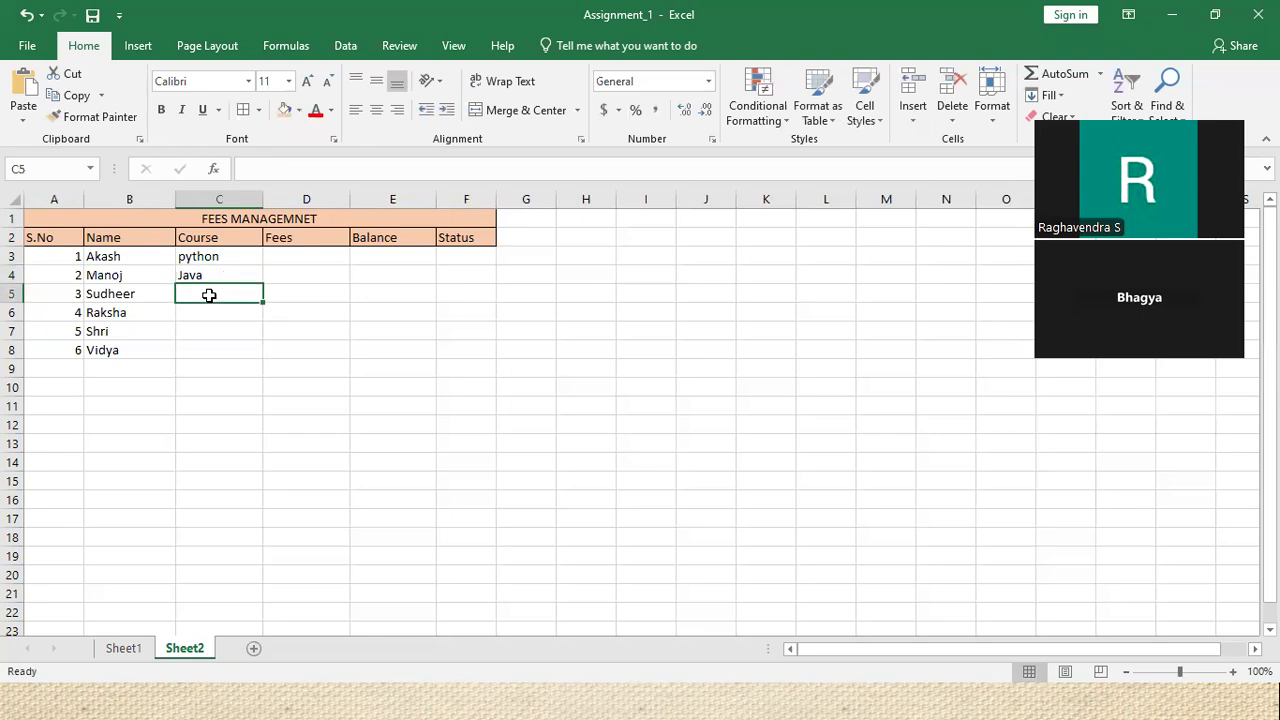
{"action": "type", "text": "c/cpp"}
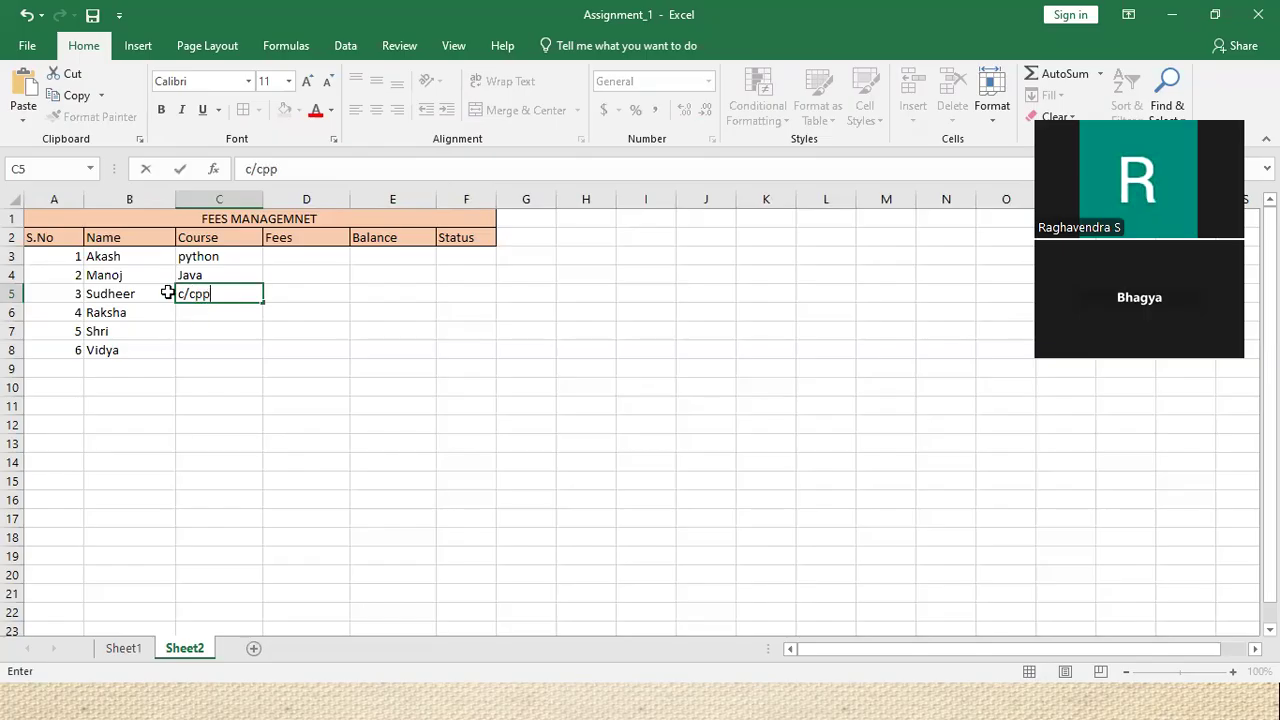
{"action": "left_click", "coordinate": [200, 326]}
{"action": "left_click", "coordinate": [201, 311]}
{"action": "type", "text": "Pyth"}
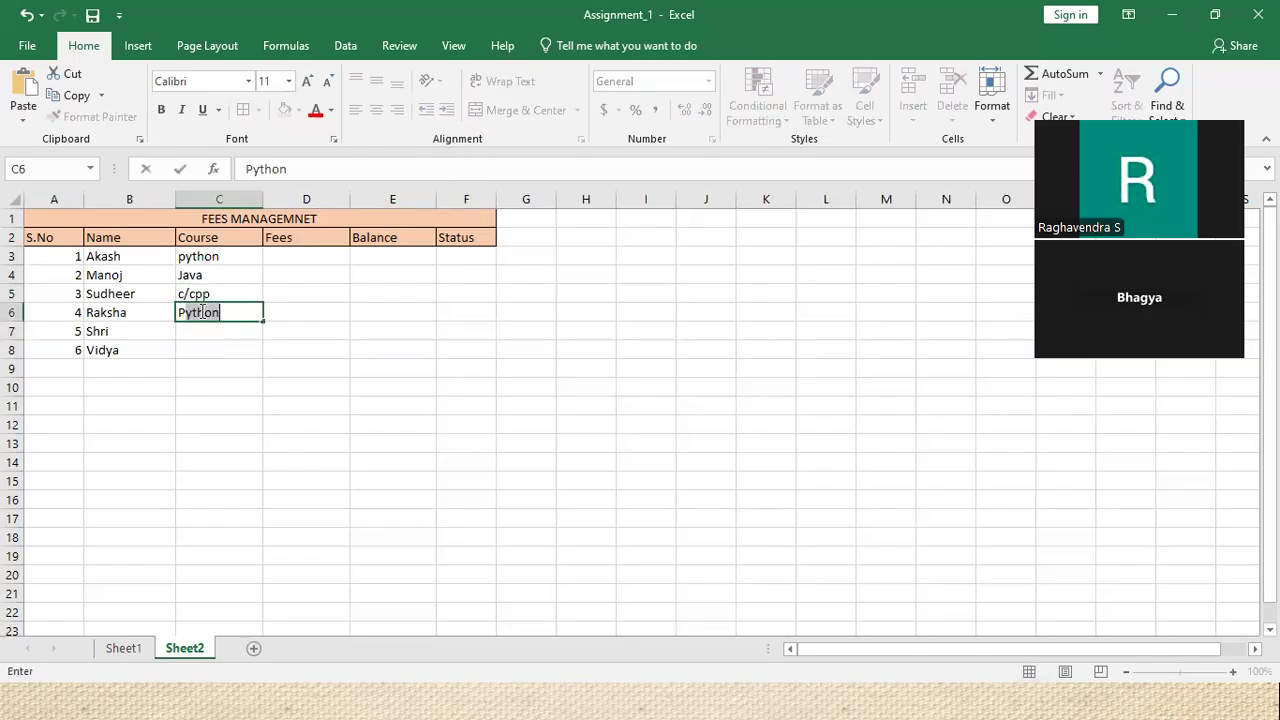
{"action": "type", "text": "on"}
{"action": "left_click", "coordinate": [198, 331]}
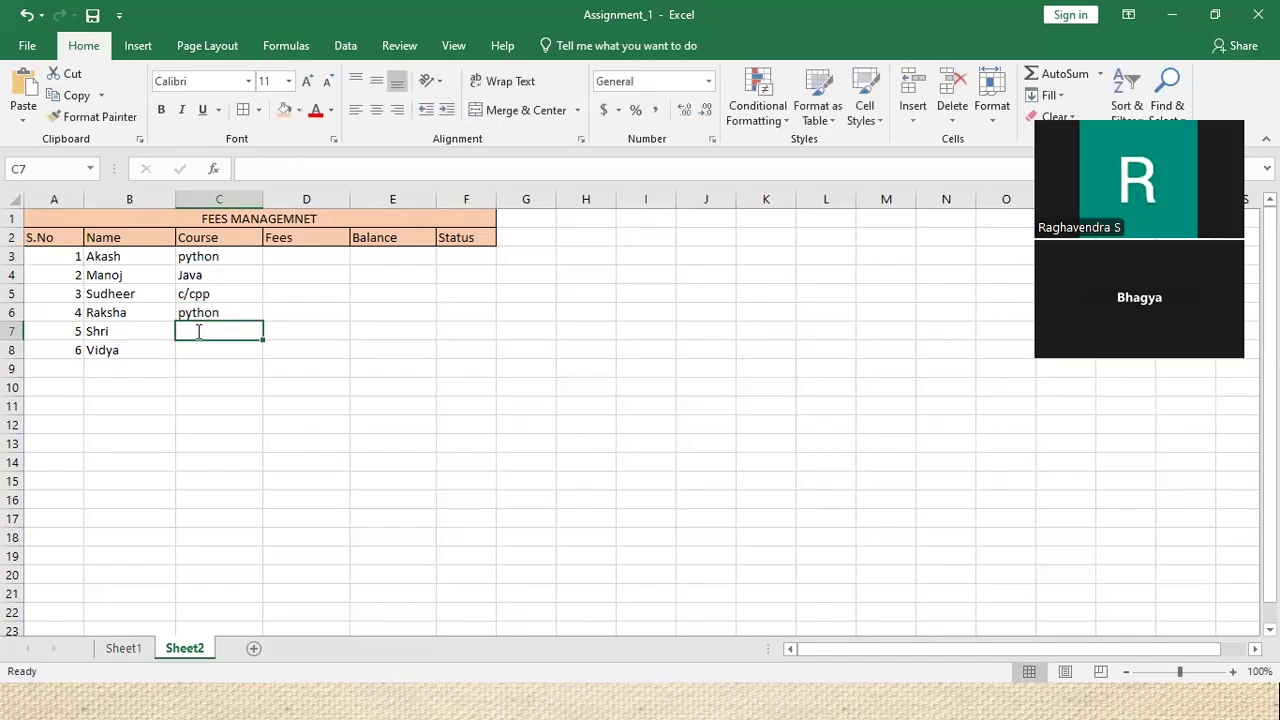
{"action": "type", "text": "Java"}
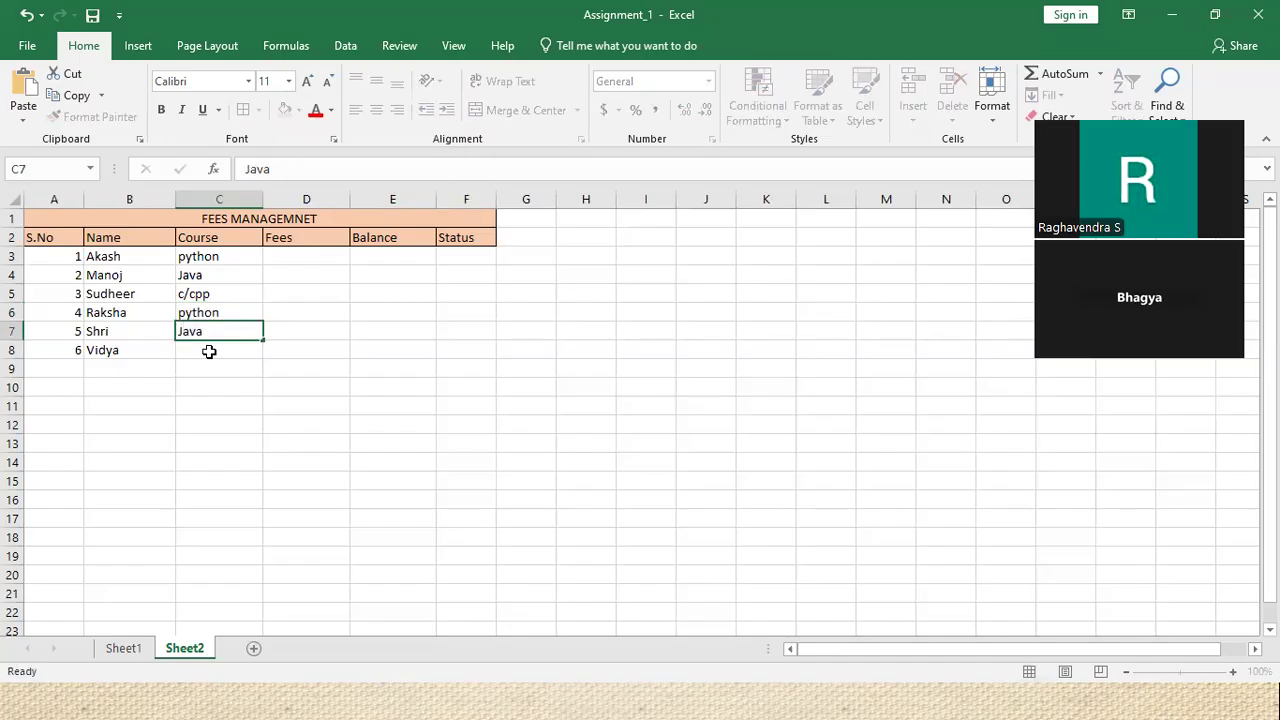
{"action": "left_click", "coordinate": [209, 351]}
{"action": "type", "text": "e"}
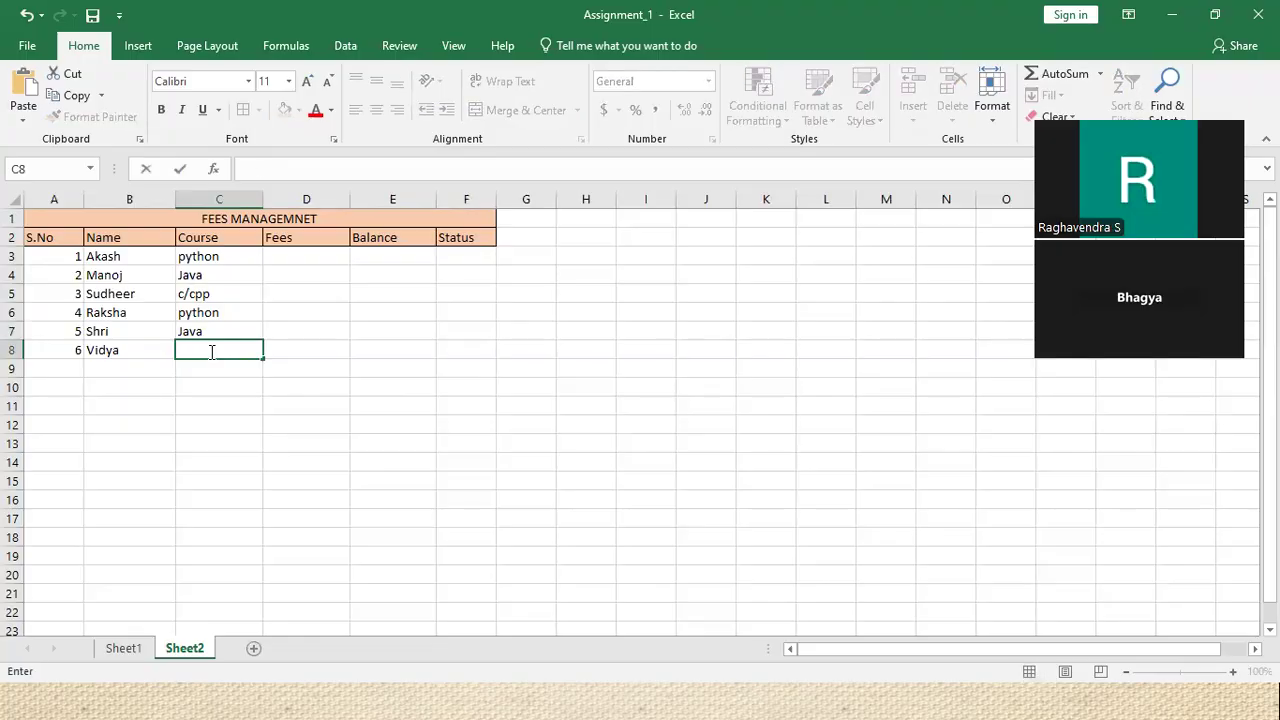
{"action": "type", "text": "xcel"}
{"action": "left_click", "coordinate": [290, 243]}
{"action": "key", "text": "Return"}
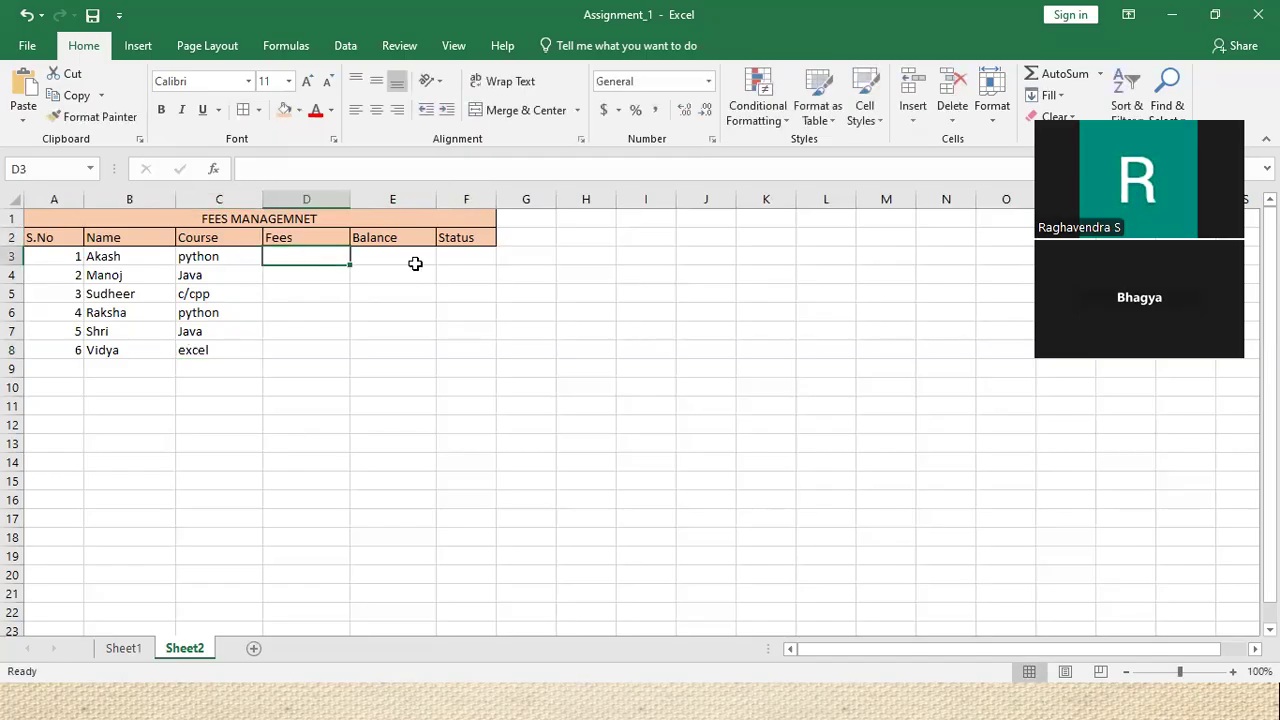
Enter the fees 6000, 4000, 3000, 5000, 4000 and 5000 in D3:D8
{"action": "type", "text": "6000"}
{"action": "left_click", "coordinate": [322, 268]}
{"action": "type", "text": "4000"}
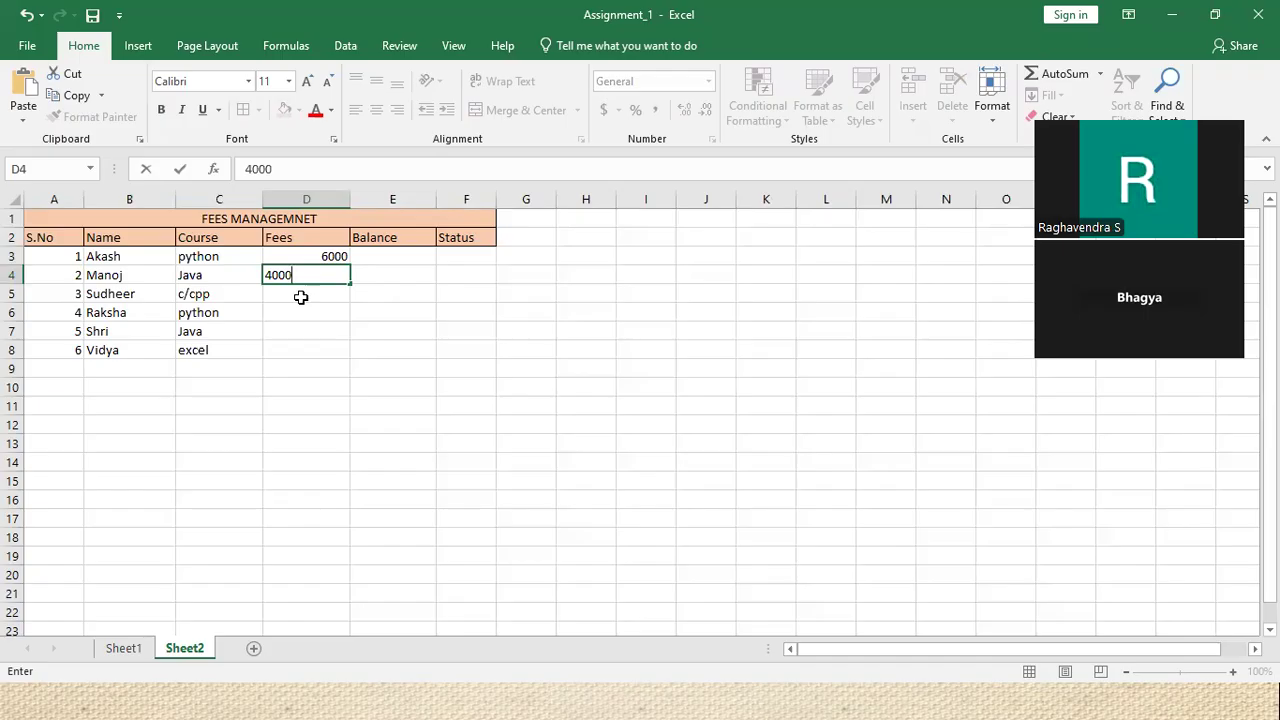
{"action": "left_click", "coordinate": [301, 297]}
{"action": "type", "text": "3000"}
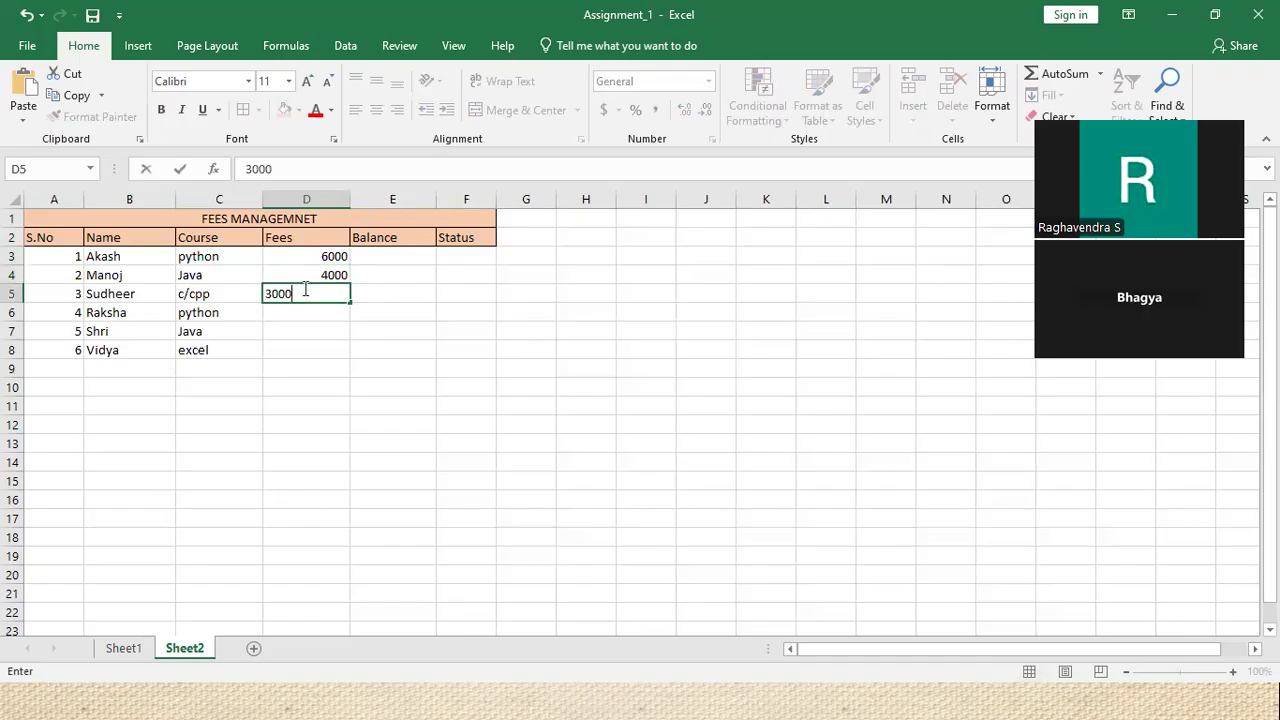
{"action": "left_click", "coordinate": [308, 314]}
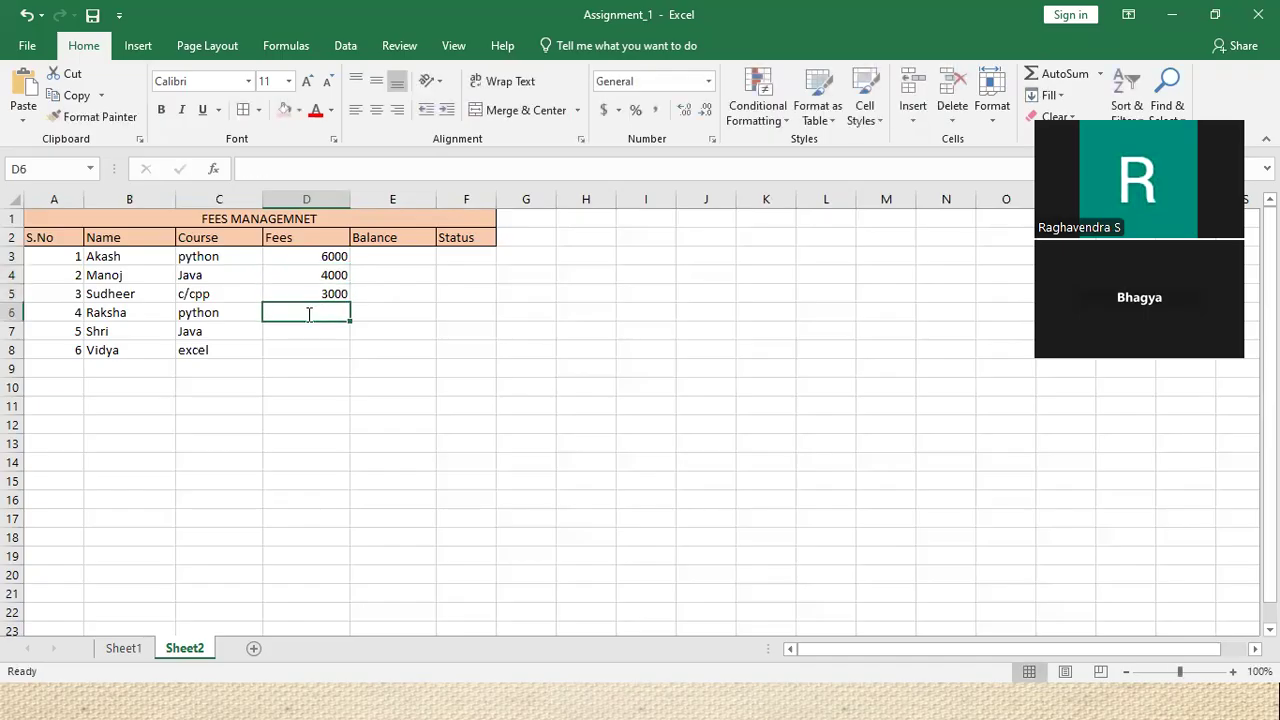
{"action": "type", "text": "5000"}
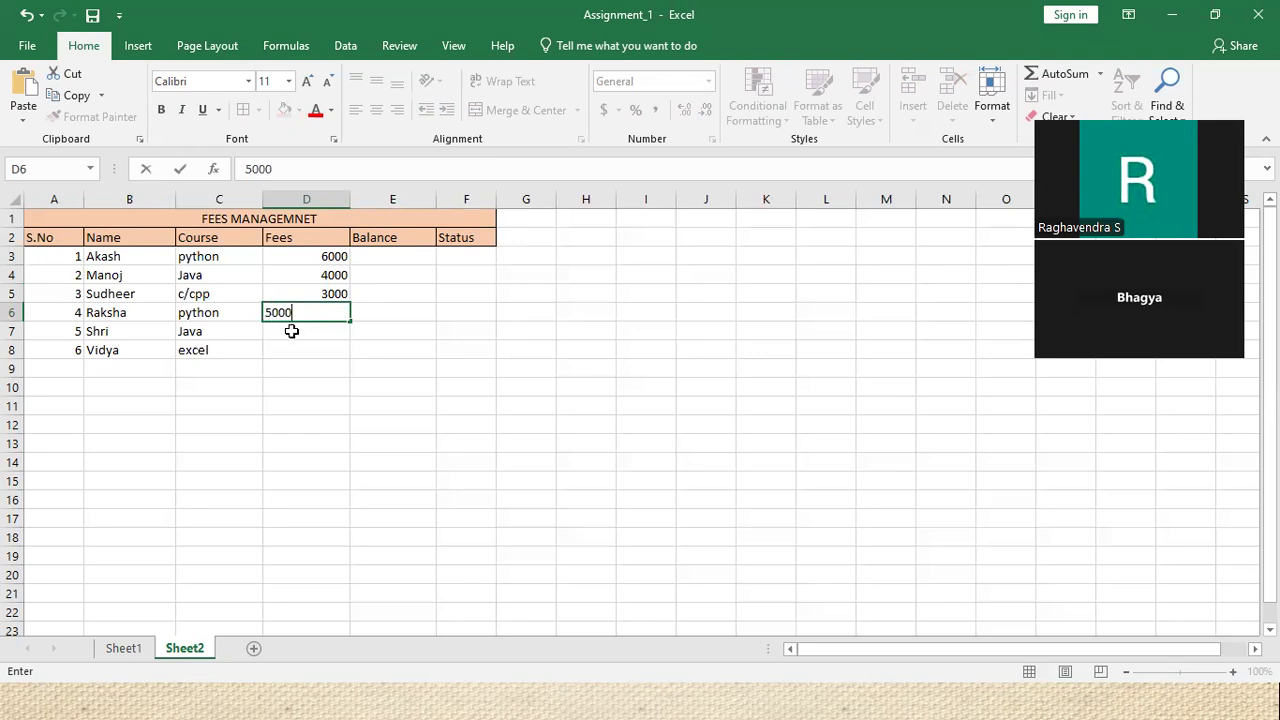
{"action": "left_click", "coordinate": [291, 331]}
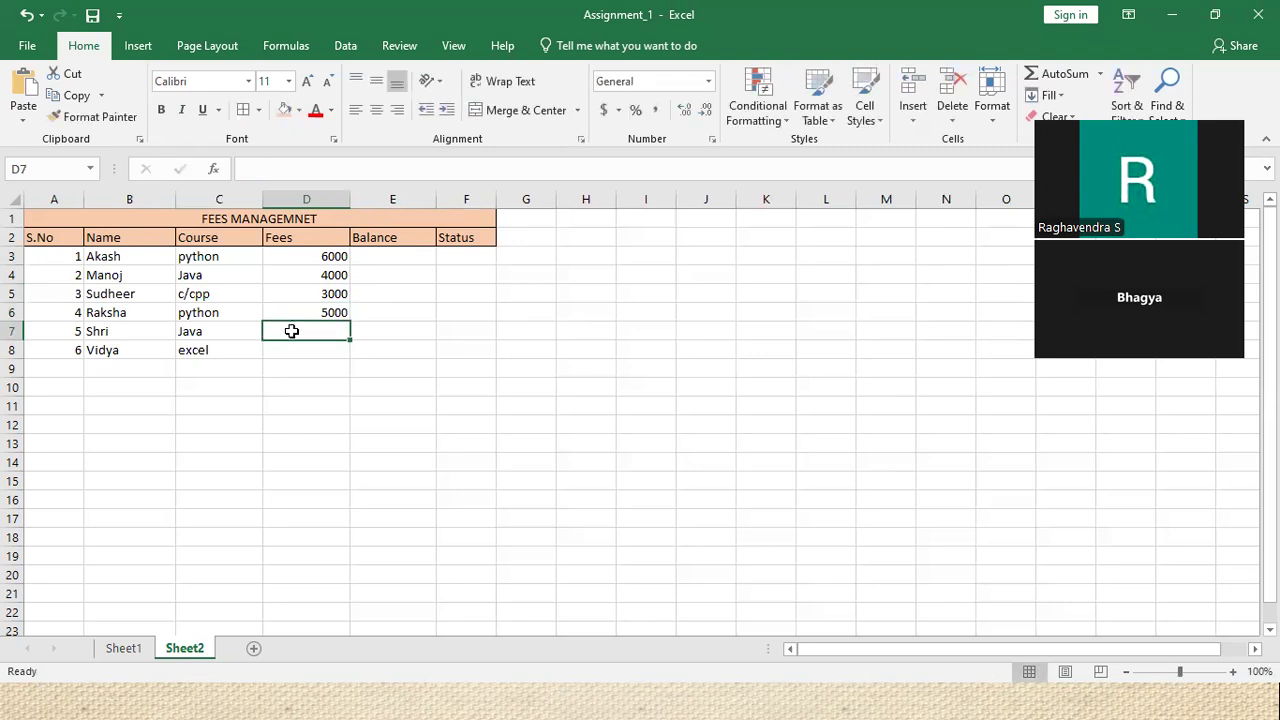
{"action": "type", "text": "4000"}
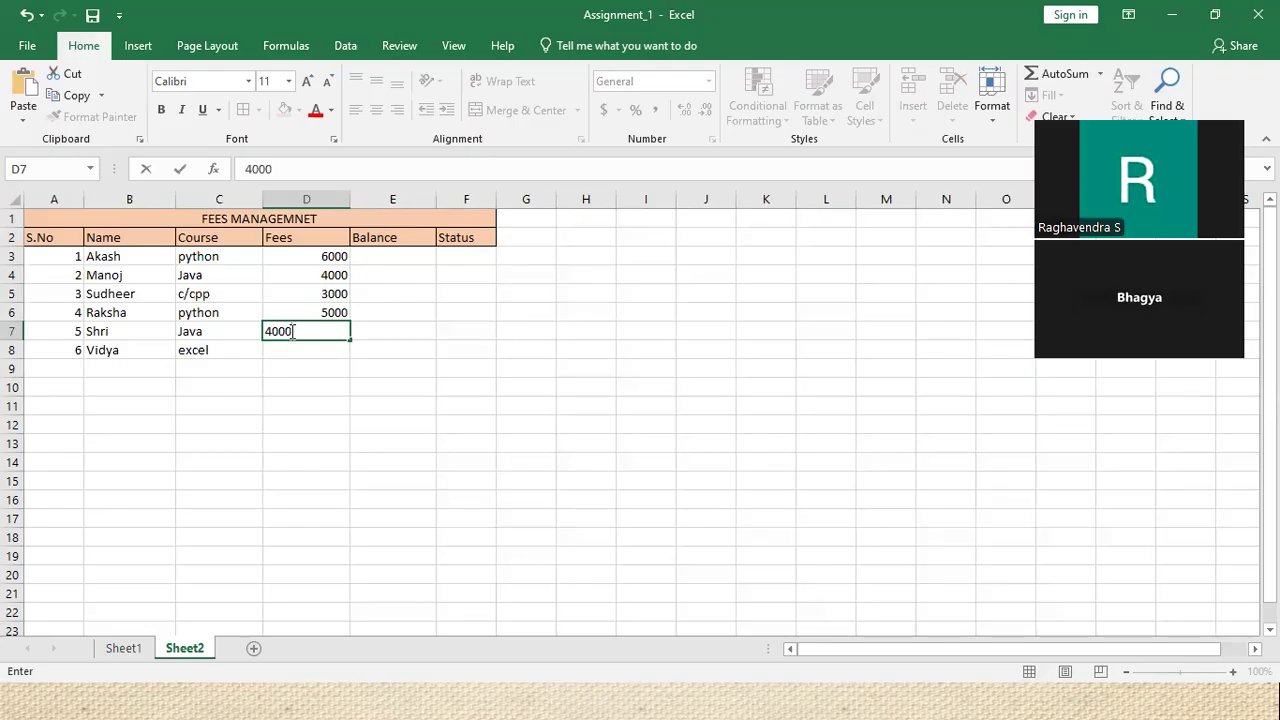
{"action": "key", "text": "ctrl+Return"}
{"action": "left_click", "coordinate": [299, 347]}
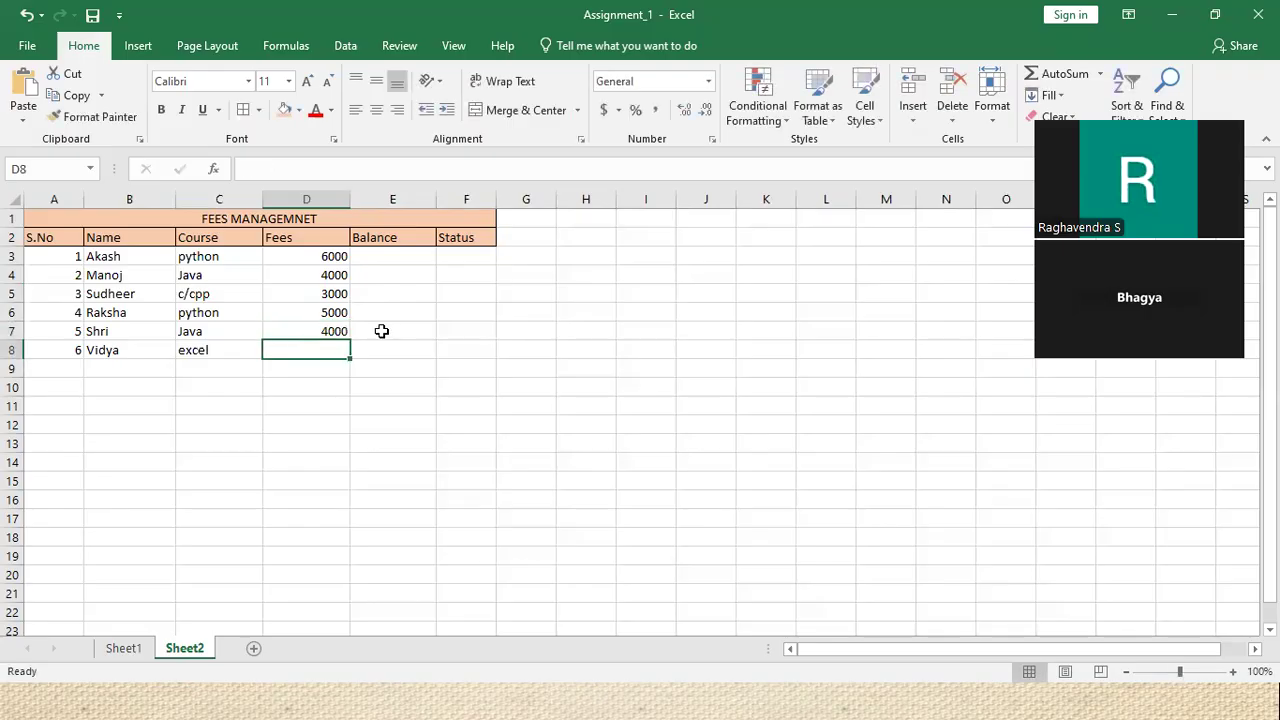
{"action": "type", "text": "5000"}
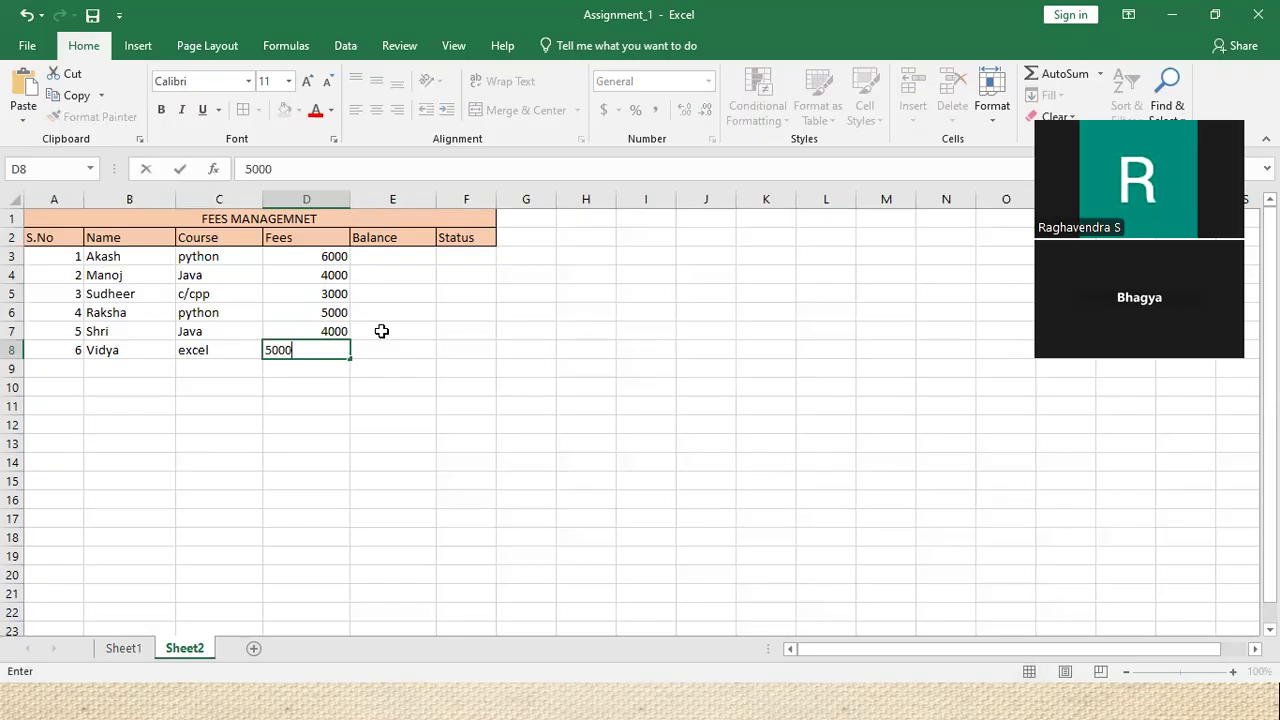
Insert a blank column at E, then undo the insertion
{"action": "right_click", "coordinate": [397, 190]}
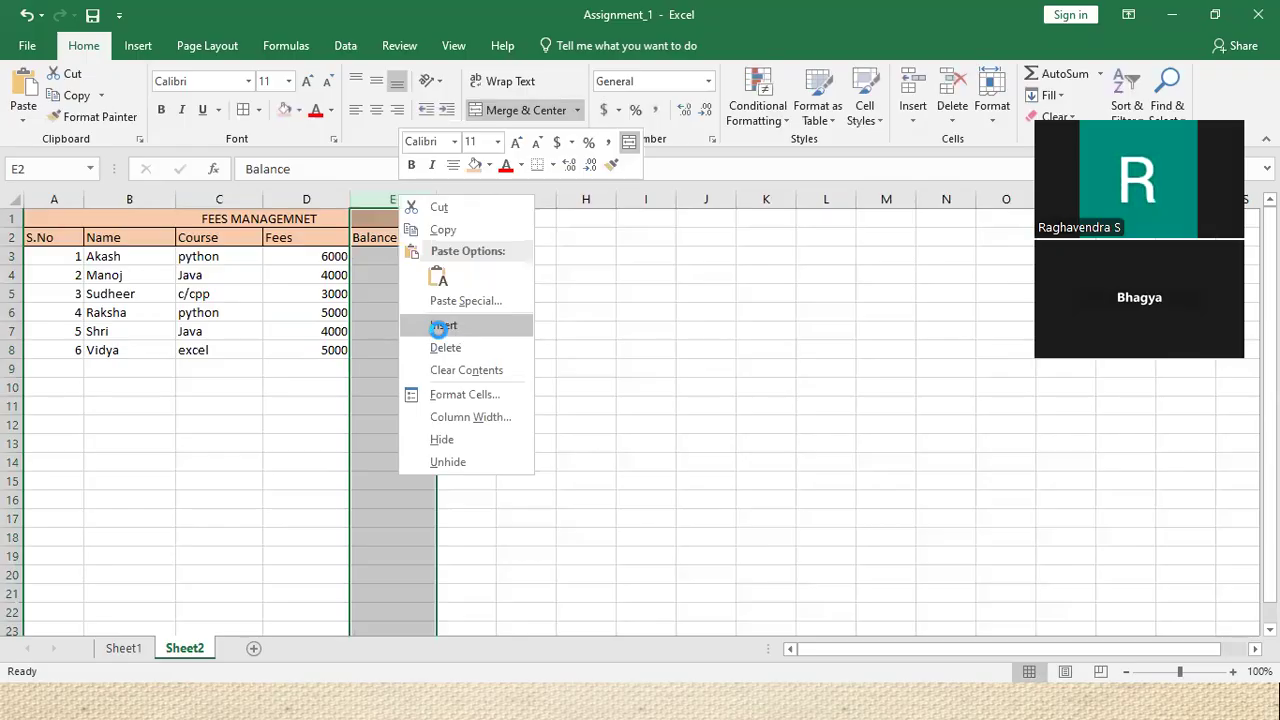
{"action": "left_click", "coordinate": [441, 326]}
{"action": "left_click", "coordinate": [380, 244]}
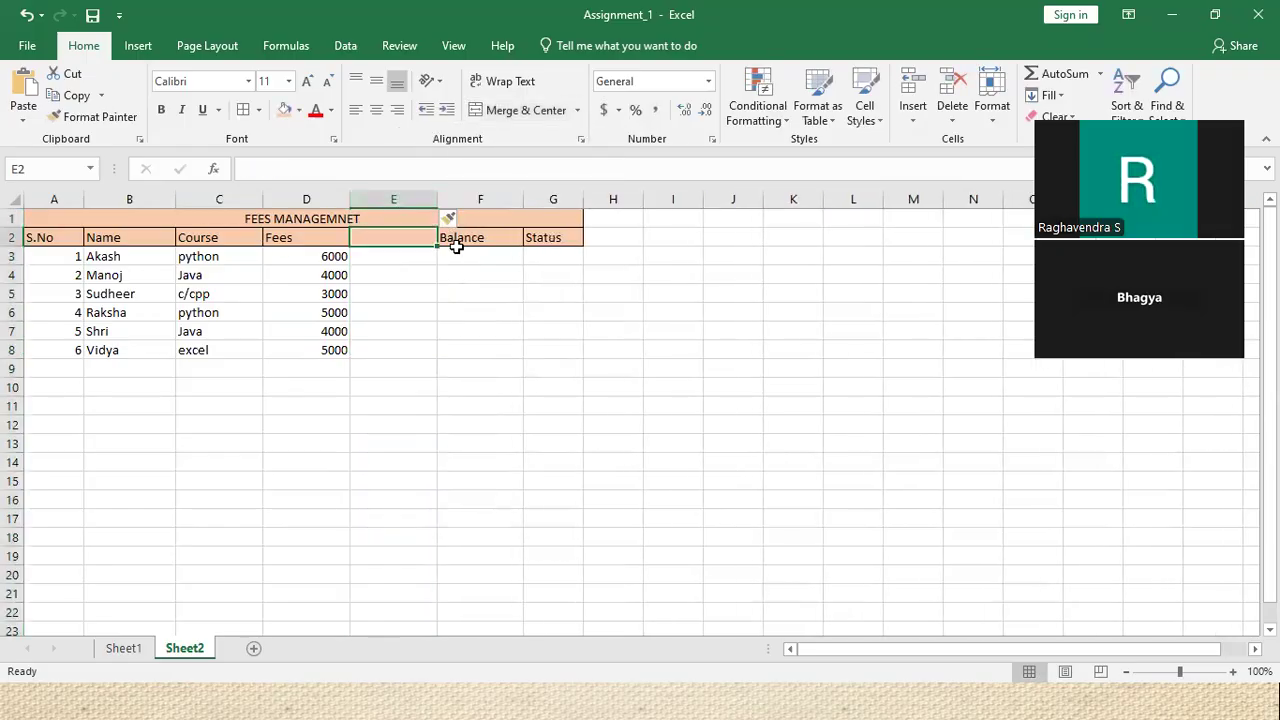
{"action": "key", "text": "ctrl+z"}
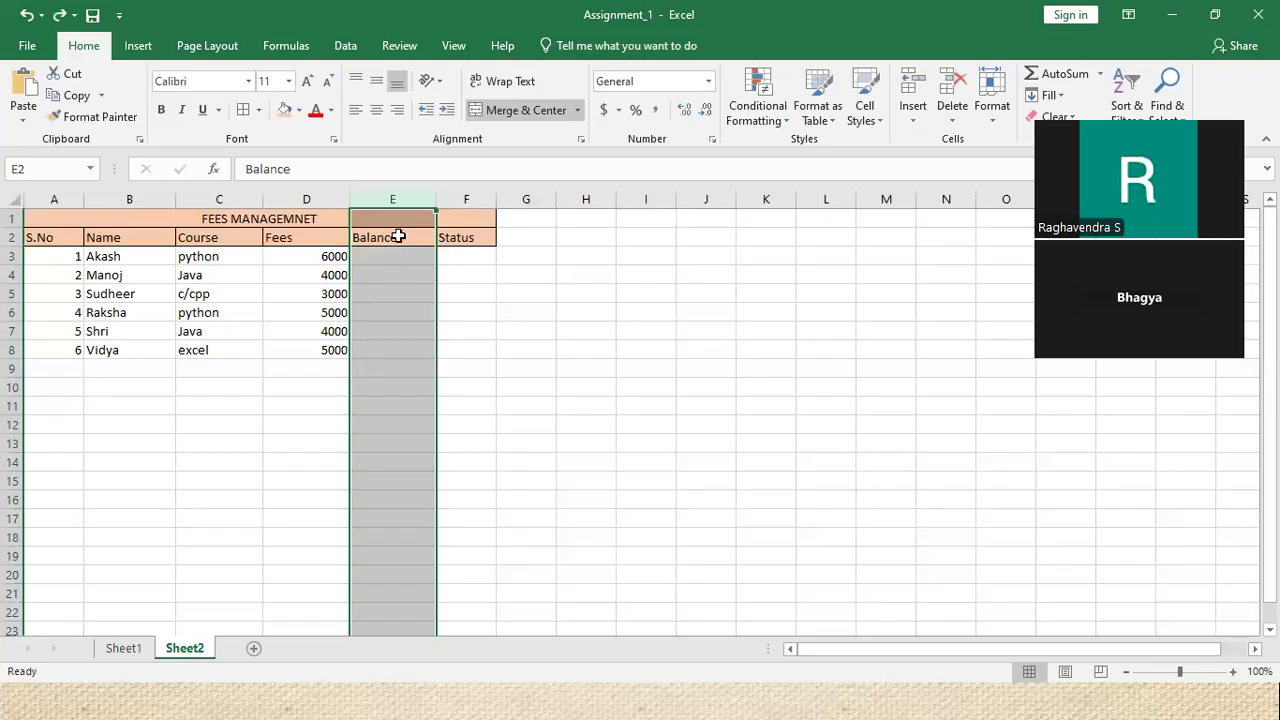
Insert a blank column at E before Balance, shifting Balance and Status right
{"action": "right_click", "coordinate": [388, 204]}
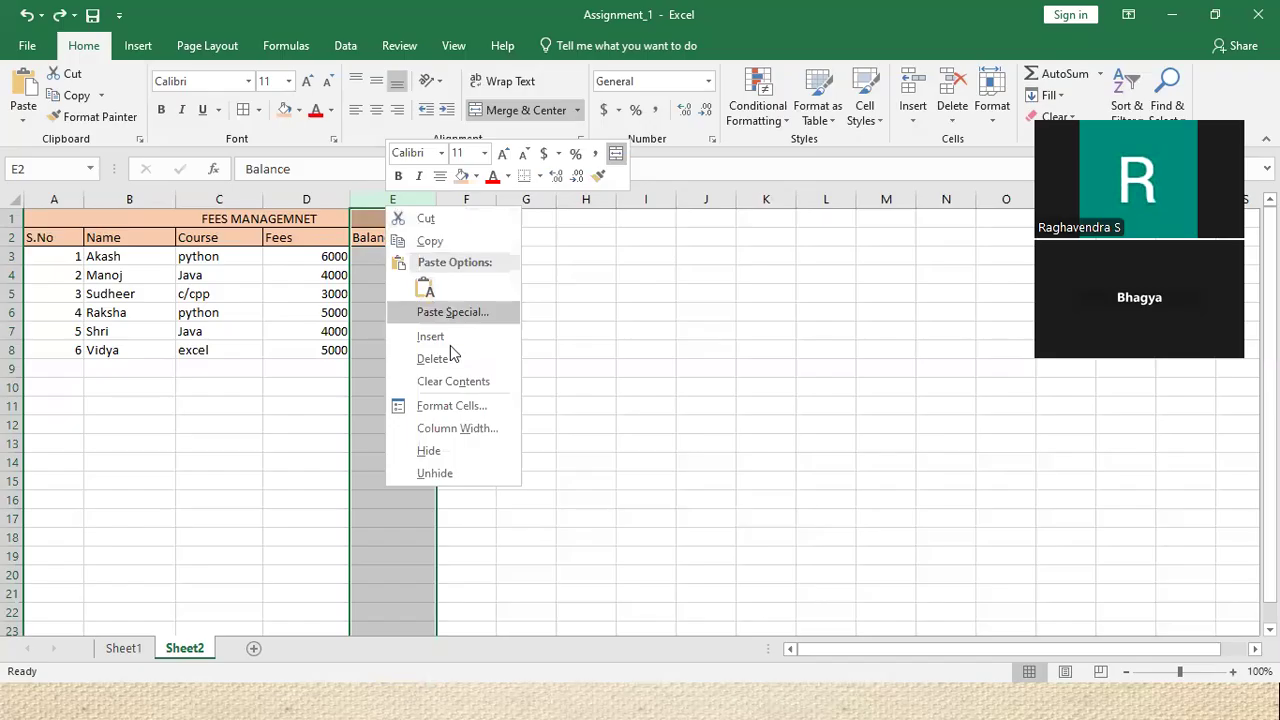
{"action": "left_click", "coordinate": [392, 196]}
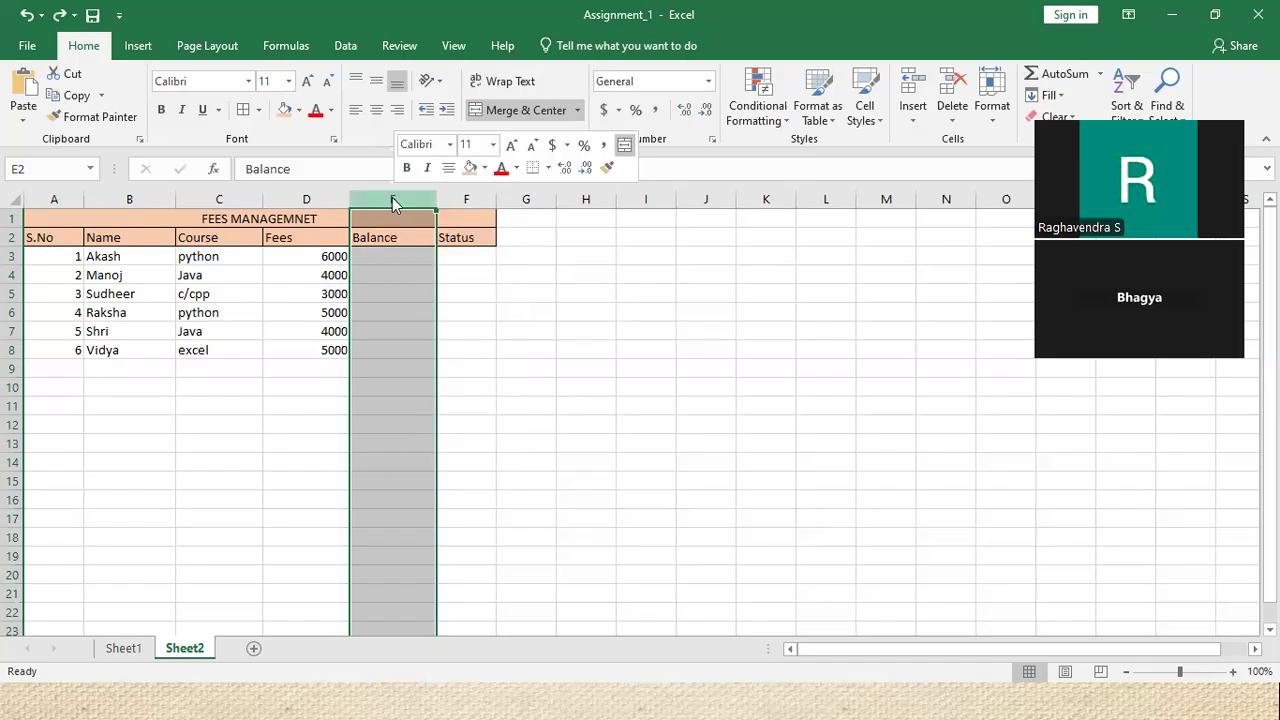
{"action": "right_click", "coordinate": [392, 196]}
{"action": "left_click", "coordinate": [600, 351]}
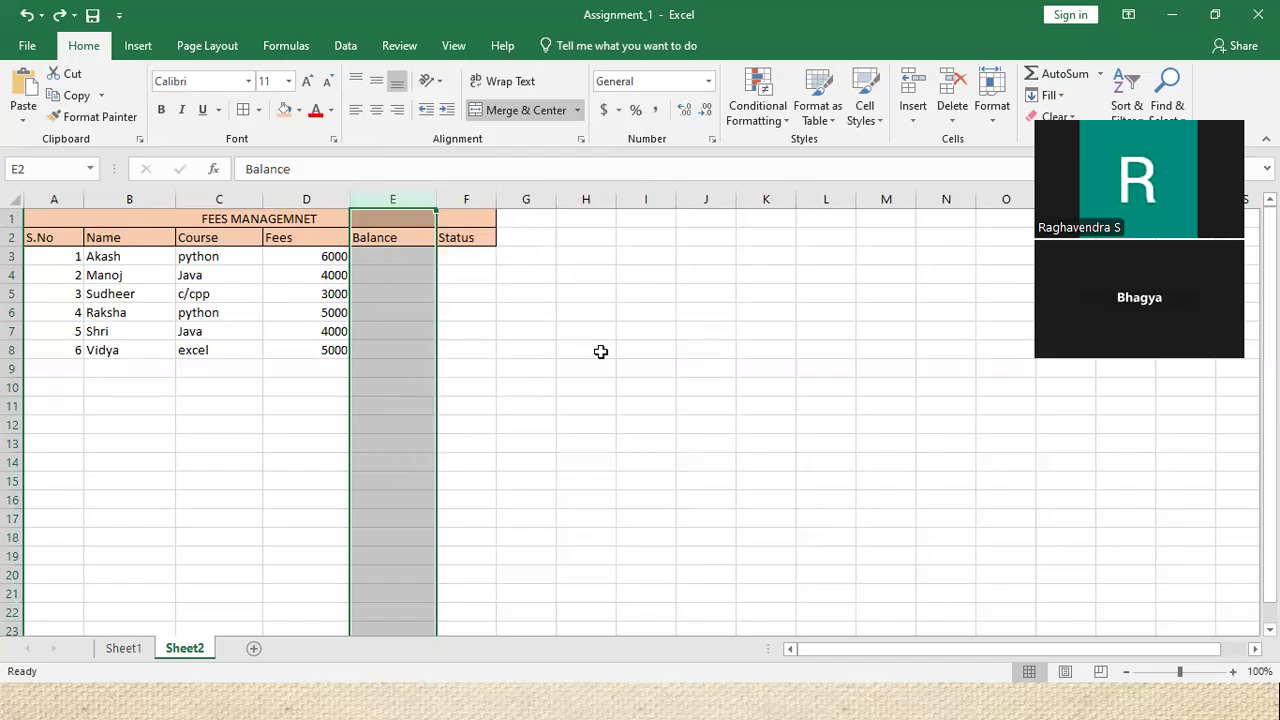
{"action": "left_click", "coordinate": [425, 276]}
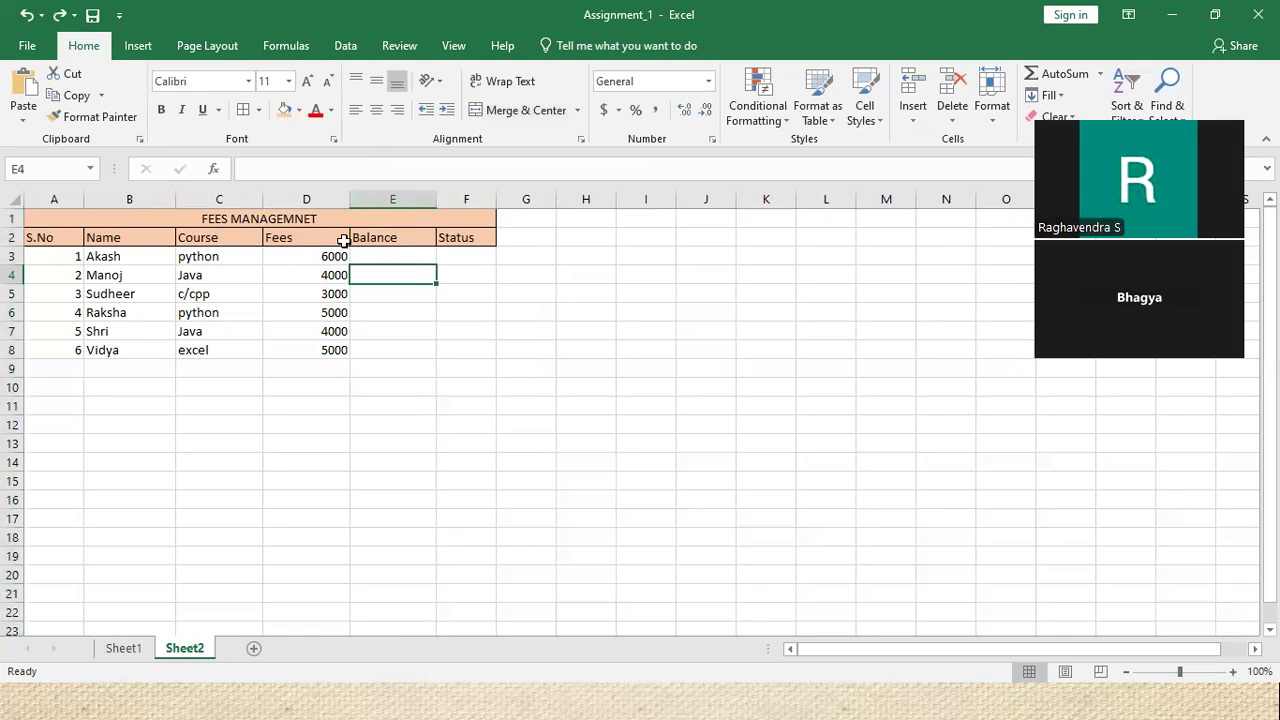
{"action": "left_click", "coordinate": [300, 238]}
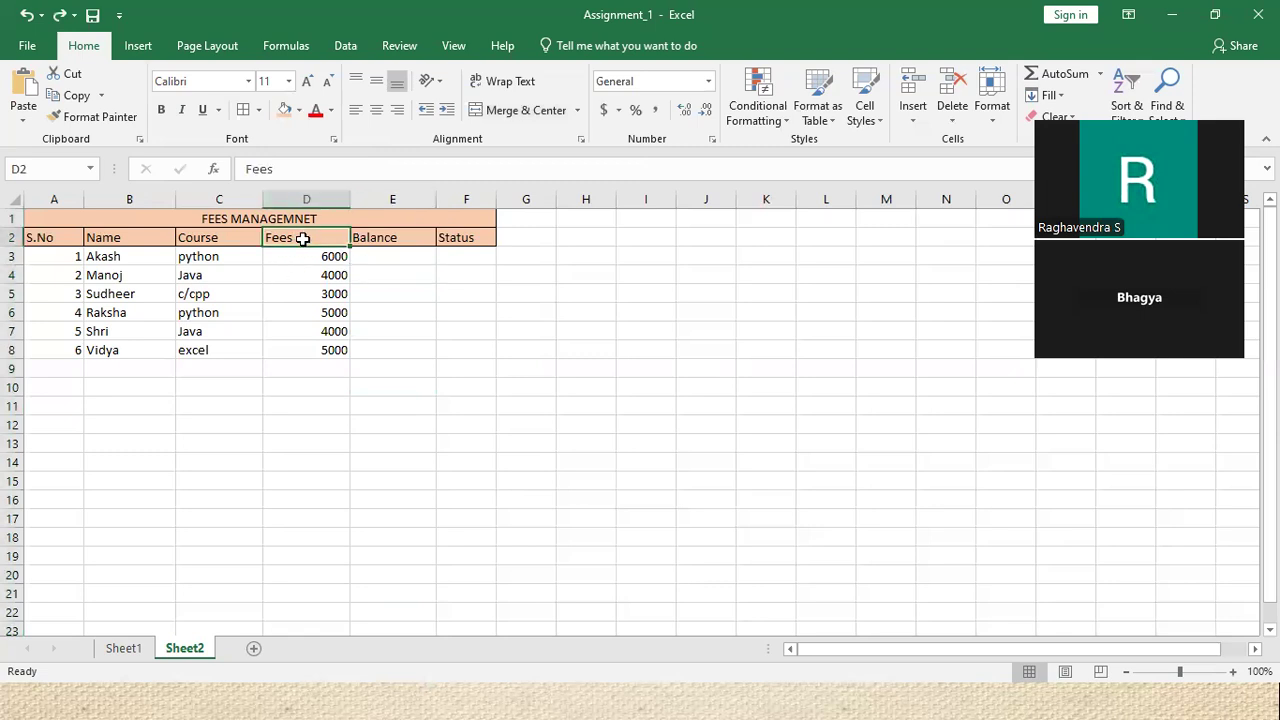
{"action": "left_click", "coordinate": [375, 240]}
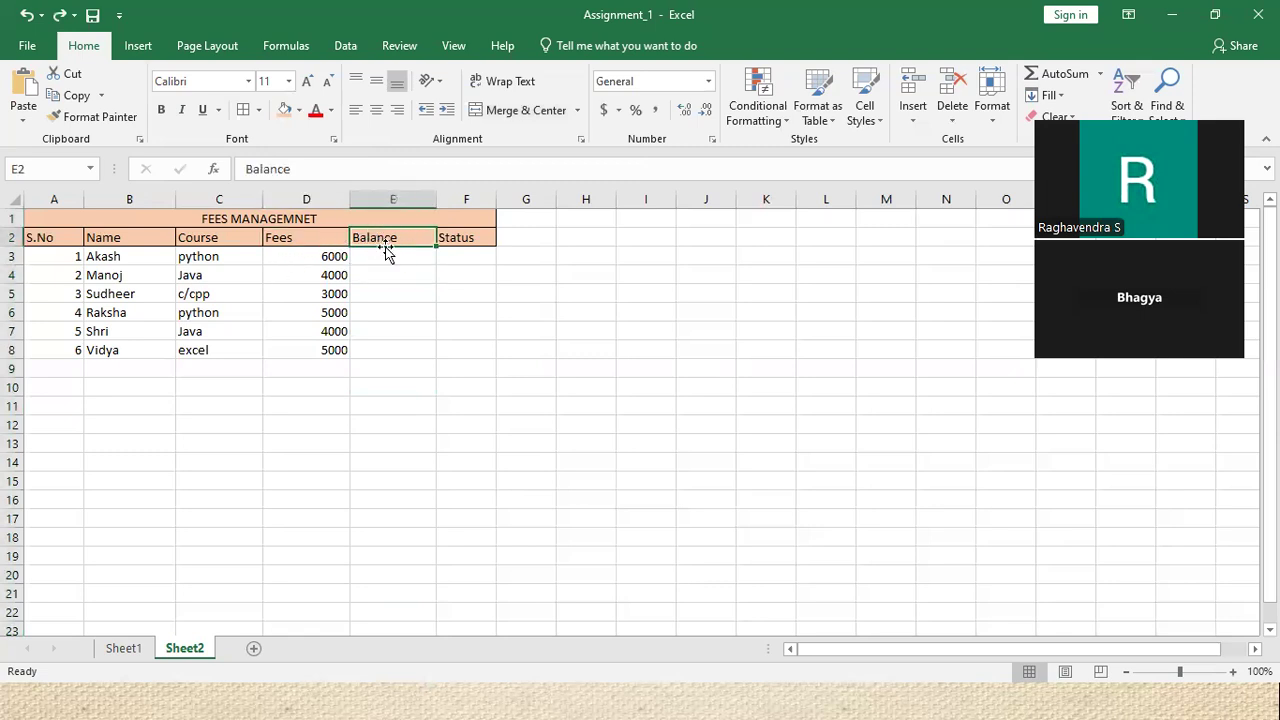
{"action": "left_click", "coordinate": [393, 199]}
{"action": "right_click", "coordinate": [393, 199]}
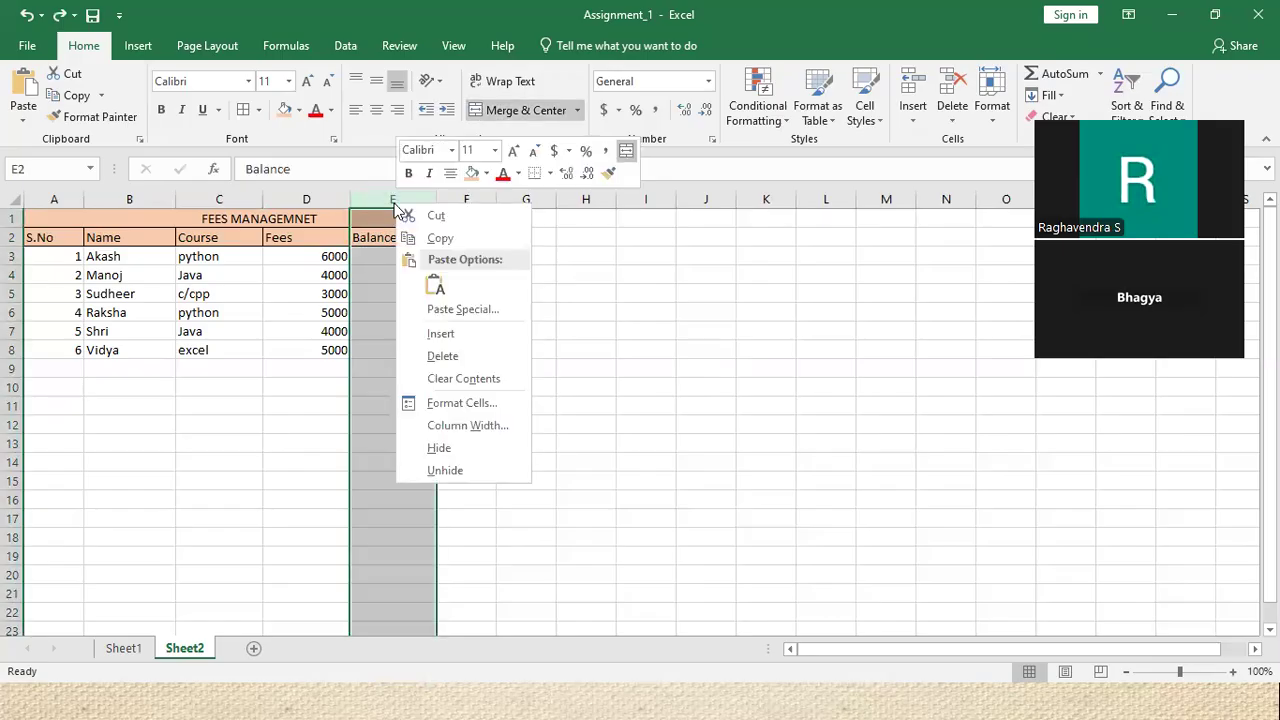
{"action": "left_click", "coordinate": [463, 336]}
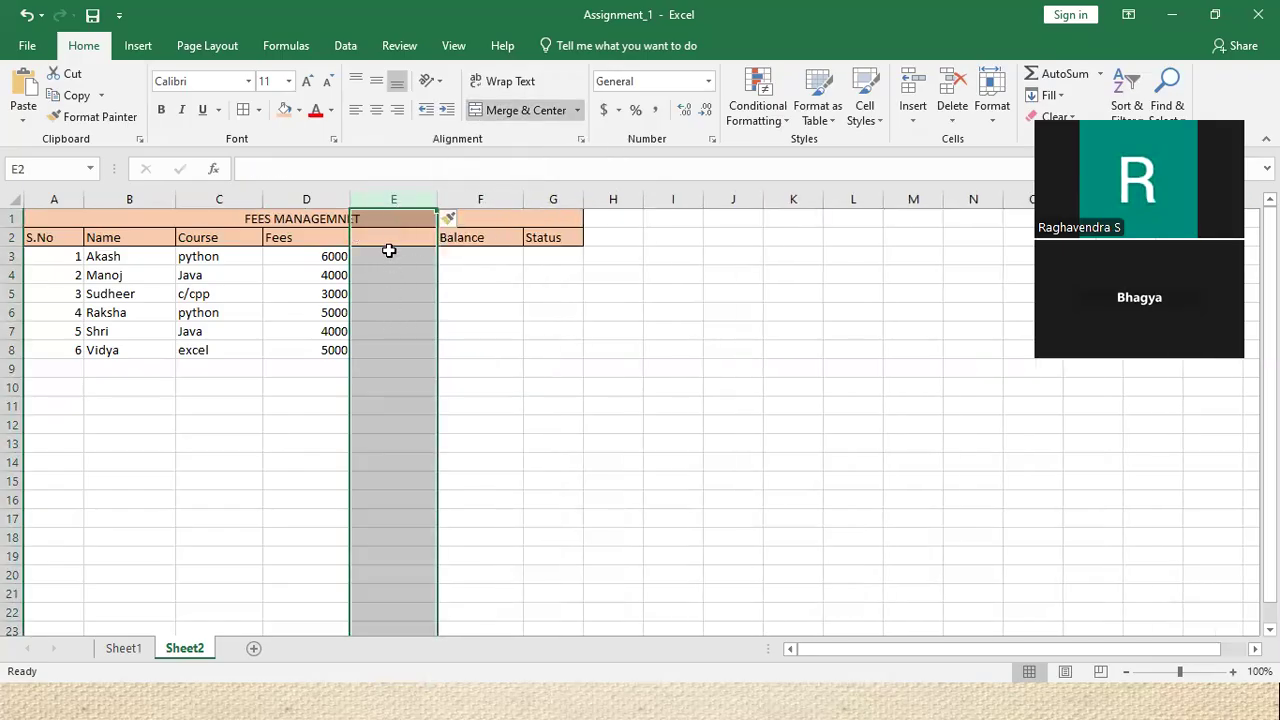
{"action": "left_click", "coordinate": [393, 240]}
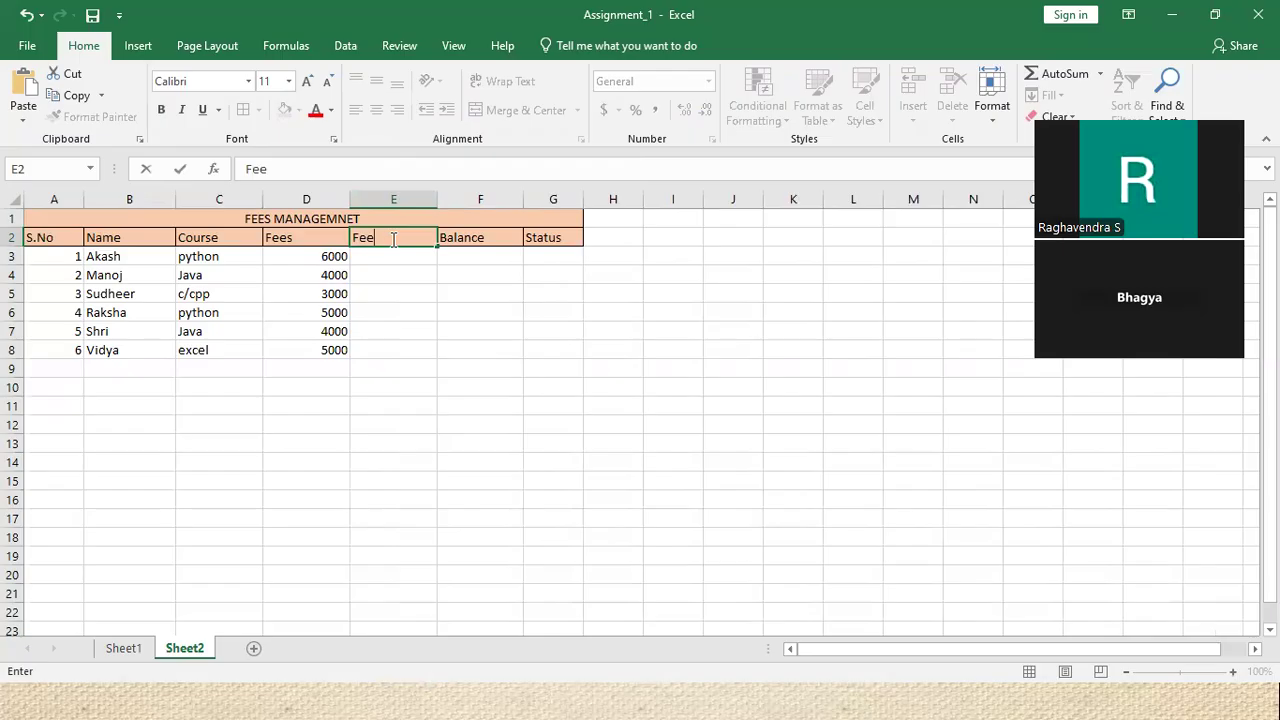
Rename D2 to Fees Paid and enter fees 7000, 8000 and 3500 in E3:E5
{"action": "double_click", "coordinate": [314, 241]}
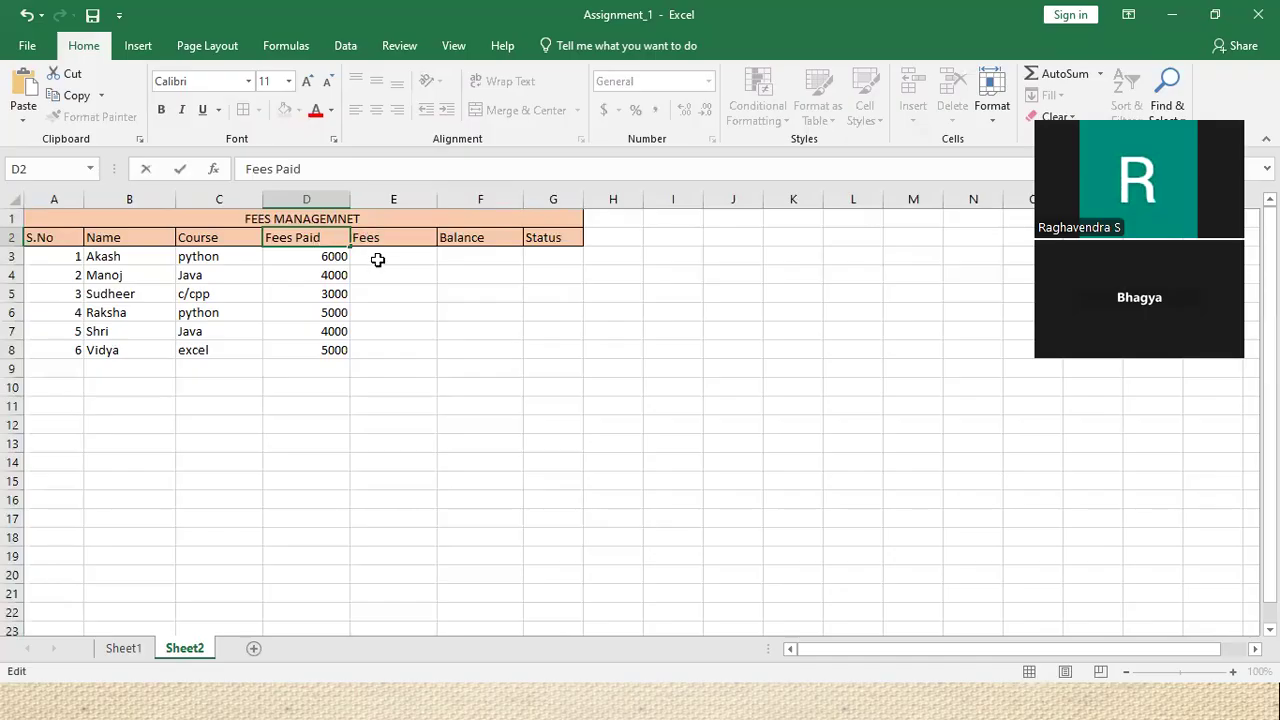
{"action": "left_click", "coordinate": [372, 256]}
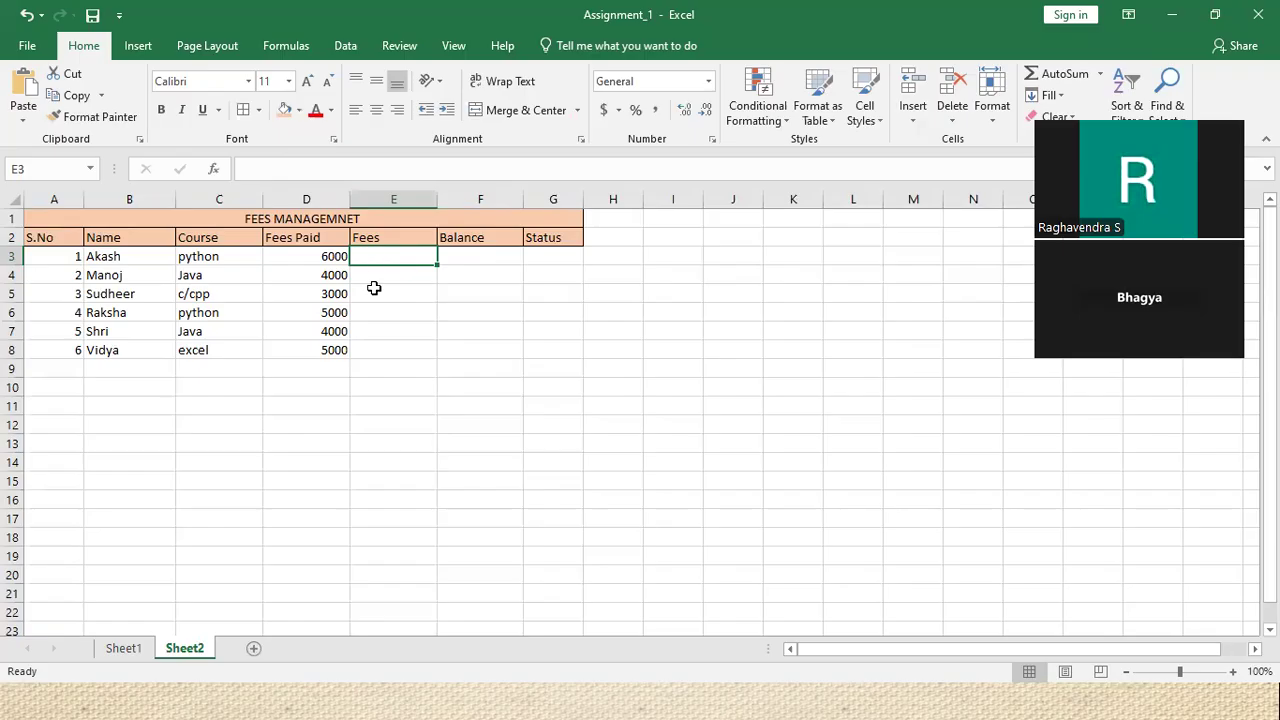
{"action": "type", "text": "7000"}
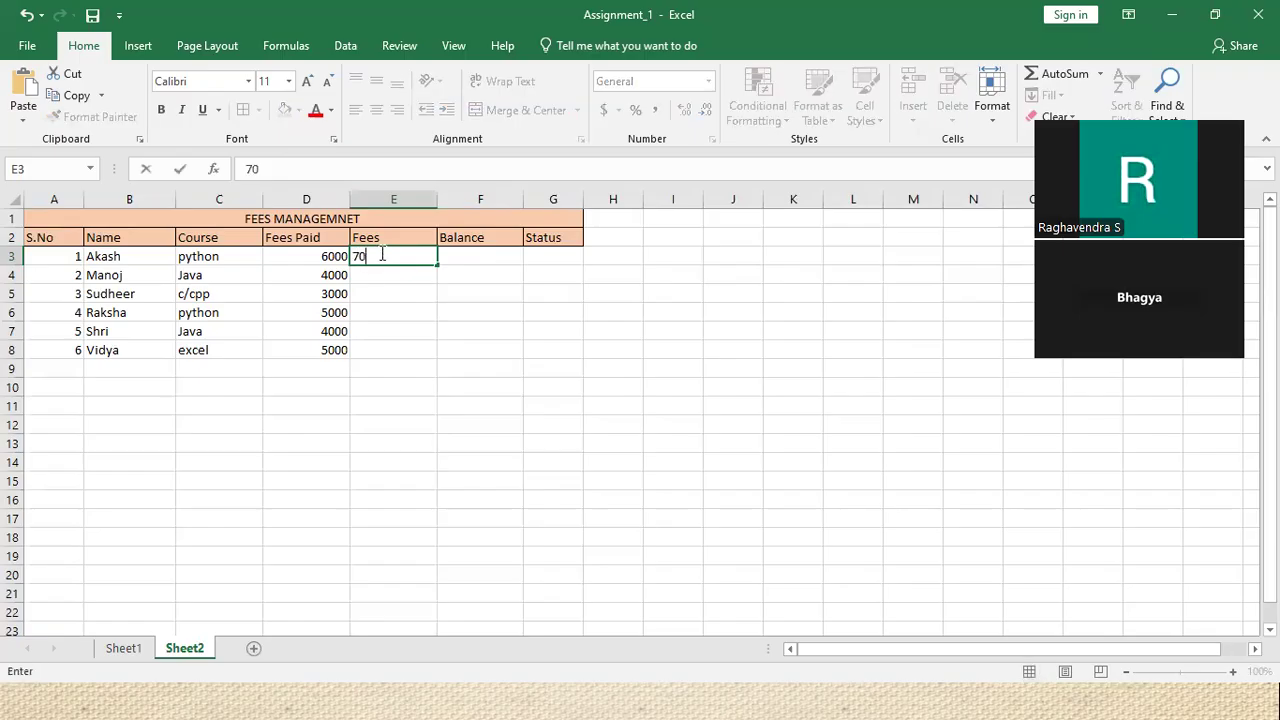
{"action": "left_click", "coordinate": [398, 277]}
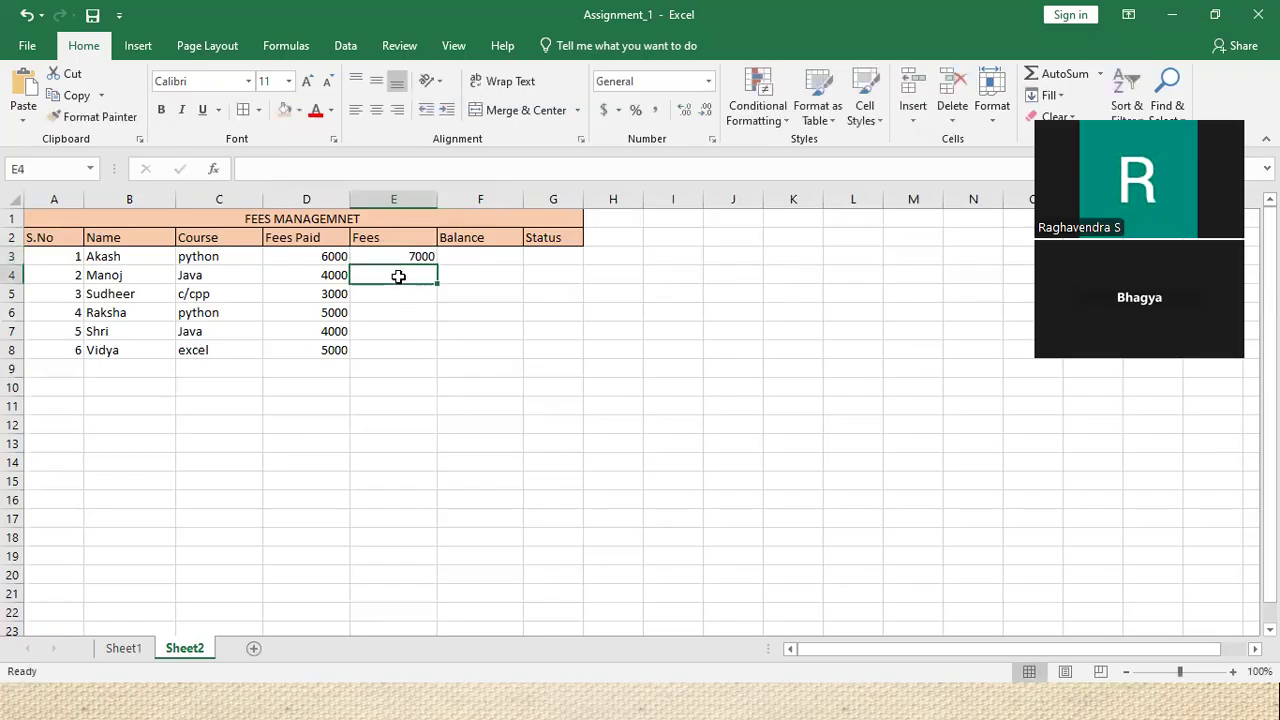
{"action": "type", "text": "8000"}
{"action": "left_click", "coordinate": [421, 297]}
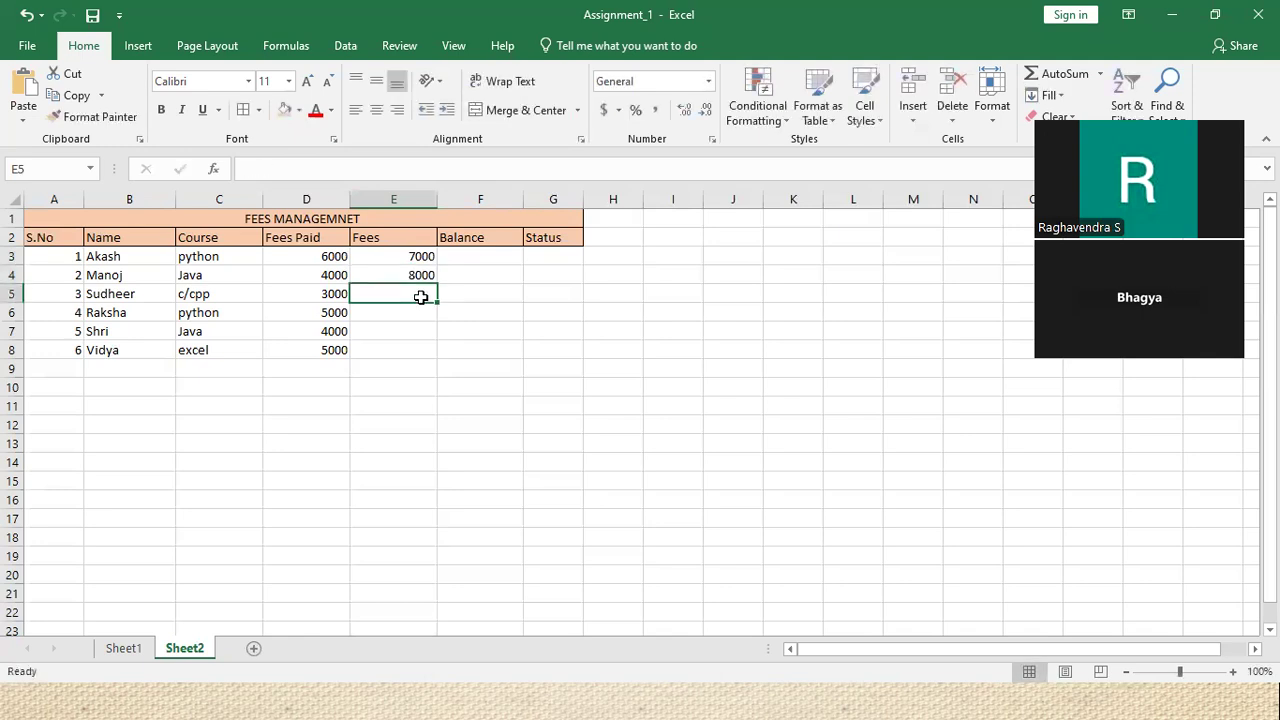
{"action": "type", "text": "3500"}
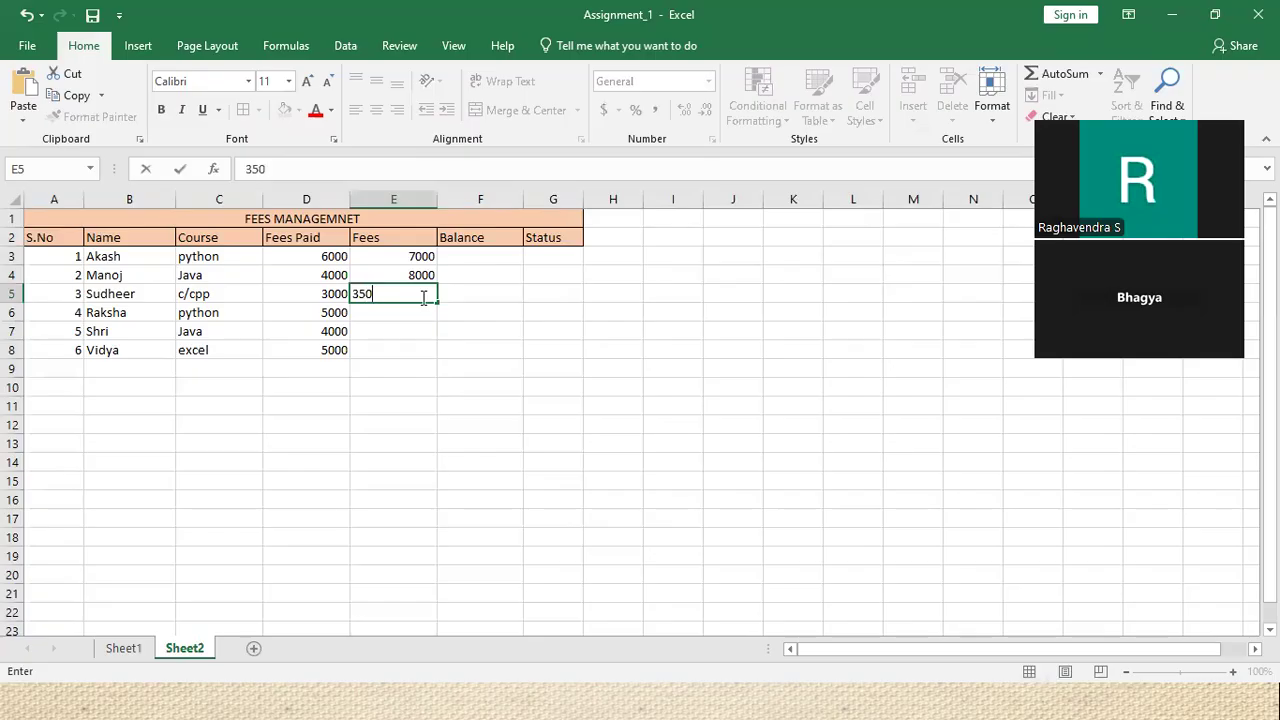
{"action": "left_click", "coordinate": [372, 318]}
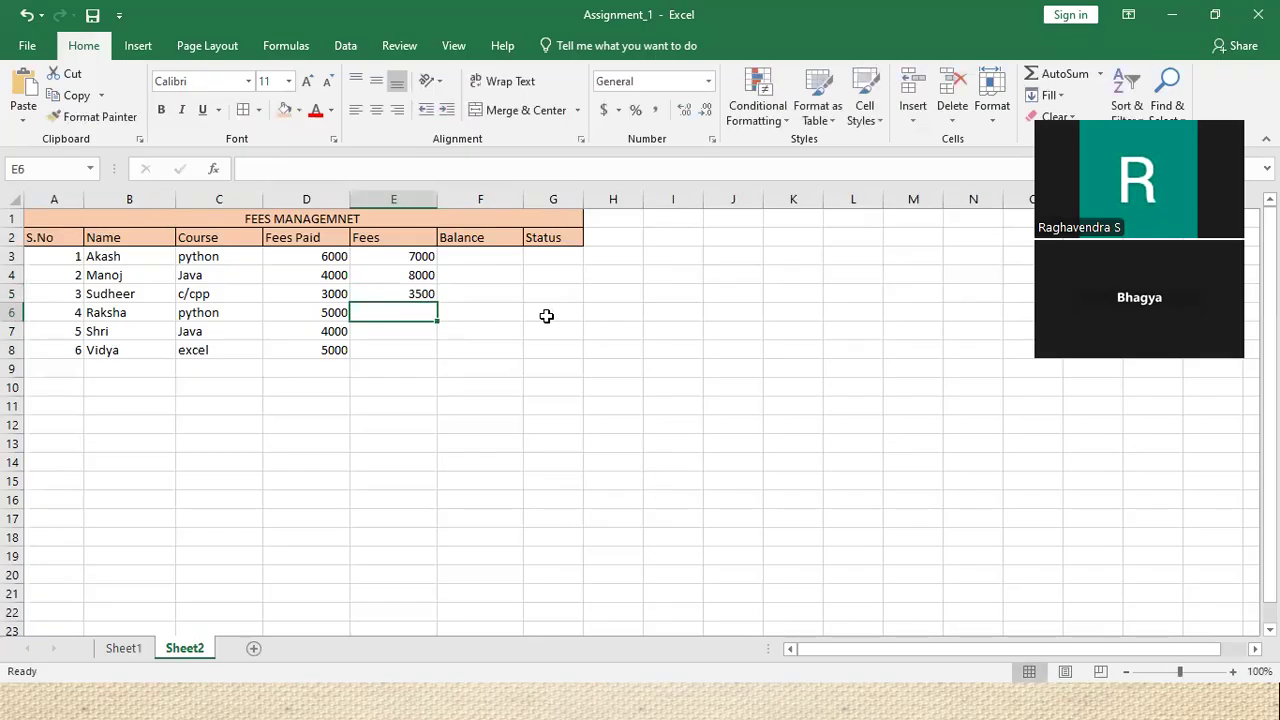
Enter fees 7000, 8000 and 5500 in E6:E8
{"action": "type", "text": "7000"}
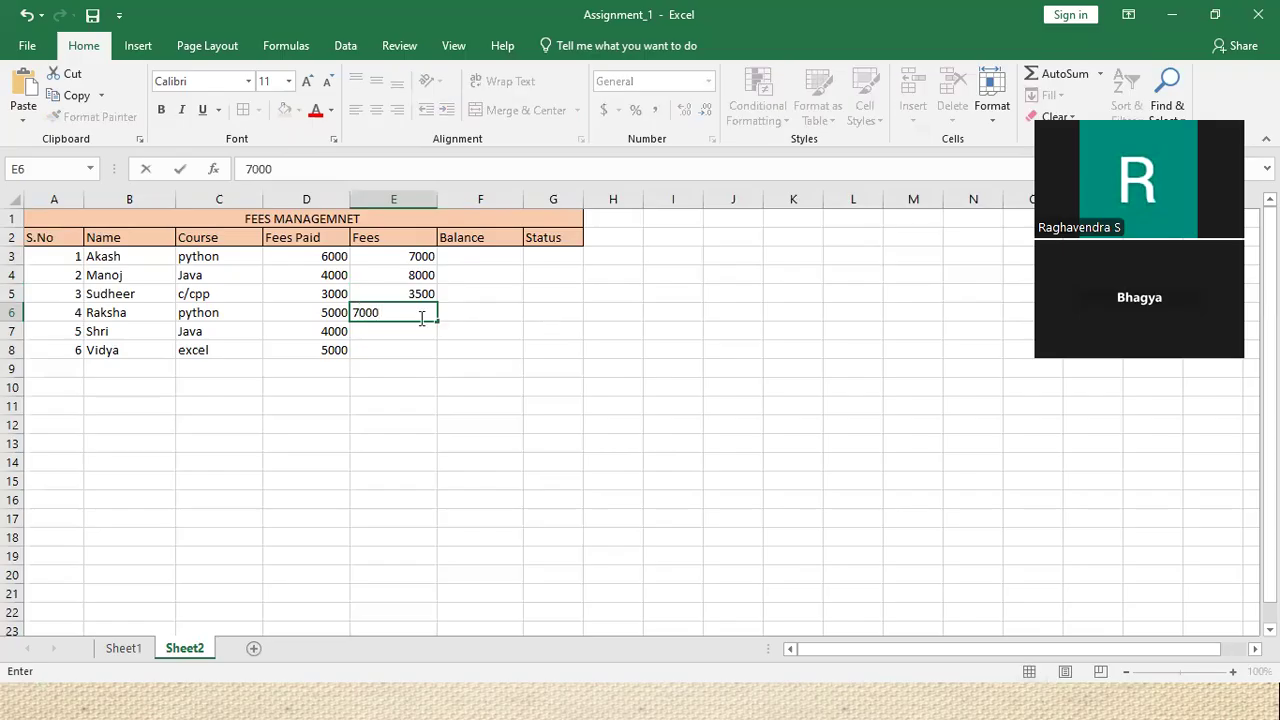
{"action": "left_click", "coordinate": [419, 329]}
{"action": "type", "text": "8000"}
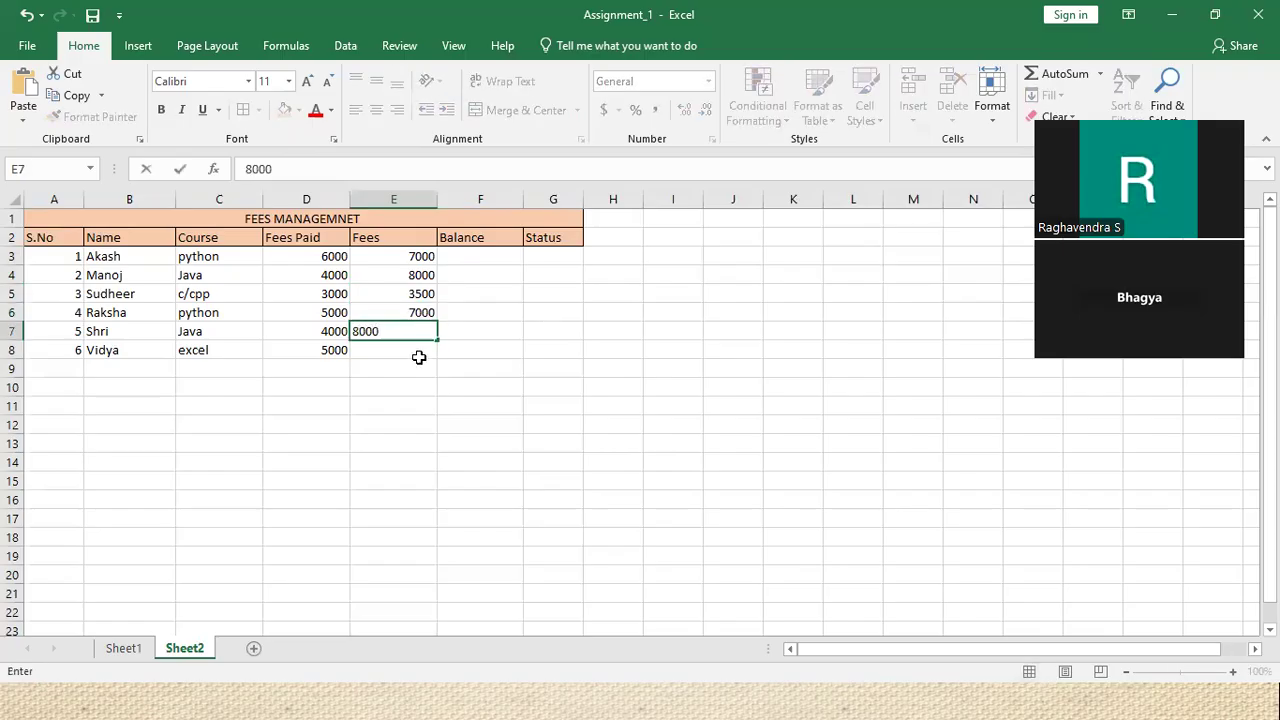
{"action": "left_click", "coordinate": [419, 351]}
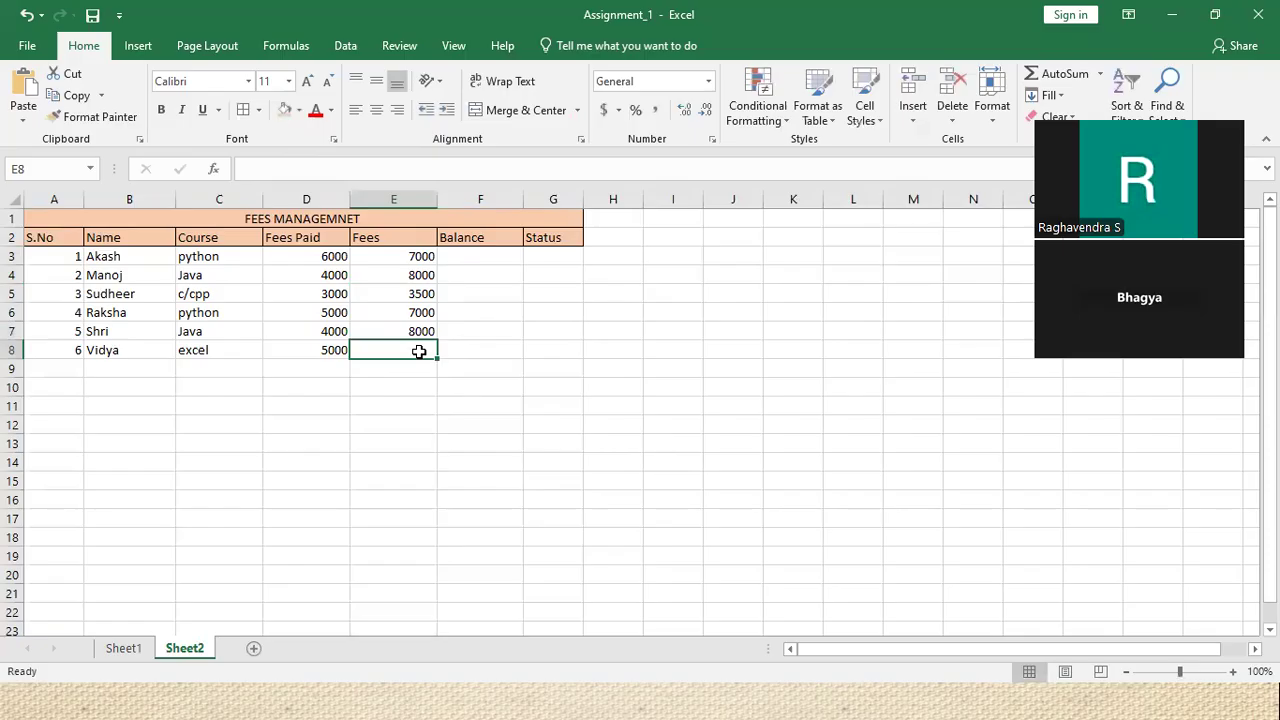
{"action": "type", "text": "5500"}
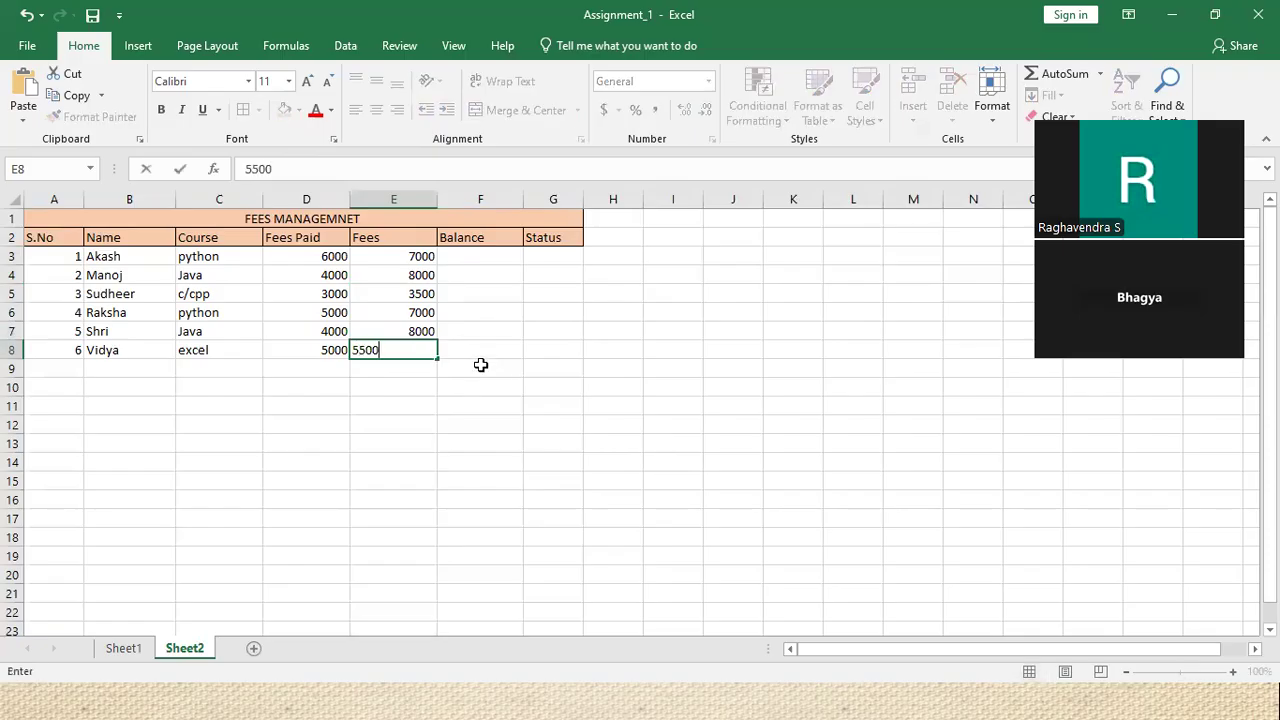
{"action": "left_click", "coordinate": [481, 365]}
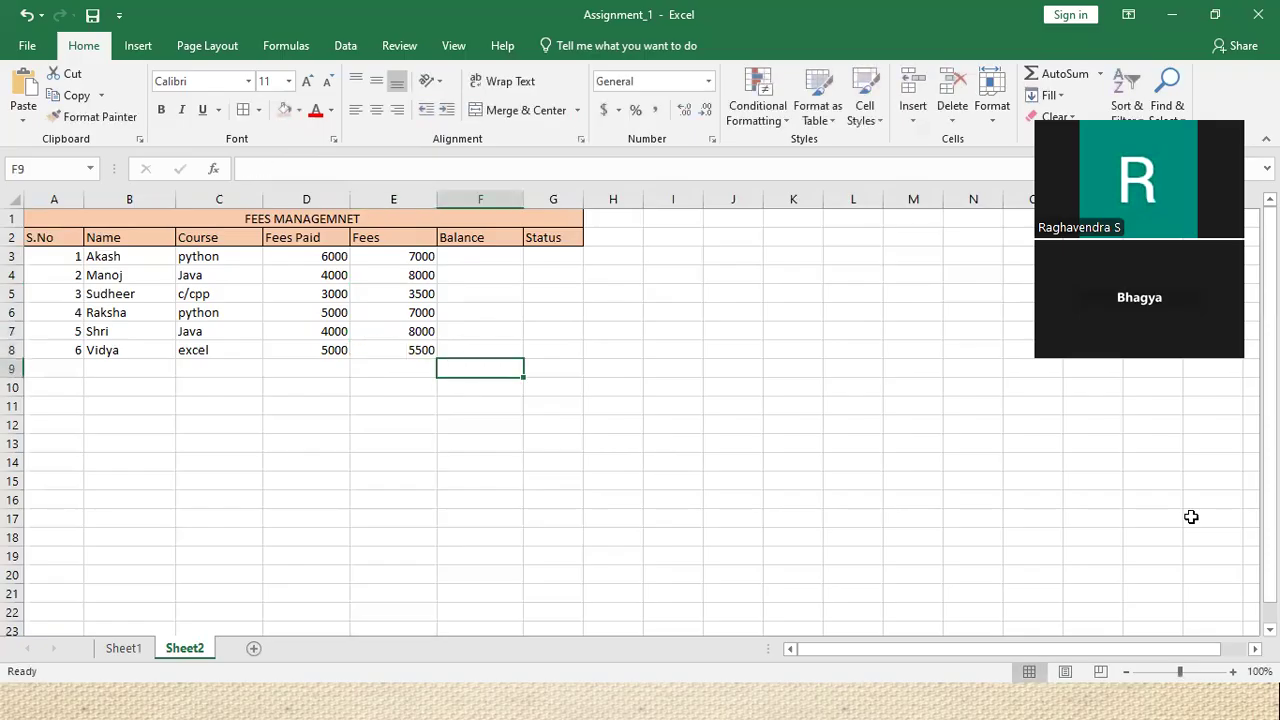
{"action": "left_click", "coordinate": [1056, 442]}
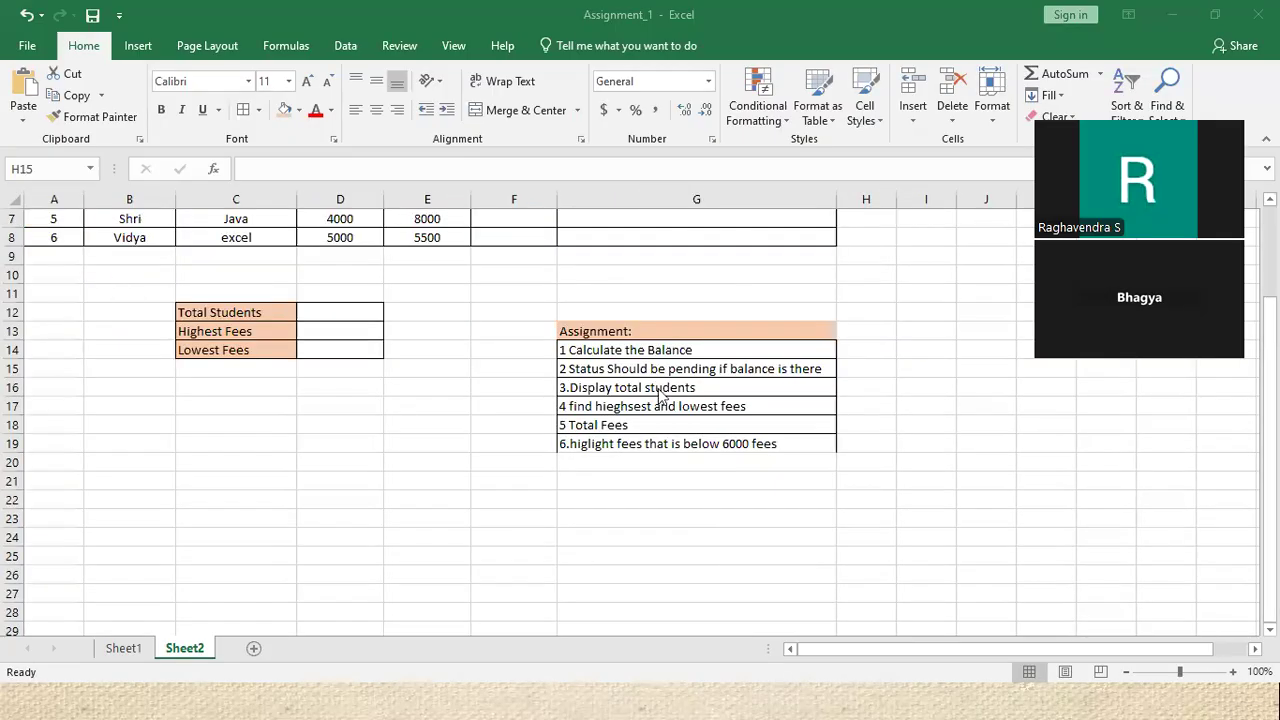
{"action": "scroll", "coordinate": [660, 395], "scroll_direction": "up", "scroll_amount": 2}
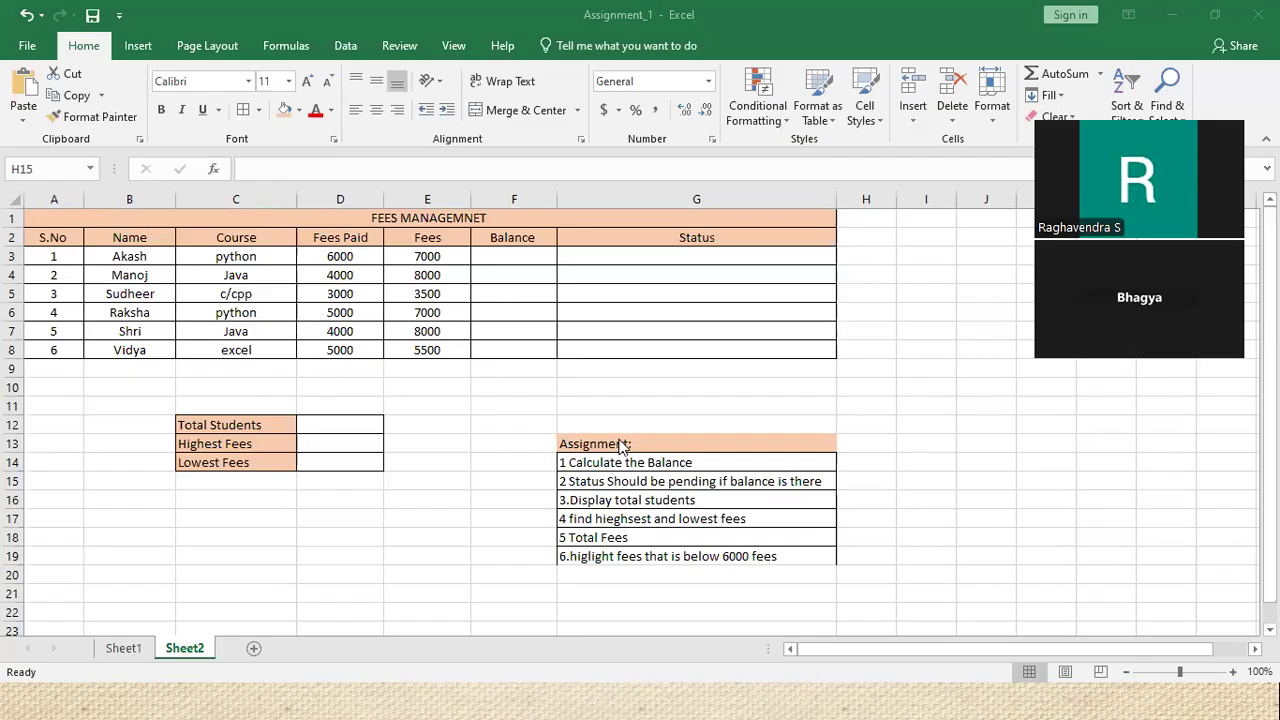
{"action": "scroll", "coordinate": [618, 456], "scroll_direction": "down", "scroll_amount": 1}
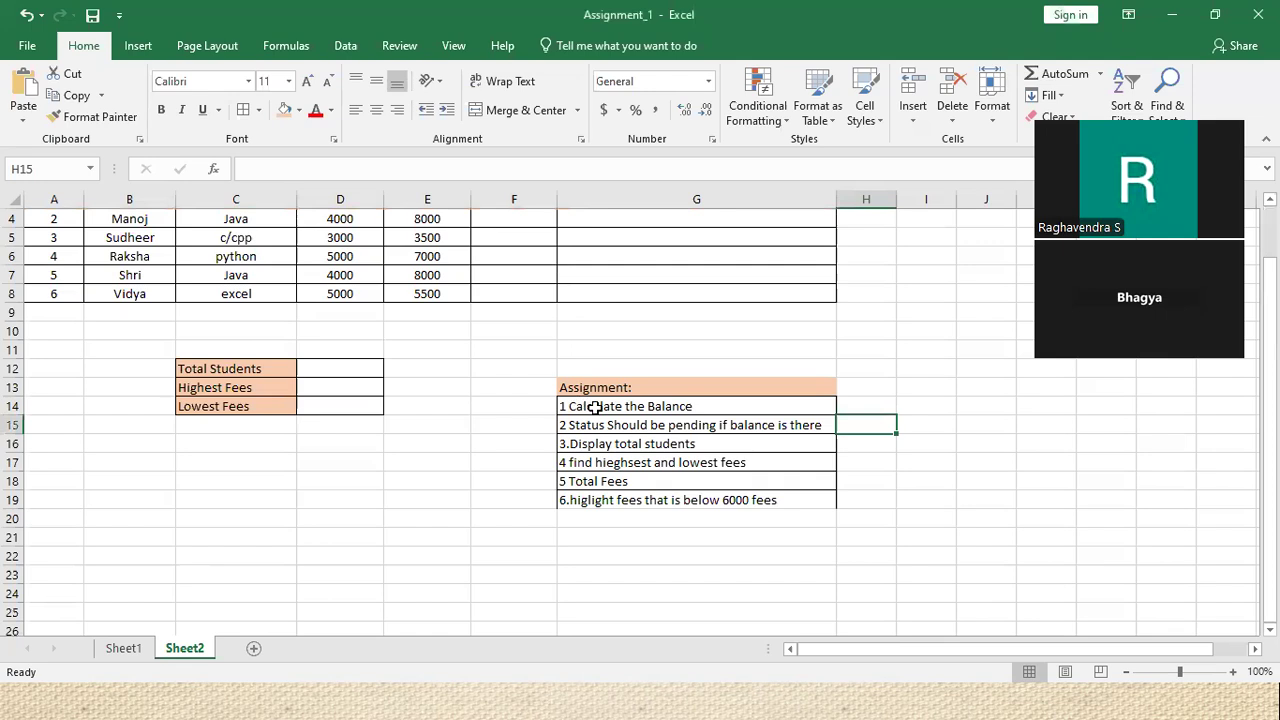
{"action": "scroll", "coordinate": [692, 425], "scroll_direction": "up", "scroll_amount": 1}
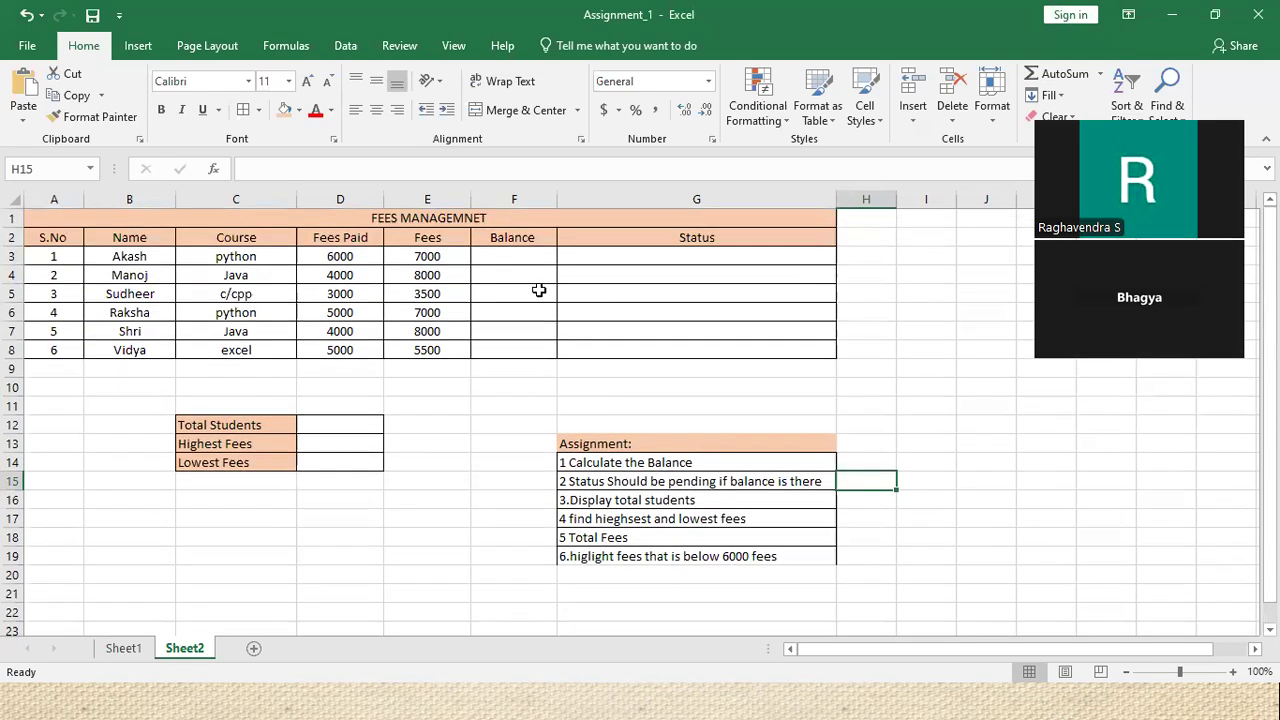
{"action": "left_click", "coordinate": [424, 257]}
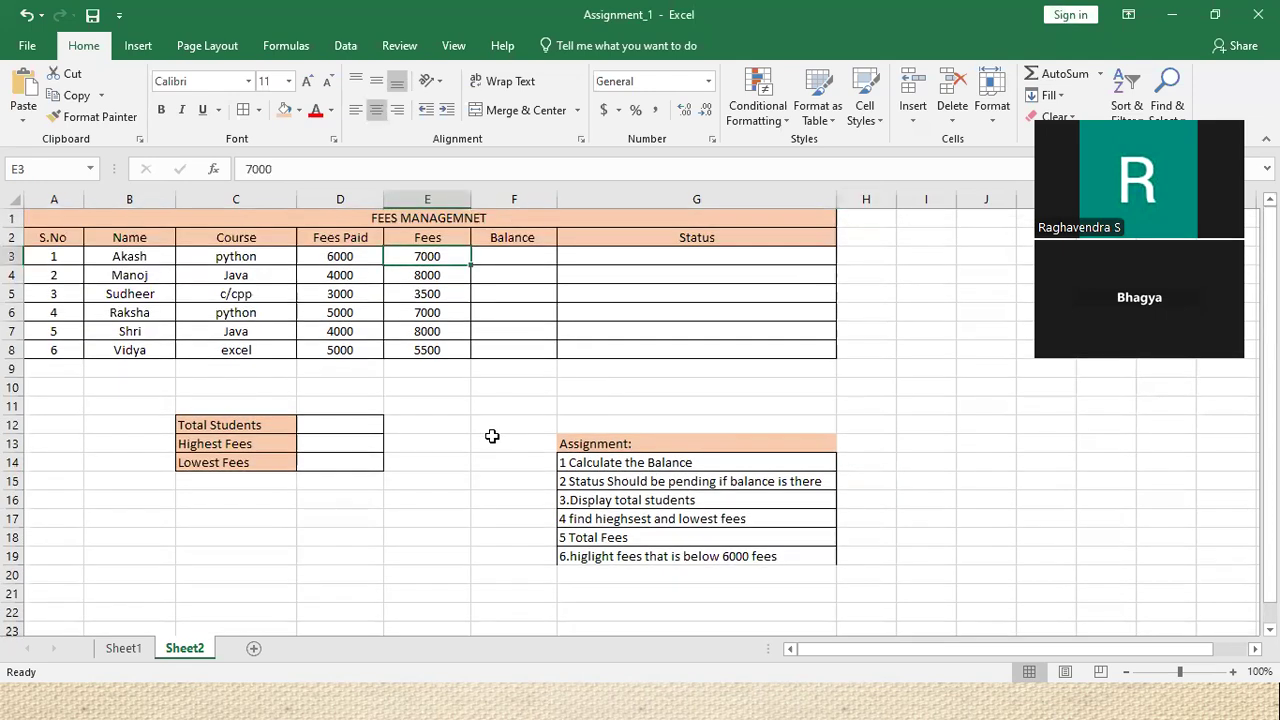
{"action": "left_click", "coordinate": [330, 252]}
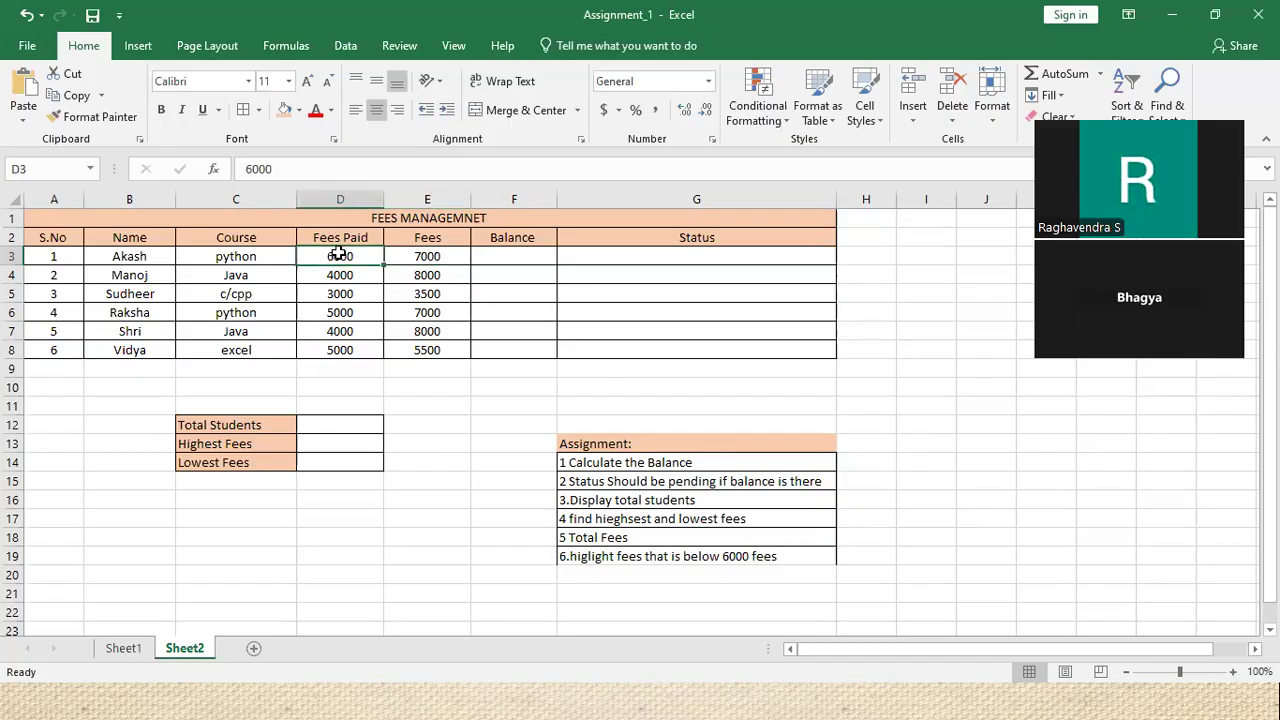
{"action": "left_click", "coordinate": [507, 258]}
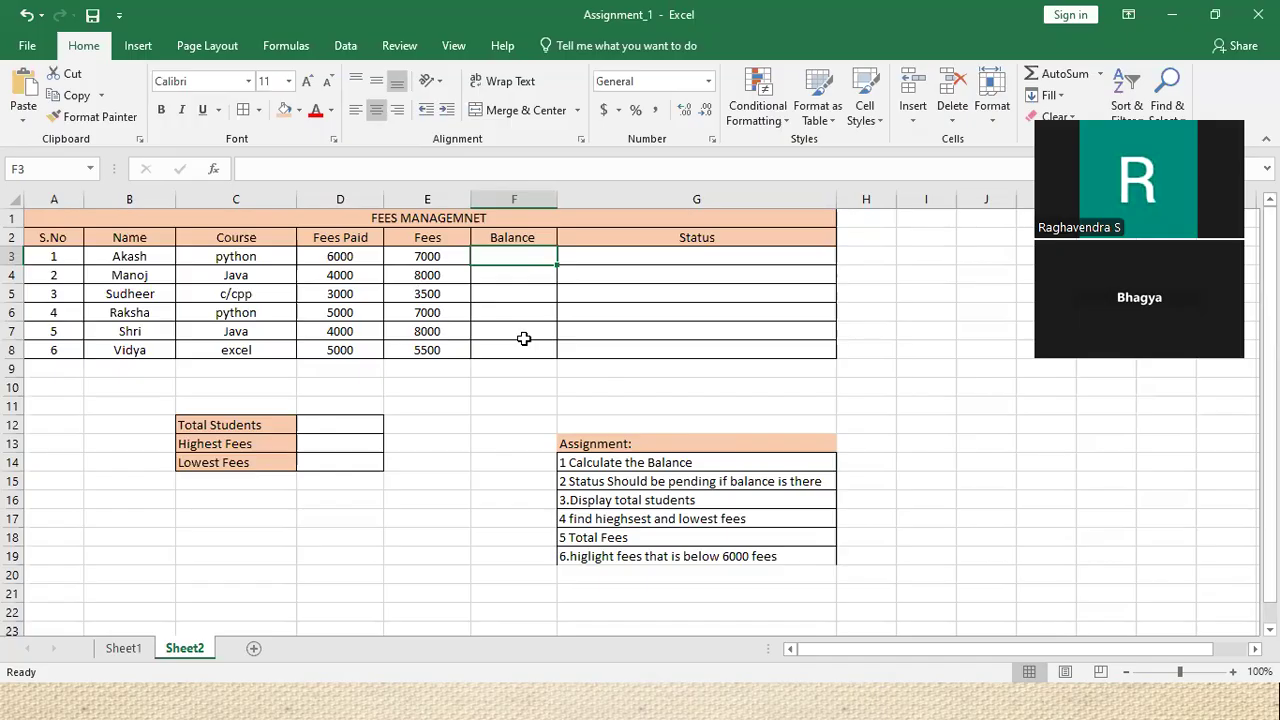
Enter the balance formula =E3-D3 in F3
{"action": "type", "text": "="}
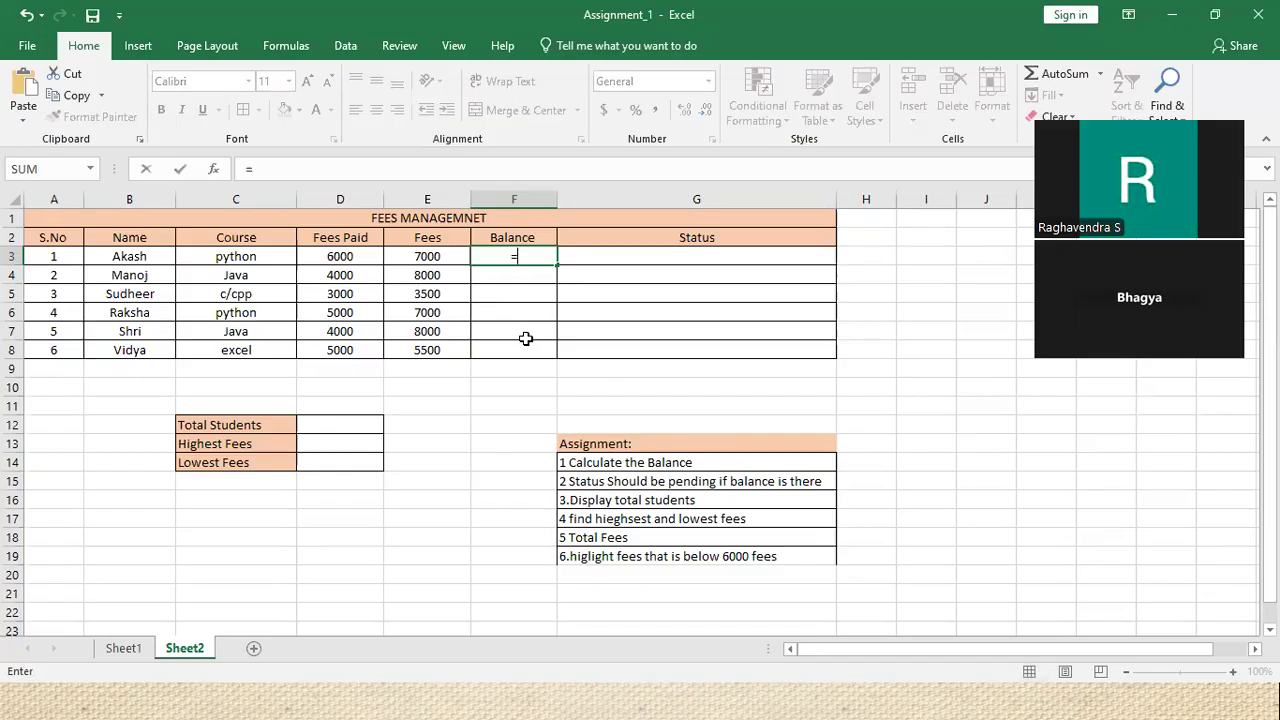
{"action": "left_click", "coordinate": [418, 252]}
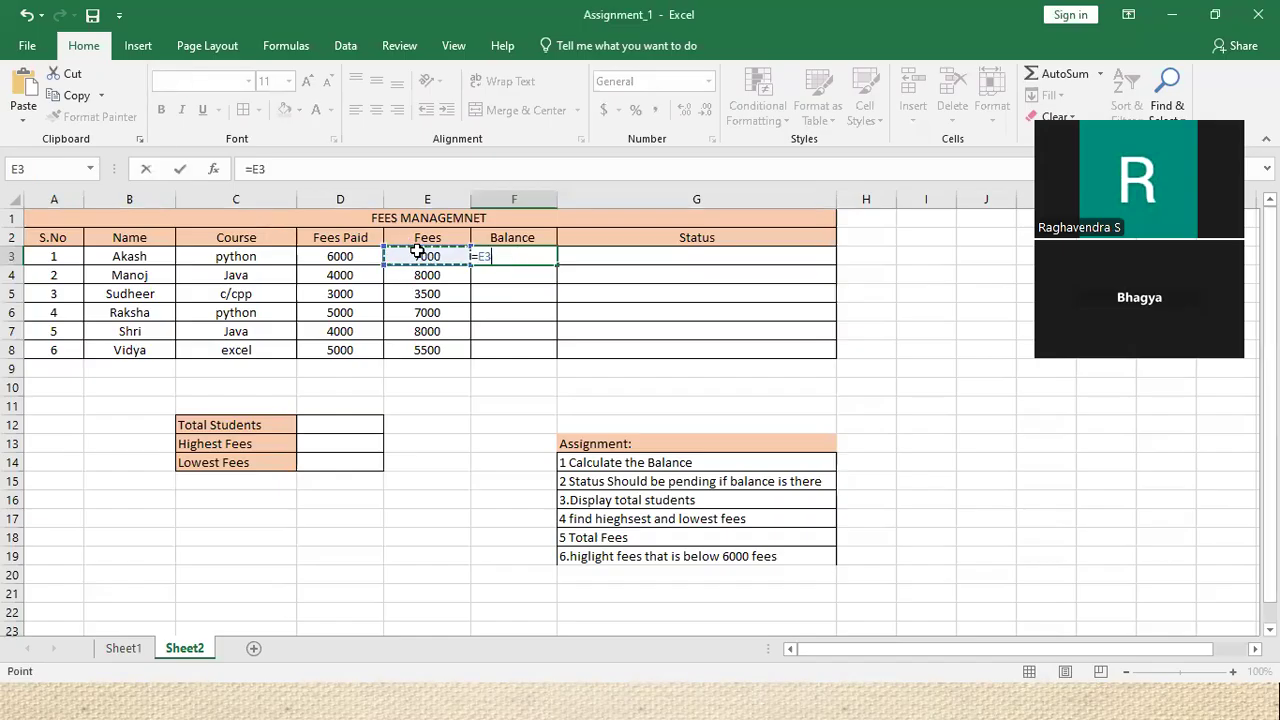
{"action": "type", "text": "-"}
{"action": "left_click", "coordinate": [371, 256]}
{"action": "left_click", "coordinate": [371, 256]}
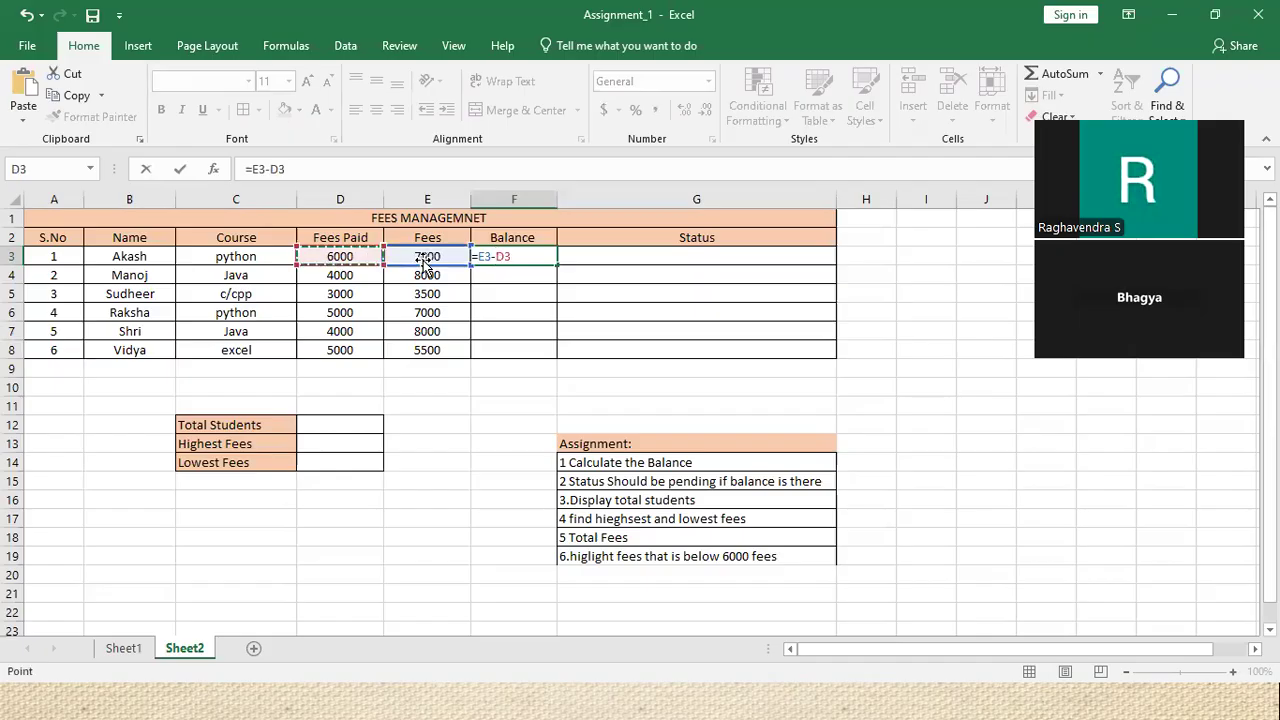
{"action": "key", "text": "Return"}
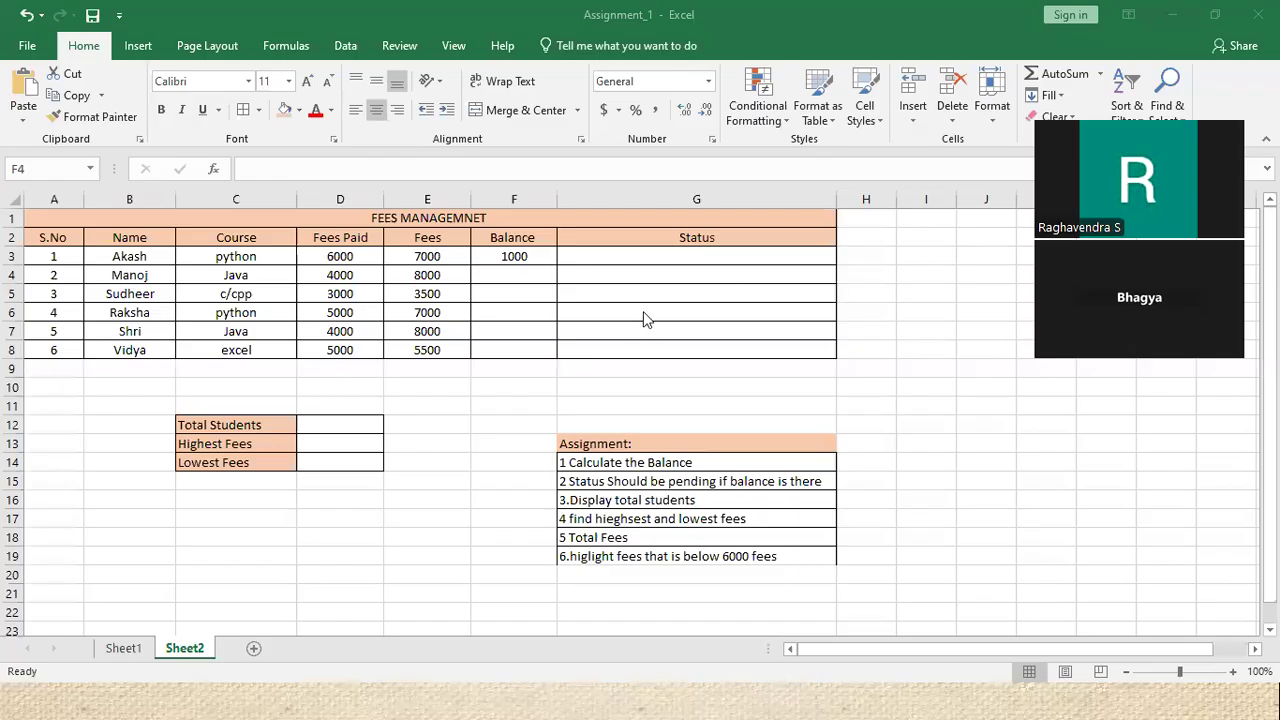
{"action": "left_click", "coordinate": [533, 256]}
Erase the F3 formula, review the fee values, and begin a fresh formula with = in F3
{"action": "double_click", "coordinate": [533, 256]}
{"action": "key", "text": "BackSpace"}
{"action": "key", "text": "BackSpace"}
{"action": "key", "text": "BackSpace"}
{"action": "key", "text": "BackSpace"}
{"action": "key", "text": "BackSpace"}
{"action": "key", "text": "BackSpace"}
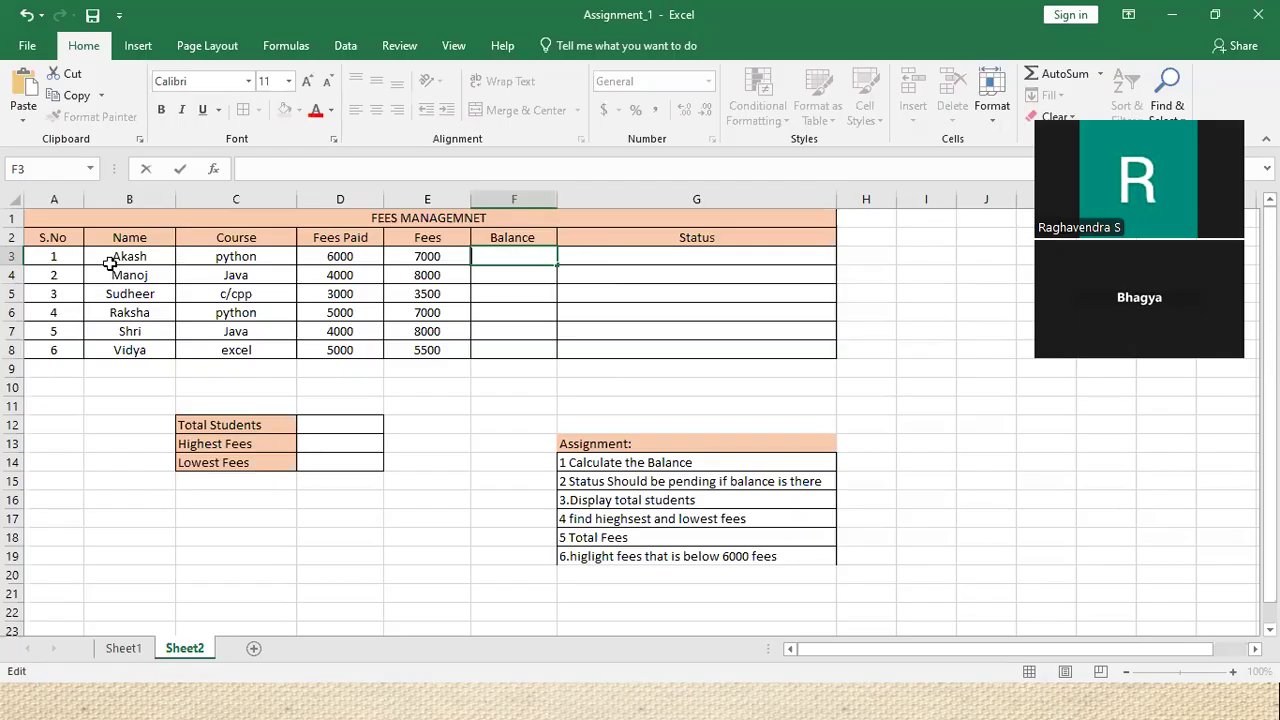
{"action": "left_click", "coordinate": [262, 256]}
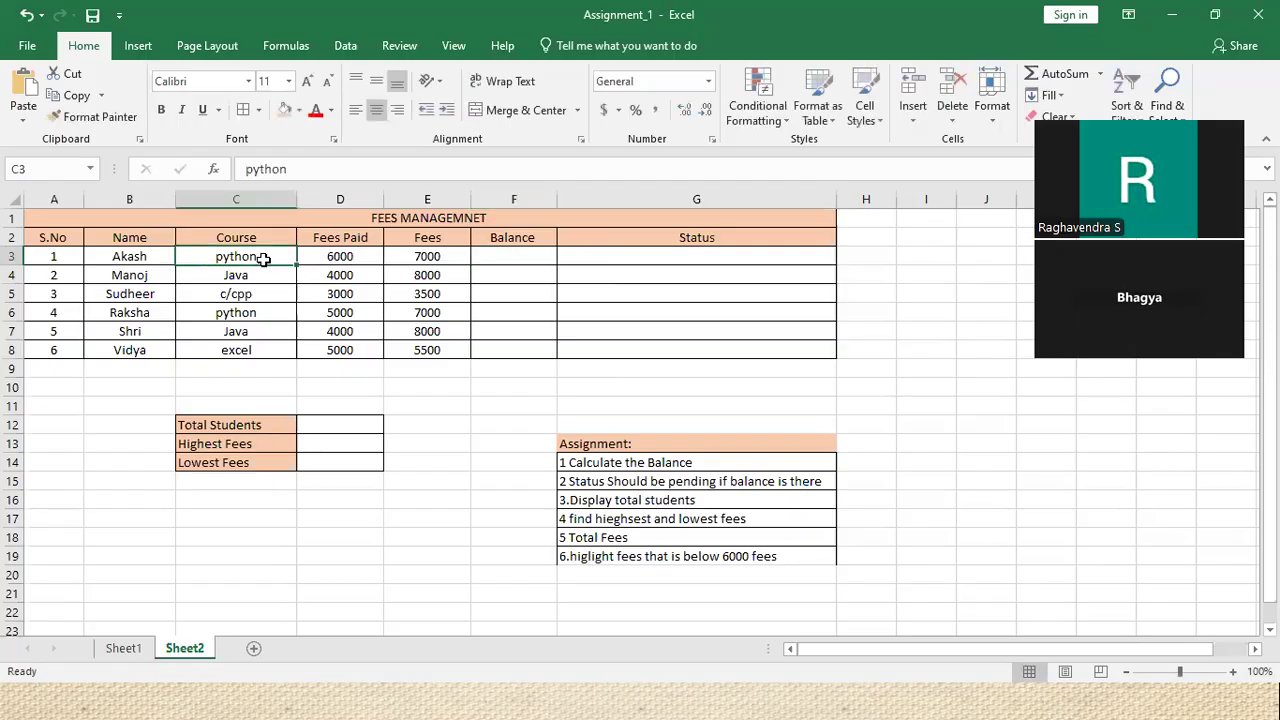
{"action": "left_click", "coordinate": [417, 256]}
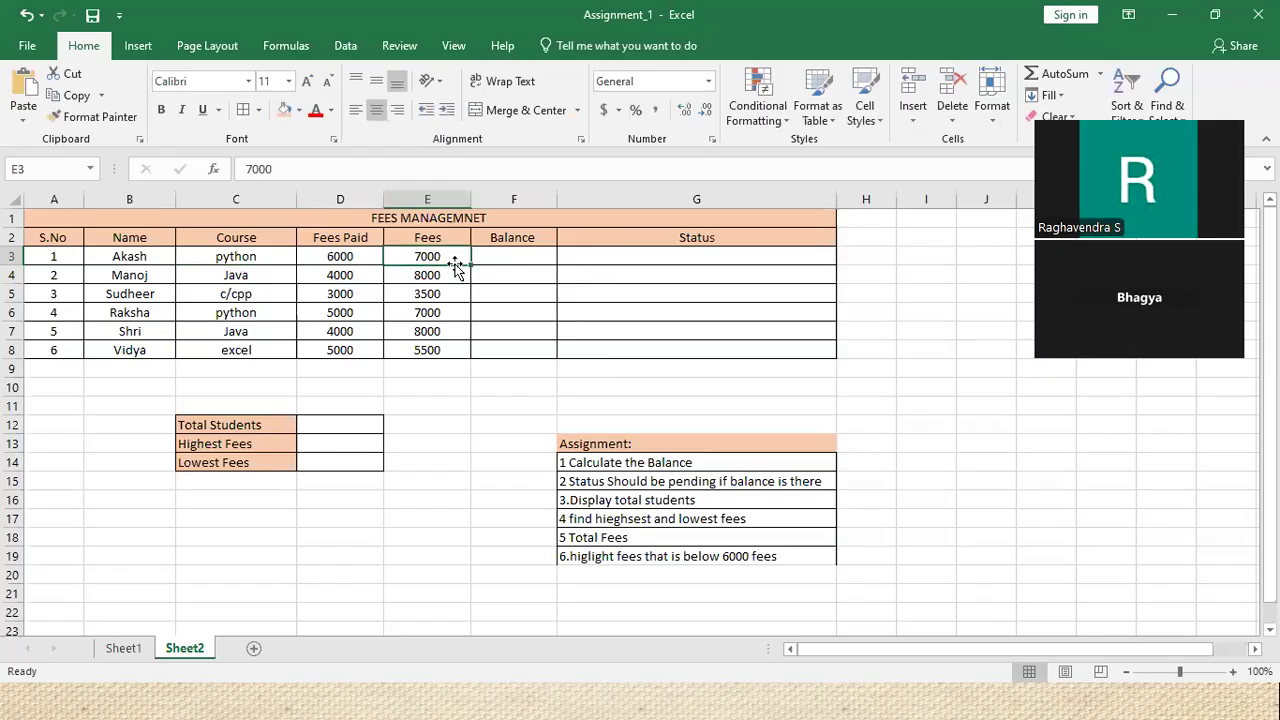
{"action": "left_click", "coordinate": [343, 255]}
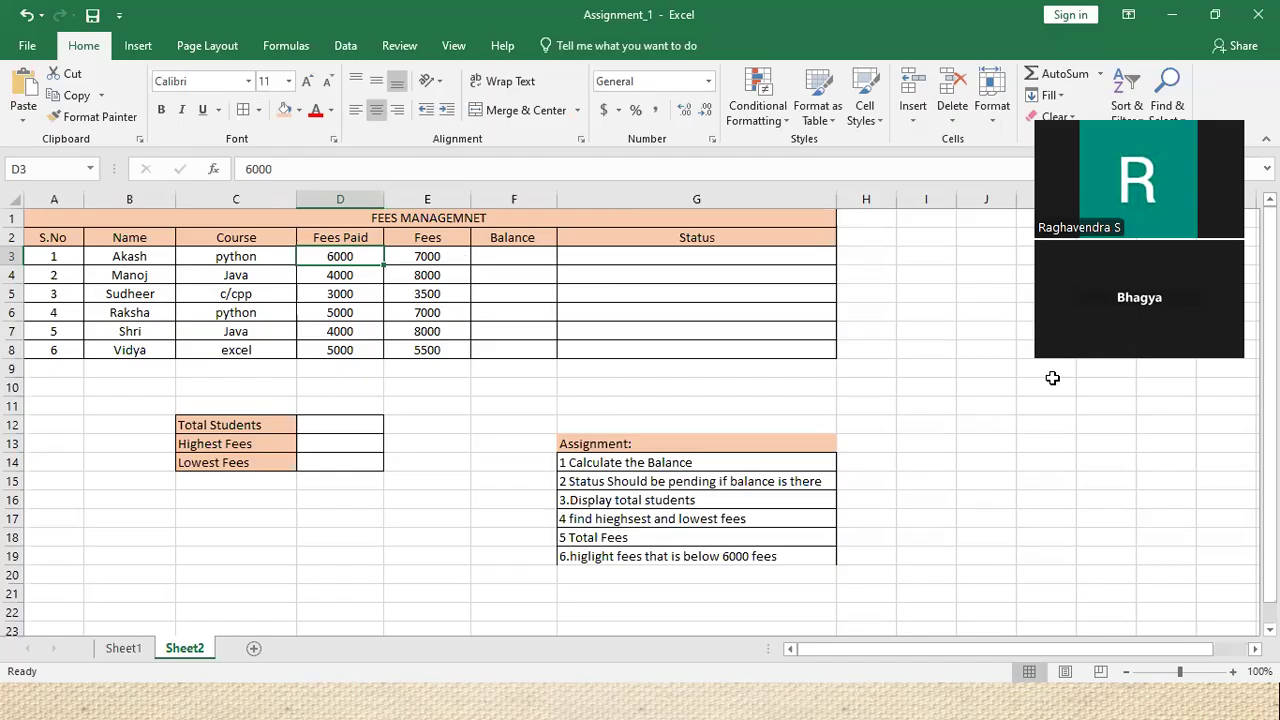
{"action": "left_click", "coordinate": [493, 253]}
{"action": "double_click", "coordinate": [493, 253]}
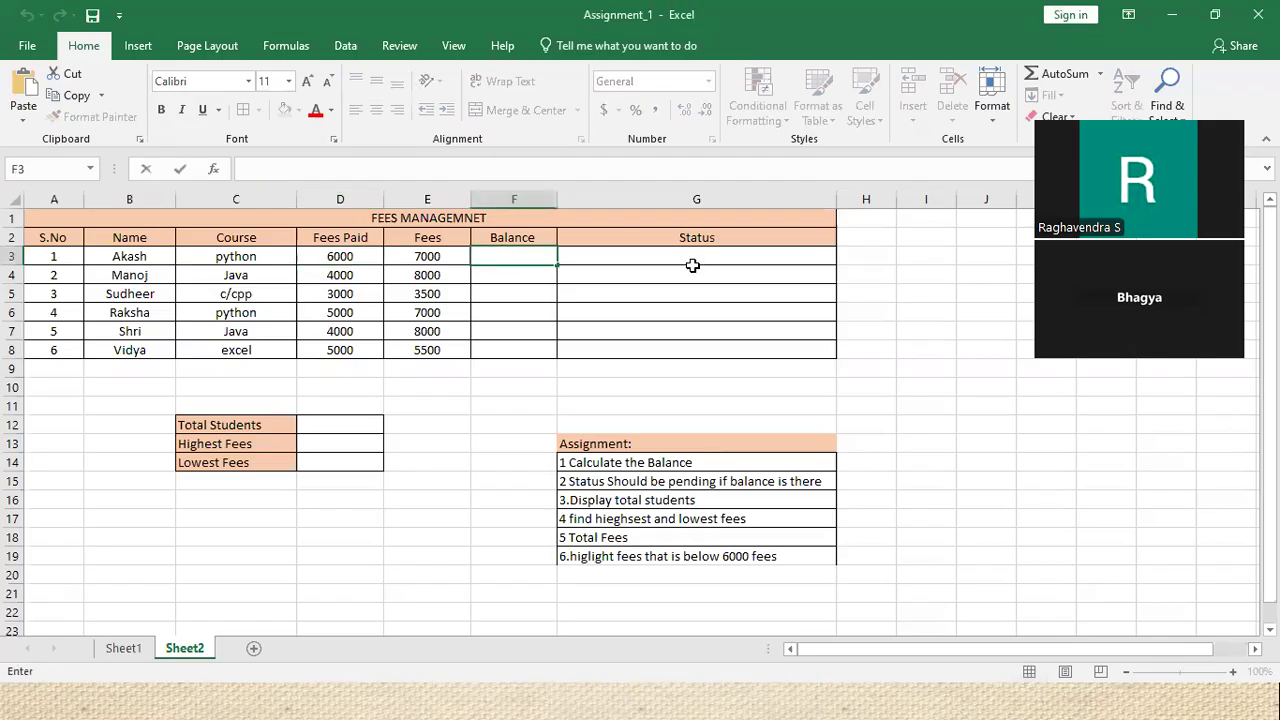
{"action": "type", "text": "="}
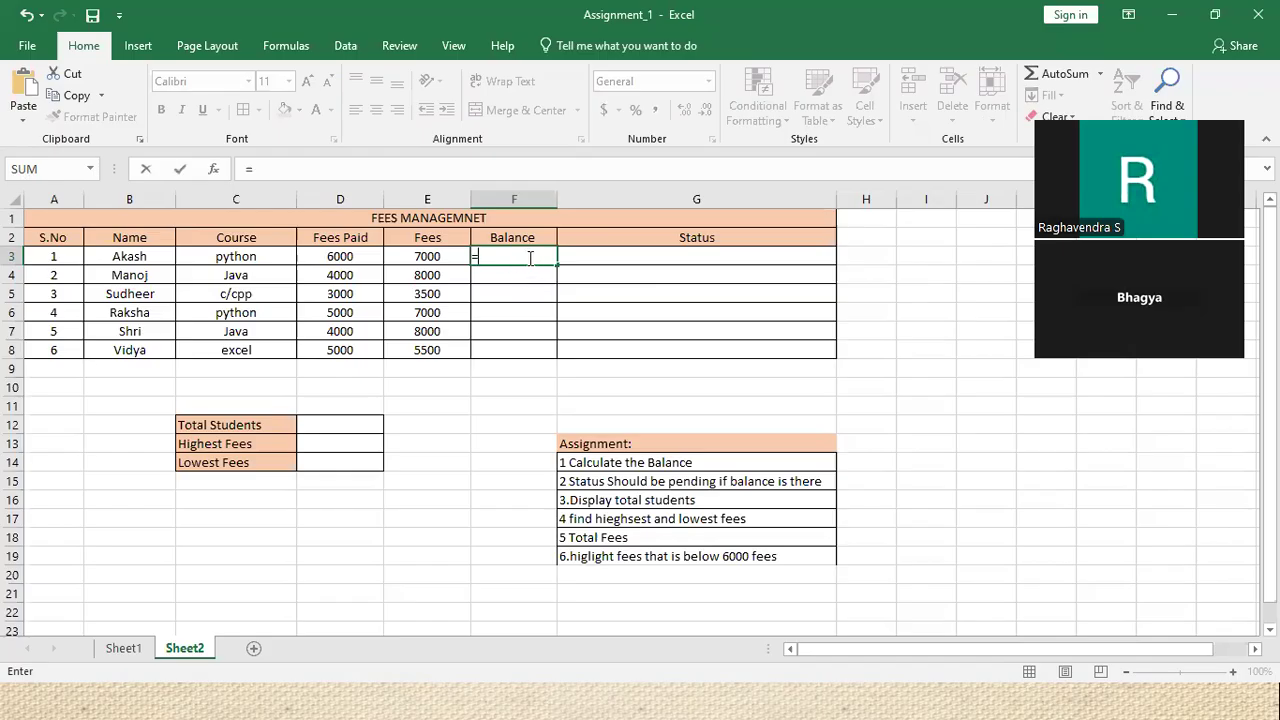
Build the formula =(E3-D3) in F3, giving a balance of 1000
{"action": "type", "text": "dif"}
{"action": "key", "text": "BackSpace"}
{"action": "key", "text": "BackSpace"}
{"action": "key", "text": "BackSpace"}
{"action": "left_click", "coordinate": [437, 256]}
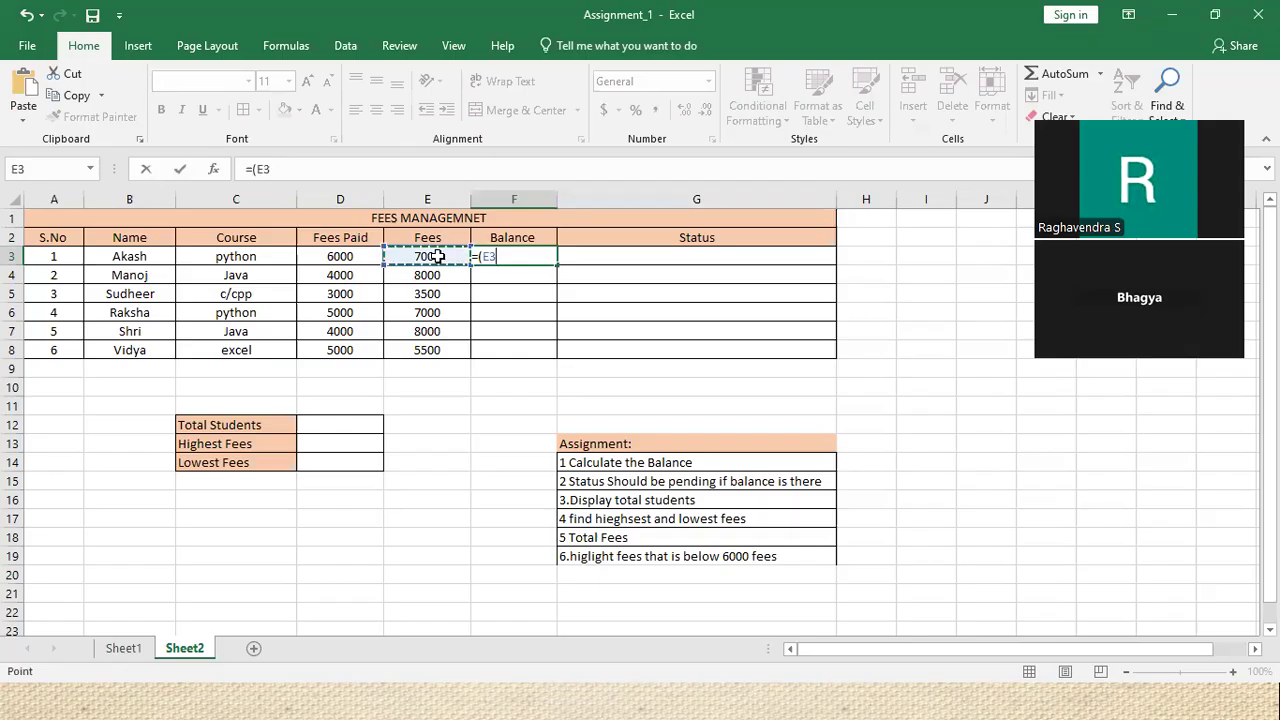
{"action": "type", "text": "-"}
{"action": "left_click", "coordinate": [344, 257]}
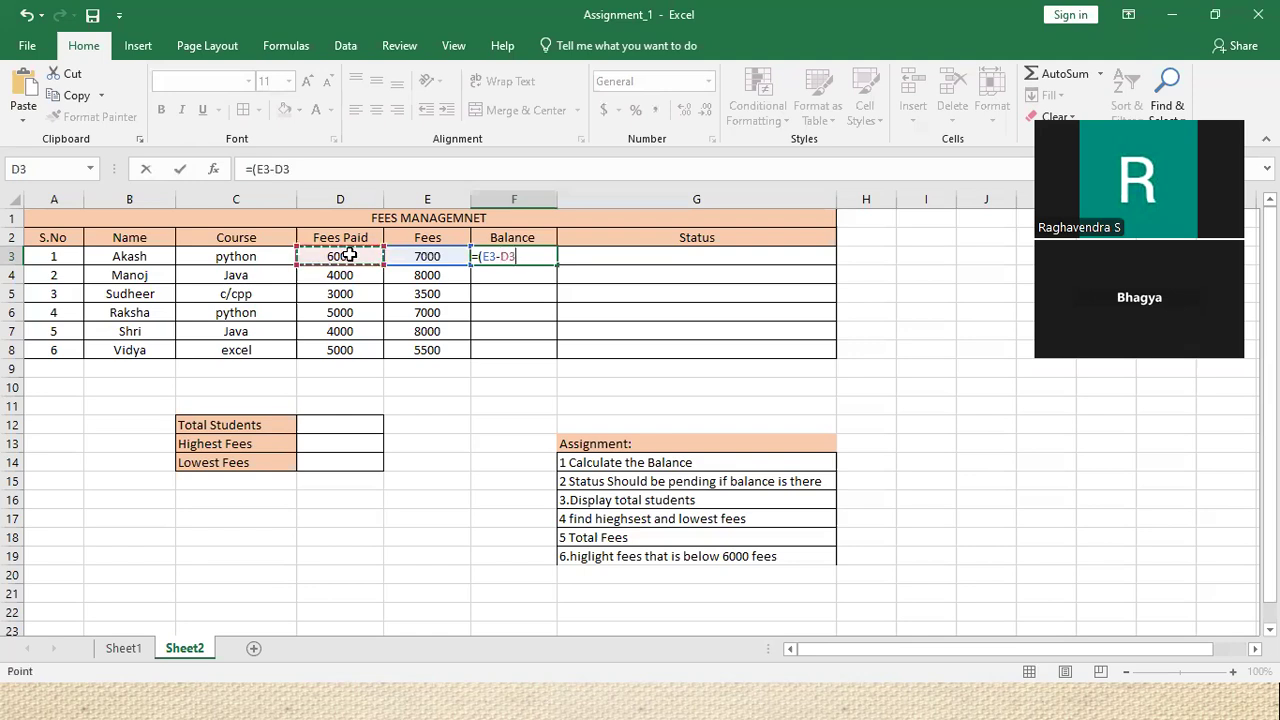
{"action": "type", "text": ")"}
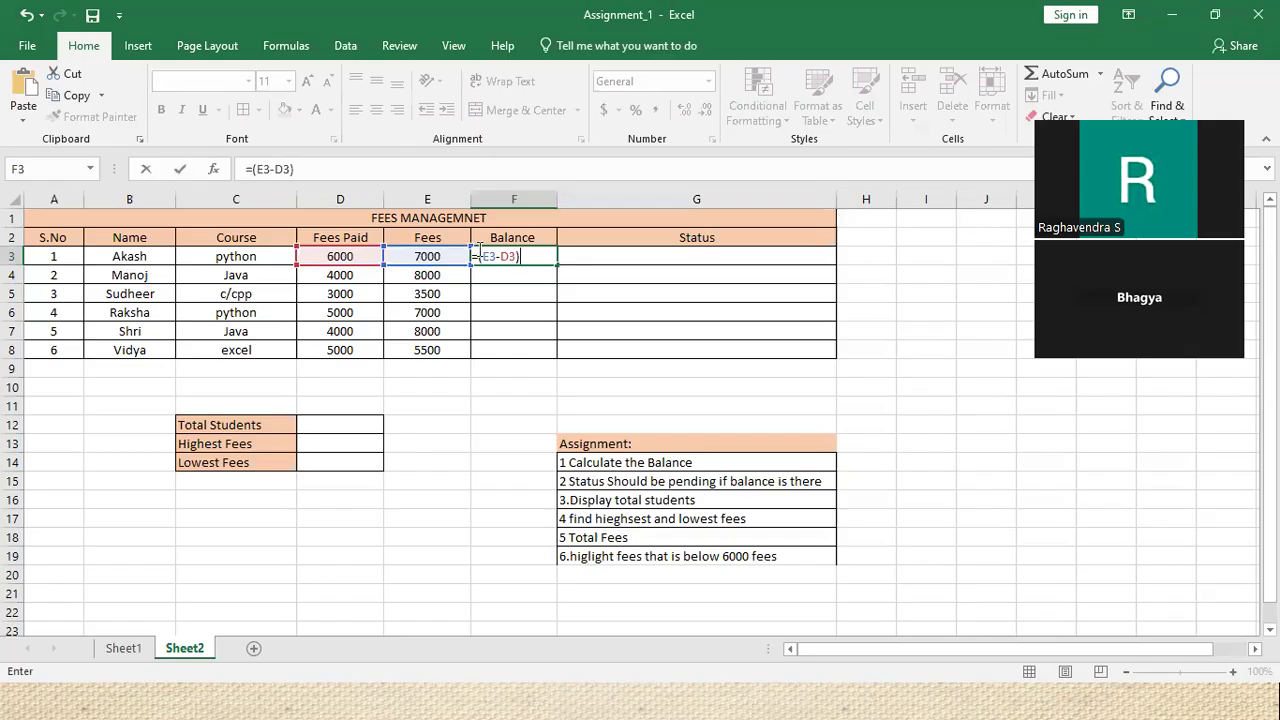
{"action": "left_click", "coordinate": [354, 199]}
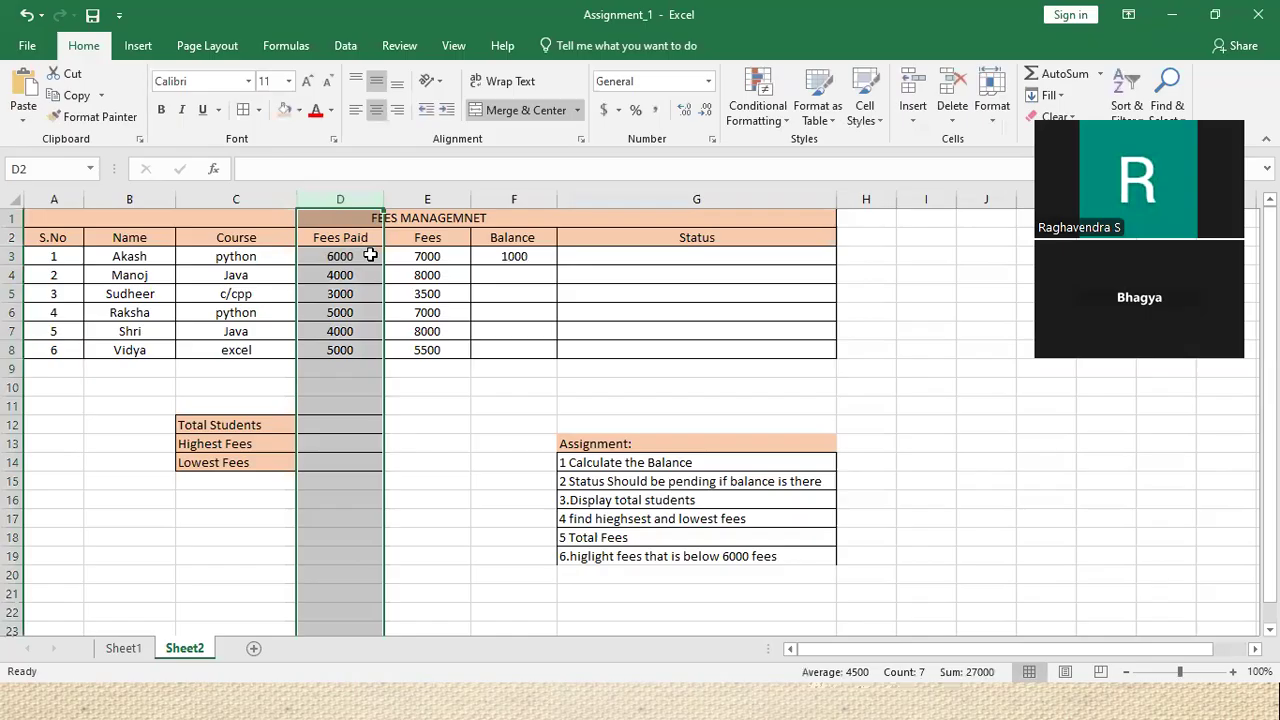
Fill the Balance formula from F3 down to F8, giving 1000, 4000, 500, 2000, 4000 and 500
{"action": "left_click", "coordinate": [370, 256]}
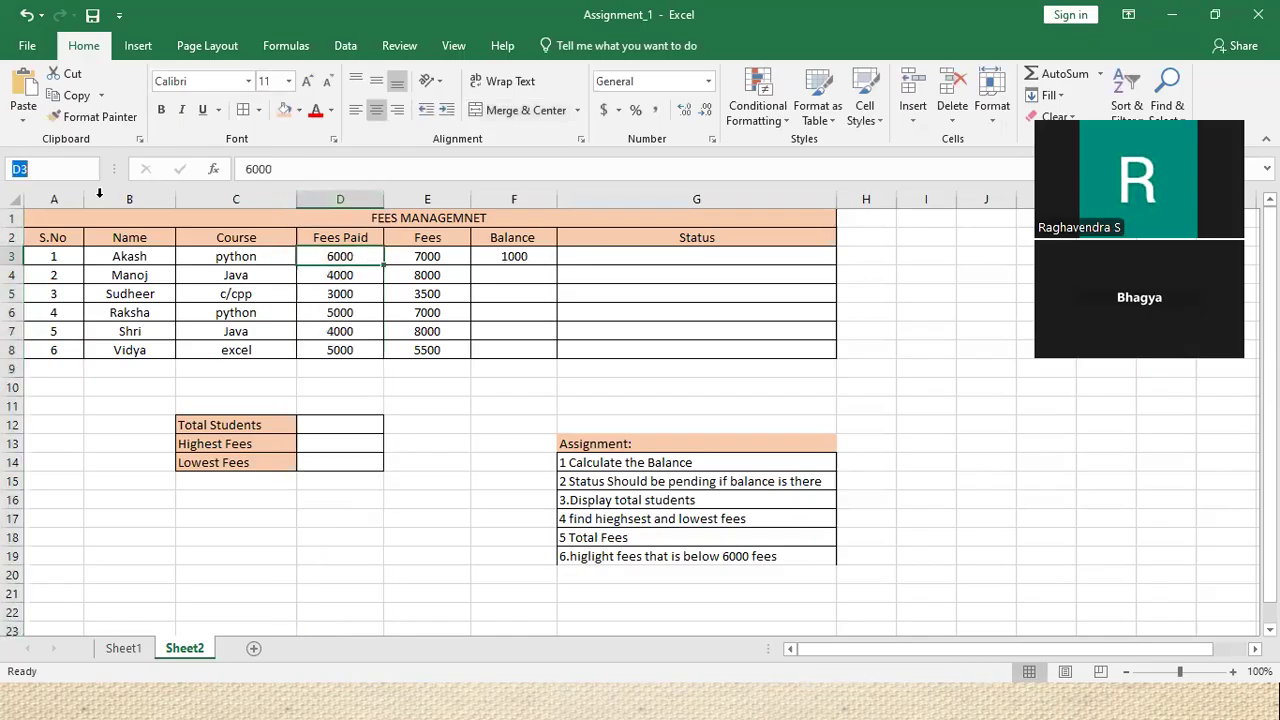
{"action": "left_click", "coordinate": [439, 258]}
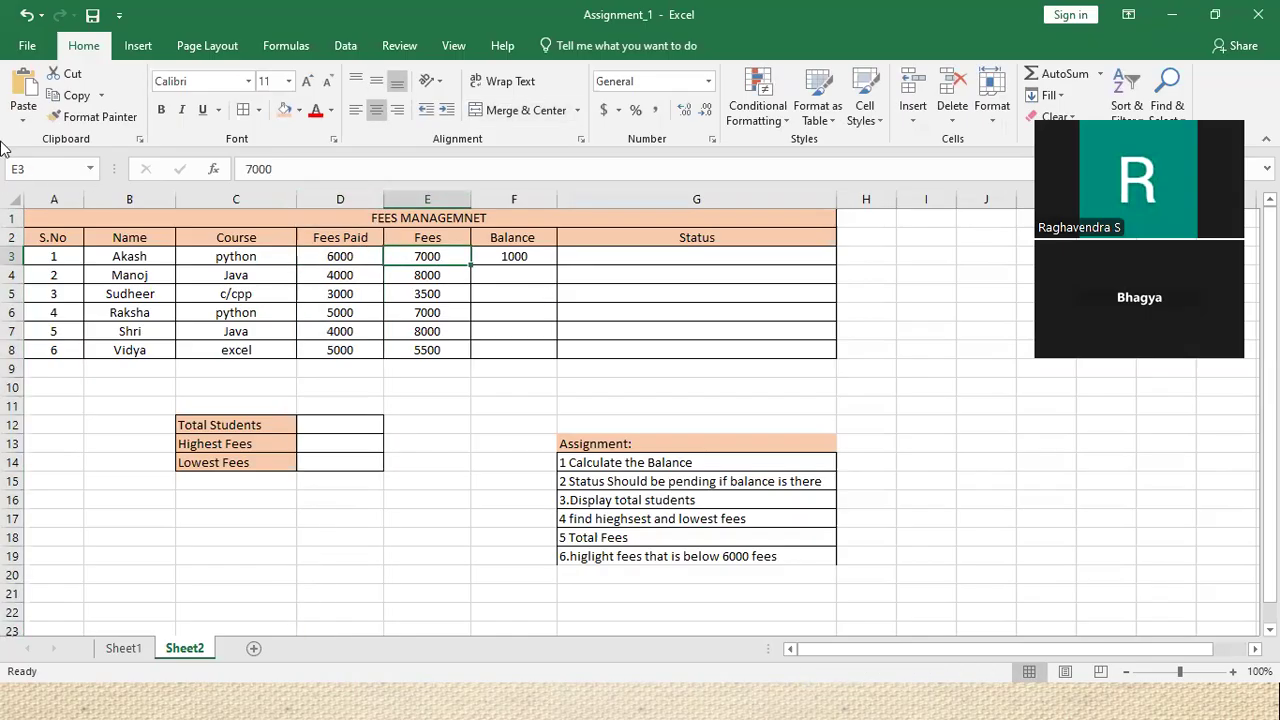
{"action": "left_click", "coordinate": [490, 256]}
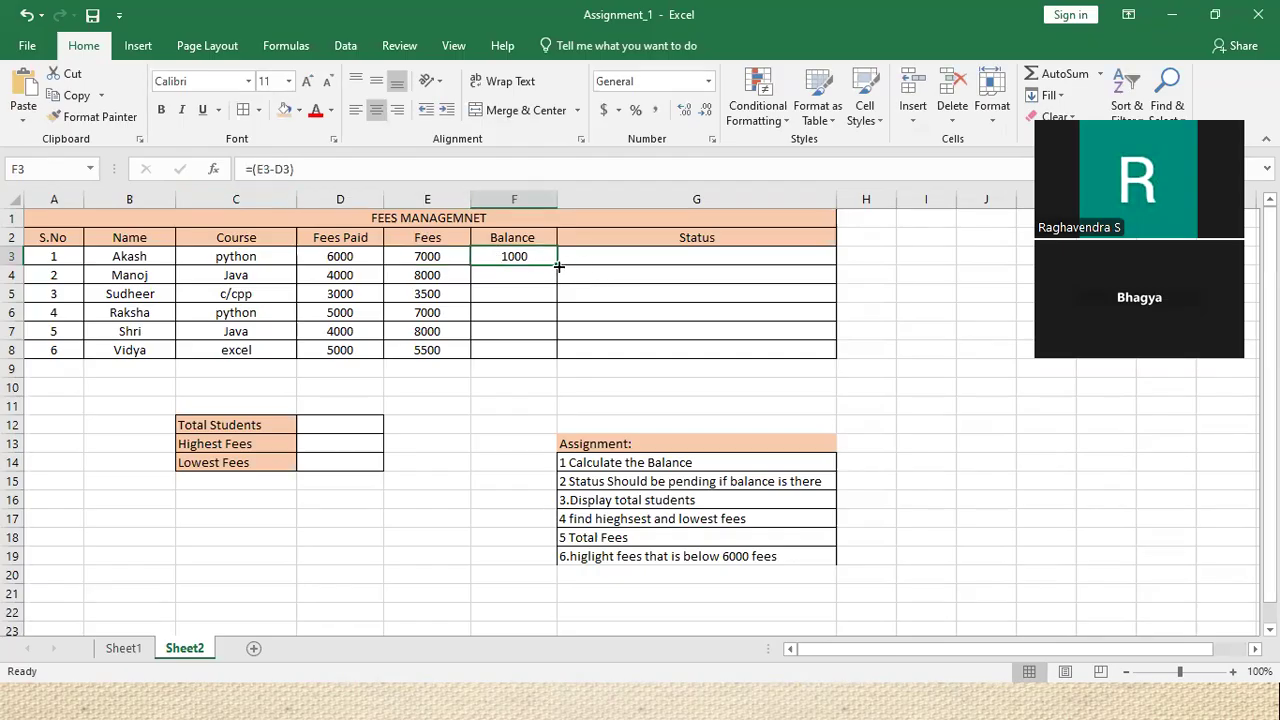
{"action": "left_click_drag", "start_coordinate": [555, 262], "coordinate": [558, 362]}
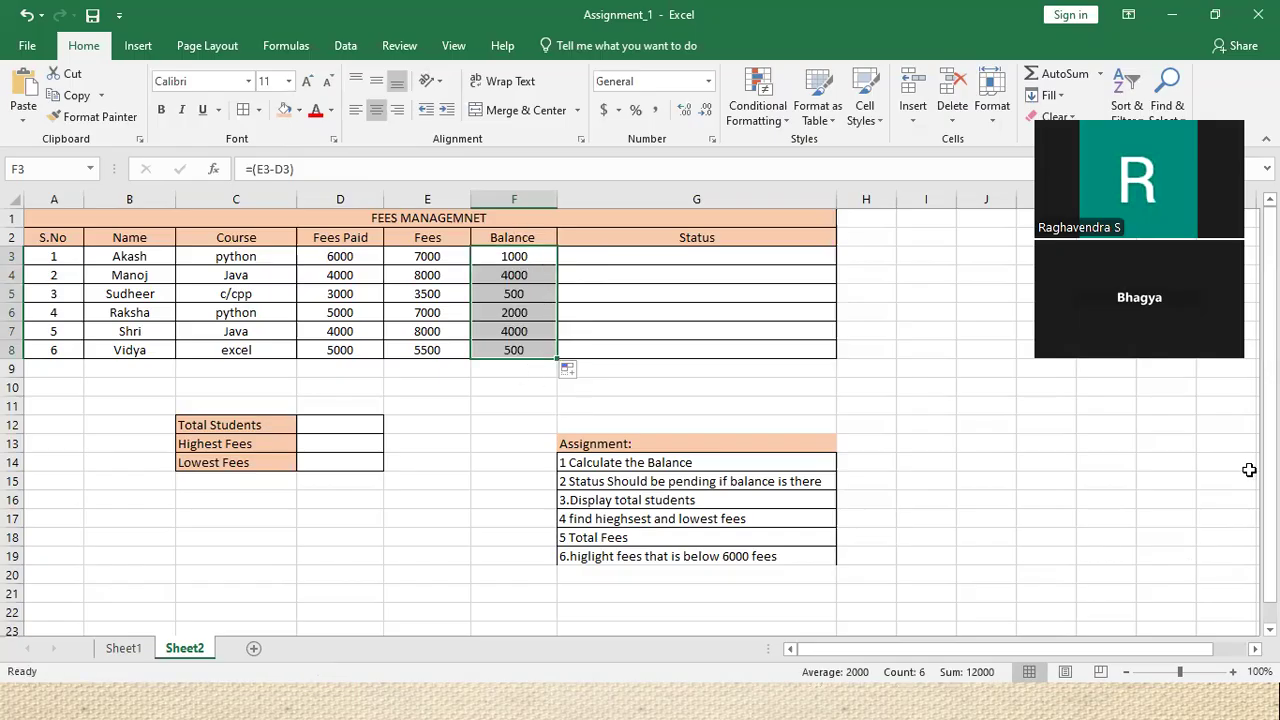
{"action": "left_click", "coordinate": [696, 463]}
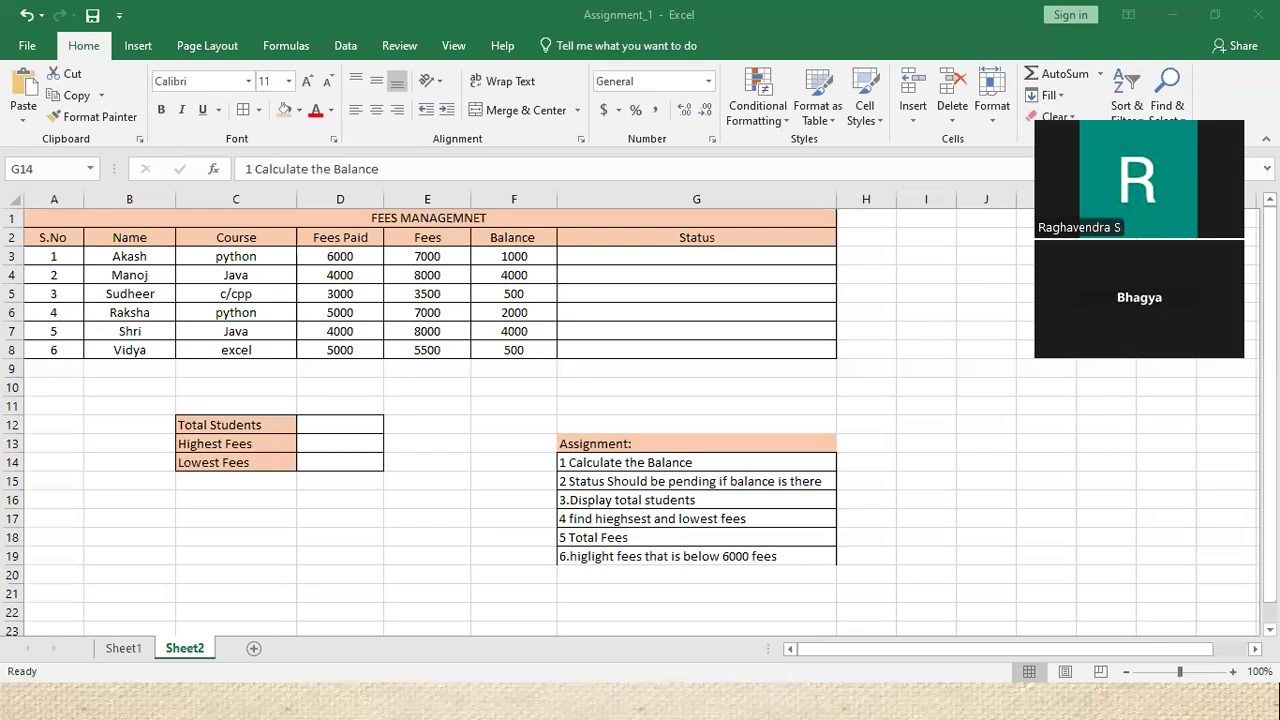
{"action": "left_click", "coordinate": [757, 461]}
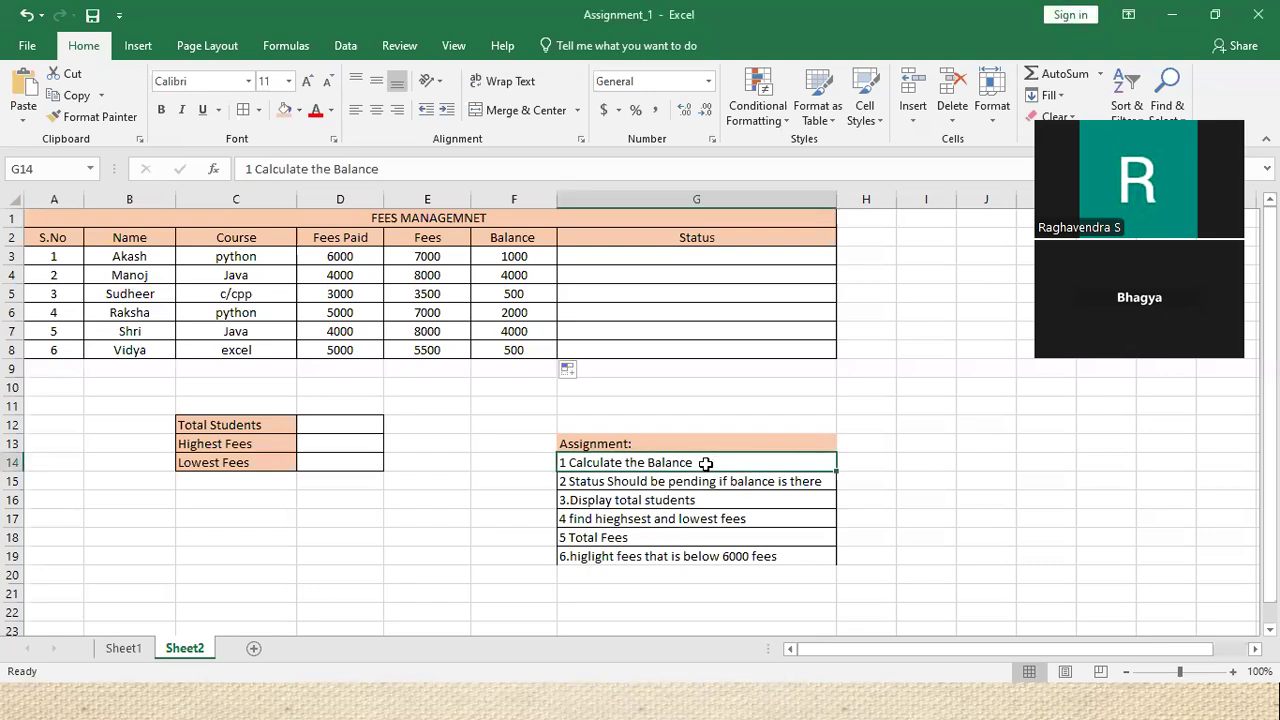
Shade the '1 Calculate the Balance' assignment item in G14 with a light grey fill
{"action": "left_click", "coordinate": [298, 110]}
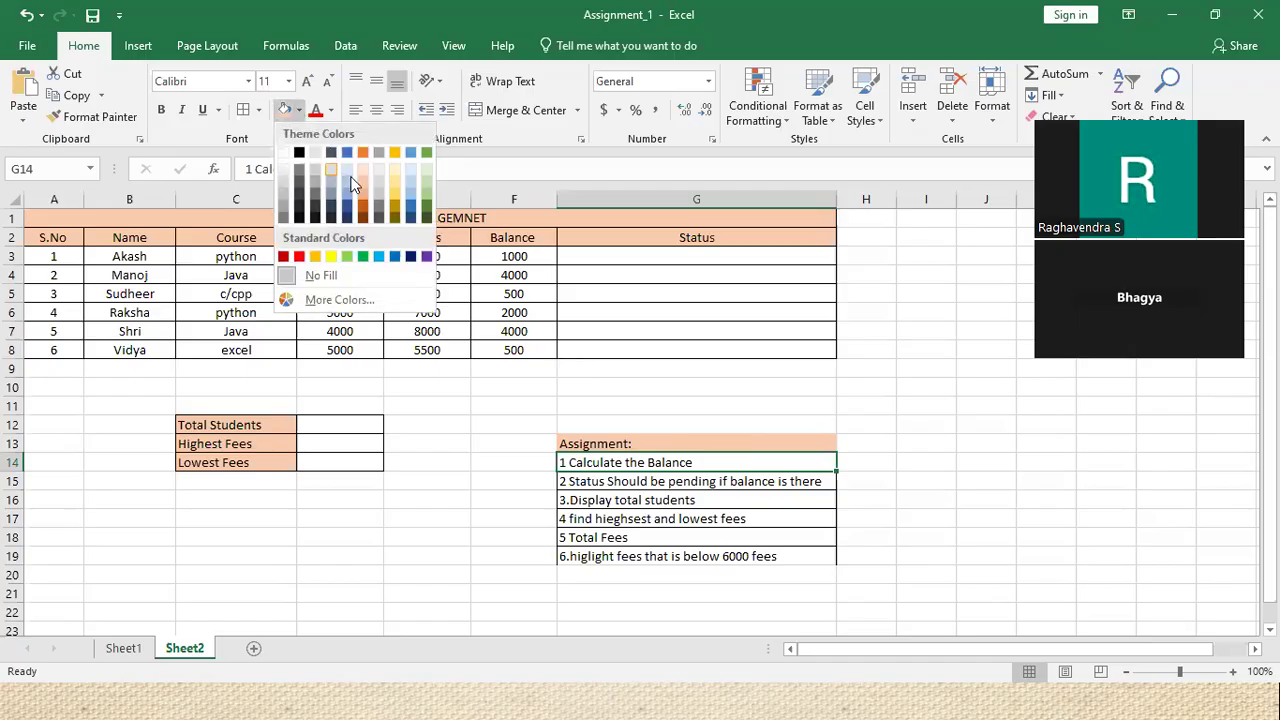
{"action": "left_click", "coordinate": [298, 152]}
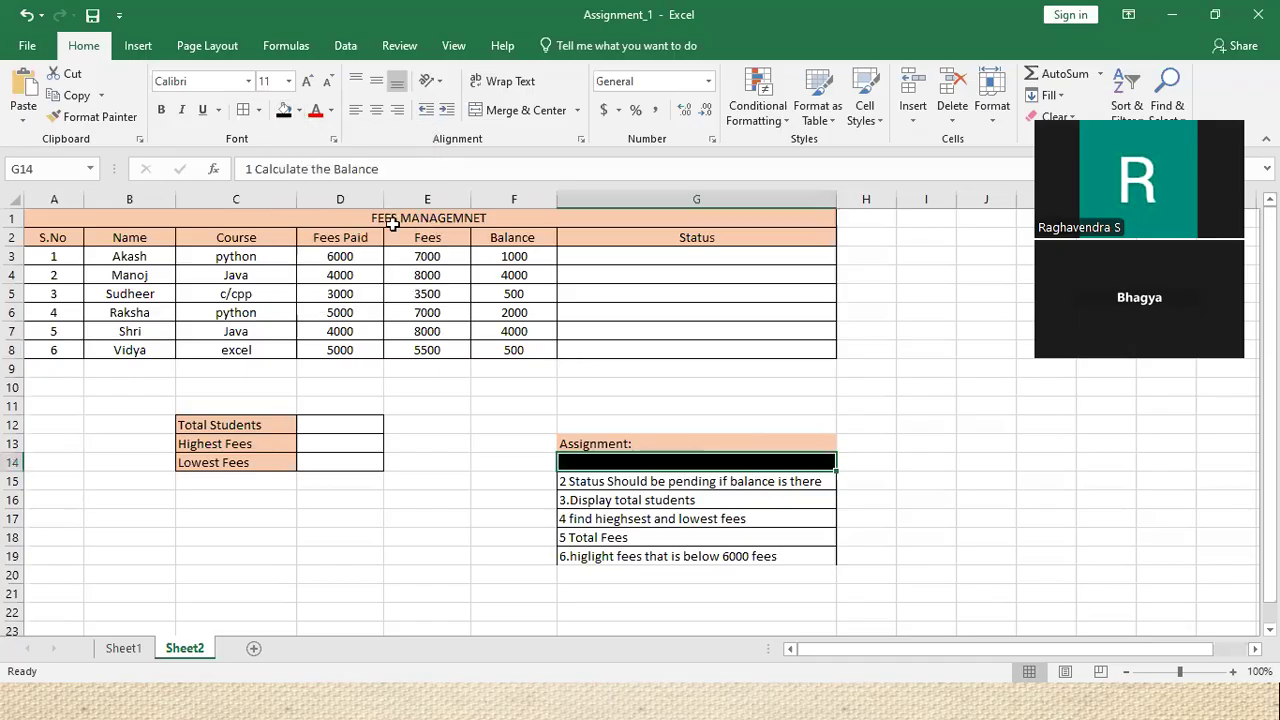
{"action": "left_click", "coordinate": [298, 110]}
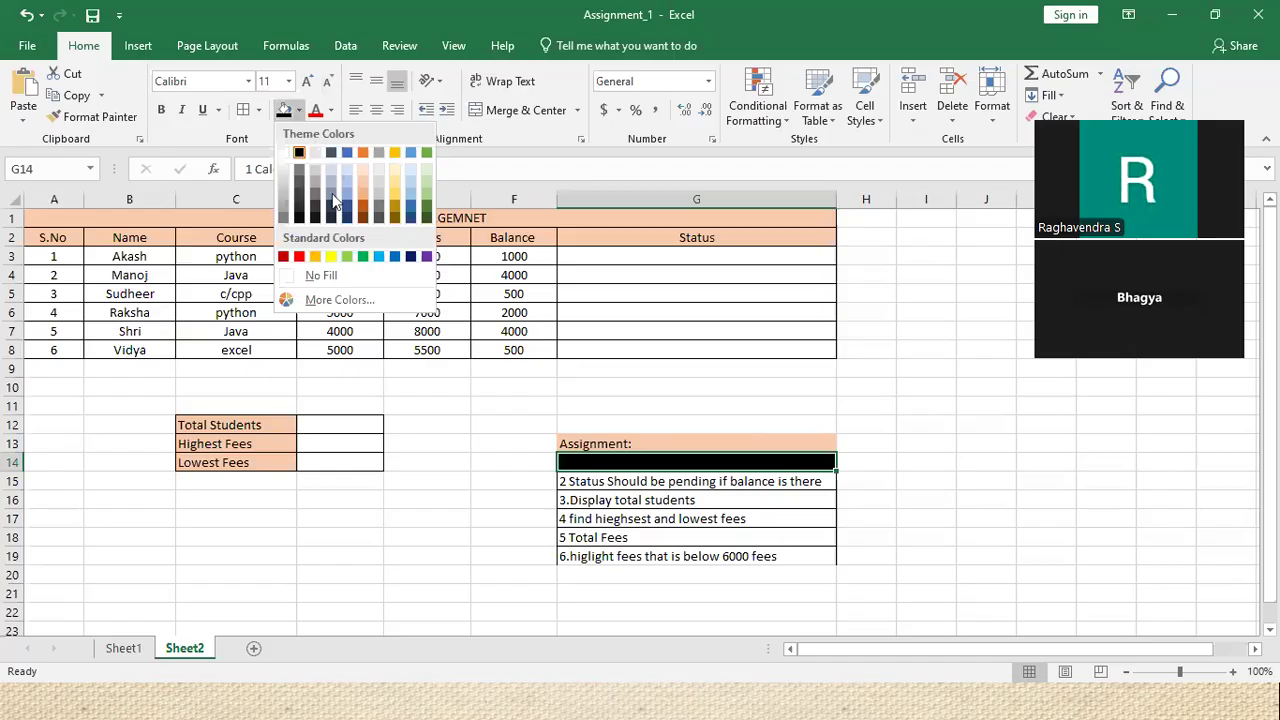
{"action": "left_click", "coordinate": [313, 163]}
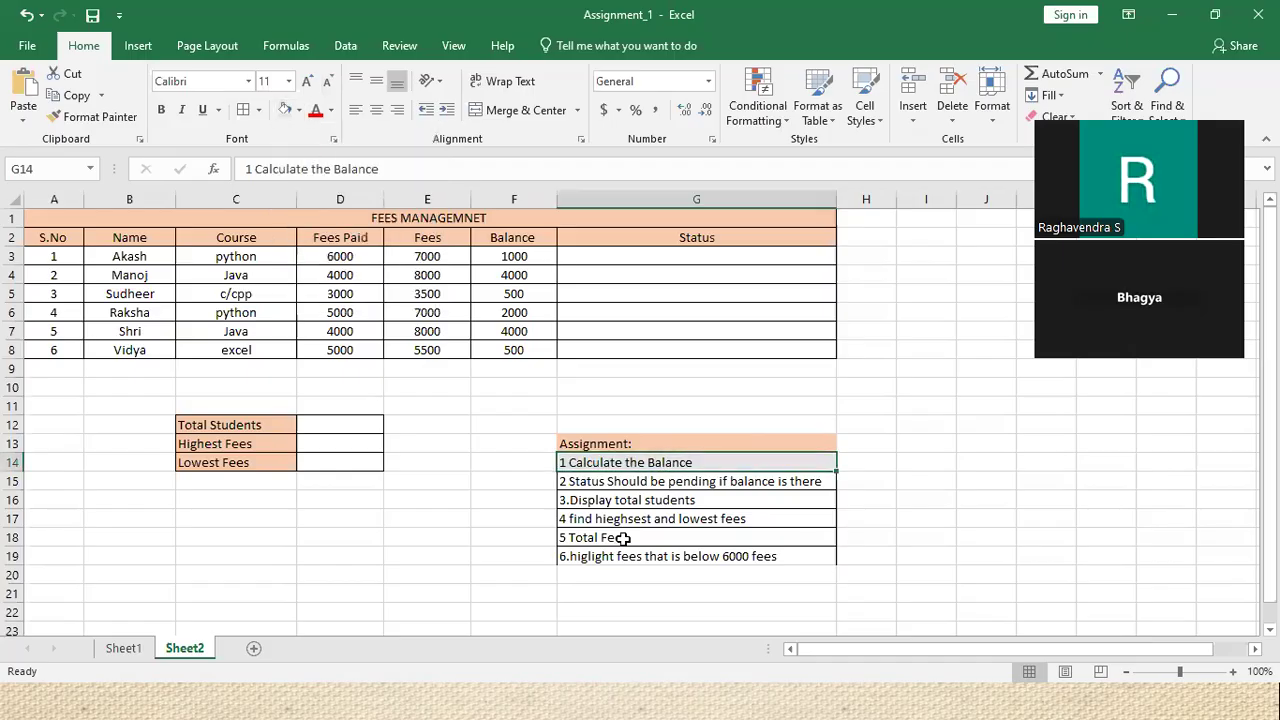
{"action": "left_click", "coordinate": [606, 479]}
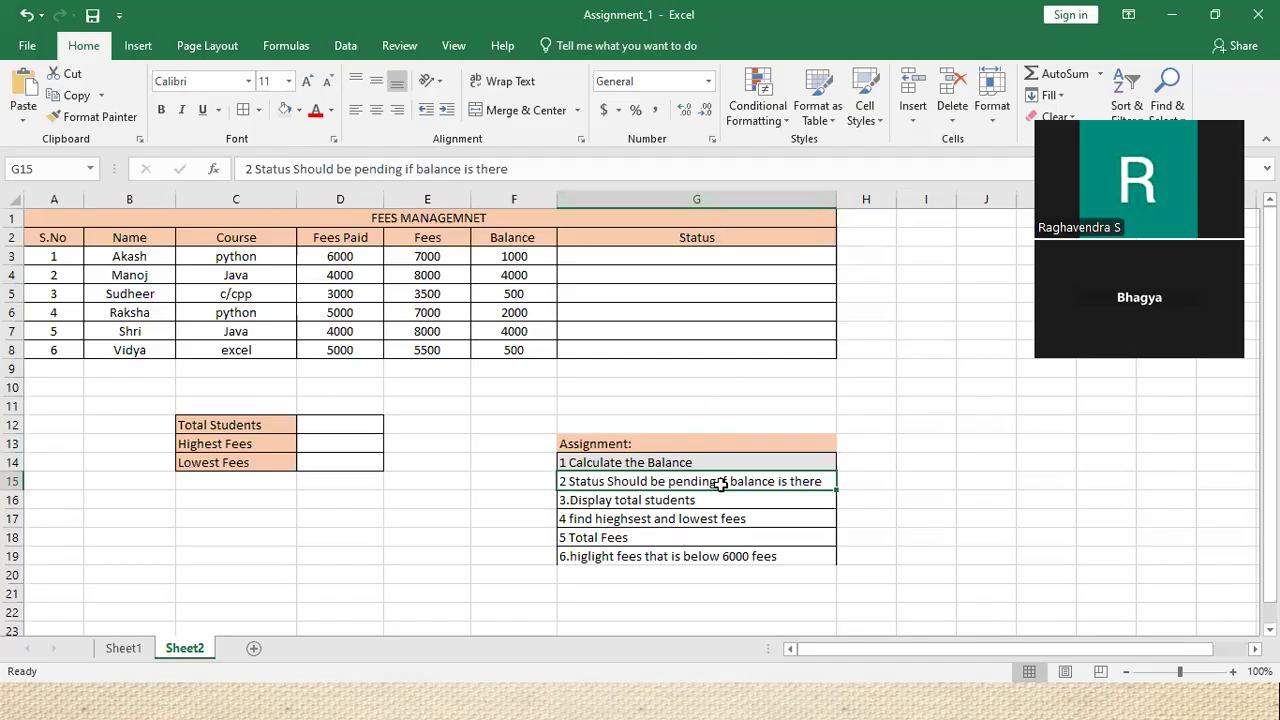
{"action": "left_click_drag", "start_coordinate": [540, 256], "coordinate": [543, 346]}
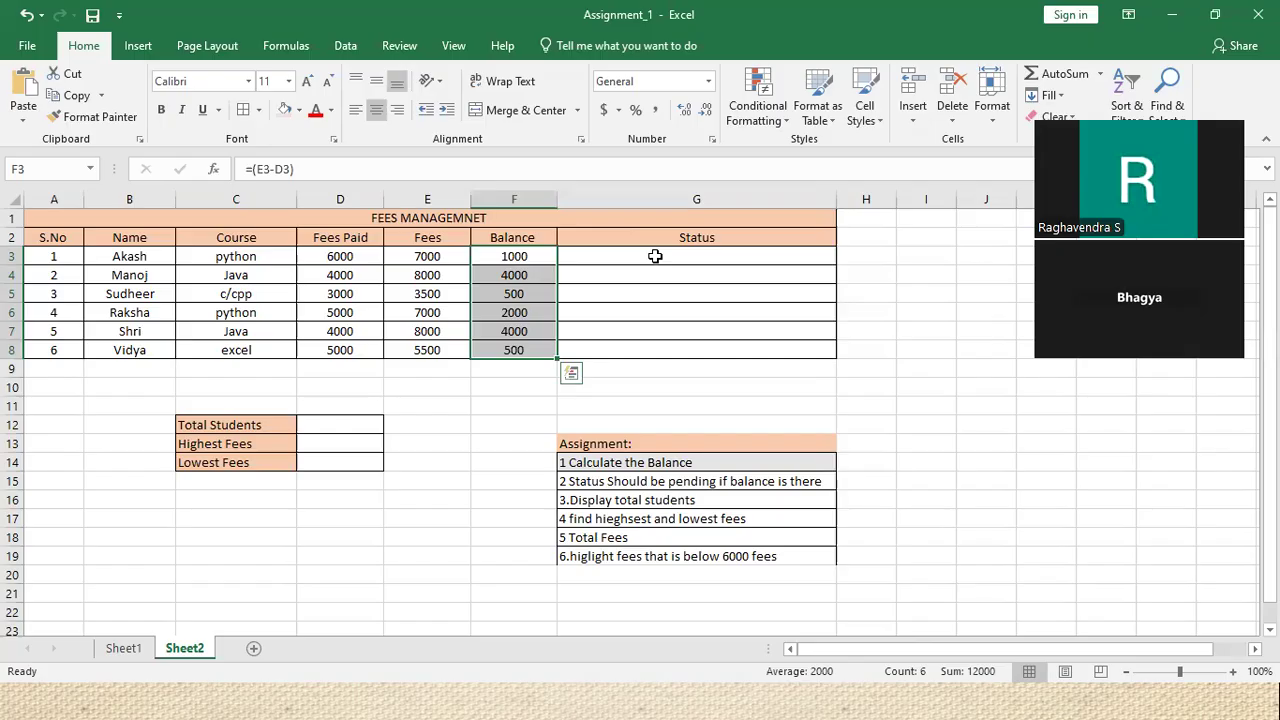
{"action": "left_click", "coordinate": [655, 256]}
Write =IF(F3>0,"Pending","Paid") in G3 as the status formula
{"action": "type", "text": "="}
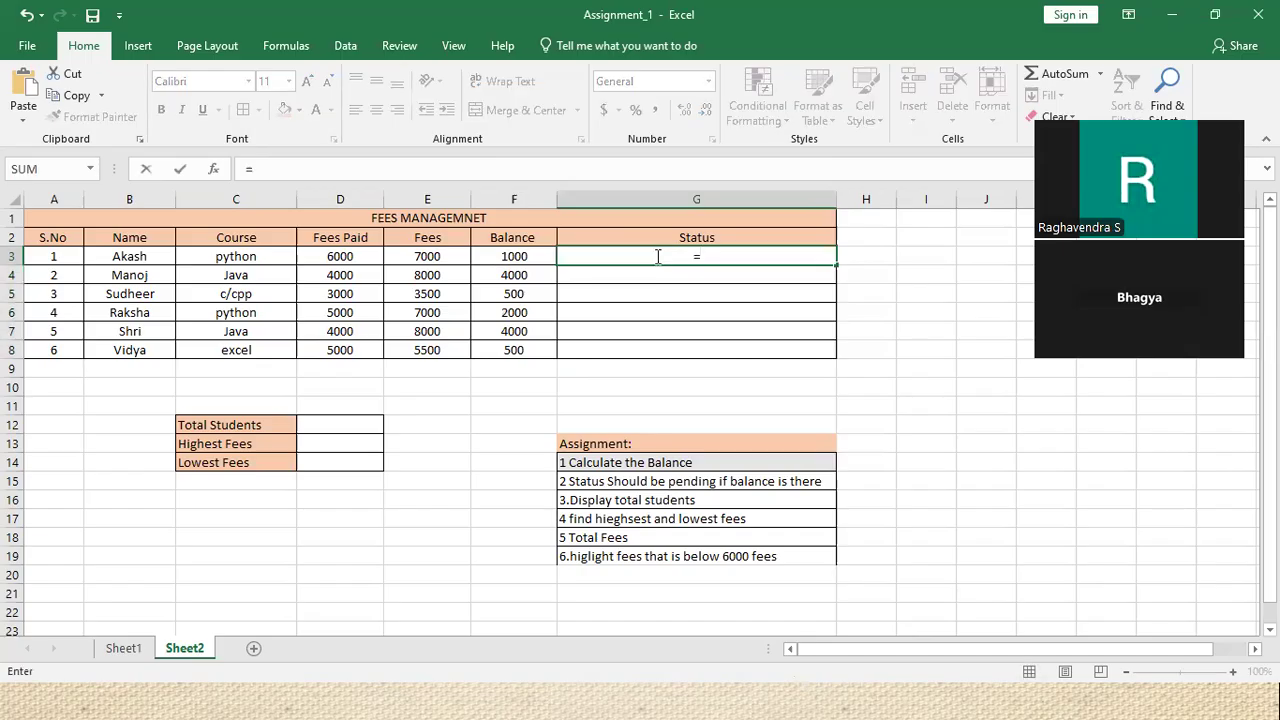
{"action": "type", "text": "if"}
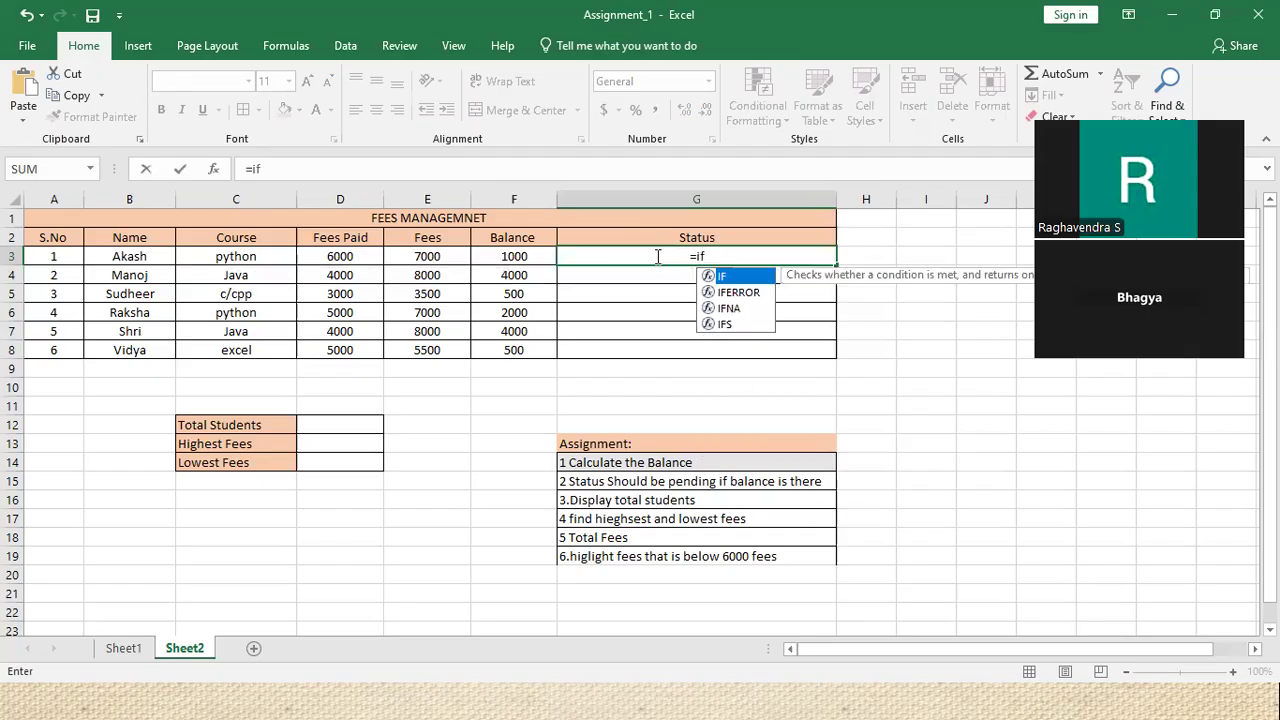
{"action": "type", "text": "("}
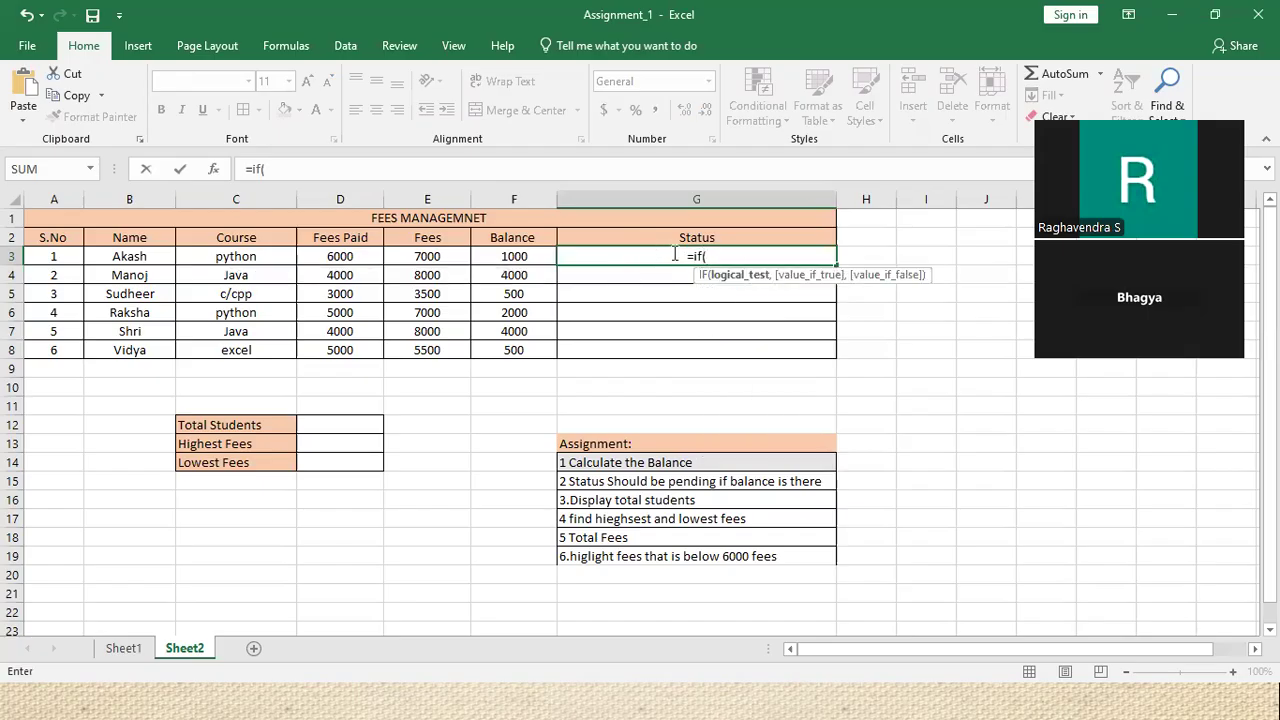
{"action": "left_click", "coordinate": [511, 256]}
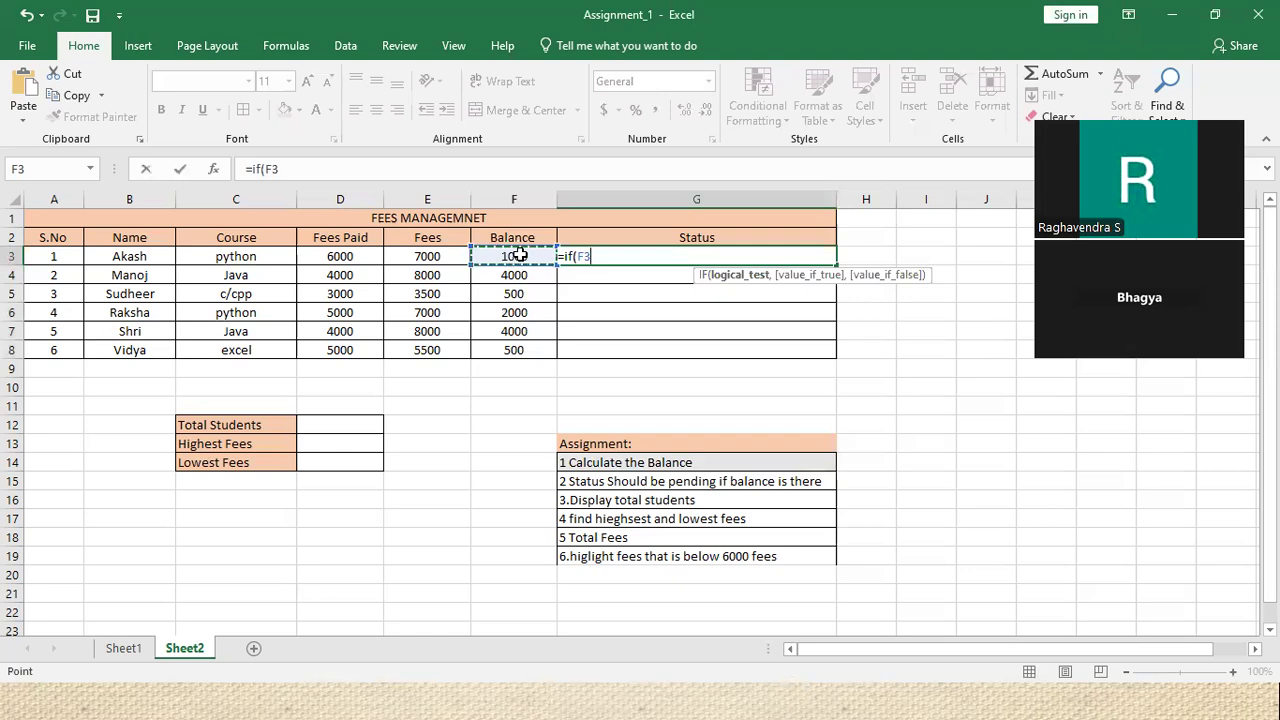
{"action": "type", "text": ">0"}
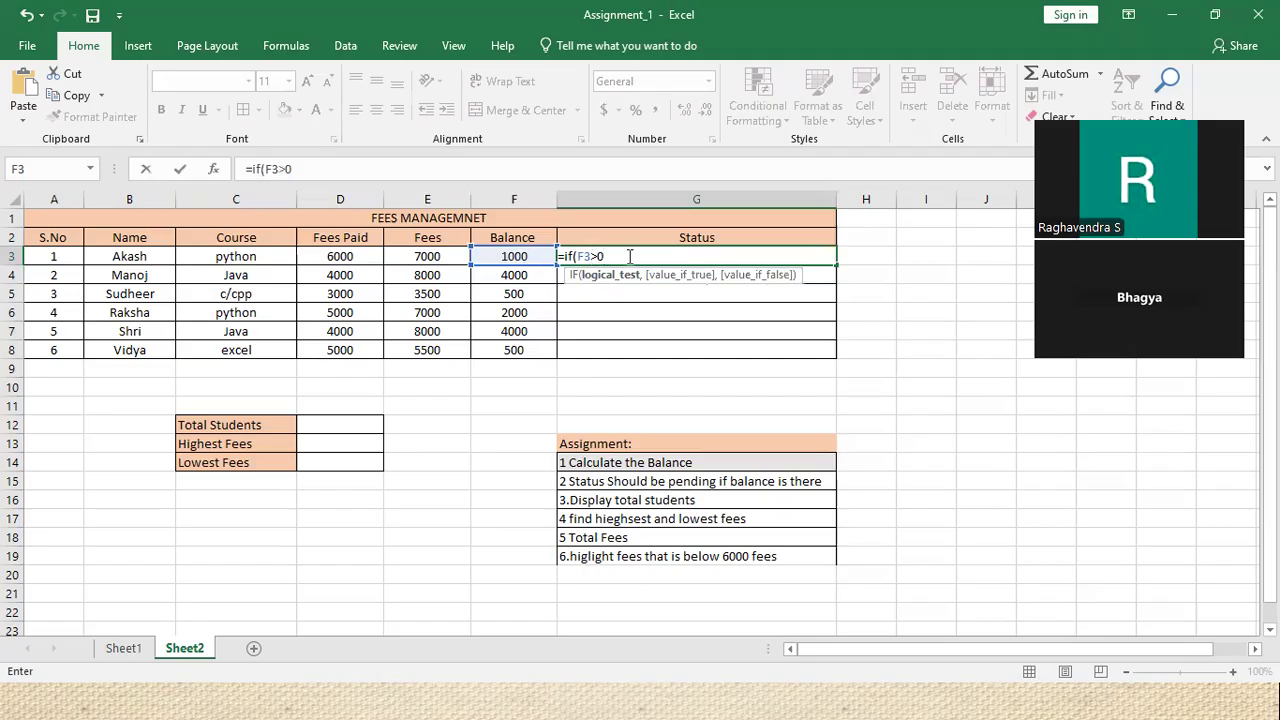
{"action": "type", "text": ","}
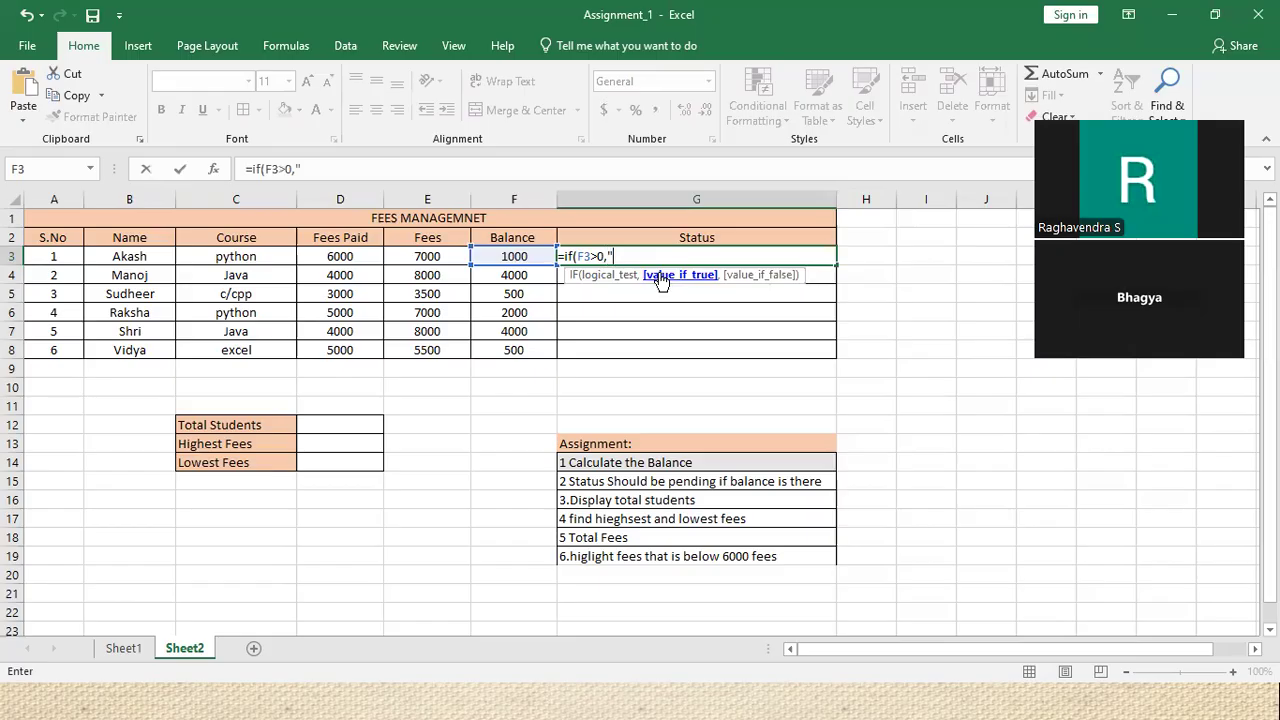
{"action": "type", "text": "\"Pending\","}
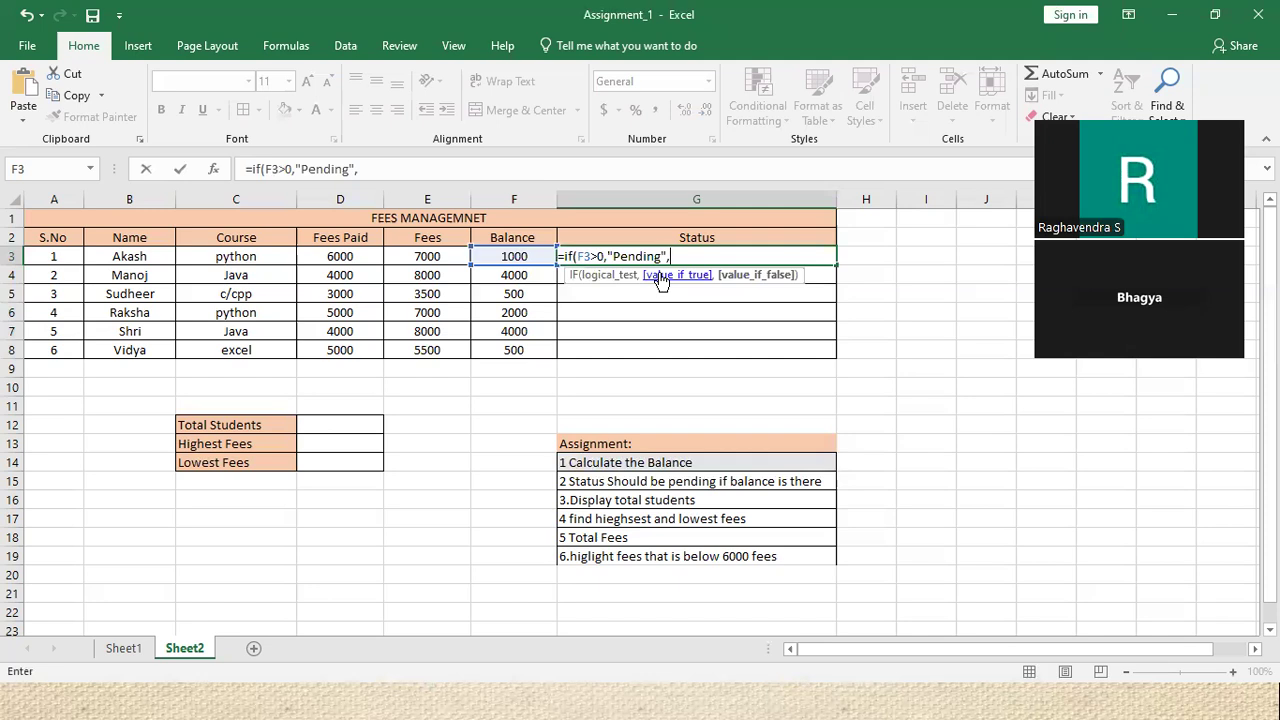
{"action": "type", "text": "\"Paid"}
{"action": "left_click_drag", "start_coordinate": [660, 257], "coordinate": [621, 257]}
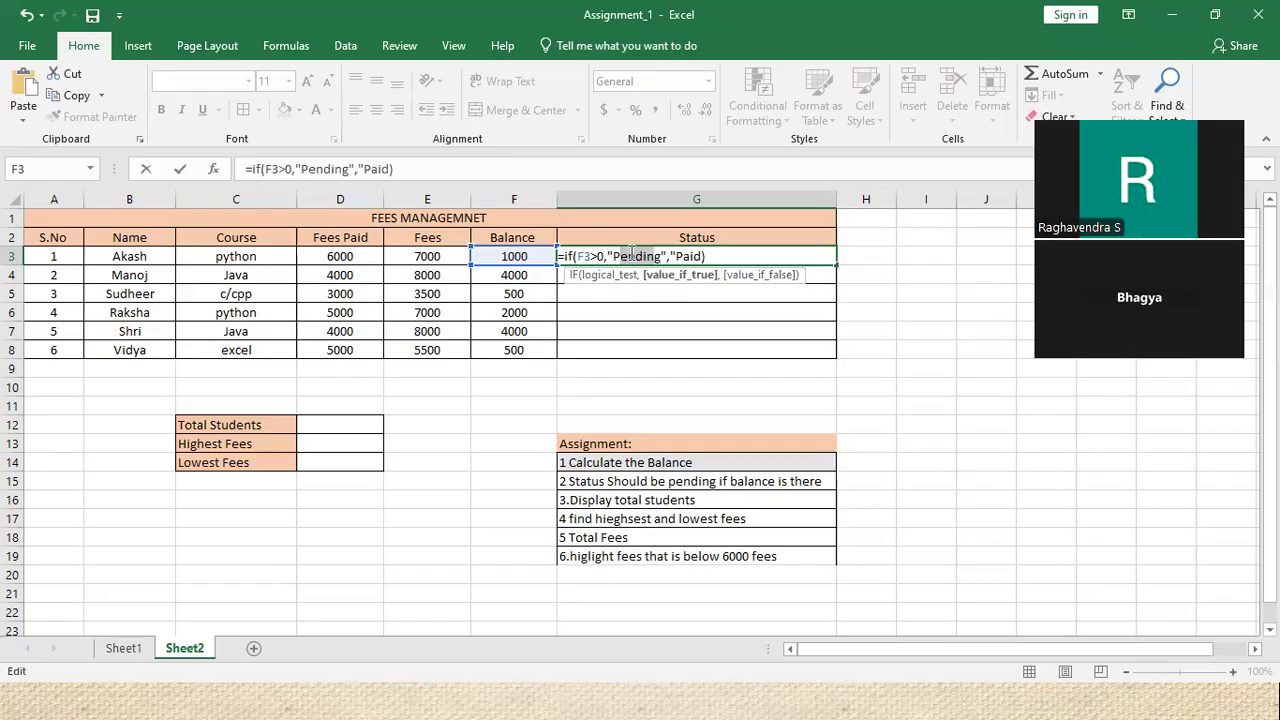
{"action": "left_click", "coordinate": [688, 257]}
{"action": "left_click_drag", "start_coordinate": [688, 257], "coordinate": [701, 257]}
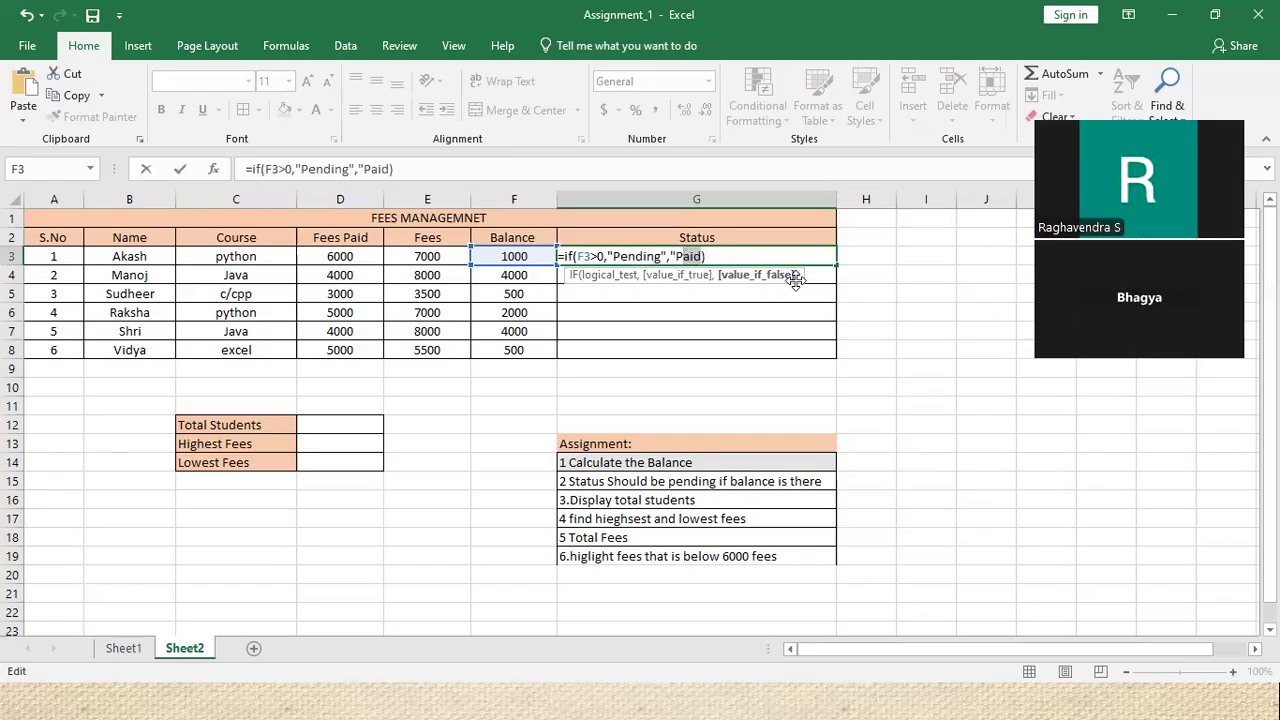
Add the missing closing quote after Excel's error prompts and enter the status formula
{"action": "key", "text": "Return"}
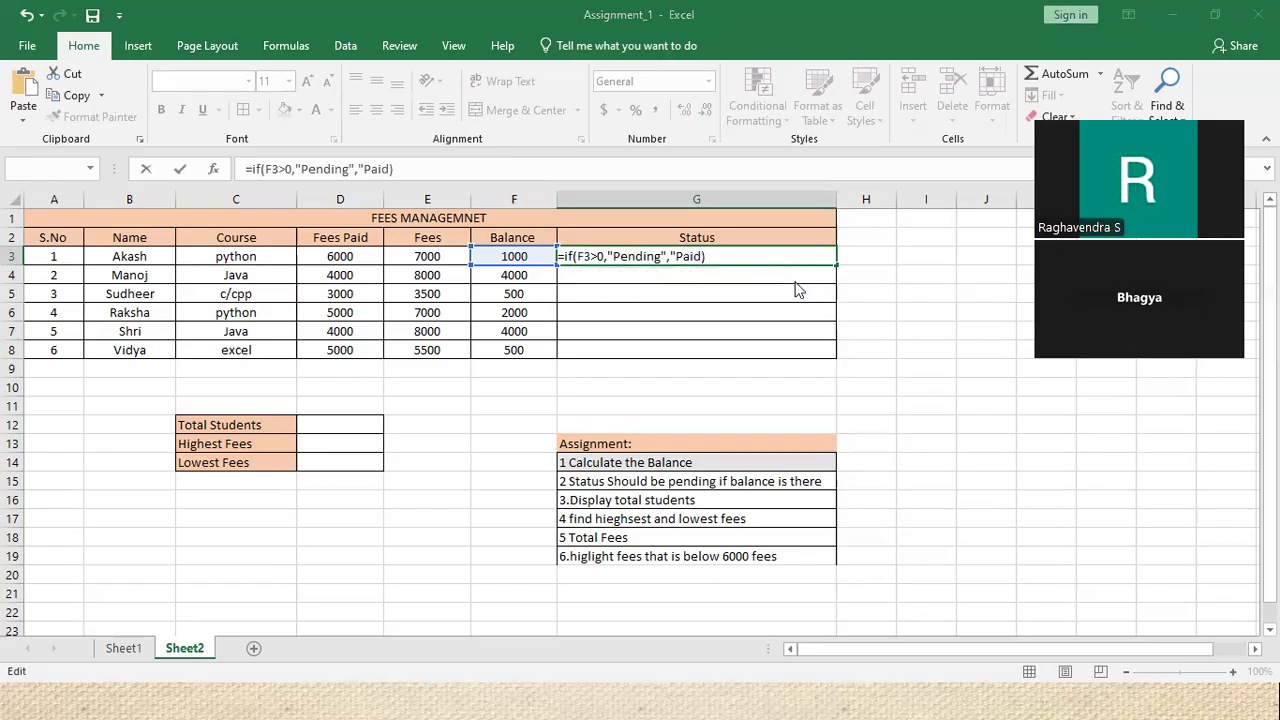
{"action": "left_click", "coordinate": [811, 311]}
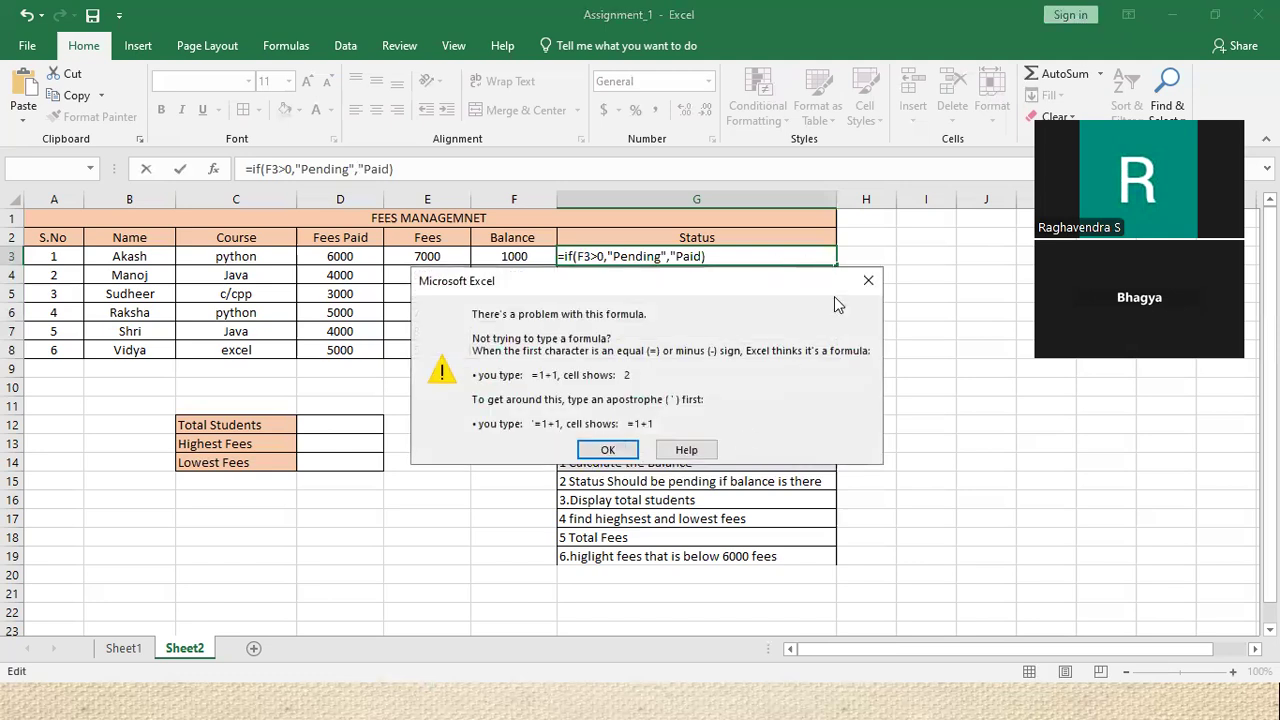
{"action": "left_click", "coordinate": [868, 280]}
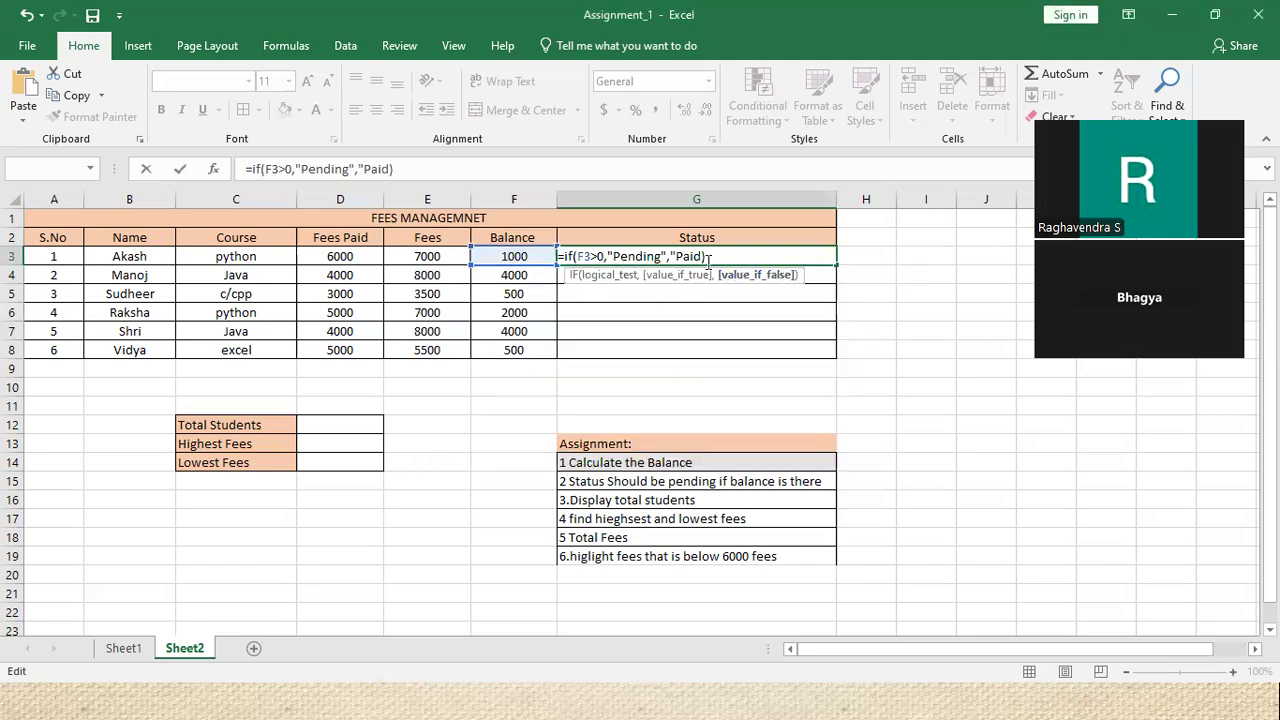
{"action": "type", "text": "\""}
{"action": "key", "text": "Return"}
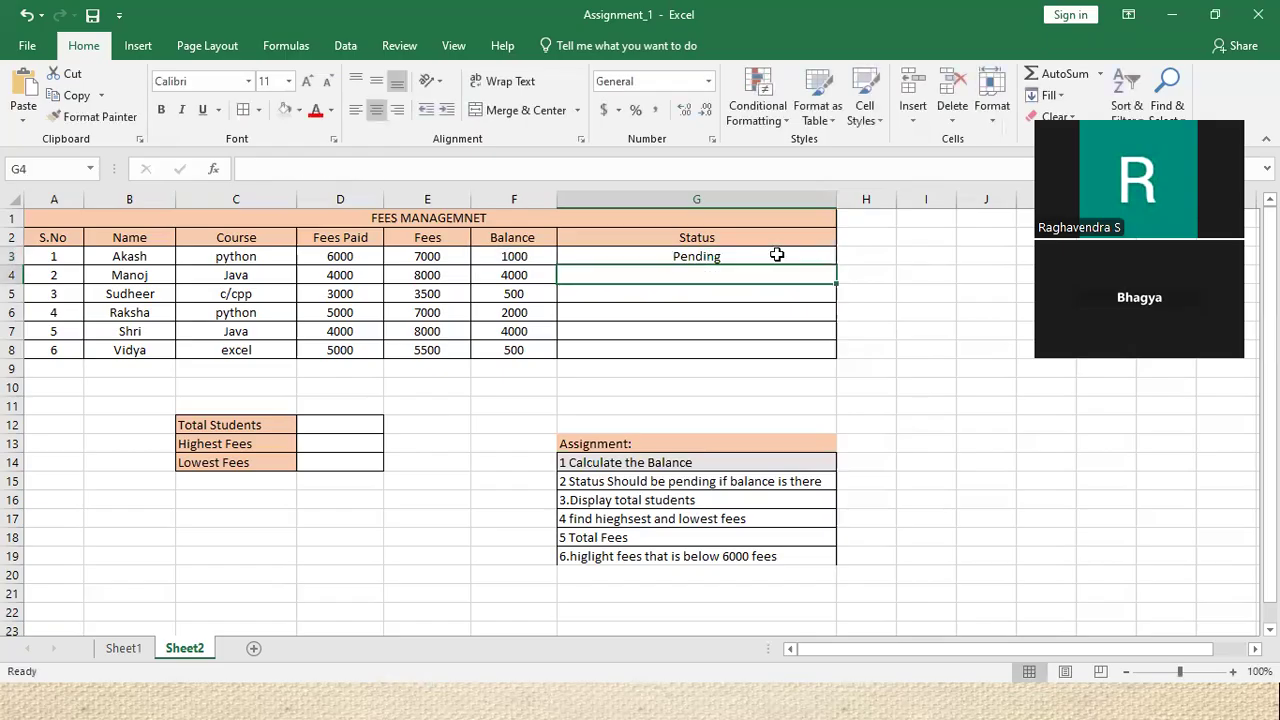
Fill the status formula down to G8 so all six students show Pending
{"action": "left_click", "coordinate": [775, 256]}
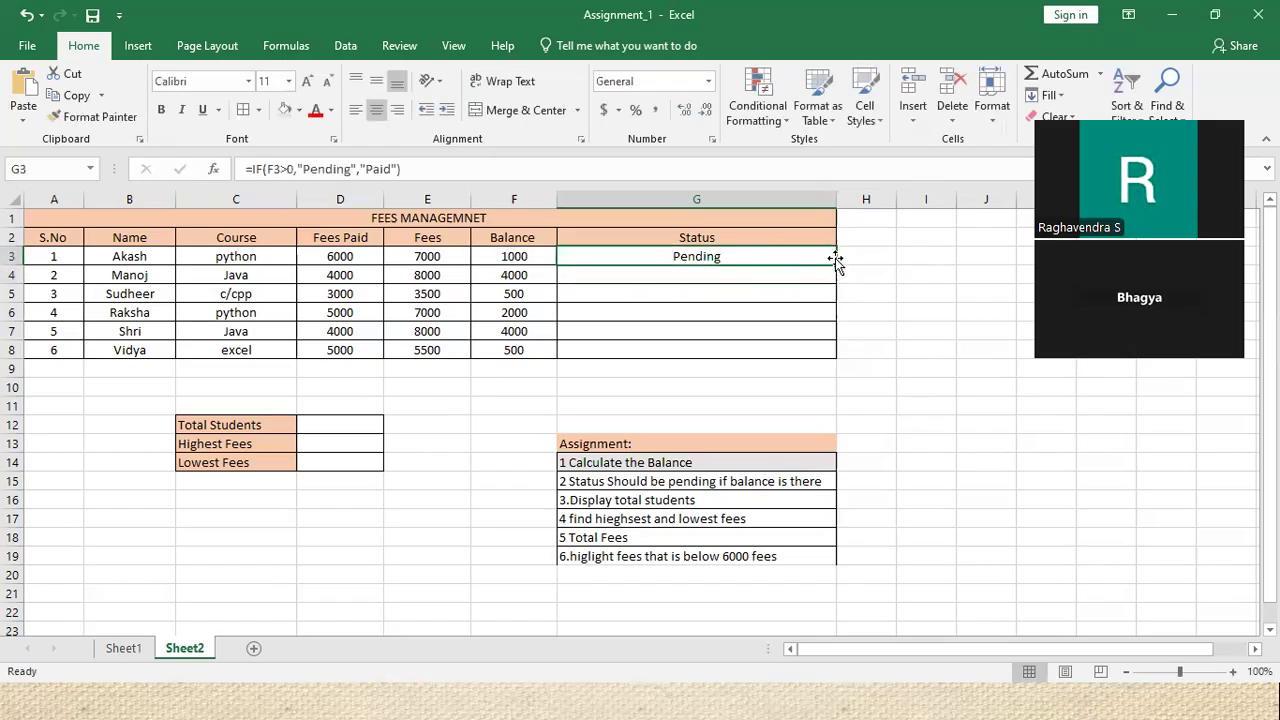
{"action": "left_click_drag", "start_coordinate": [835, 264], "coordinate": [839, 357]}
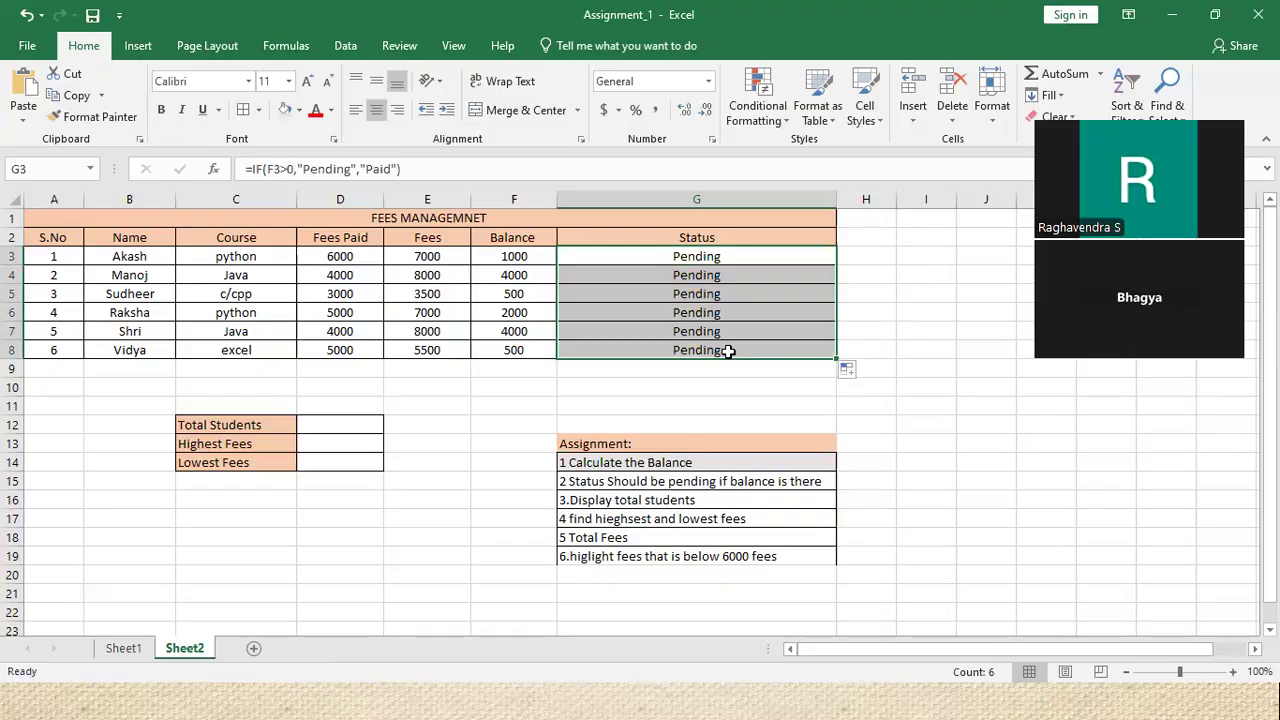
{"action": "left_click", "coordinate": [66, 370]}
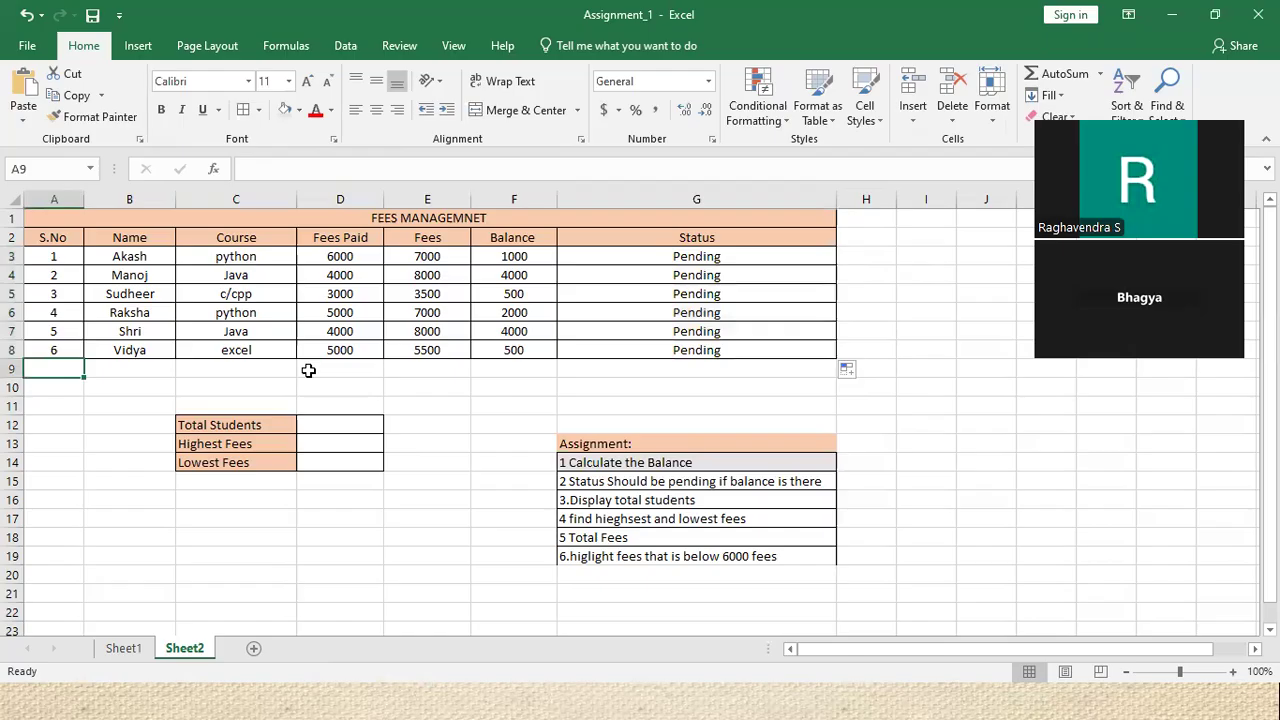
Add student row 9: serial 7, the student's name, course excel, 5500 fees paid
{"action": "type", "text": "7"}
{"action": "left_click", "coordinate": [138, 368]}
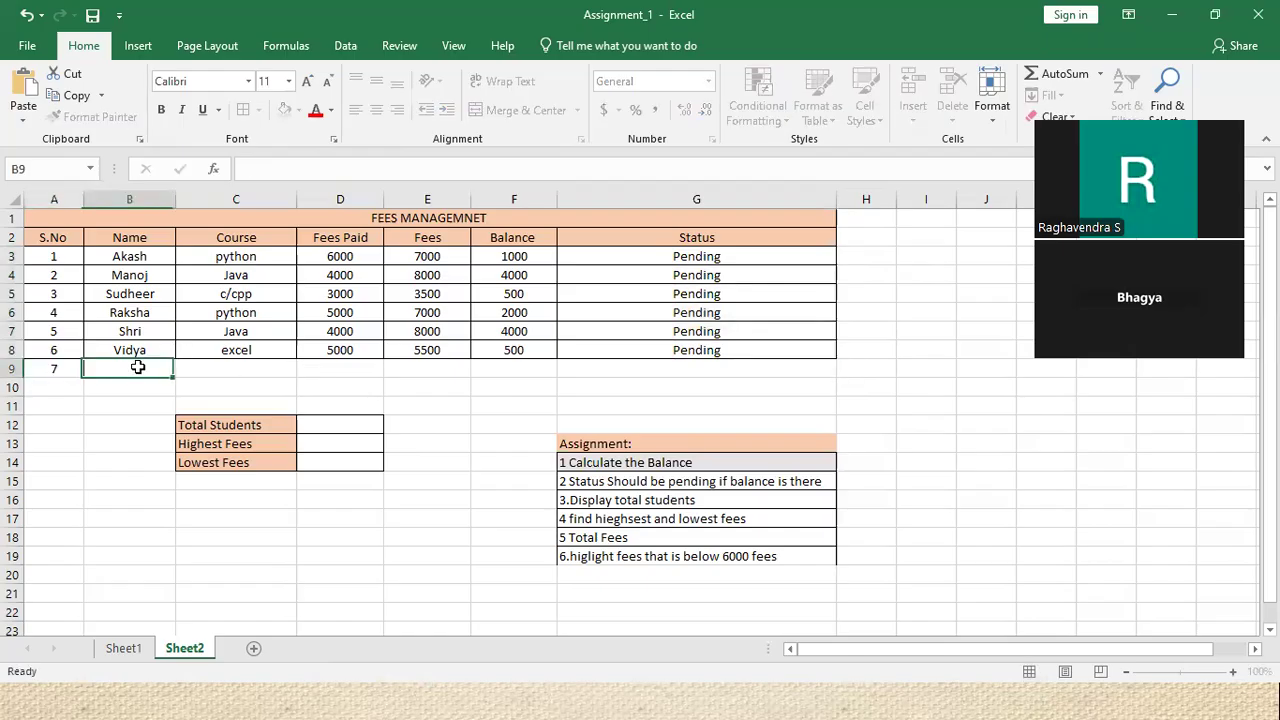
{"action": "type", "text": "Ramesh"}
{"action": "key", "text": "Tab"}
{"action": "type", "text": "excel"}
{"action": "key", "text": "Tab"}
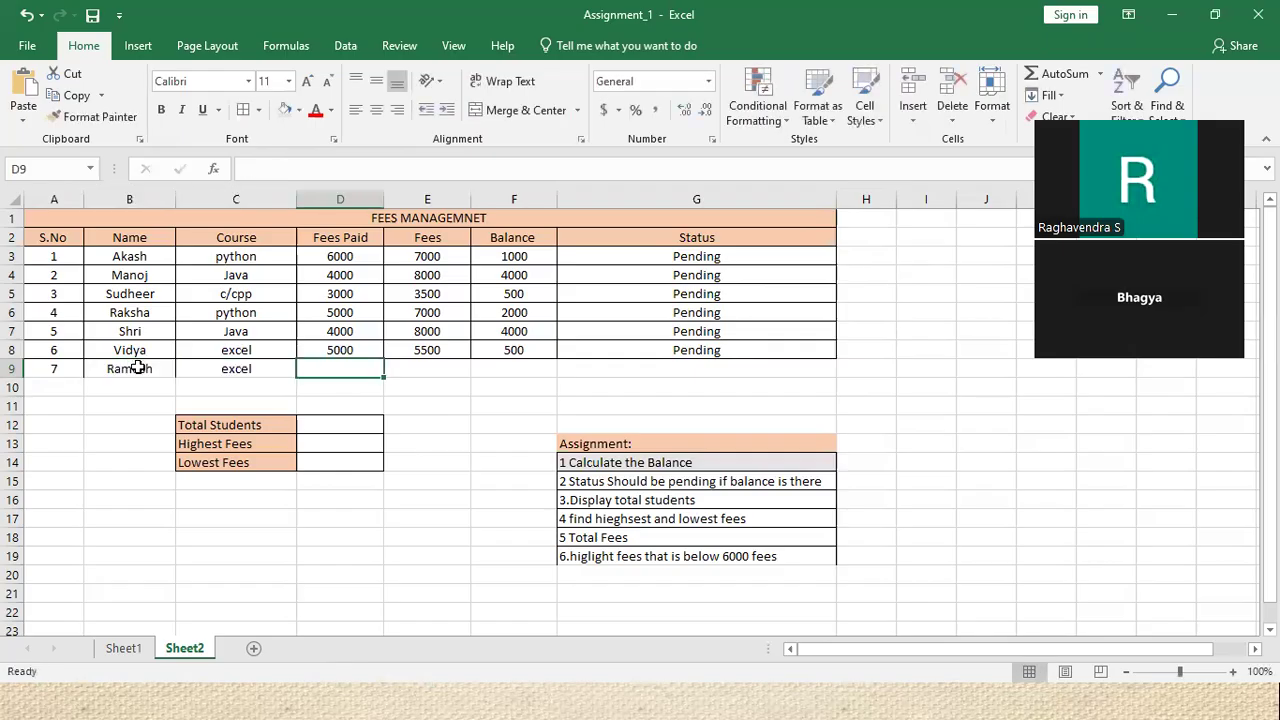
{"action": "type", "text": "5500"}
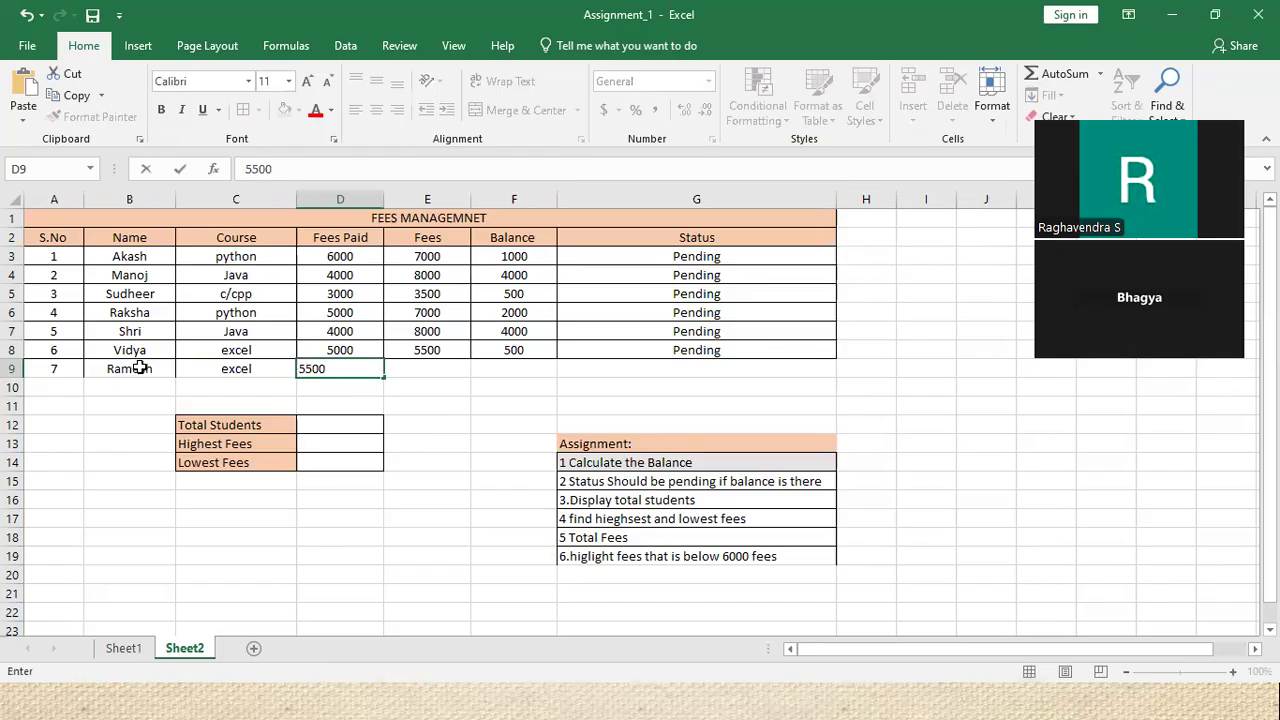
{"action": "key", "text": "Tab"}
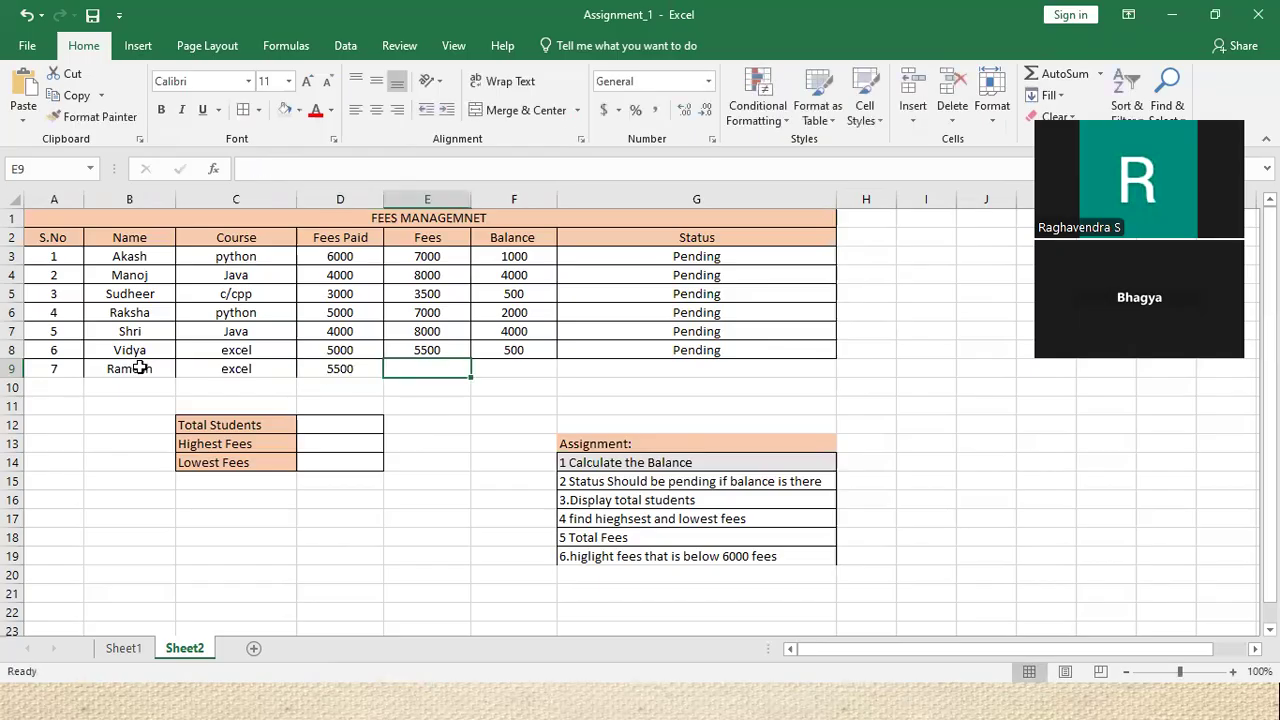
{"action": "type", "text": "0"}
{"action": "key", "text": "Tab"}
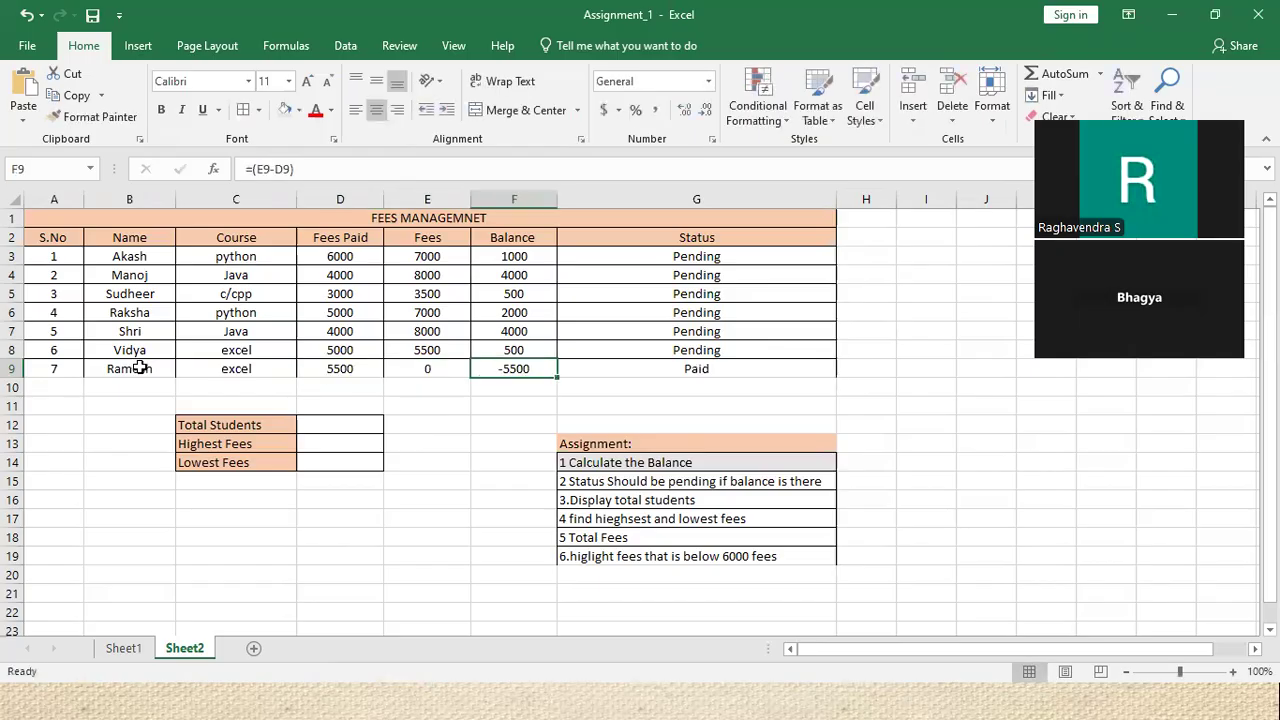
Correct the row 9 Fees to 5500 so its balance is 0 and status Paid
{"action": "left_click", "coordinate": [426, 367]}
{"action": "type", "text": "5500"}
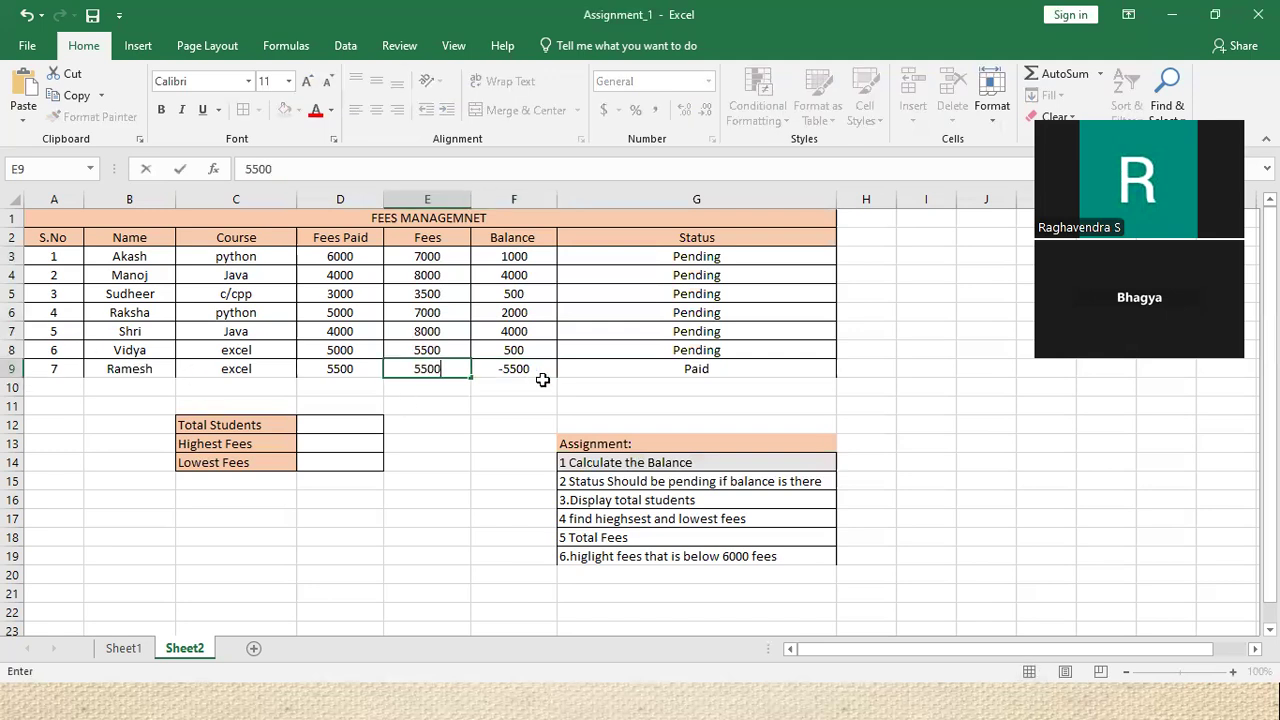
{"action": "left_click", "coordinate": [560, 390]}
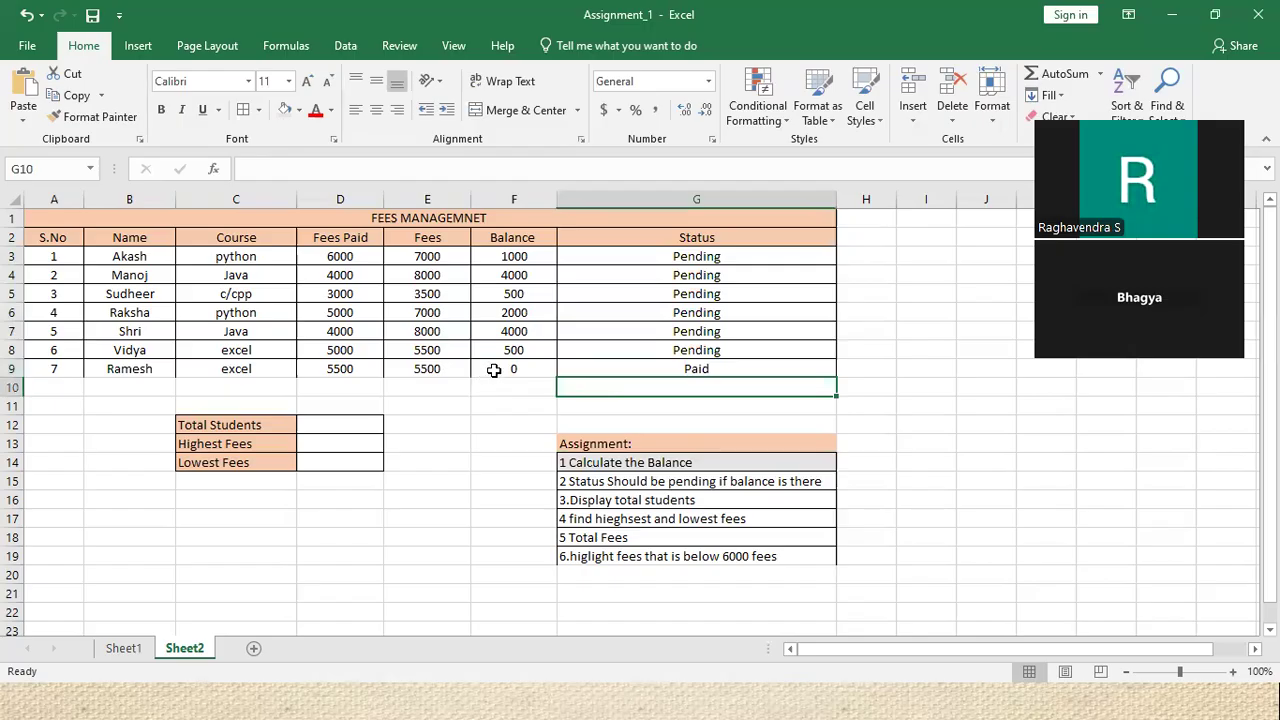
{"action": "key", "text": "Up"}
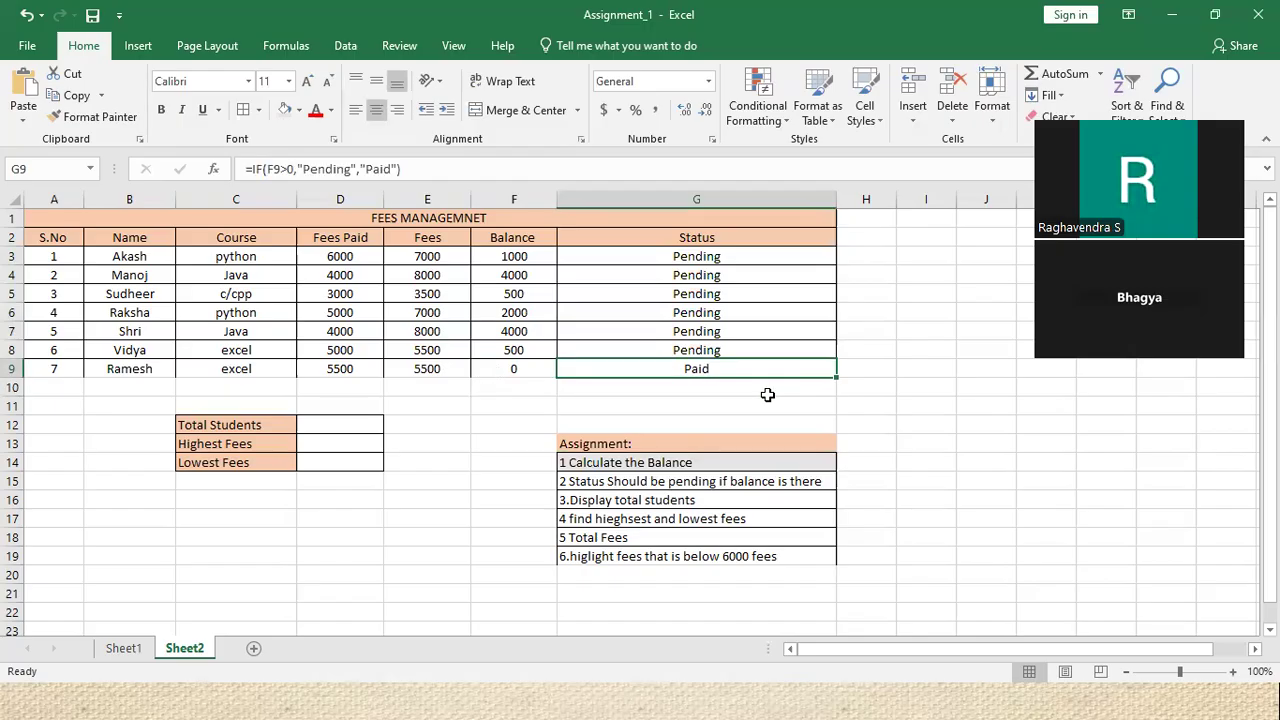
{"action": "key", "text": "alt+Tab"}
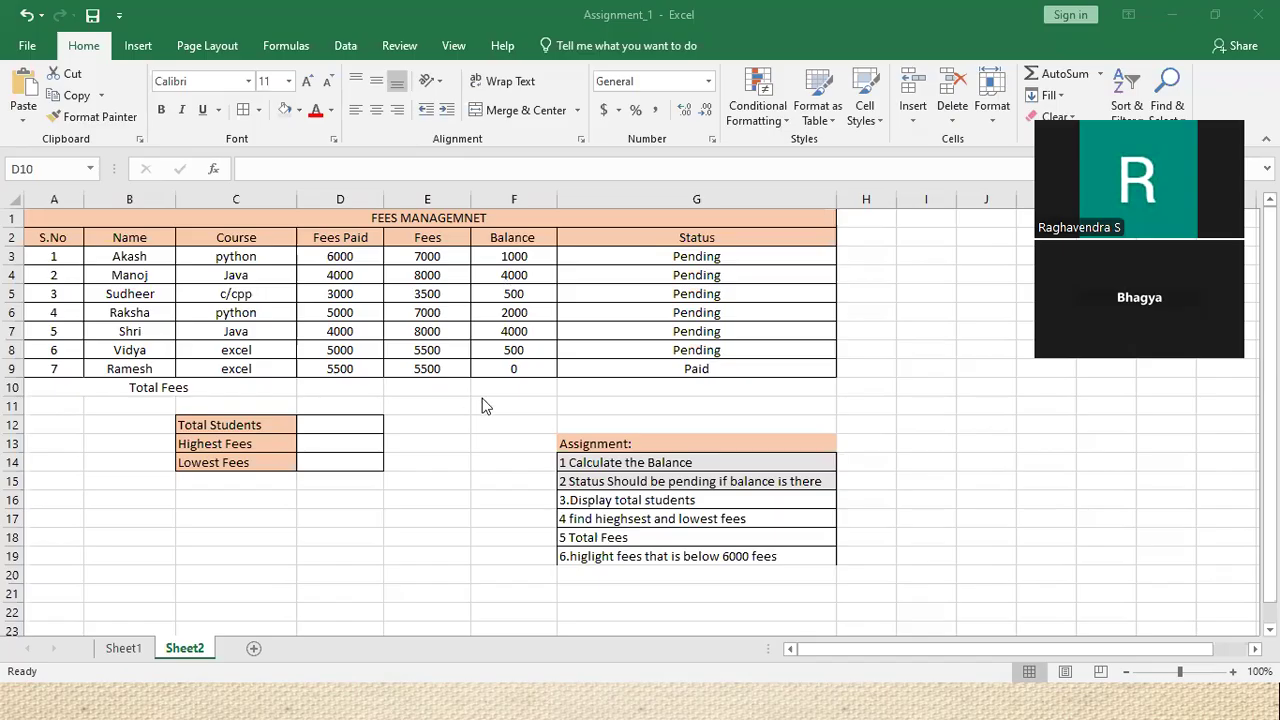
{"action": "left_click", "coordinate": [689, 372]}
{"action": "double_click", "coordinate": [689, 372]}
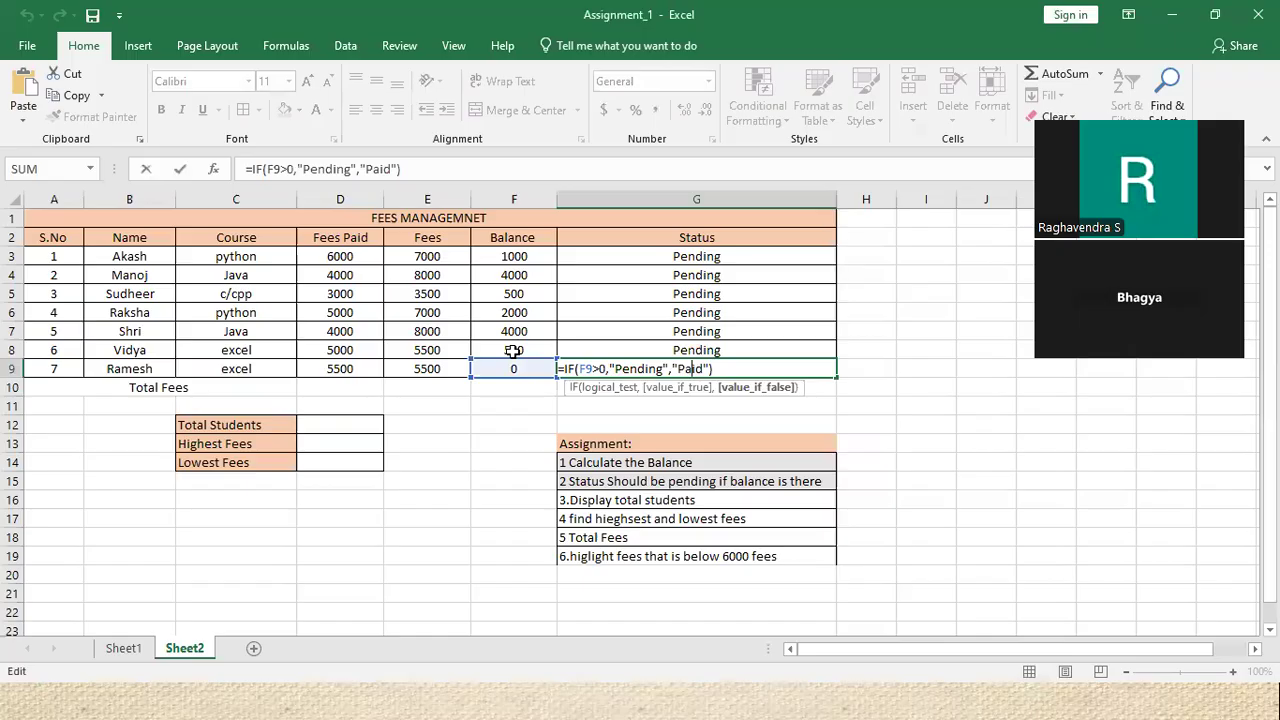
{"action": "left_click", "coordinate": [586, 351]}
{"action": "double_click", "coordinate": [586, 351]}
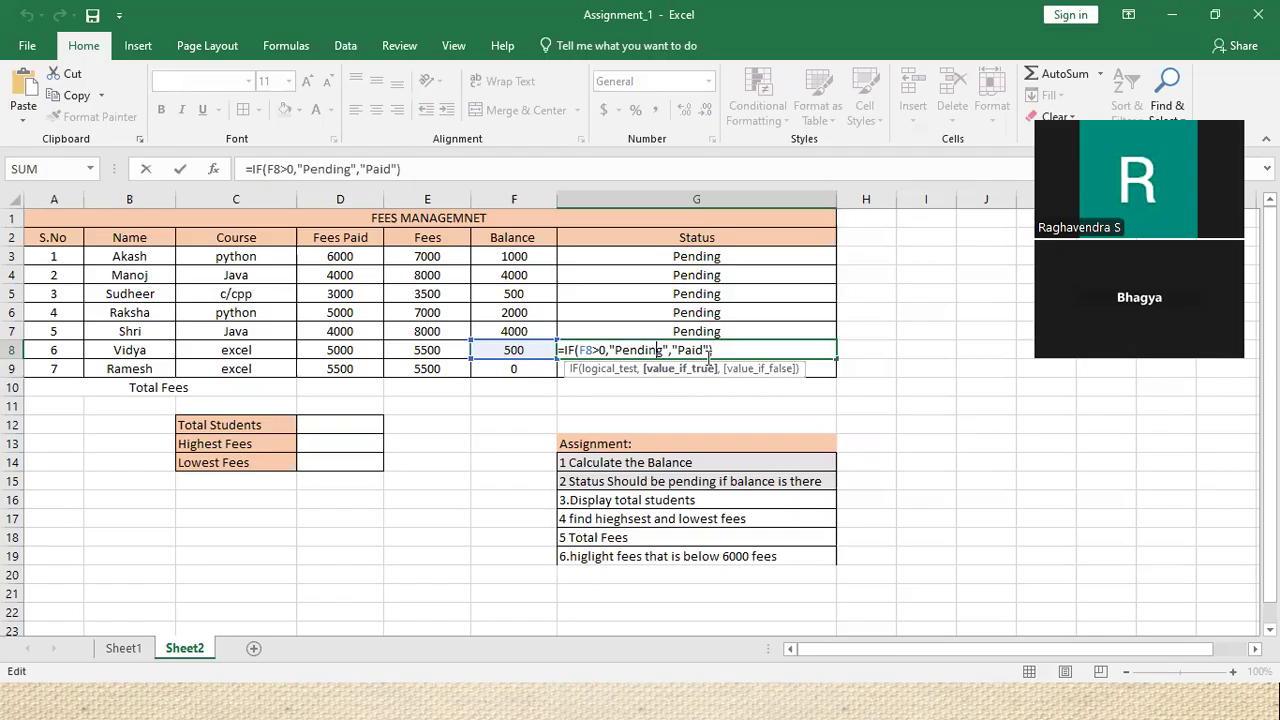
{"action": "key", "text": "Return"}
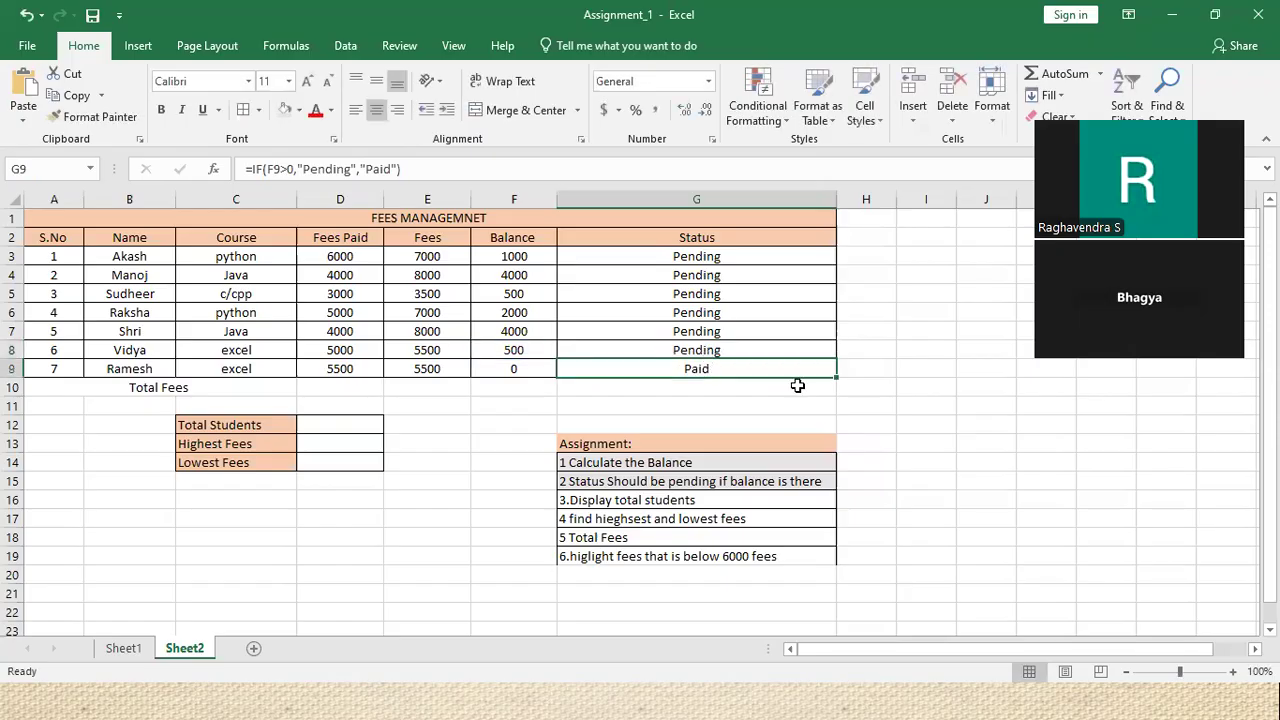
{"action": "left_click", "coordinate": [1218, 541]}
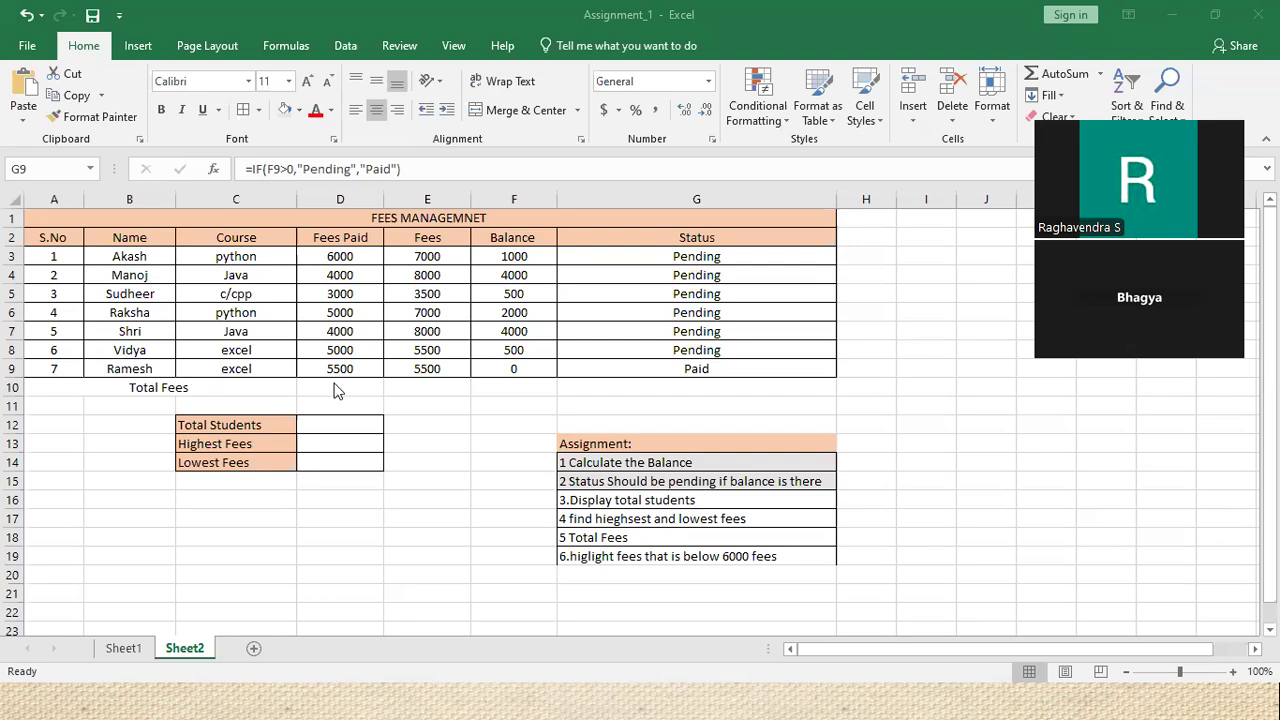
{"action": "key", "text": "F2"}
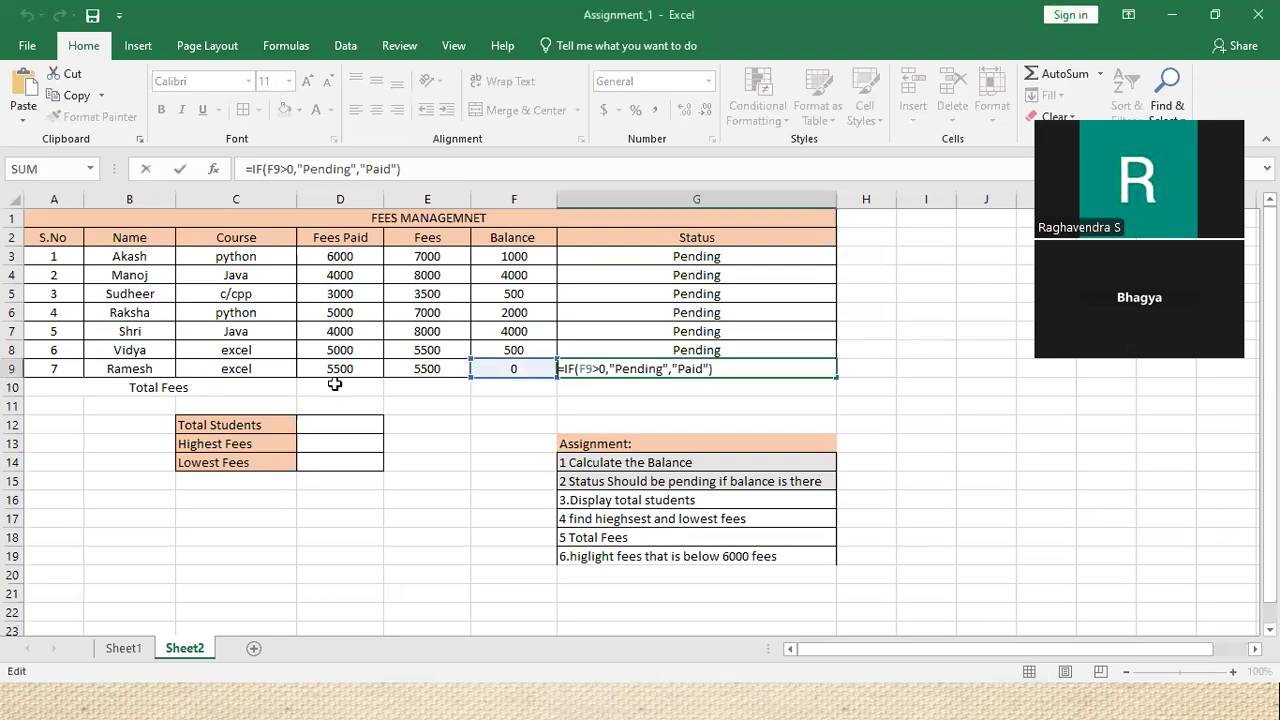
{"action": "key", "text": "Return"}
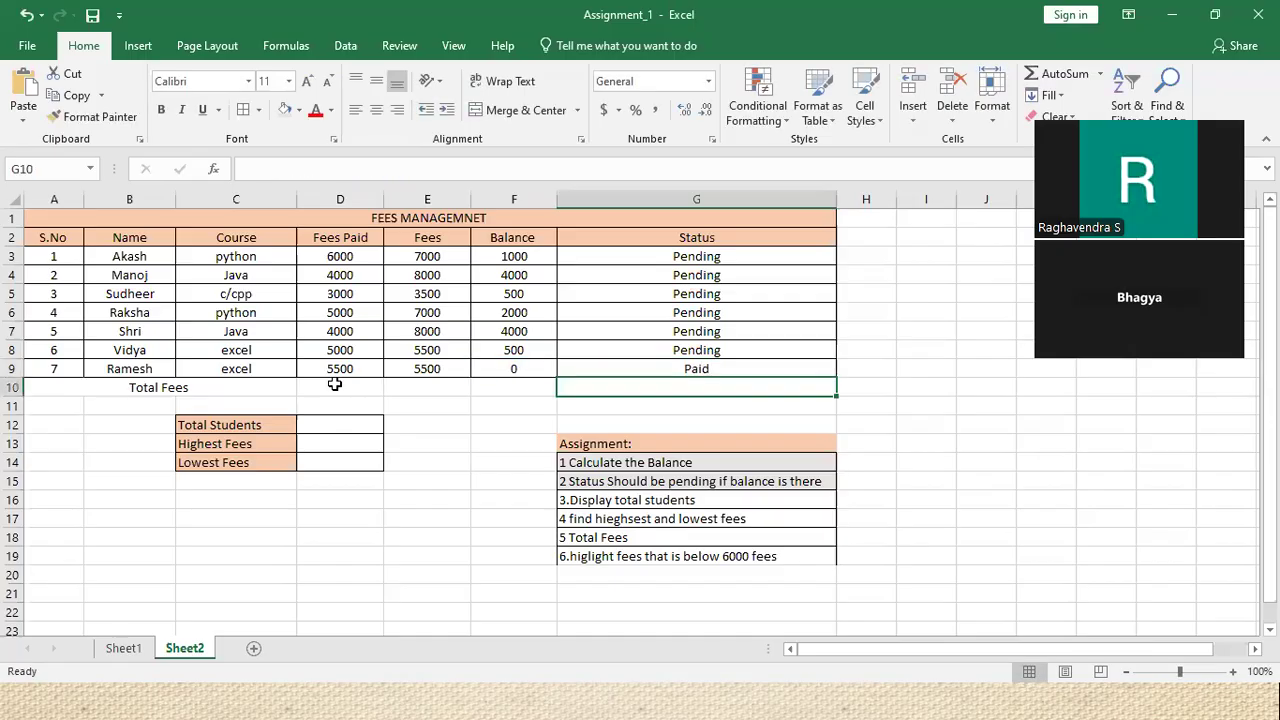
{"action": "left_click", "coordinate": [338, 386]}
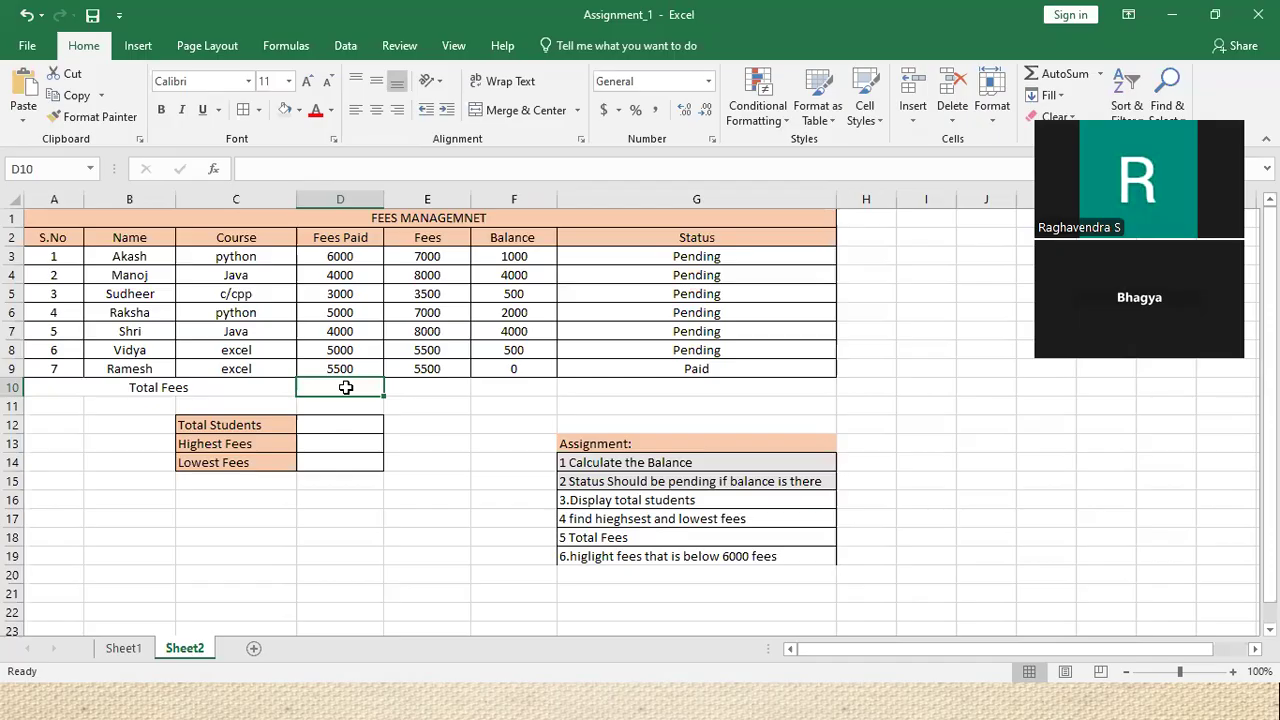
Start a =SUM formula in D10 over the Fees Paid amounts
{"action": "type", "text": "="}
{"action": "key", "text": "BackSpace"}
{"action": "type", "text": "="}
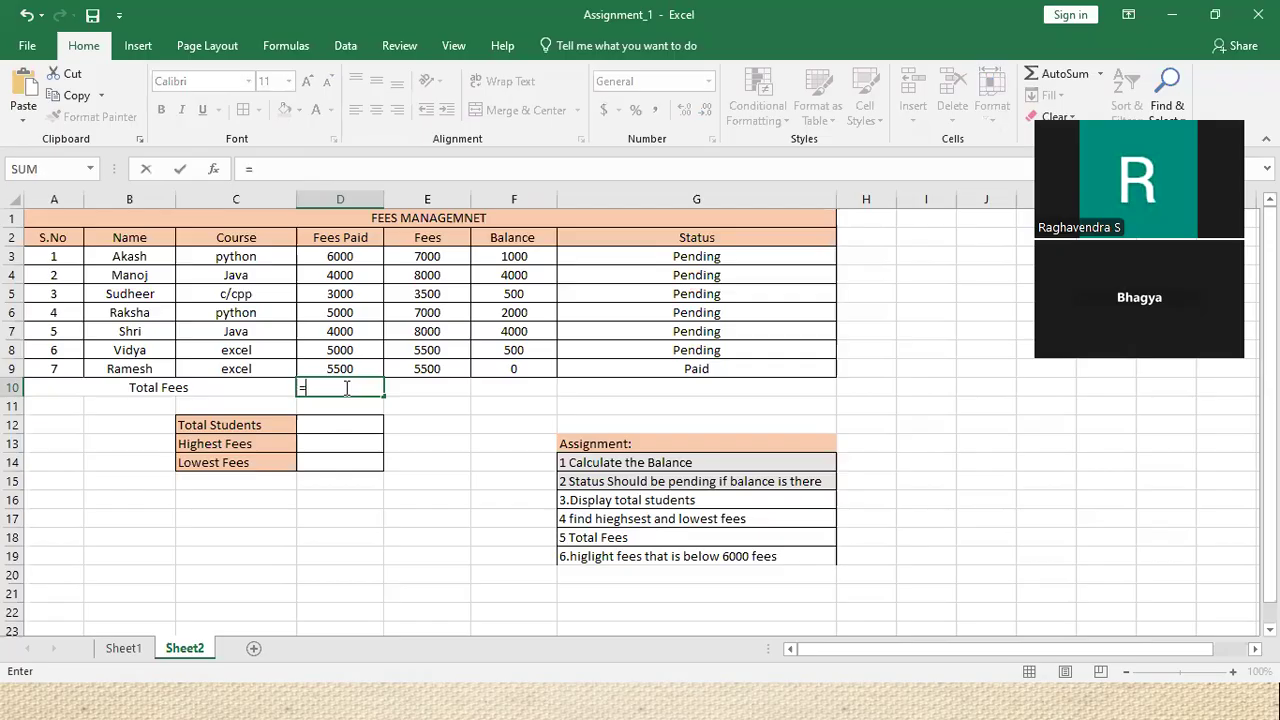
{"action": "type", "text": "su"}
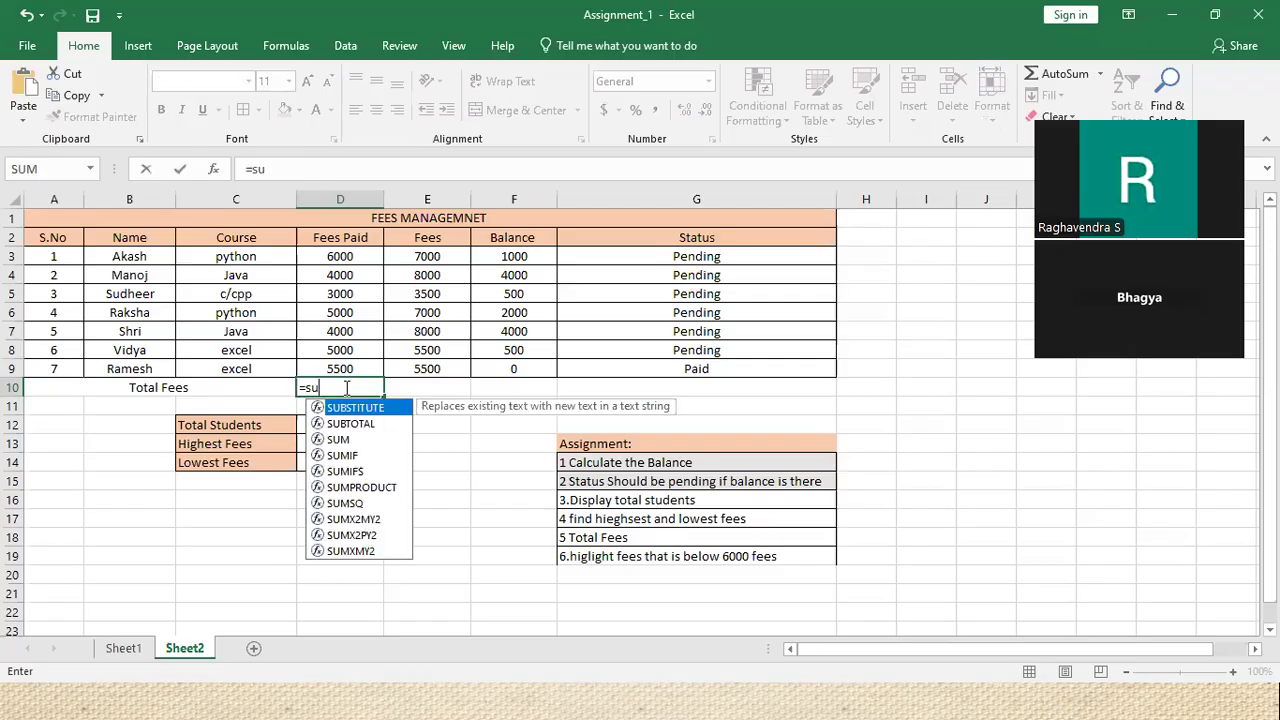
{"action": "type", "text": "m"}
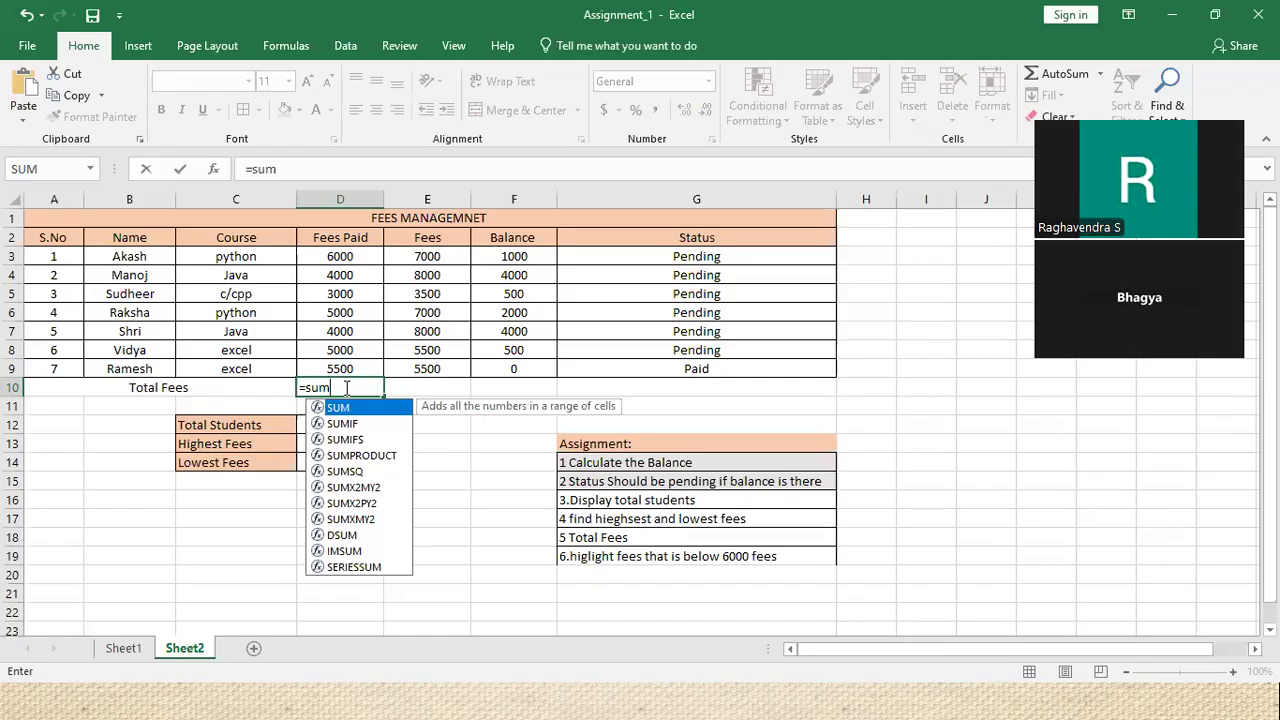
{"action": "key", "text": "Tab"}
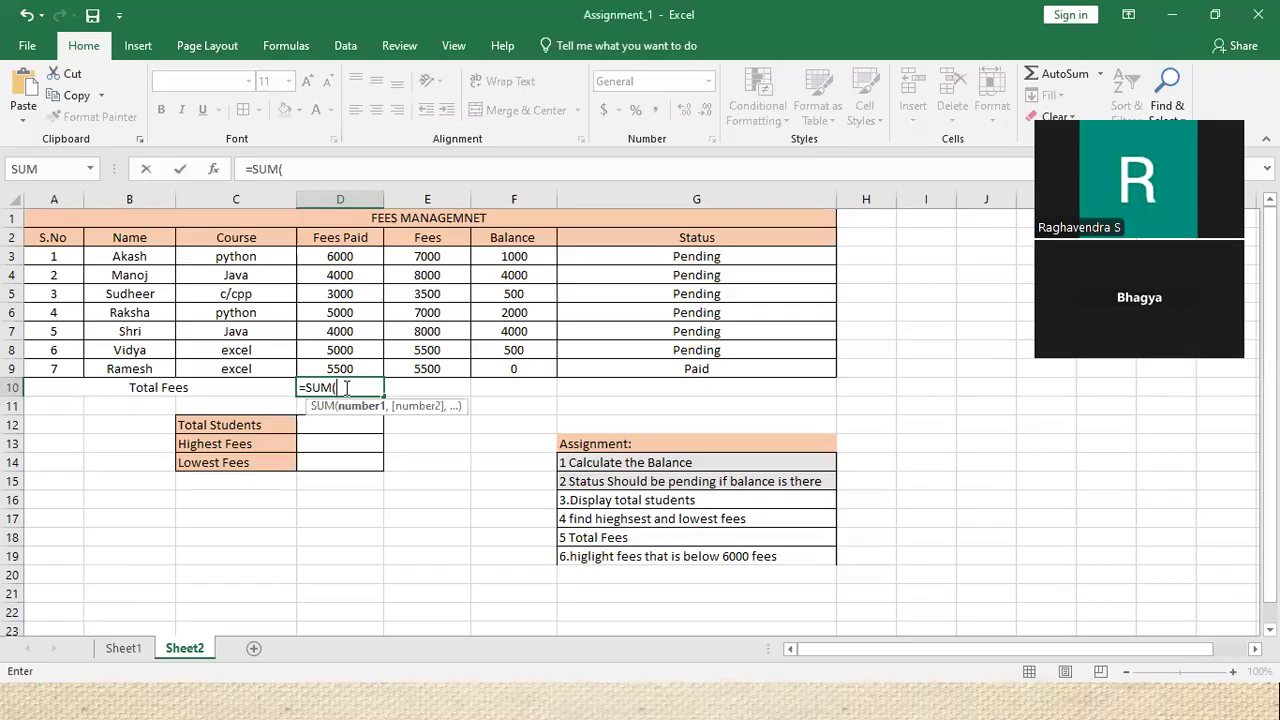
{"action": "left_click", "coordinate": [350, 257]}
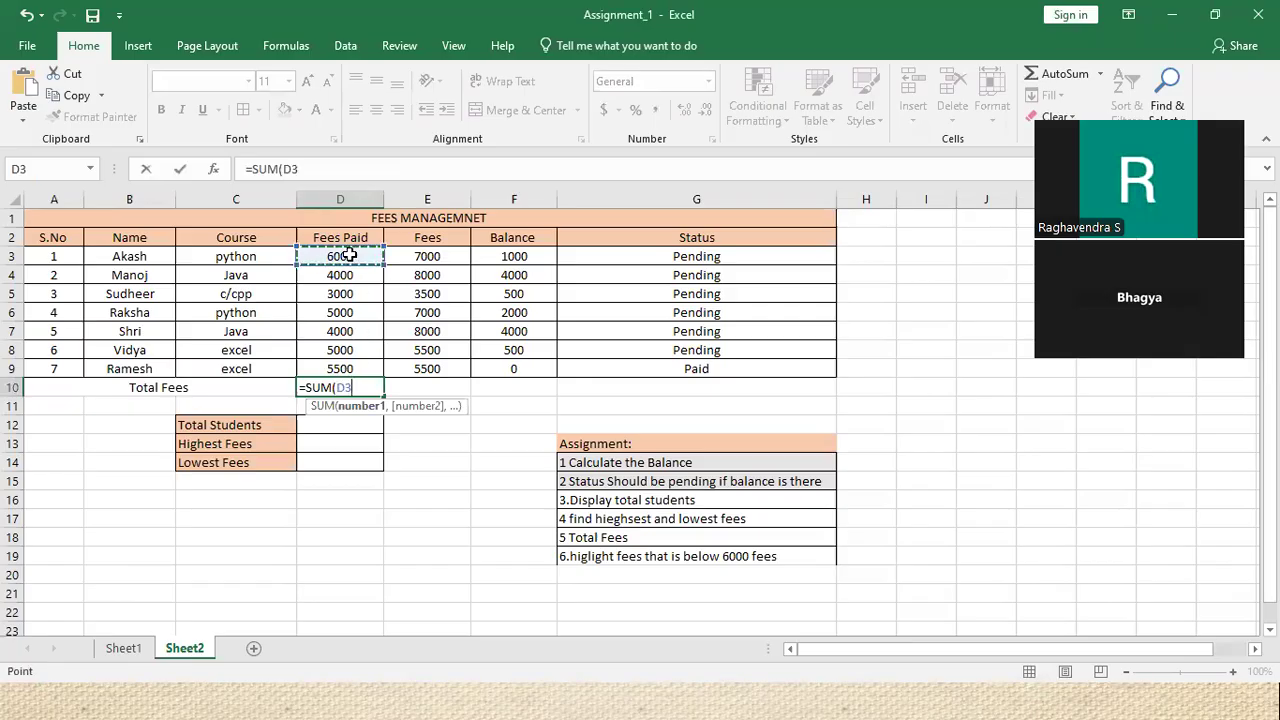
{"action": "left_click", "coordinate": [356, 258]}
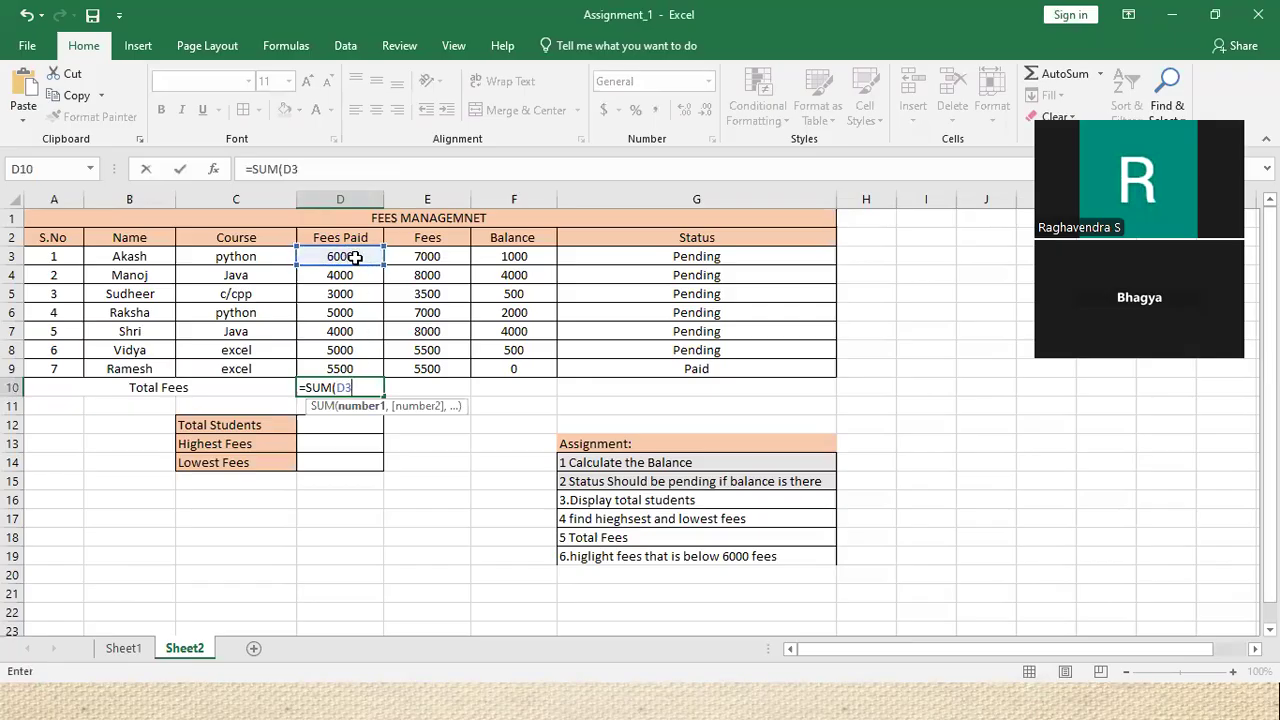
{"action": "left_click_drag", "start_coordinate": [355, 258], "coordinate": [355, 332]}
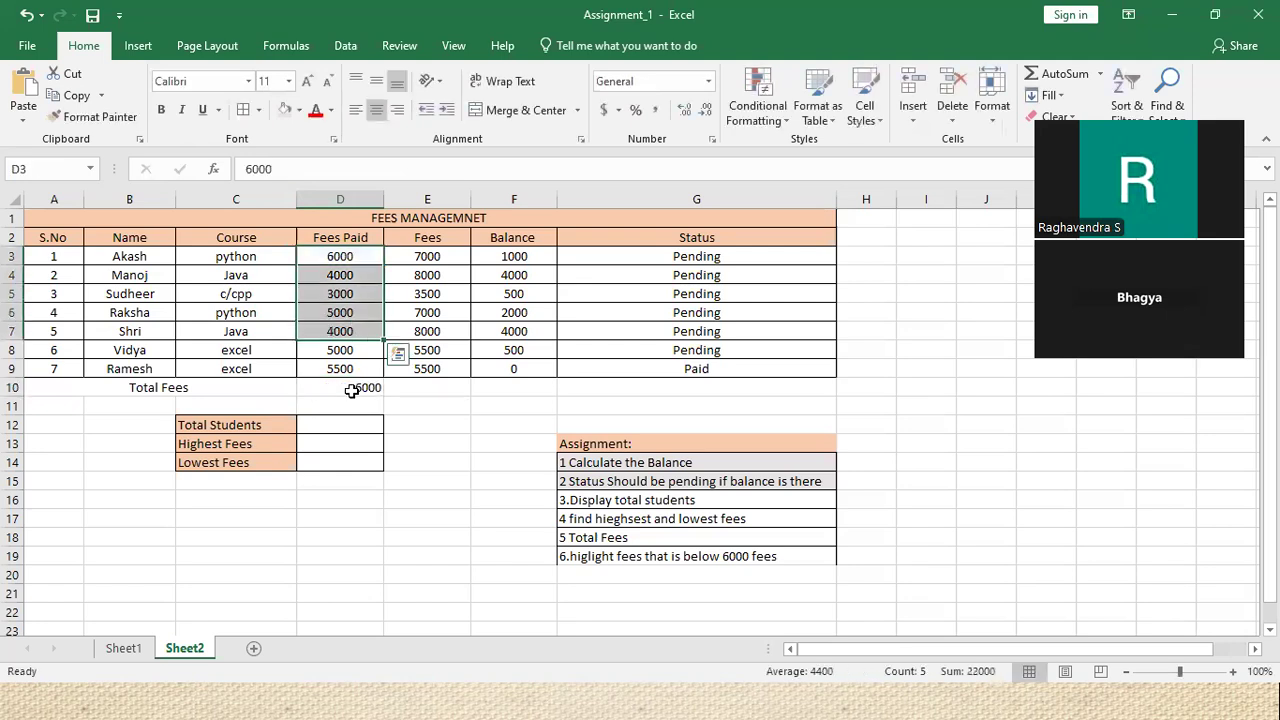
Fix the range to D3:D9 and confirm, showing total fees paid of 32500
{"action": "double_click", "coordinate": [353, 390]}
{"action": "key", "text": "BackSpace"}
{"action": "left_click_drag", "start_coordinate": [337, 254], "coordinate": [338, 369]}
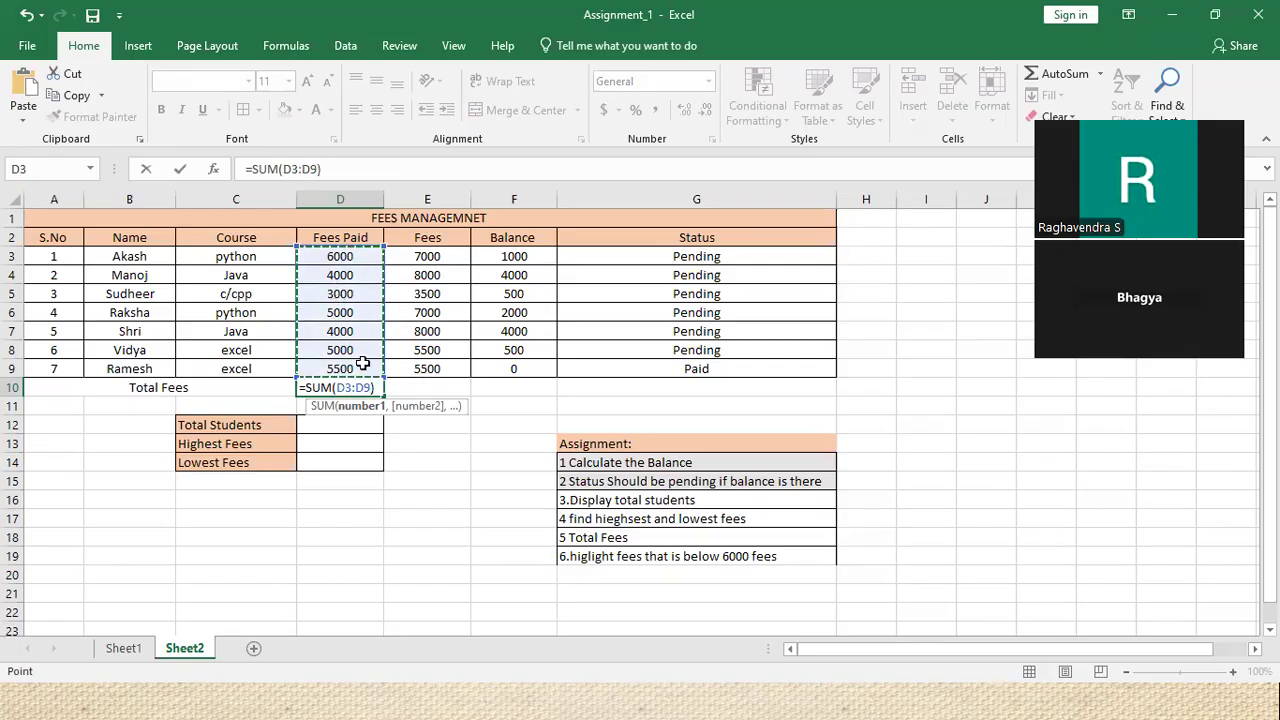
{"action": "key", "text": "Return"}
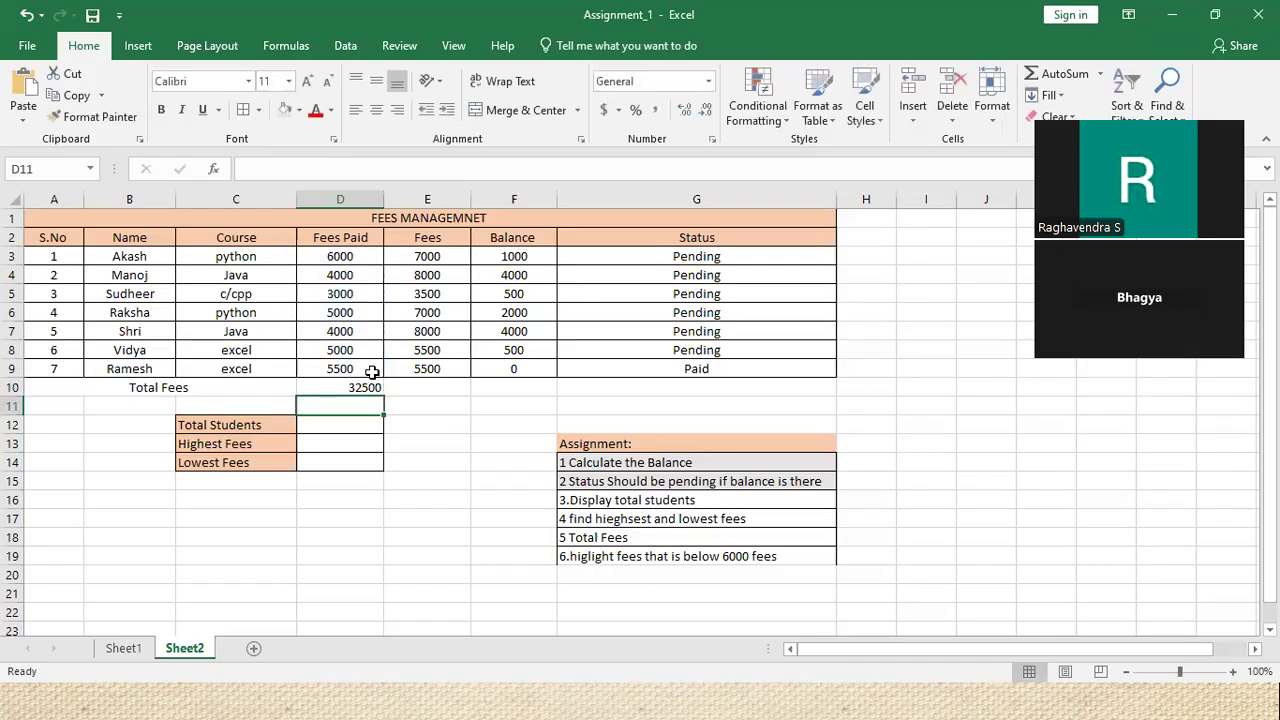
{"action": "left_click", "coordinate": [360, 388]}
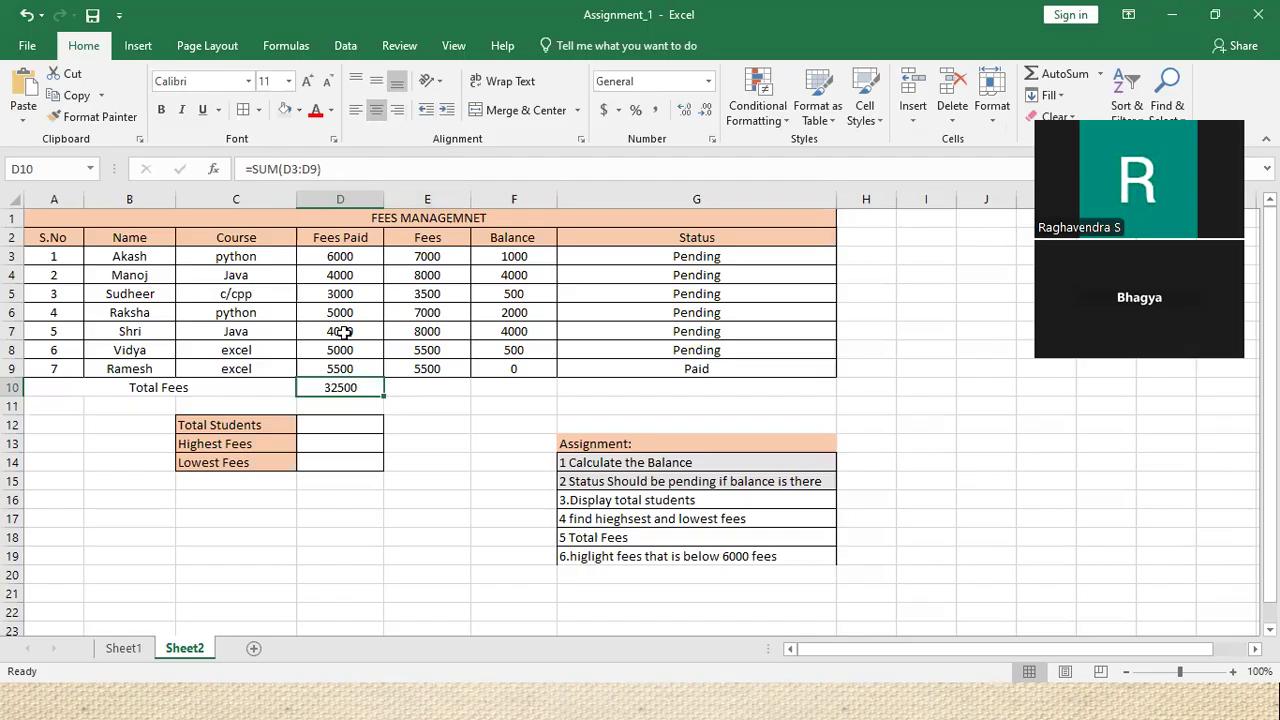
{"action": "left_click_drag", "start_coordinate": [340, 251], "coordinate": [365, 368]}
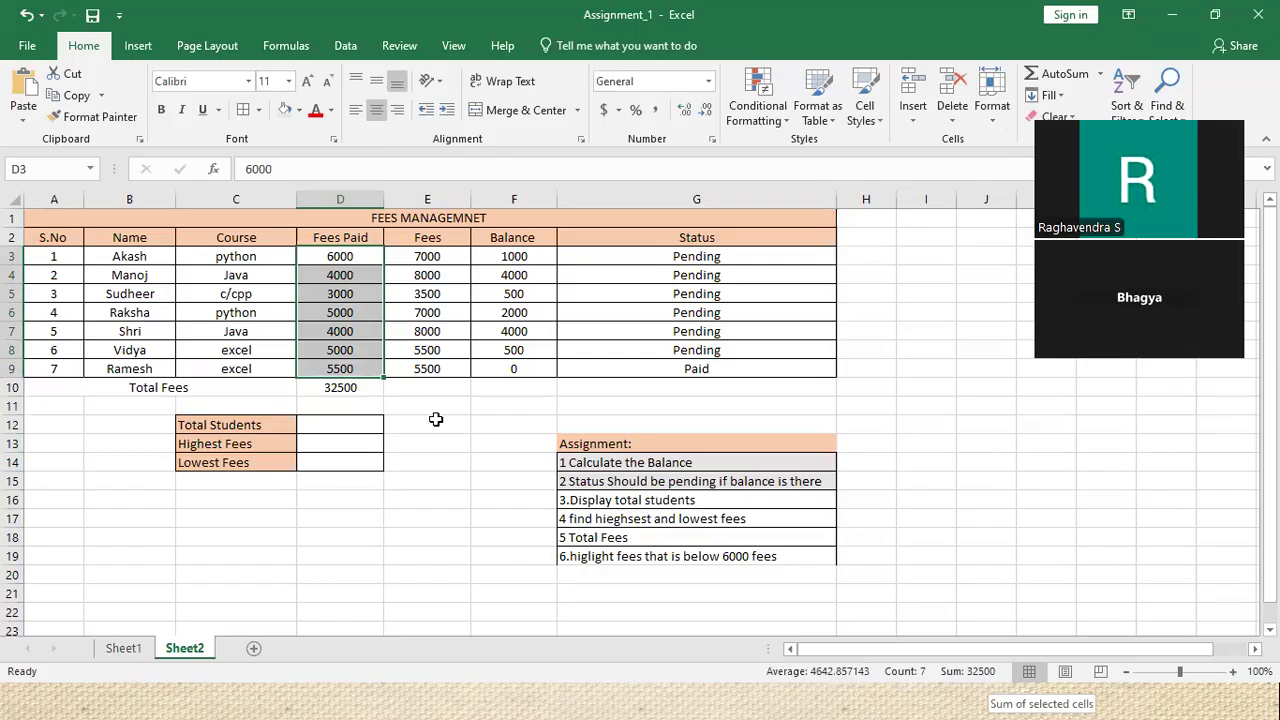
{"action": "left_click", "coordinate": [495, 389]}
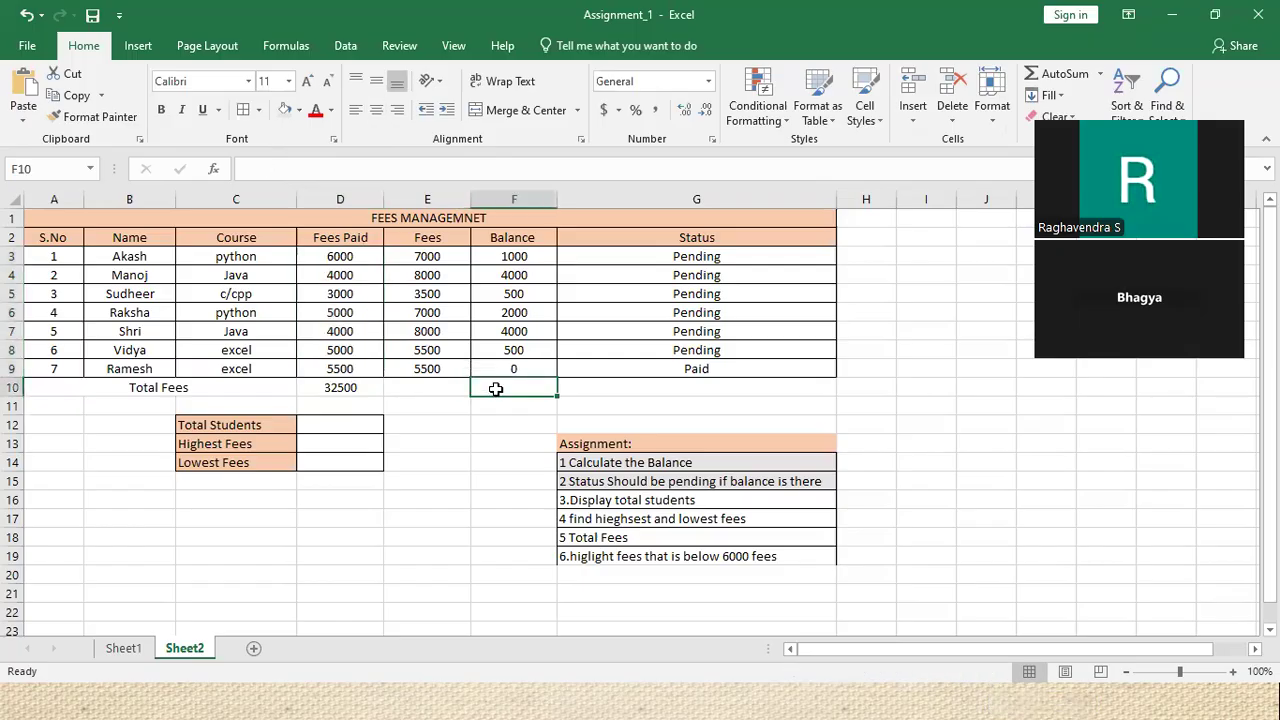
Total the balances in F10 with =SUM(F3:F9), giving 12000 with status Pending
{"action": "type", "text": "="}
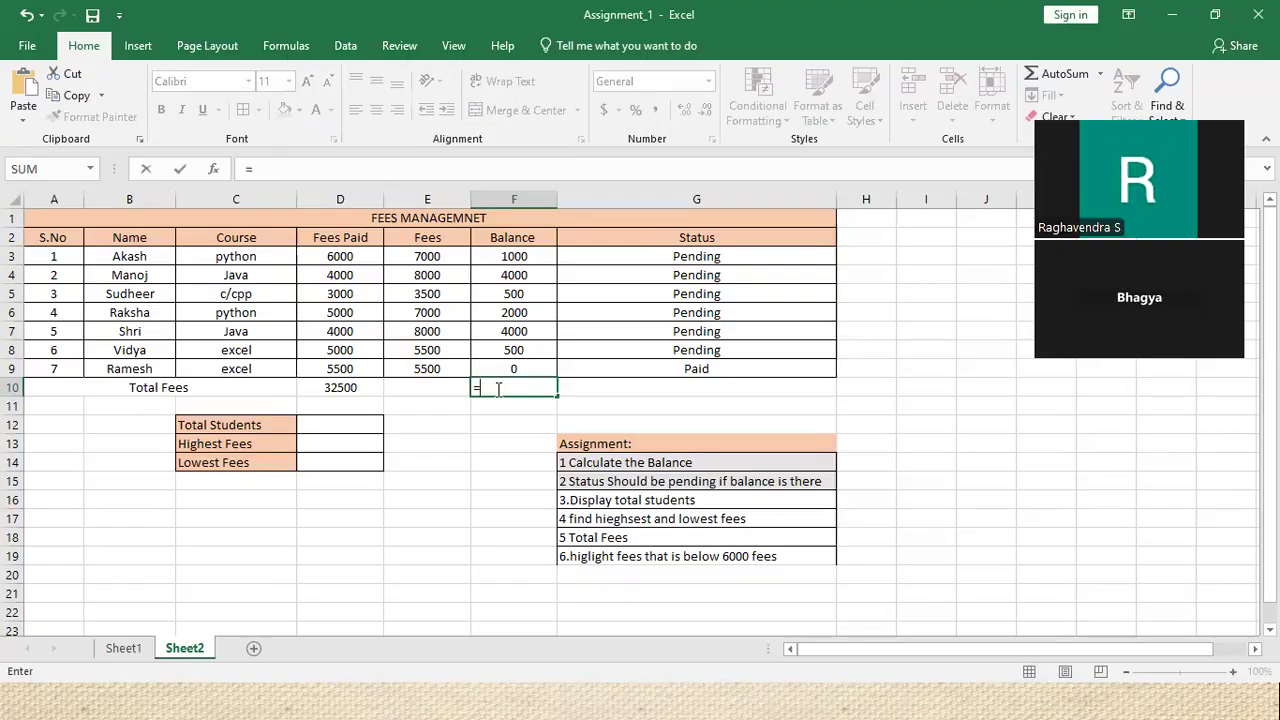
{"action": "type", "text": "sum"}
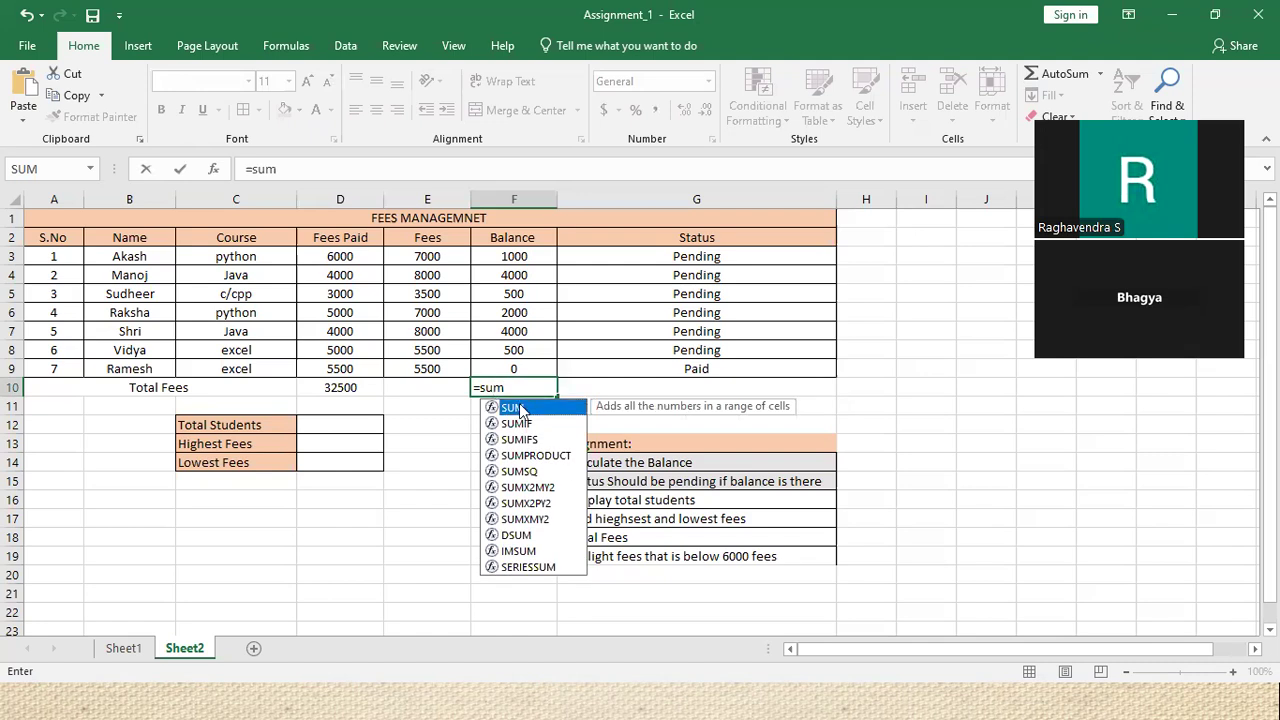
{"action": "double_click", "coordinate": [520, 409]}
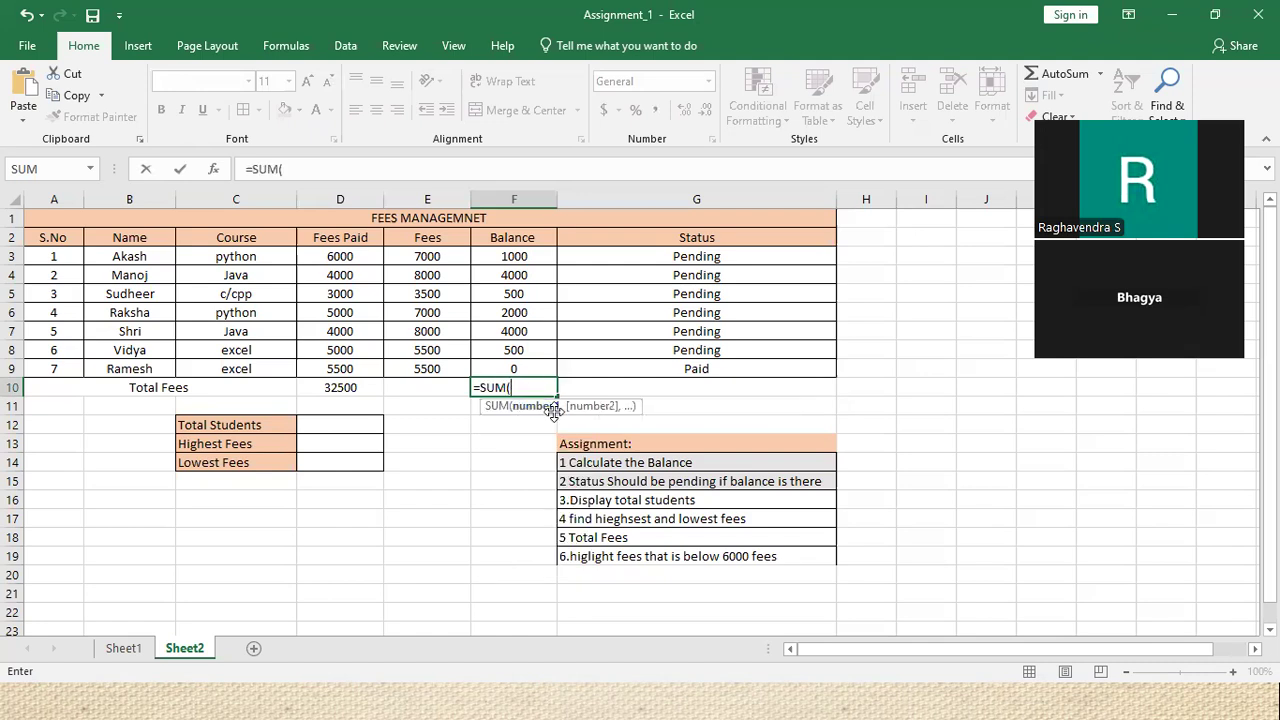
{"action": "left_click_drag", "start_coordinate": [520, 256], "coordinate": [525, 368]}
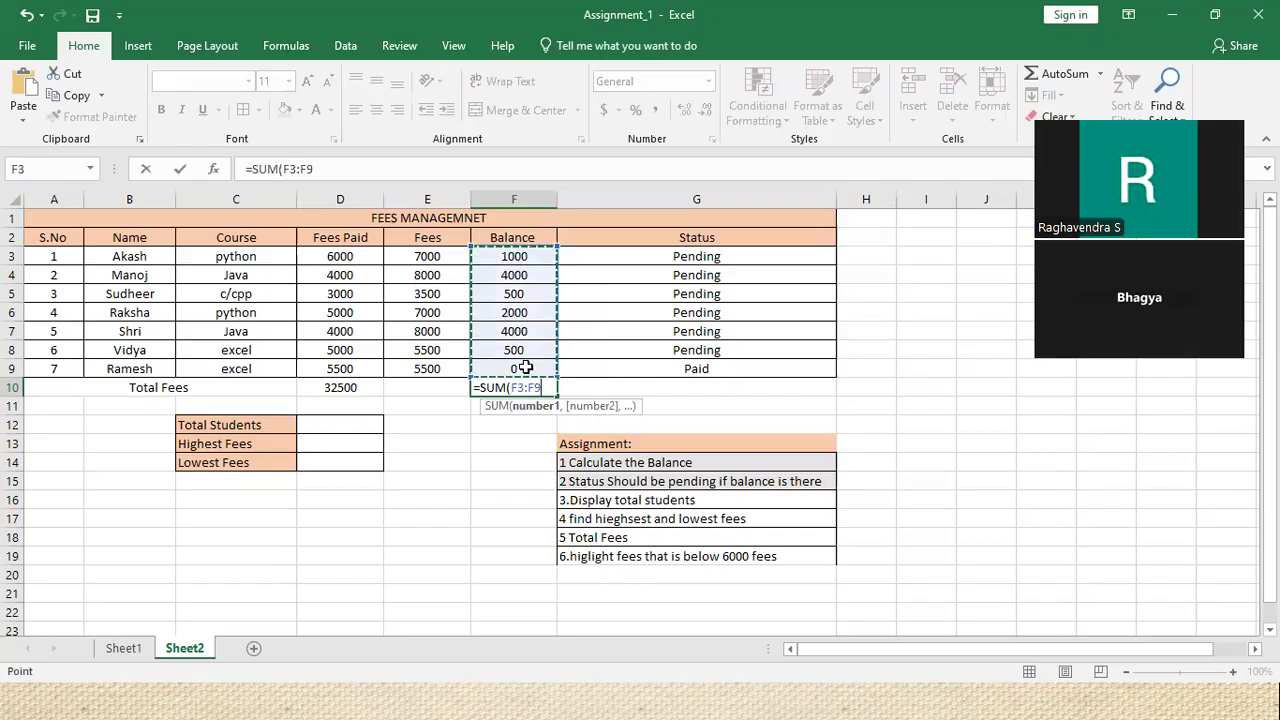
{"action": "type", "text": ")"}
{"action": "key", "text": "Return"}
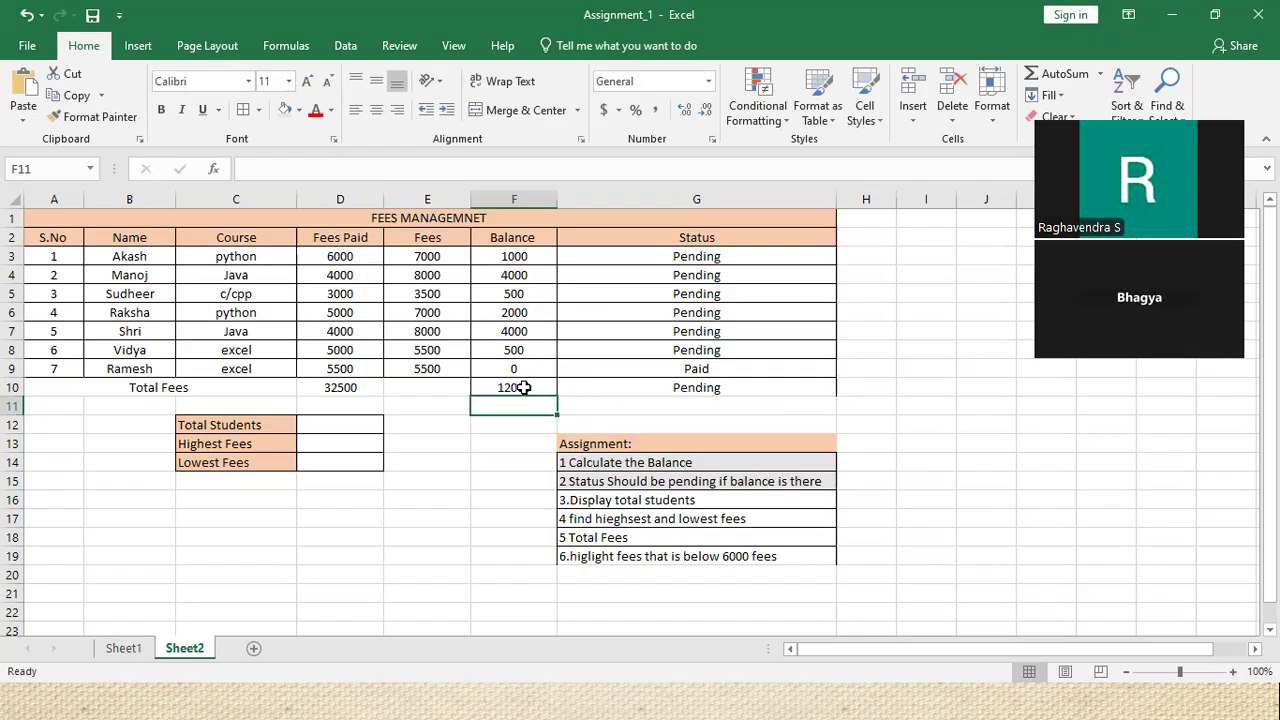
{"action": "left_click", "coordinate": [567, 388]}
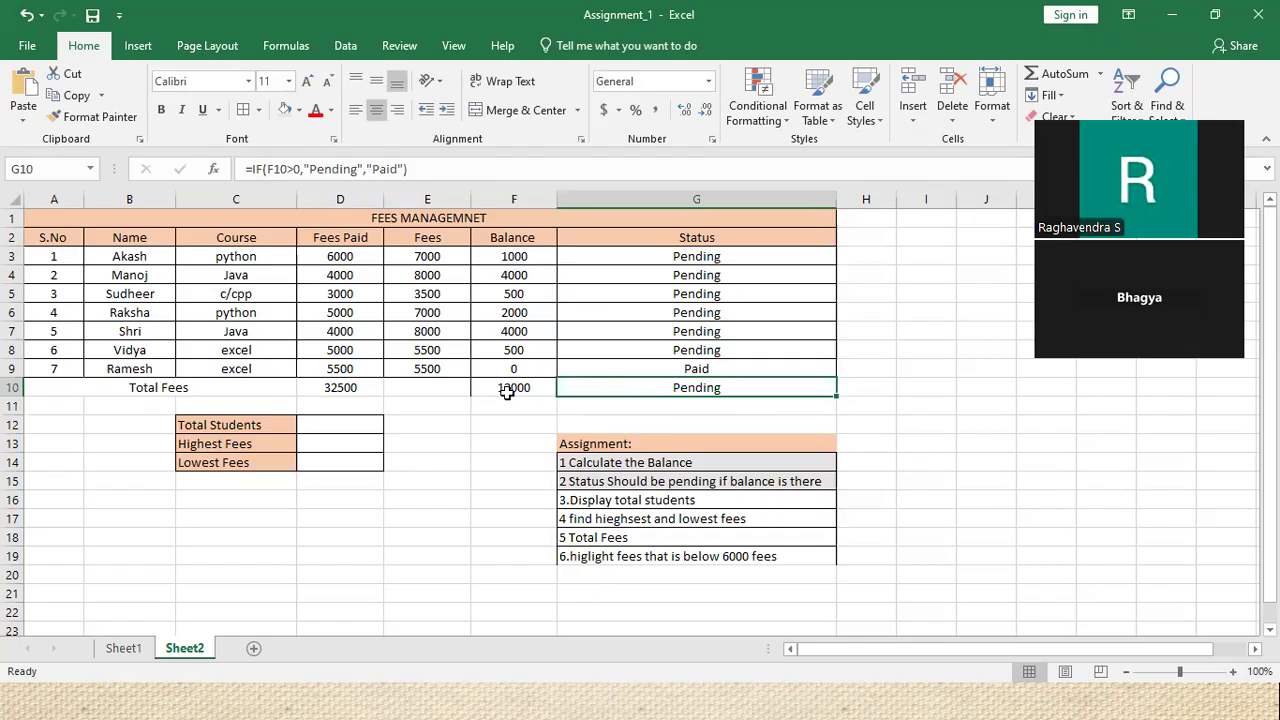
{"action": "left_click", "coordinate": [427, 388]}
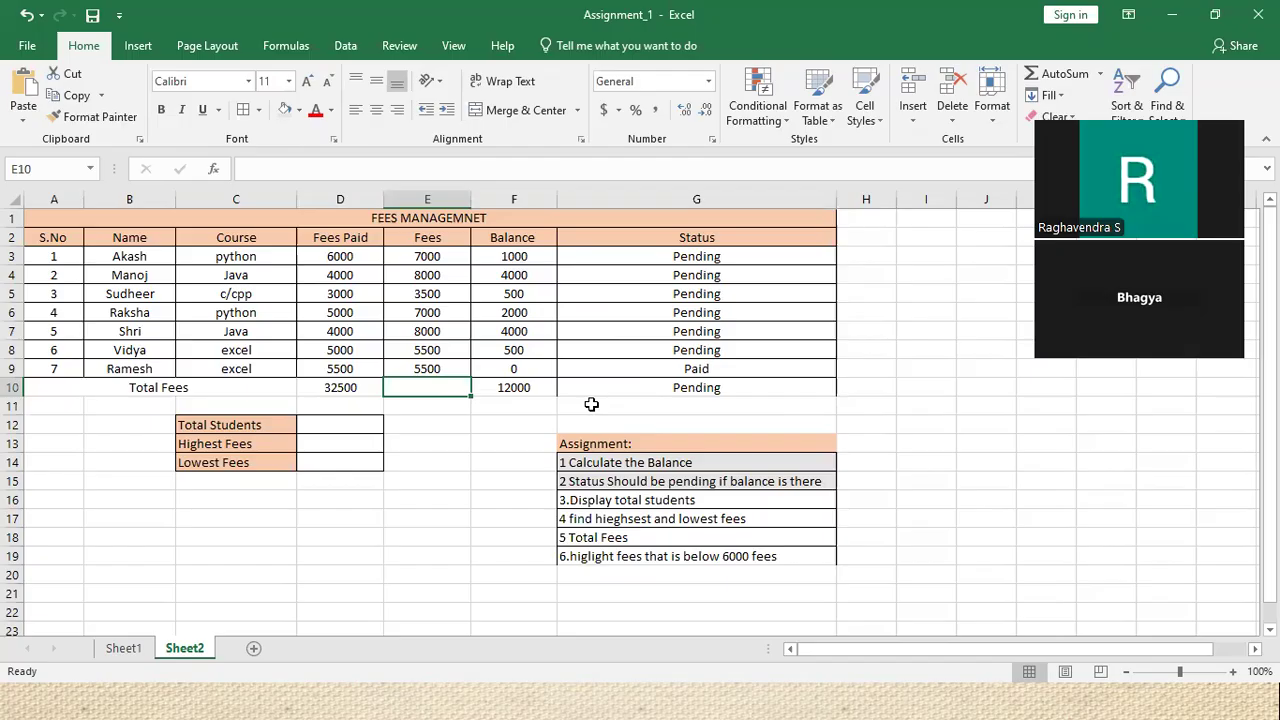
Cancel the stray entry typed into E10
{"action": "type", "text": "---"}
{"action": "left_click", "coordinate": [440, 446]}
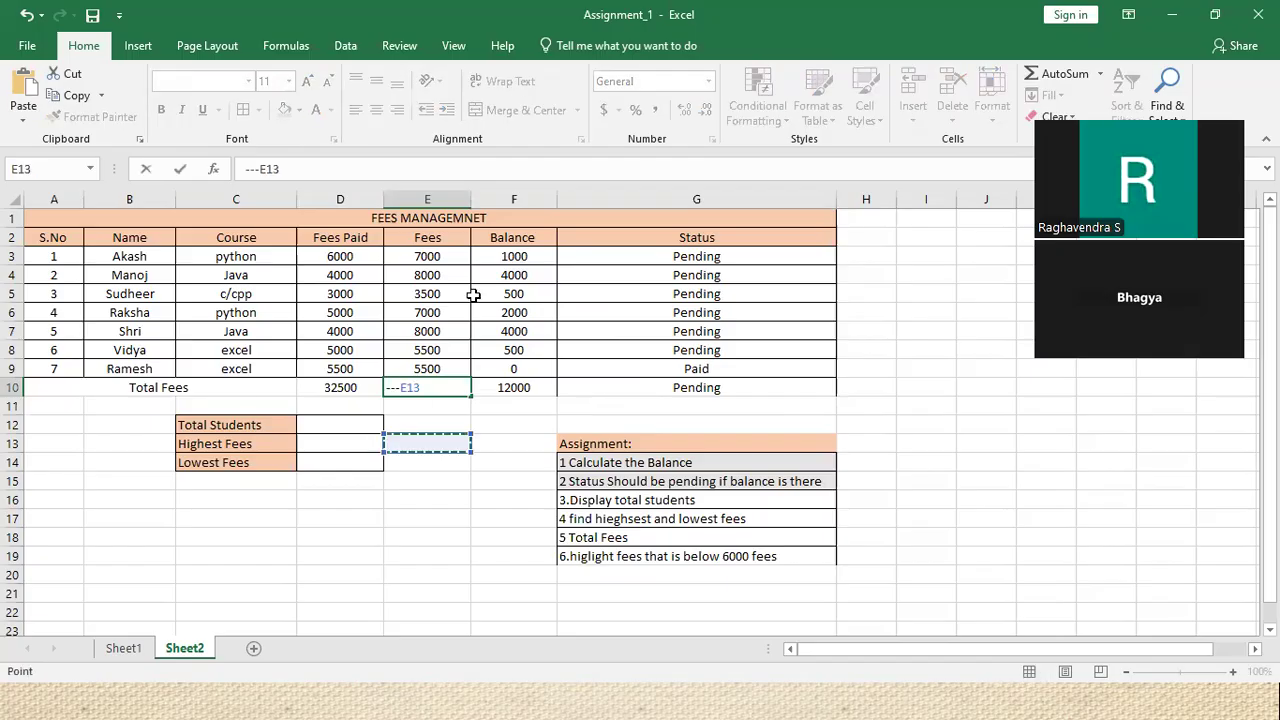
{"action": "key", "text": "BackSpace"}
{"action": "key", "text": "BackSpace"}
{"action": "key", "text": "BackSpace"}
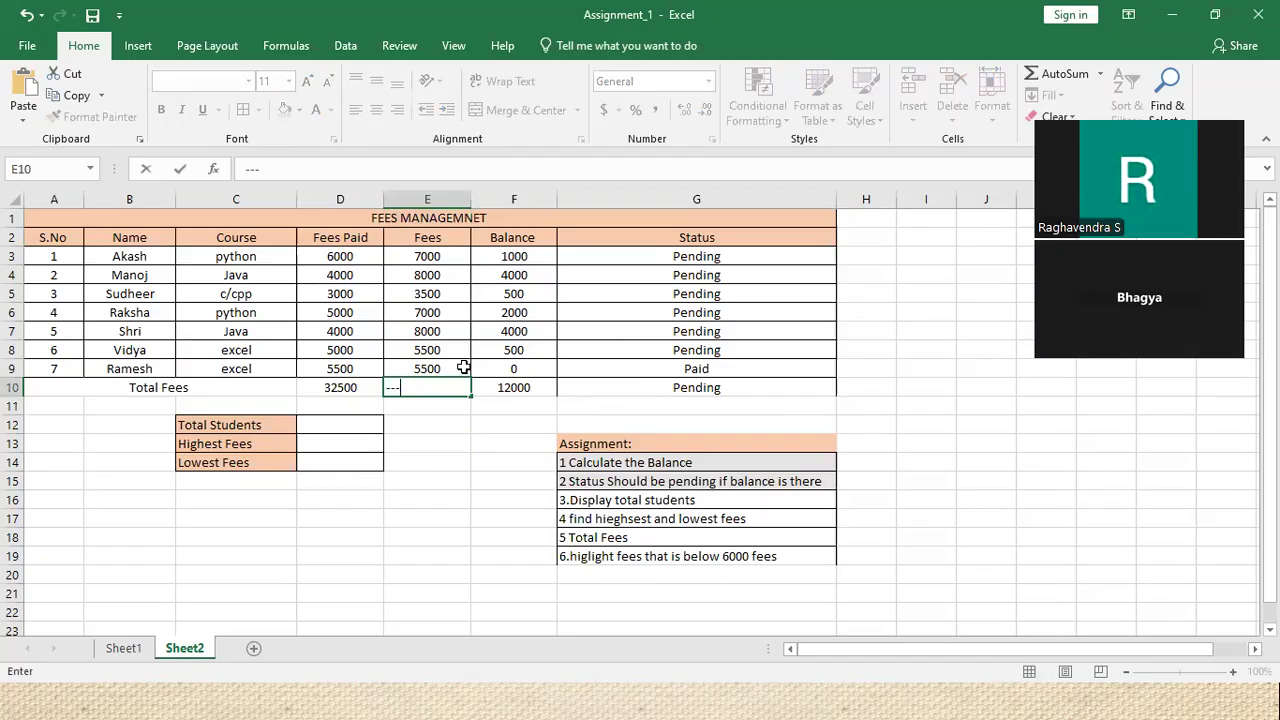
{"action": "key", "text": "Escape"}
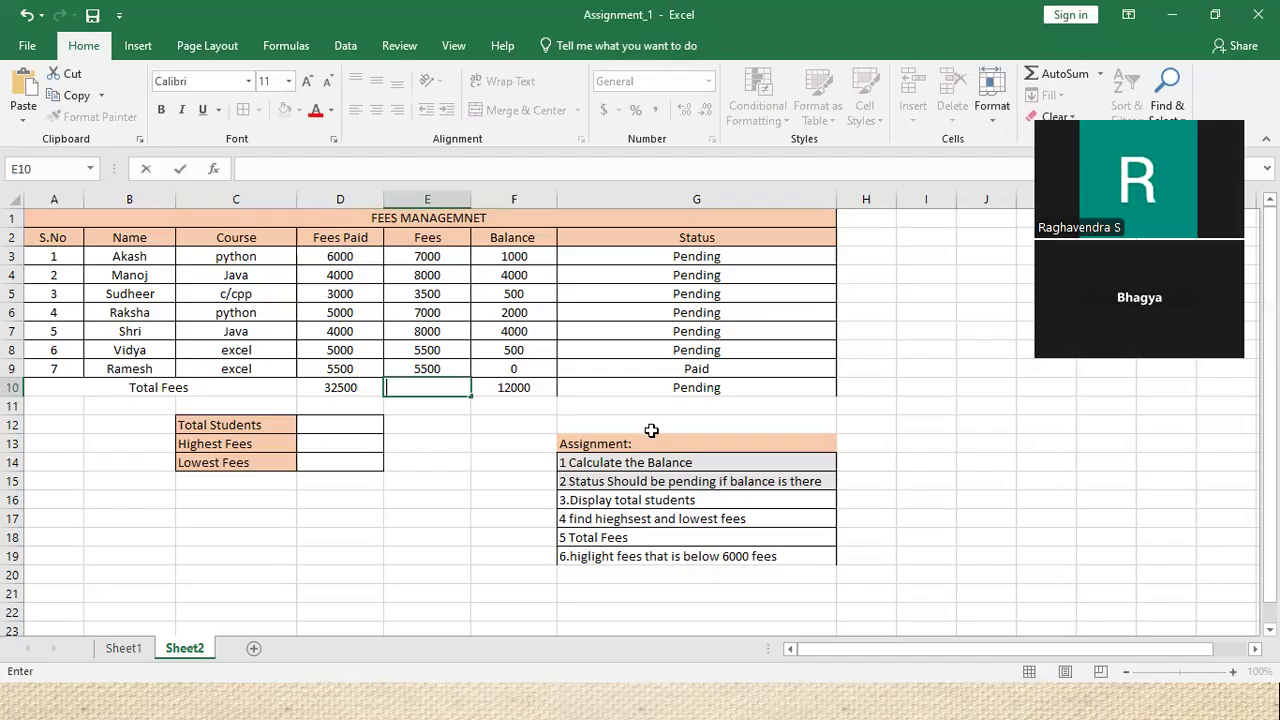
{"action": "left_click", "coordinate": [480, 410]}
{"action": "left_click", "coordinate": [448, 388]}
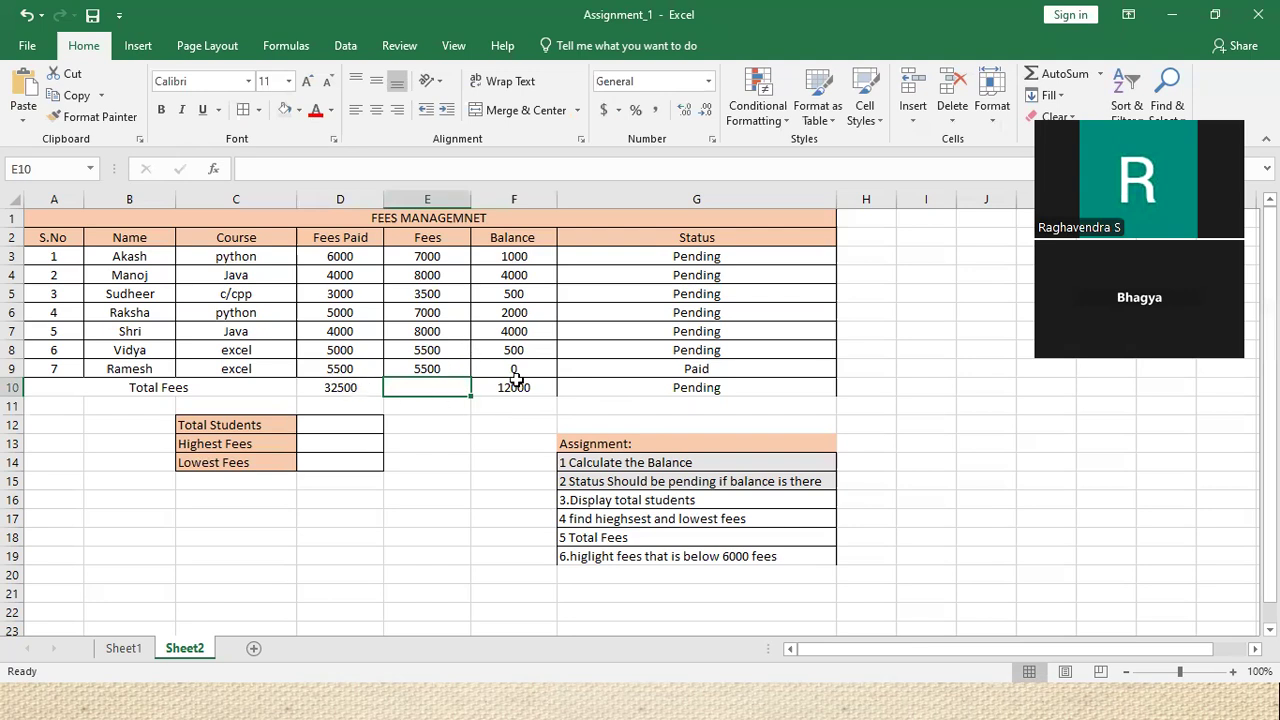
Replace the #NAME? error in E10 with =SUM(E3:E9), giving a Fees total of 44500
{"action": "double_click", "coordinate": [440, 392]}
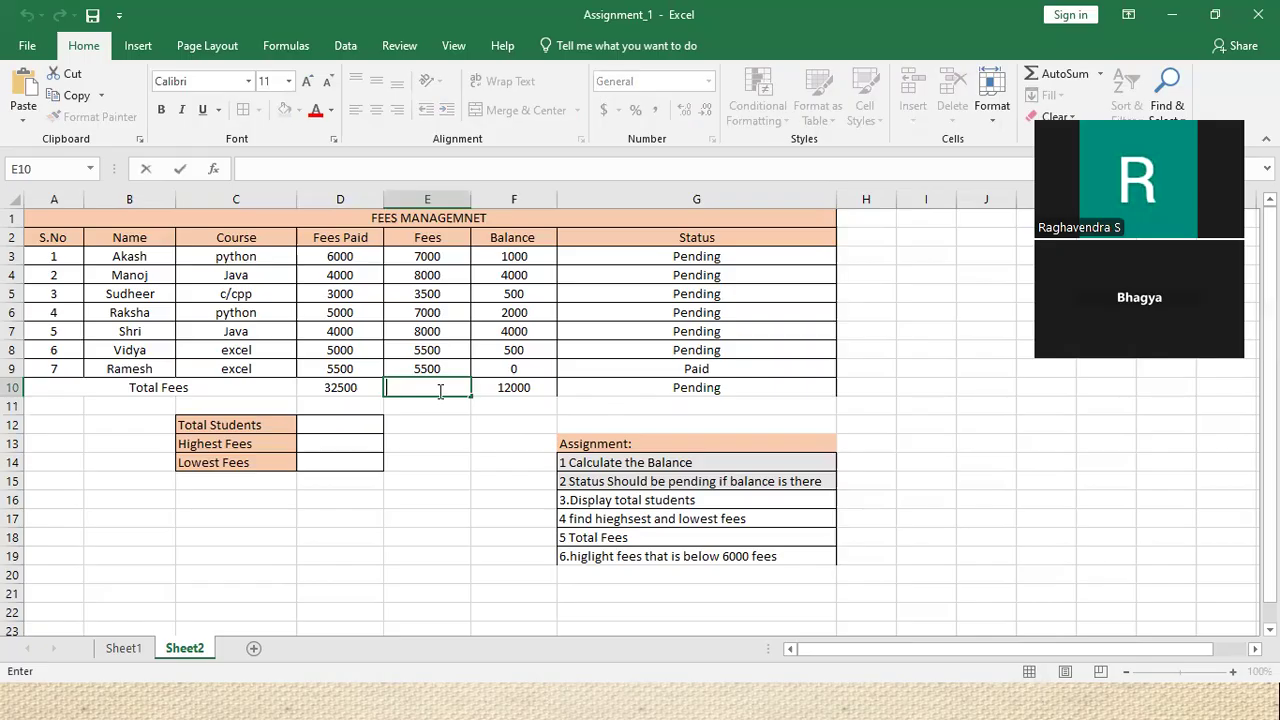
{"action": "type", "text": "="}
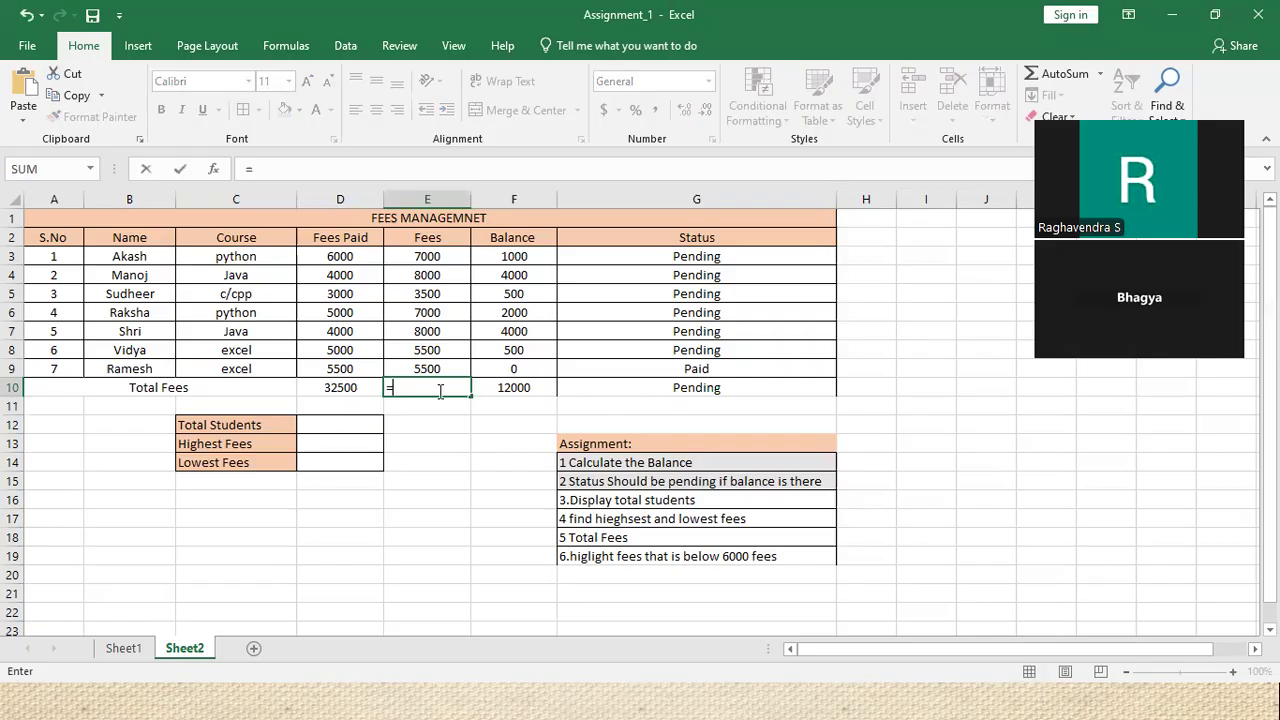
{"action": "type", "text": "sum"}
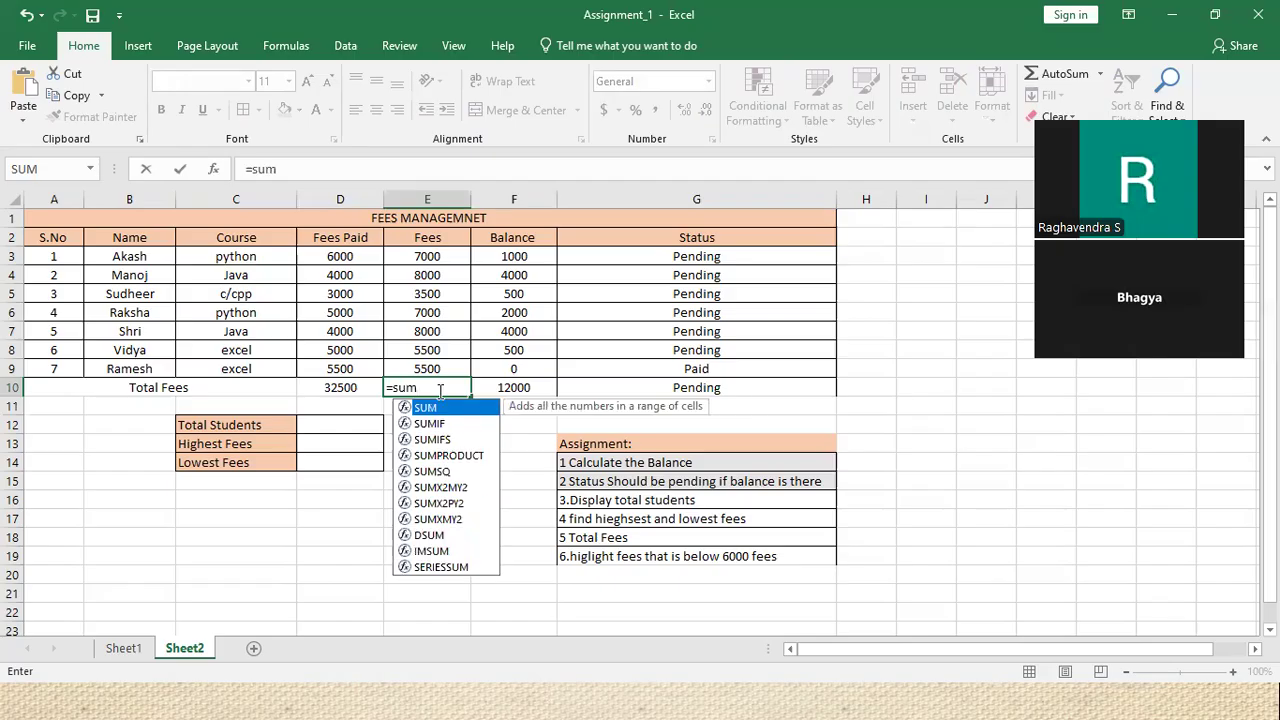
{"action": "key", "text": "Right"}
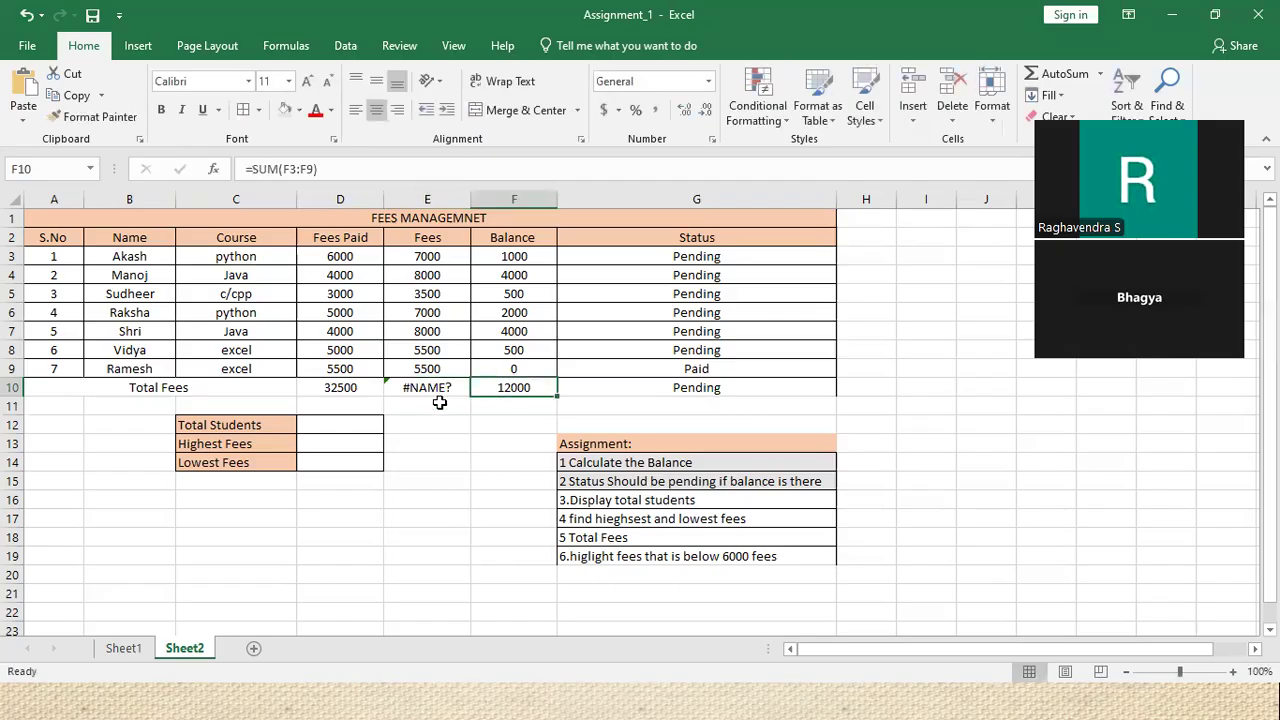
{"action": "double_click", "coordinate": [433, 387]}
{"action": "key", "text": "BackSpace"}
{"action": "key", "text": "BackSpace"}
{"action": "key", "text": "BackSpace"}
{"action": "type", "text": "SUM"}
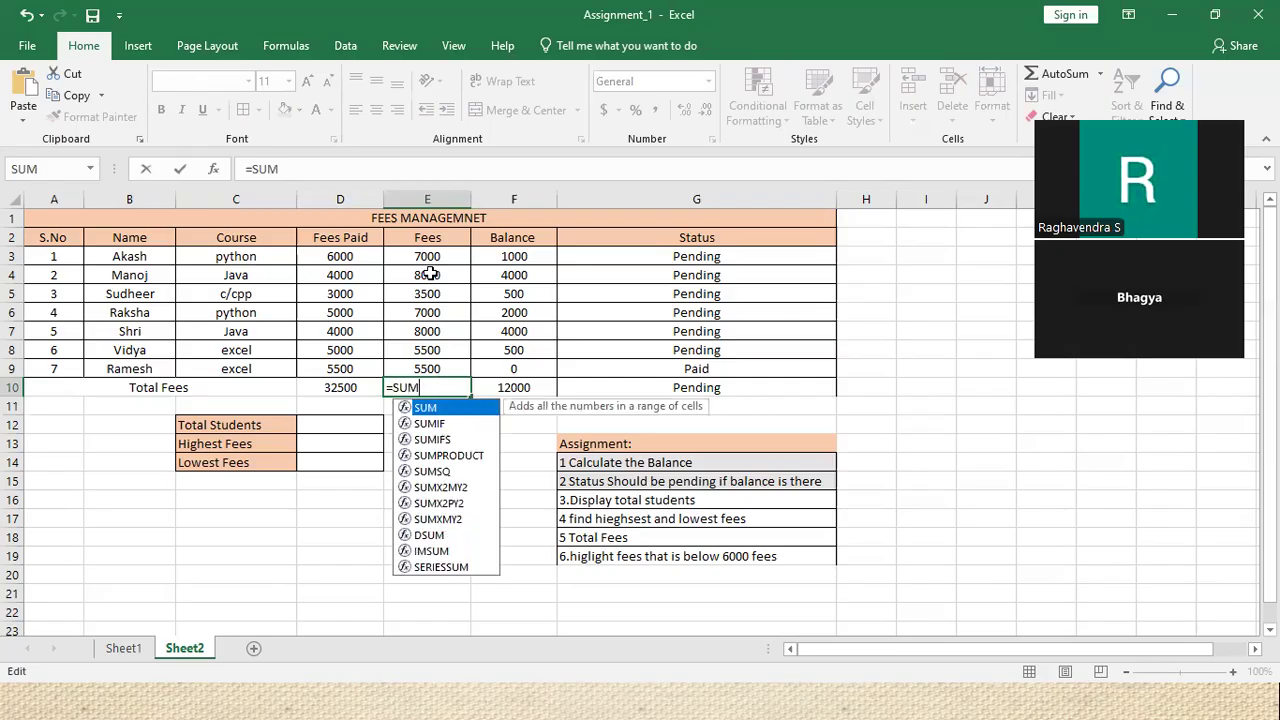
{"action": "type", "text": "("}
{"action": "left_click_drag", "start_coordinate": [427, 256], "coordinate": [427, 364]}
{"action": "type", "text": ")"}
{"action": "key", "text": "Return"}
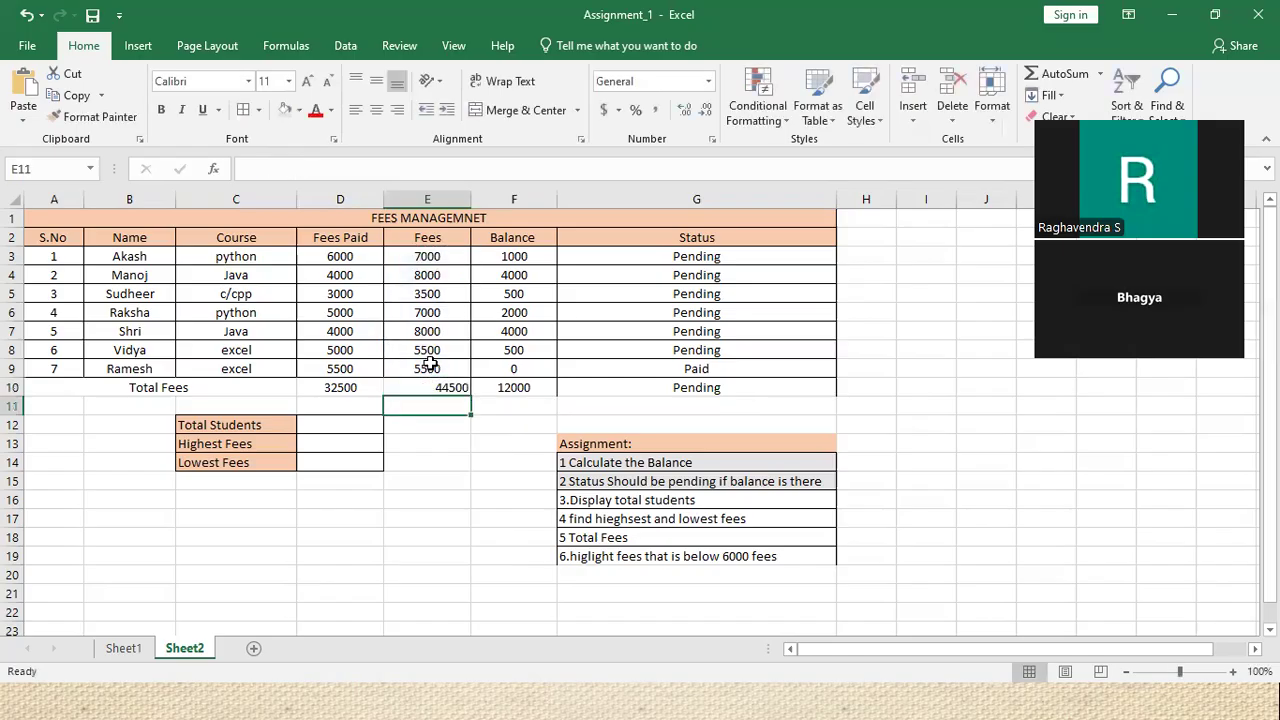
{"action": "left_click", "coordinate": [519, 388]}
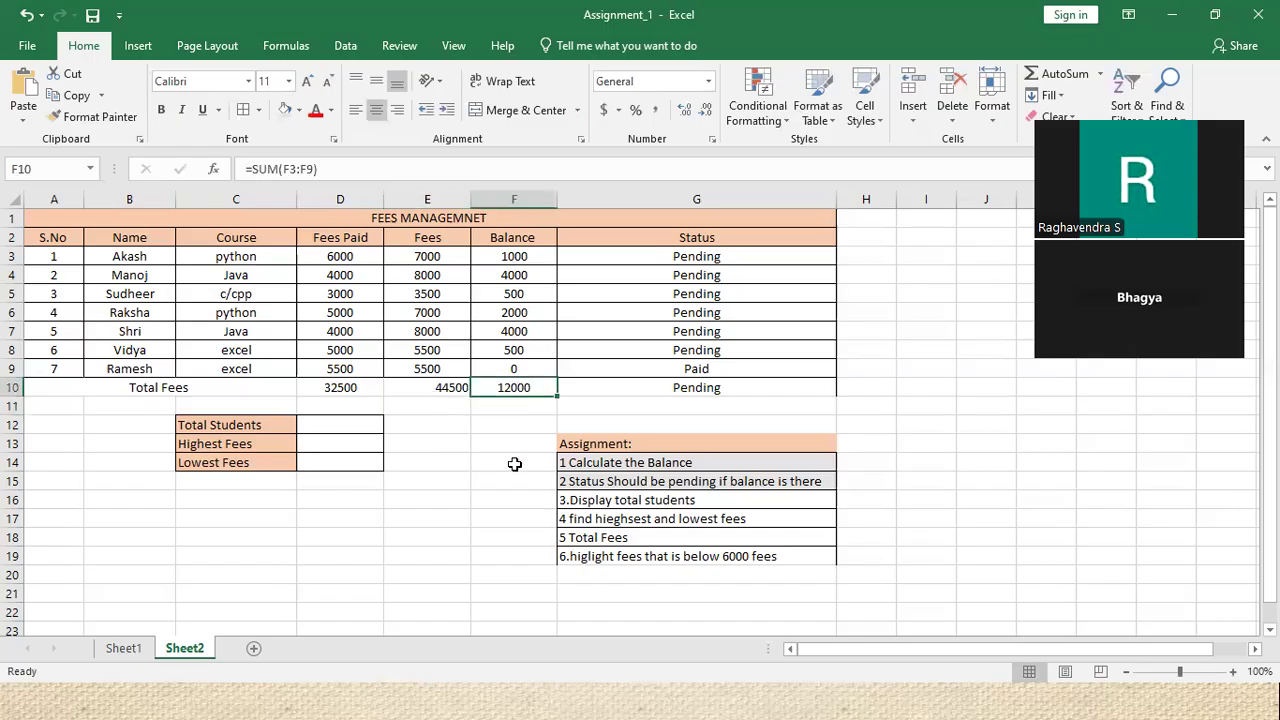
Fill the Balance formula from F8 down through F10 and check the Fees and Fees Paid totals
{"action": "left_click", "coordinate": [537, 373]}
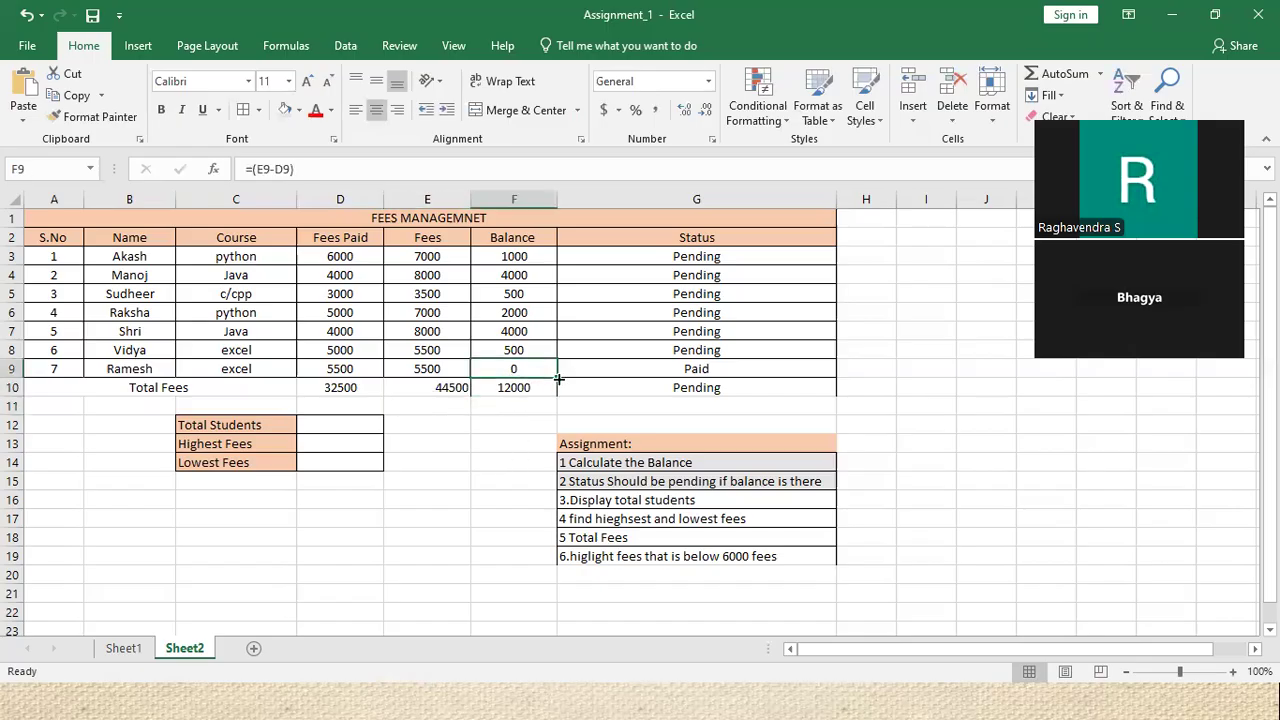
{"action": "left_click_drag", "start_coordinate": [557, 375], "coordinate": [563, 400]}
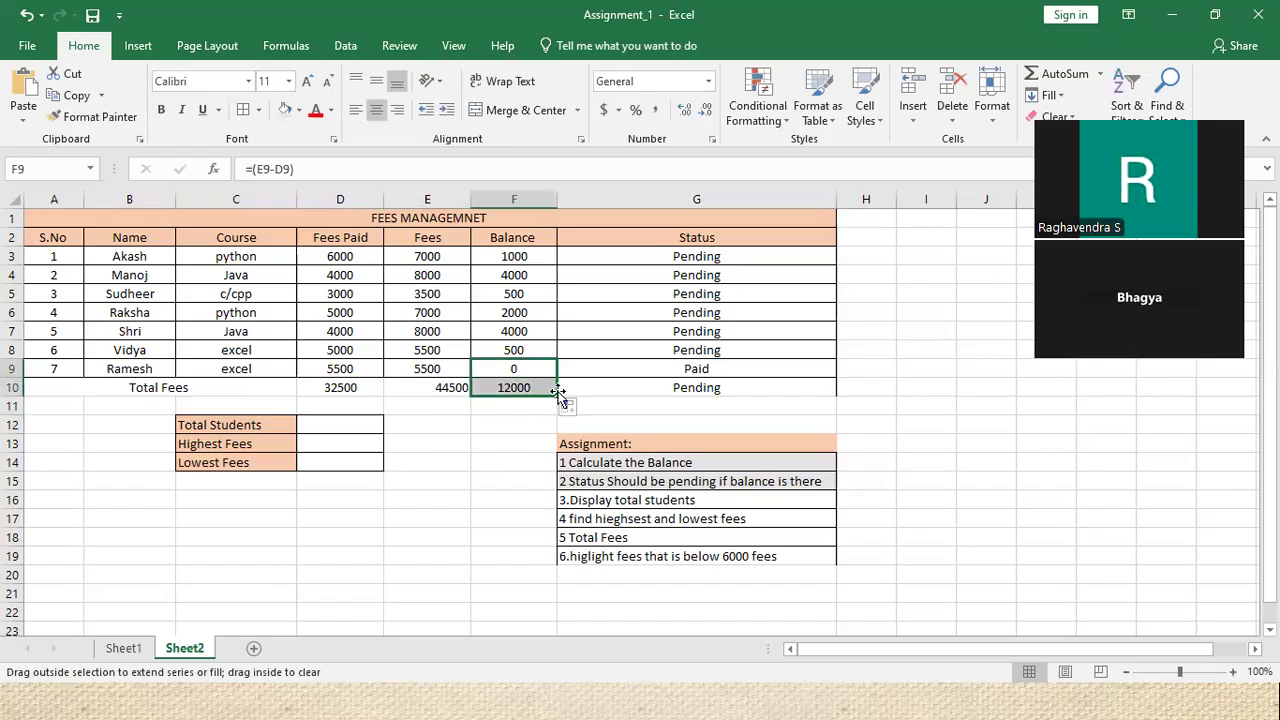
{"action": "left_click", "coordinate": [537, 385]}
{"action": "left_click", "coordinate": [545, 368]}
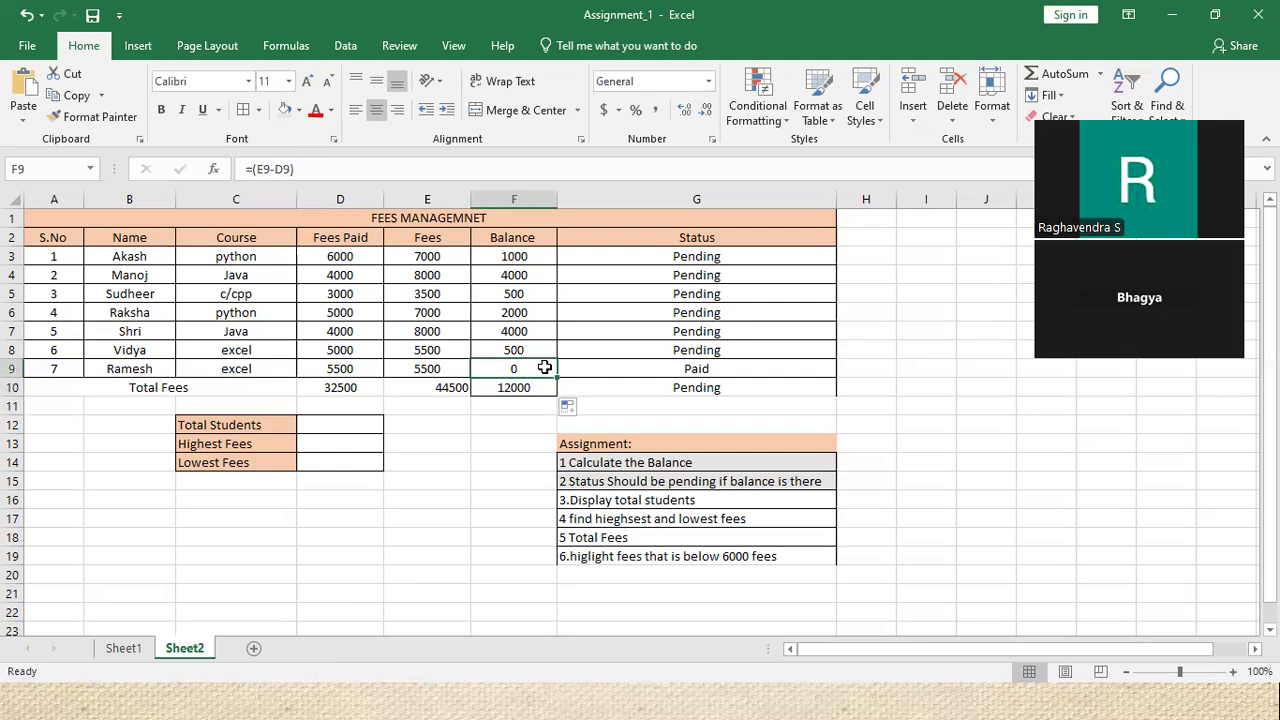
{"action": "left_click", "coordinate": [546, 352]}
{"action": "left_click_drag", "start_coordinate": [557, 357], "coordinate": [560, 395]}
{"action": "left_click", "coordinate": [480, 418]}
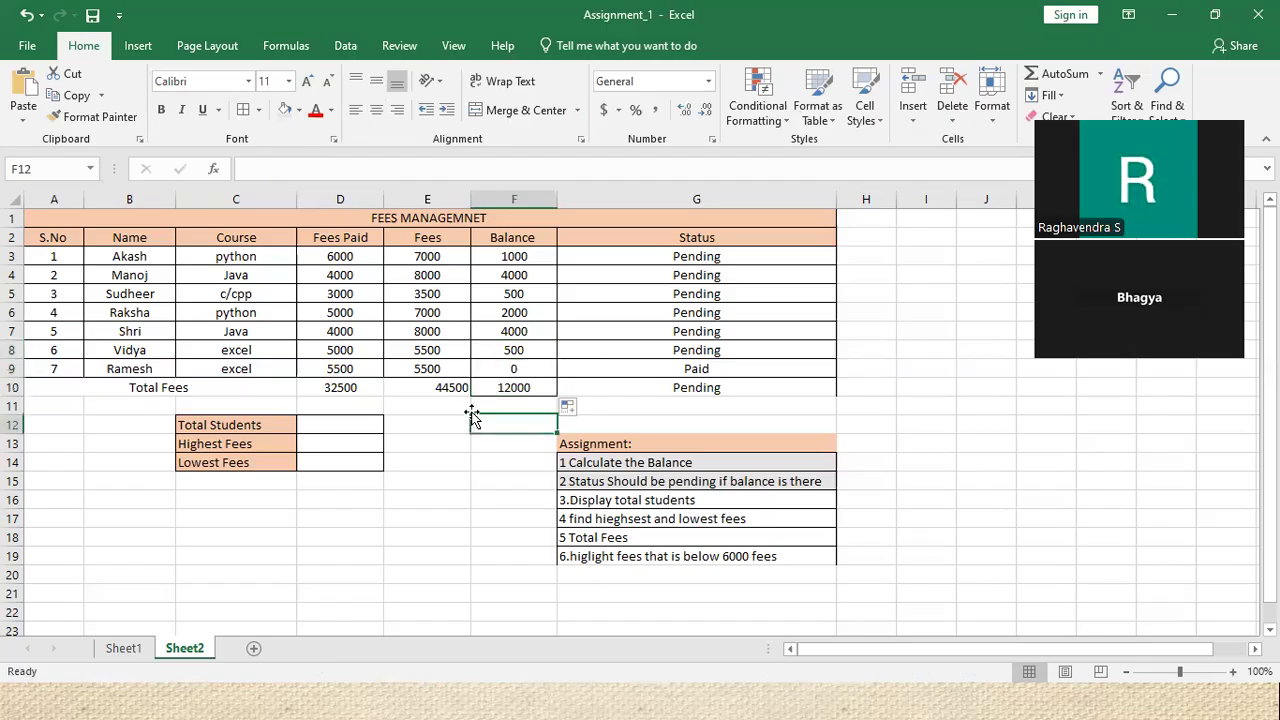
{"action": "left_click", "coordinate": [435, 392]}
{"action": "left_click", "coordinate": [364, 387]}
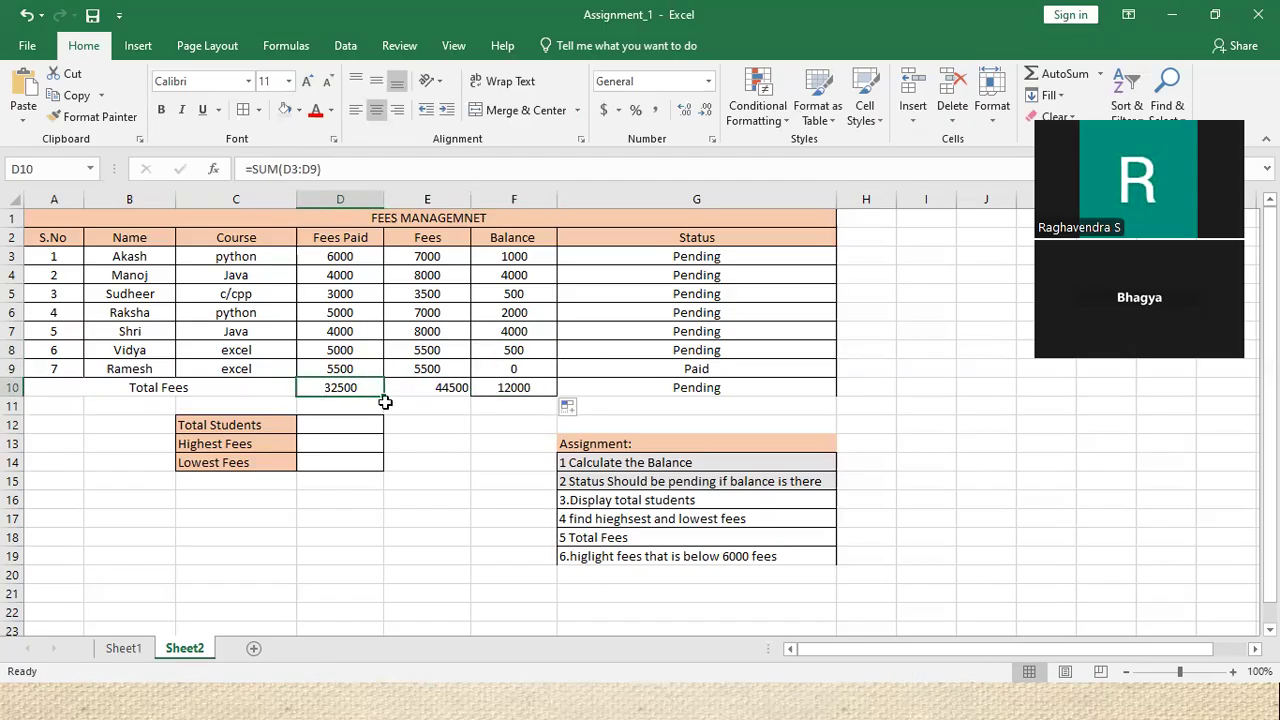
Shade the '5 Total Fees' assignment line in G18 light grey
{"action": "left_click", "coordinate": [602, 536]}
{"action": "left_click", "coordinate": [285, 109]}
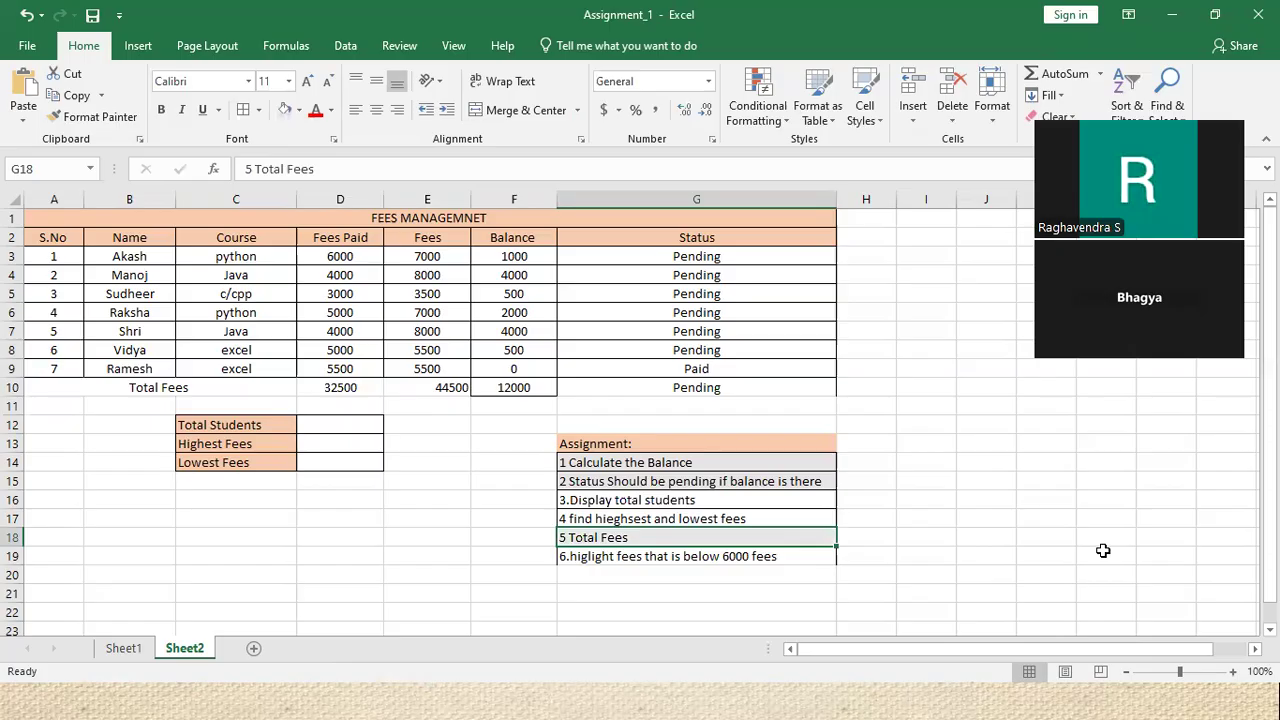
{"action": "key", "text": "alt+Tab"}
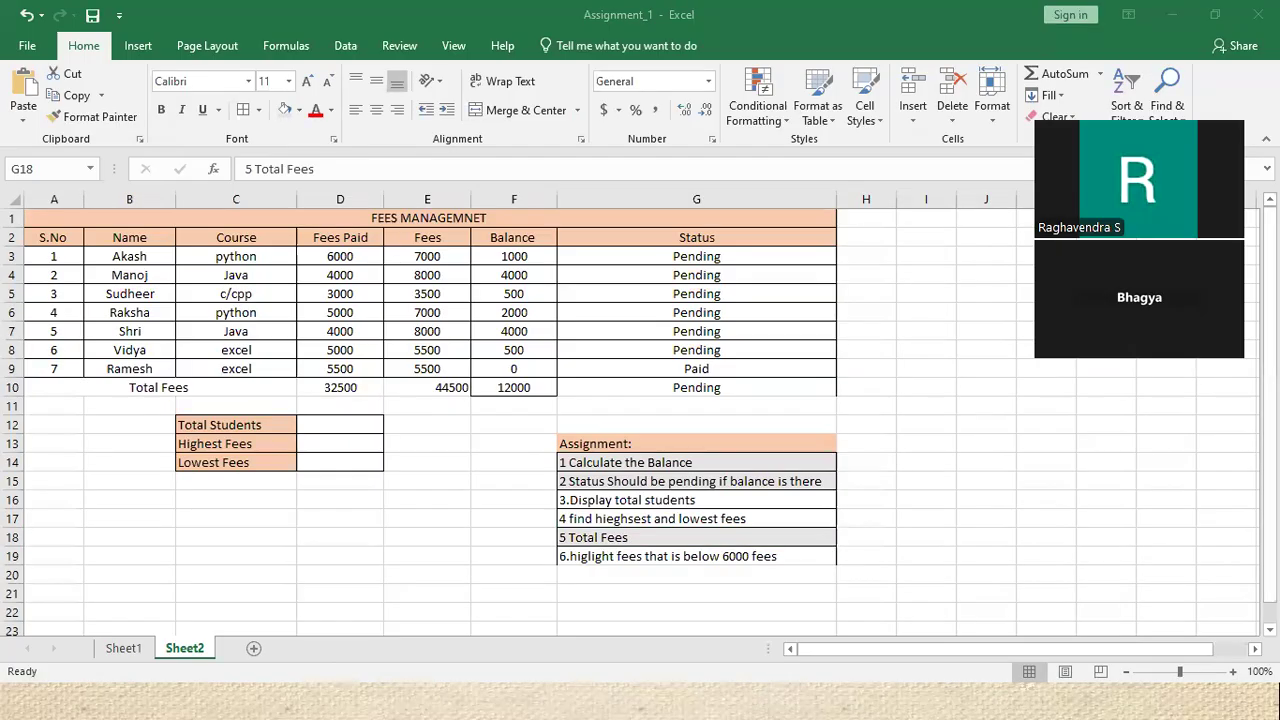
{"action": "left_click", "coordinate": [332, 427]}
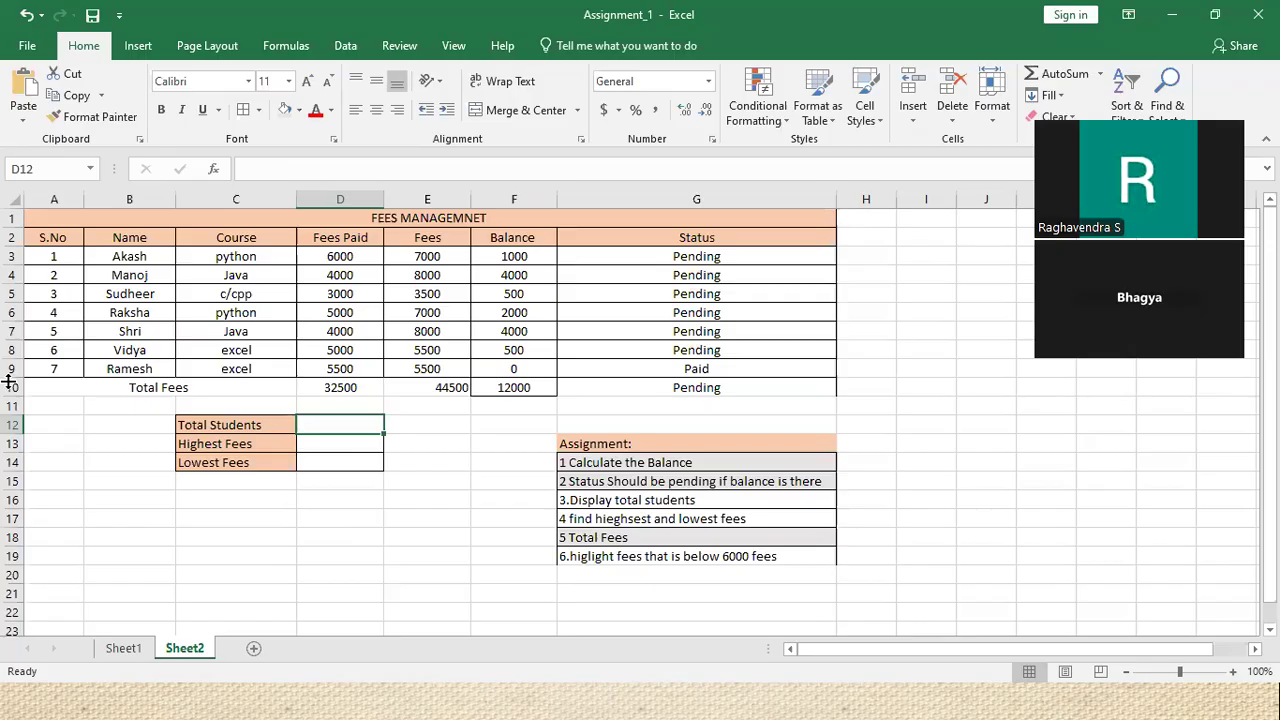
Count the student names in D12 with =COUNTA(B3:B9) instead of COUNT, showing 7
{"action": "left_click_drag", "start_coordinate": [44, 256], "coordinate": [53, 368]}
{"action": "left_click", "coordinate": [359, 430]}
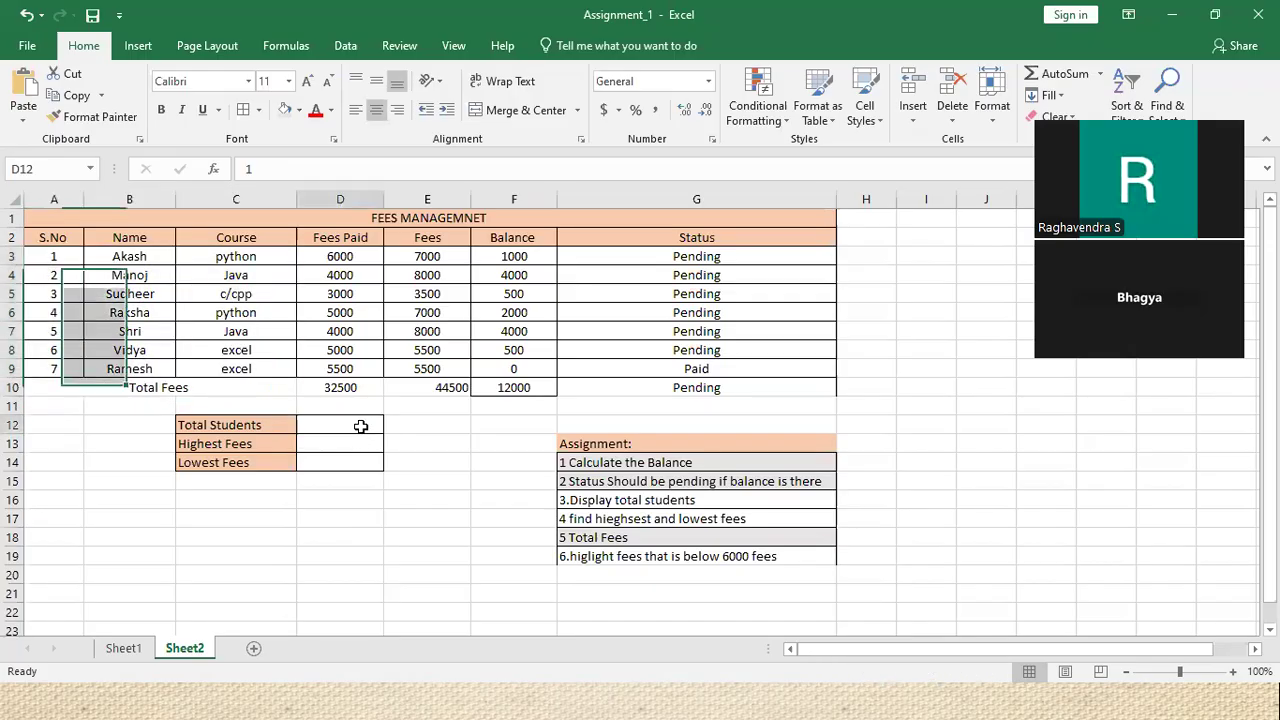
{"action": "double_click", "coordinate": [361, 427]}
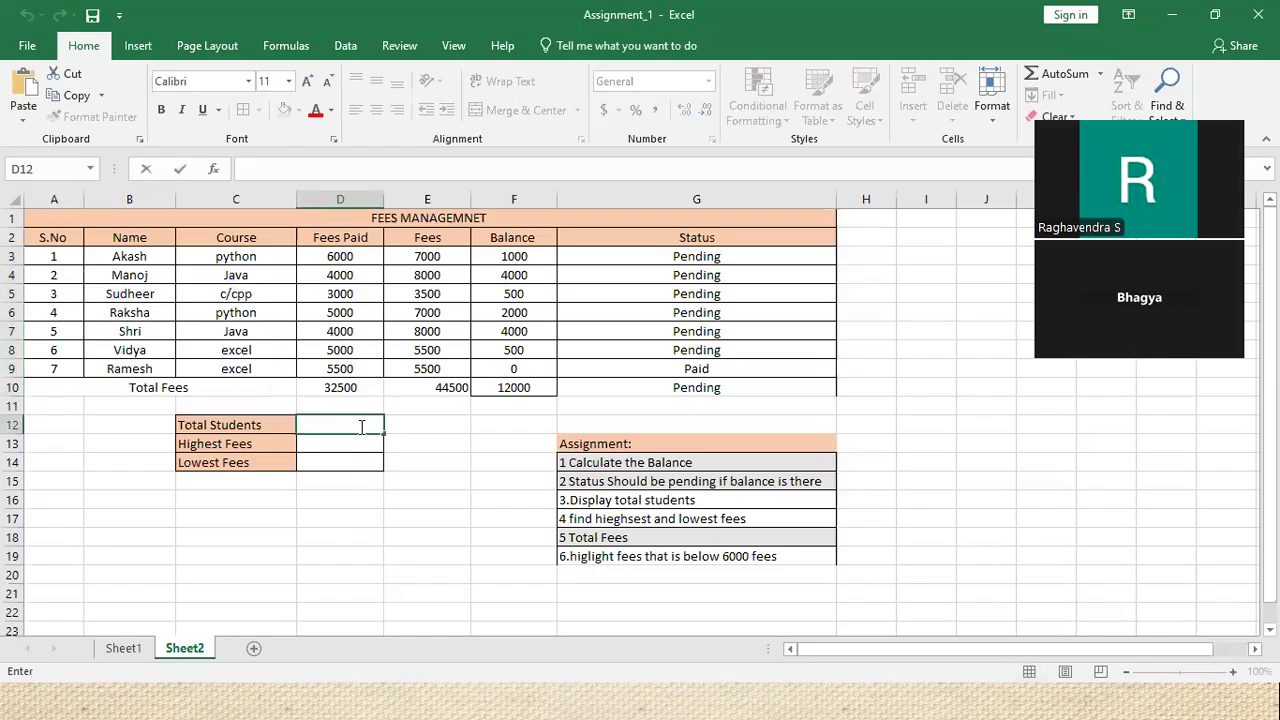
{"action": "type", "text": "="}
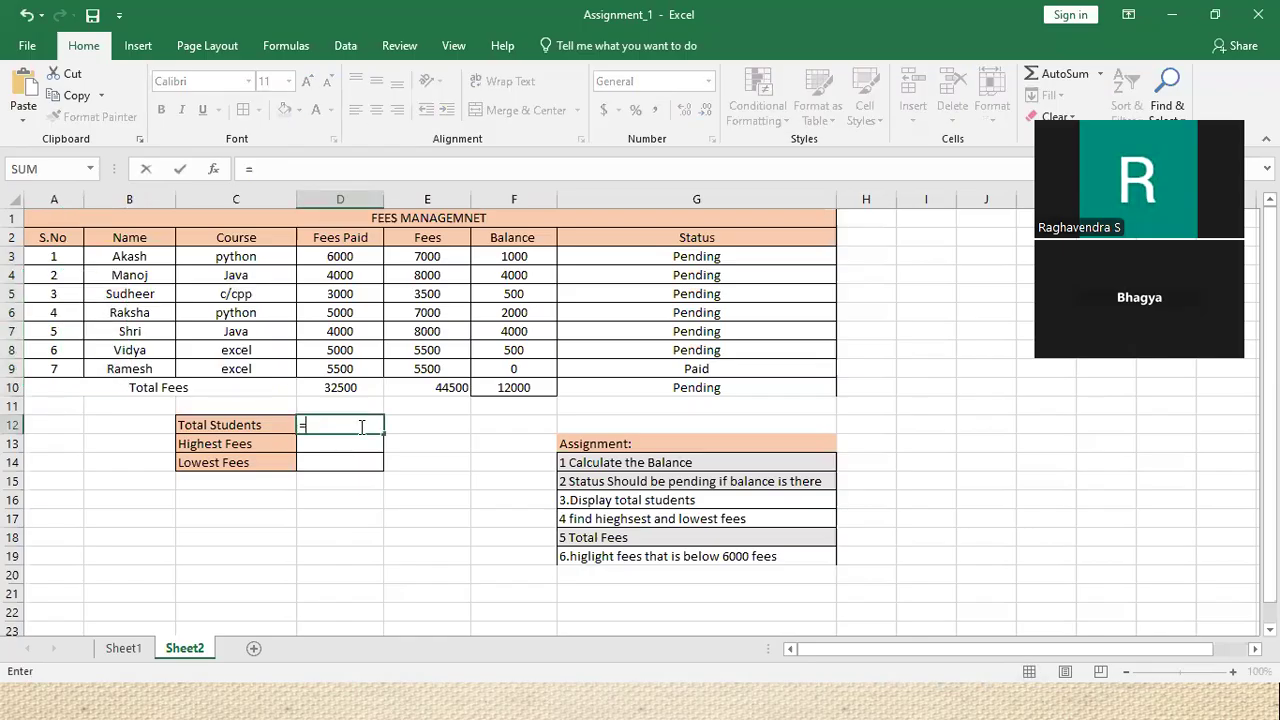
{"action": "type", "text": "COUNT"}
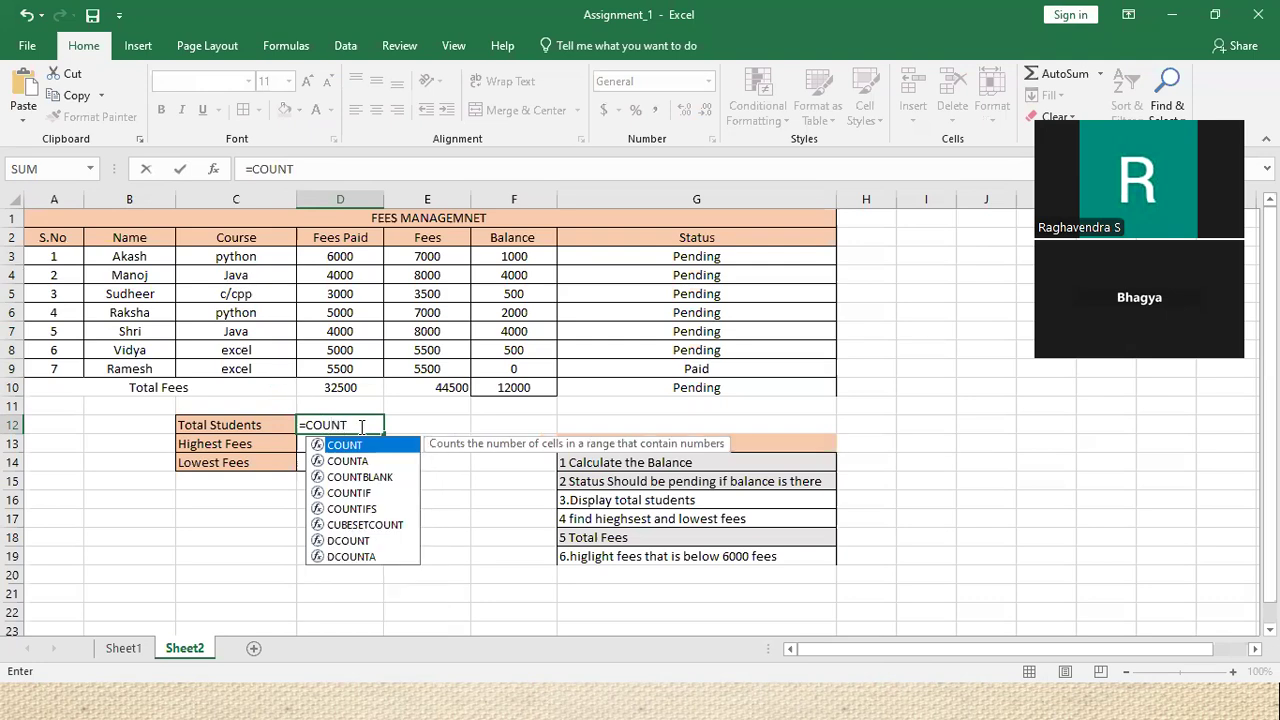
{"action": "type", "text": "("}
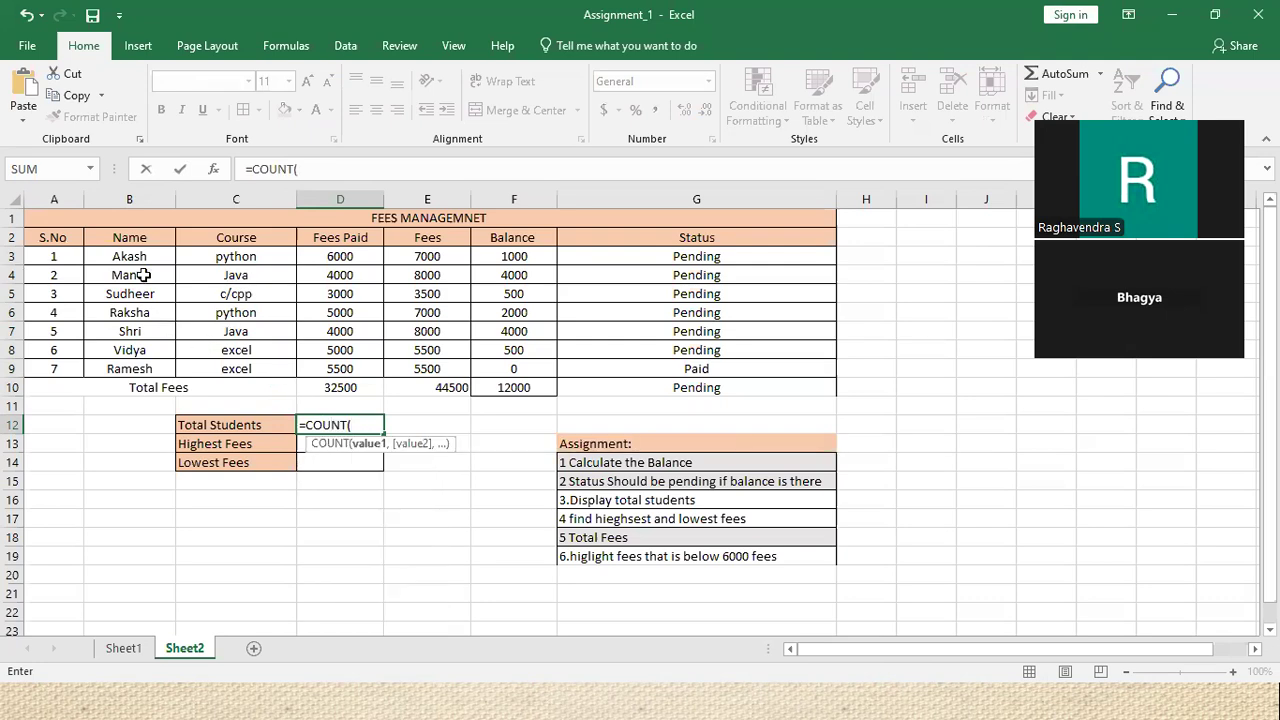
{"action": "left_click_drag", "start_coordinate": [133, 256], "coordinate": [124, 368]}
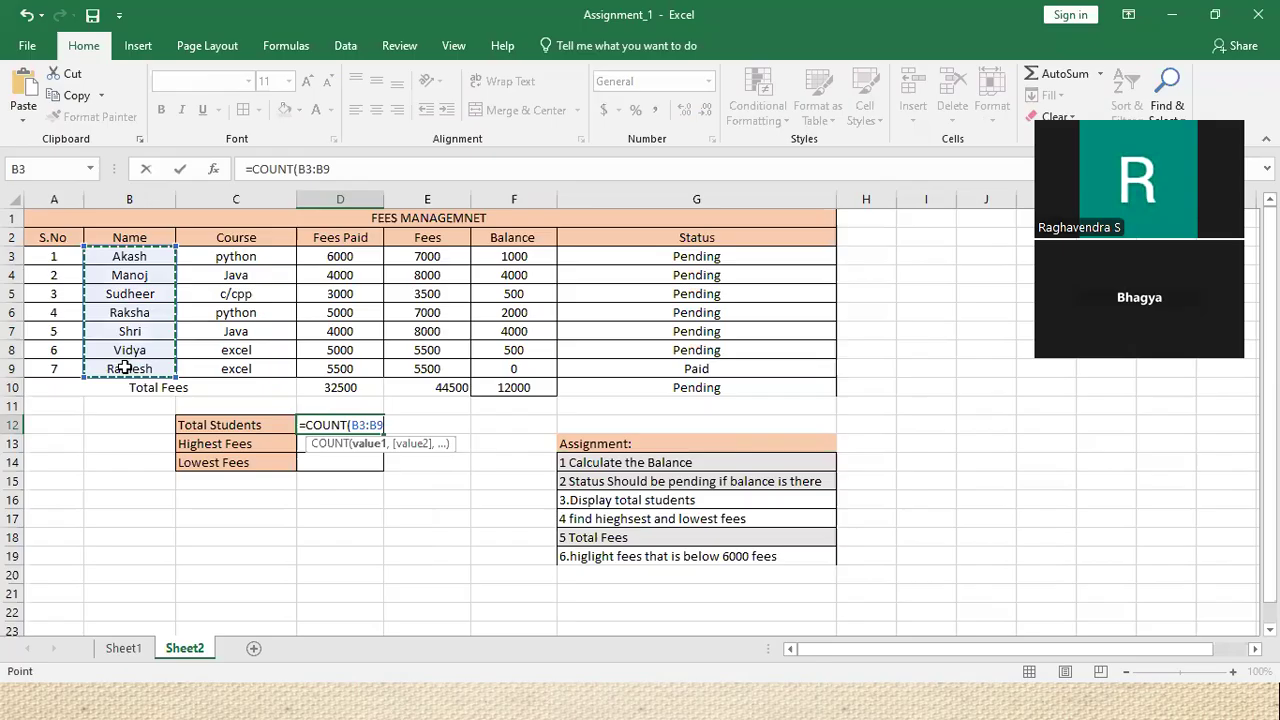
{"action": "type", "text": ")"}
{"action": "key", "text": "Return"}
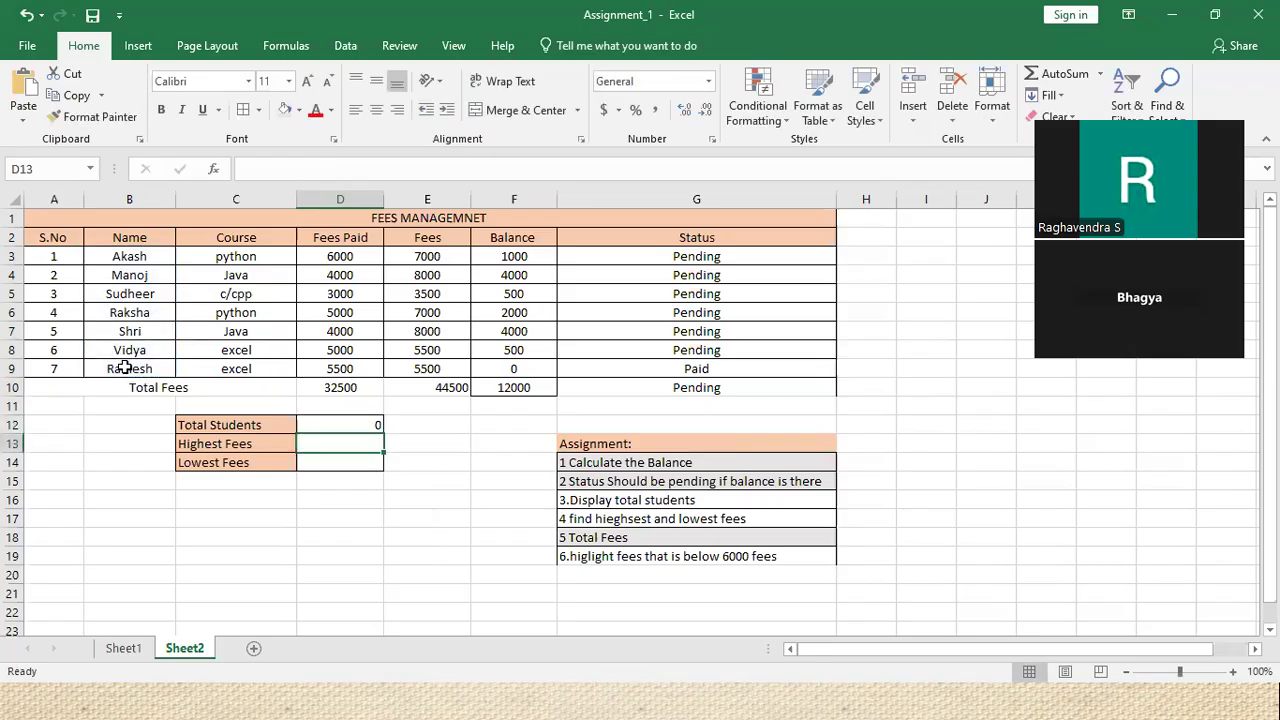
{"action": "left_click", "coordinate": [365, 428]}
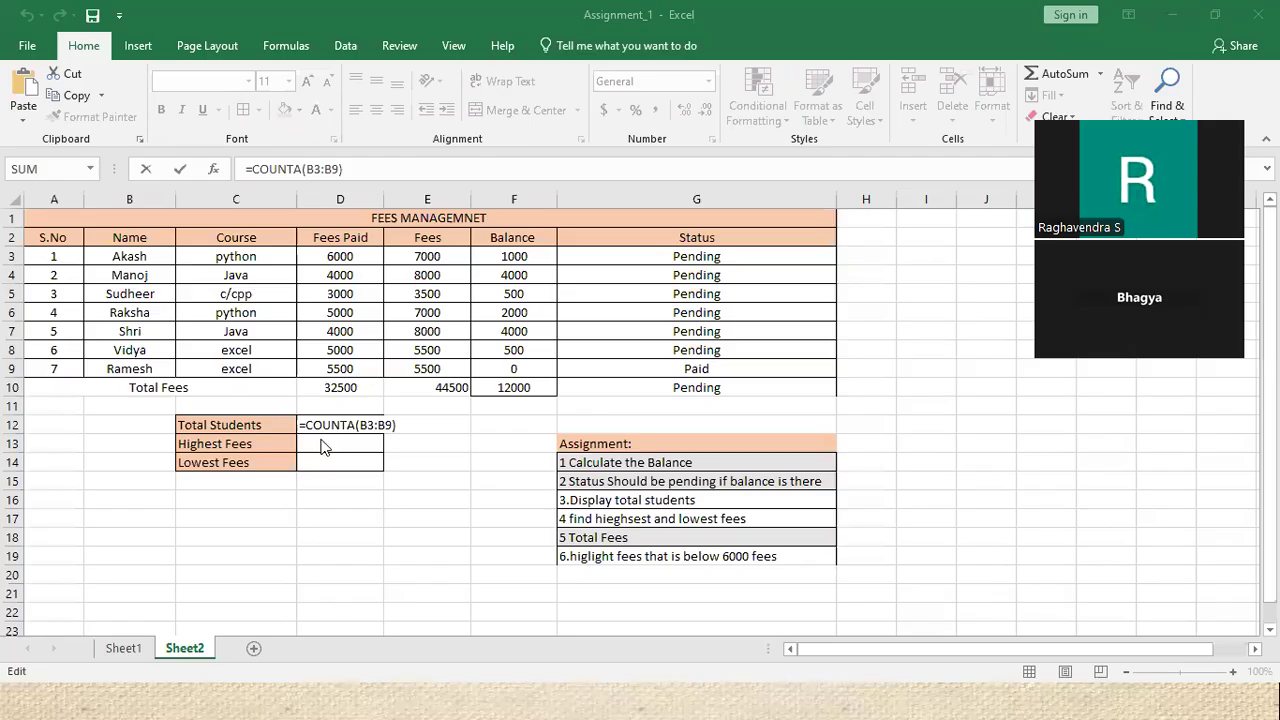
{"action": "left_click", "coordinate": [357, 424]}
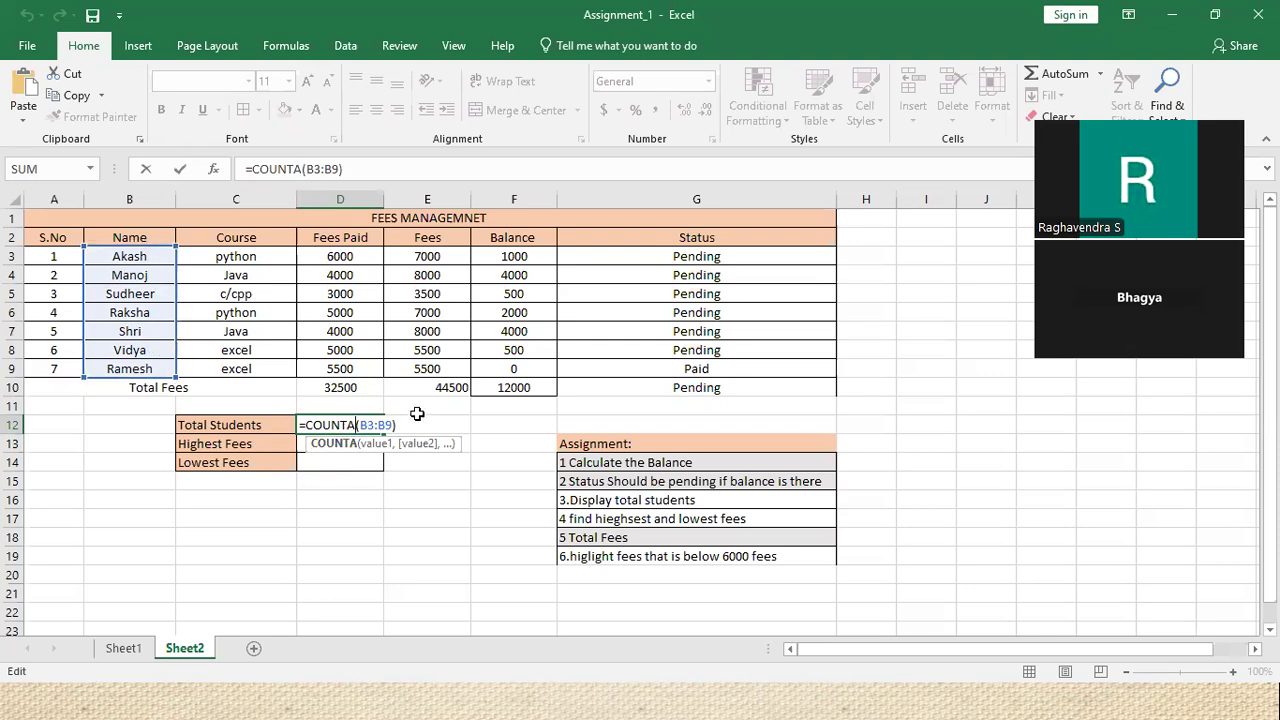
{"action": "key", "text": "Return"}
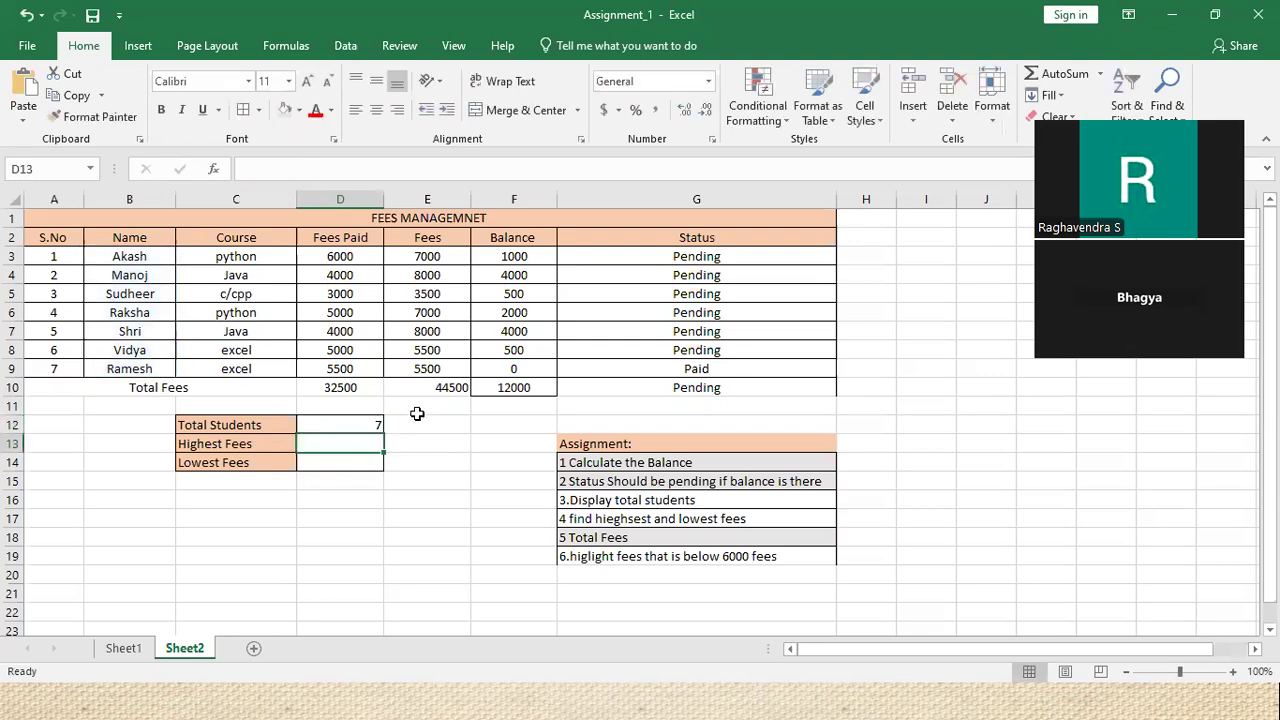
Insert a blank row 9 above the last student and give it serial number 7
{"action": "left_click", "coordinate": [14, 370]}
{"action": "right_click", "coordinate": [16, 372]}
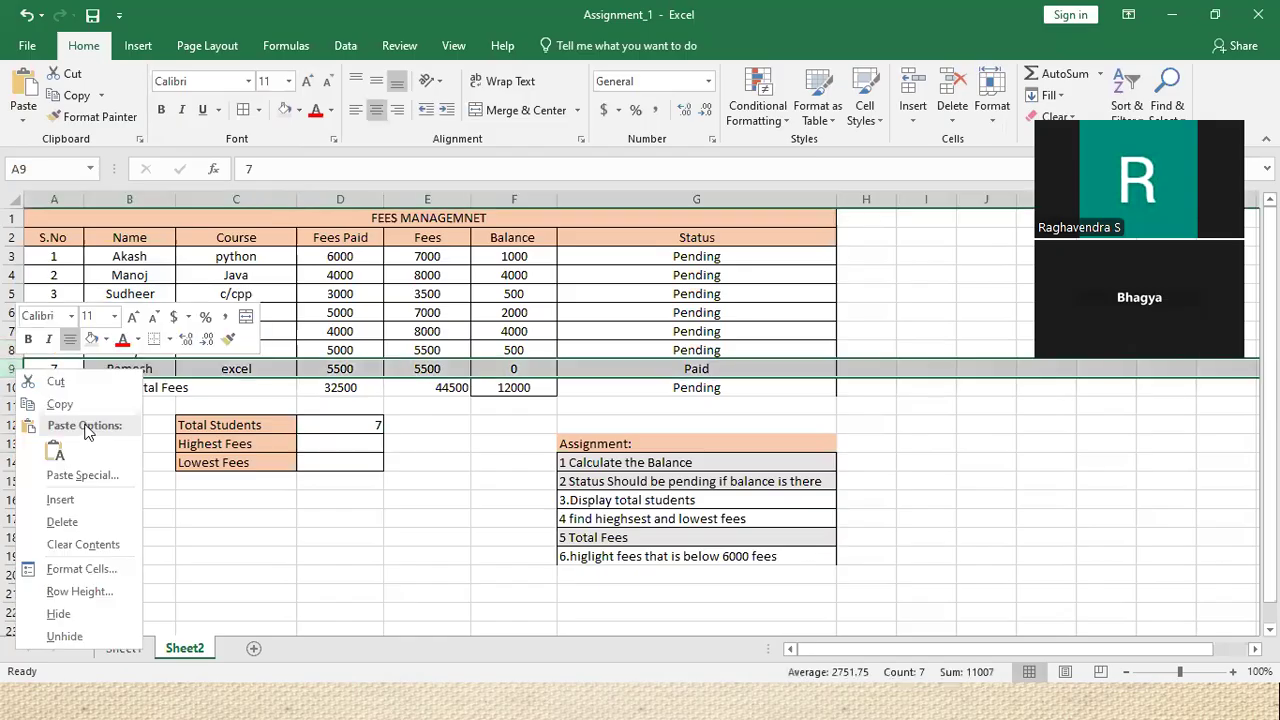
{"action": "left_click", "coordinate": [60, 500]}
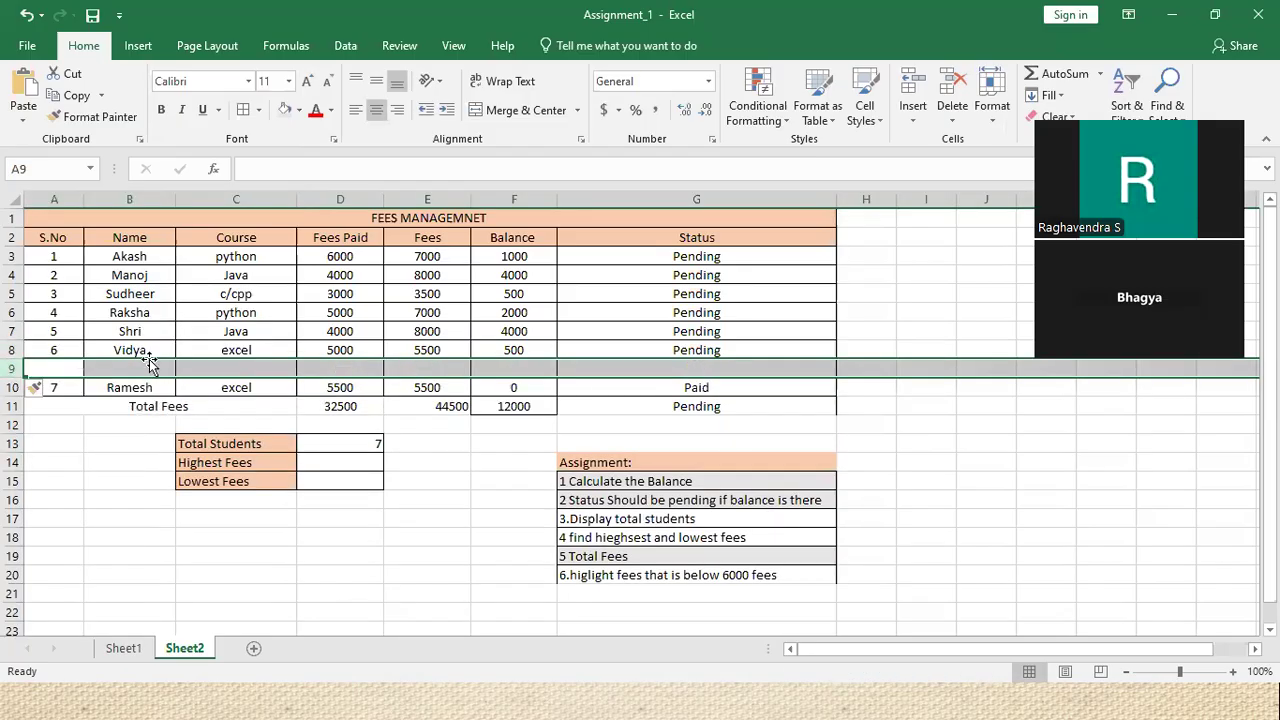
{"action": "left_click", "coordinate": [57, 368]}
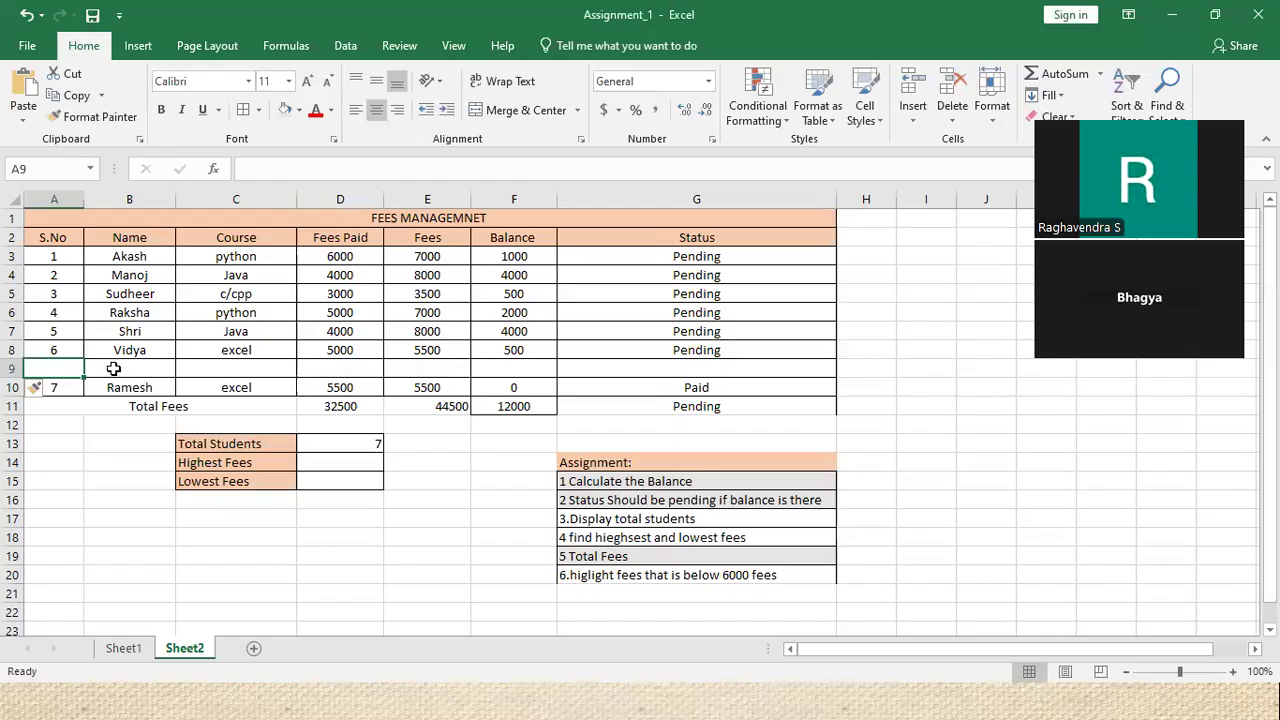
{"action": "type", "text": "7"}
Enter course ADAVNCE JAVA, 4550 paid and 7000 fees in the new row, then save
{"action": "left_click", "coordinate": [149, 366]}
{"action": "left_click", "coordinate": [232, 366]}
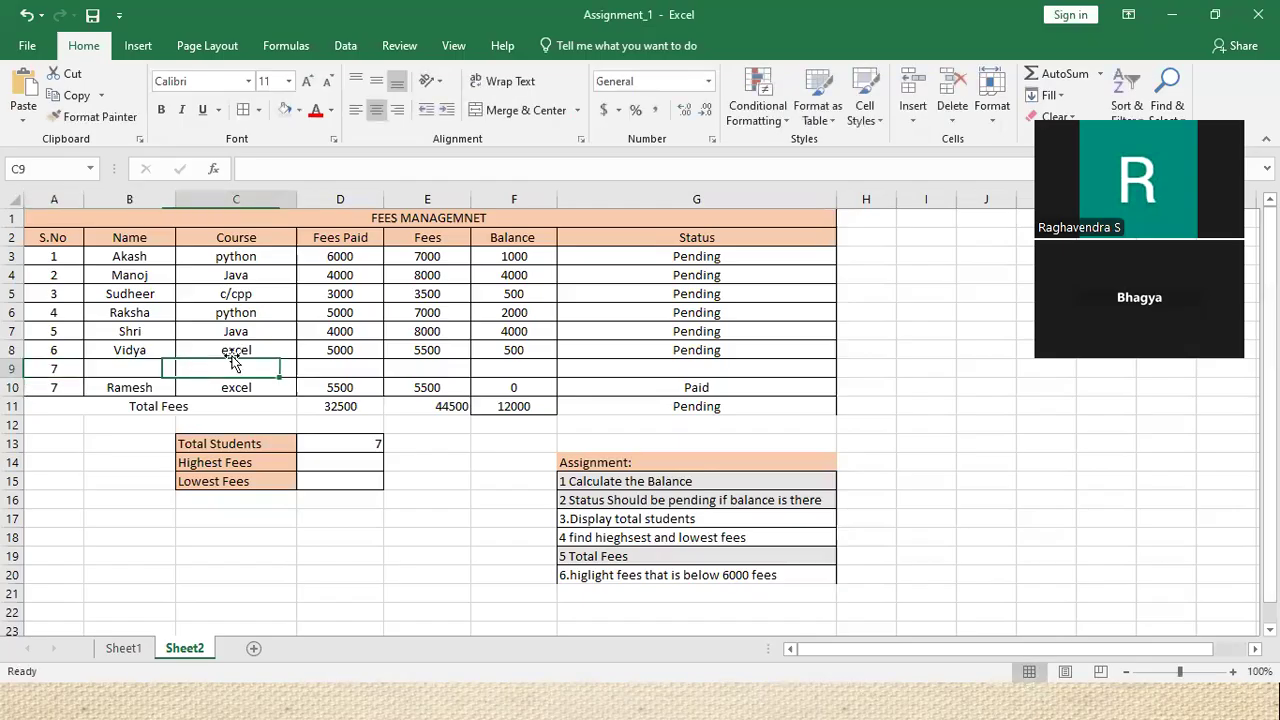
{"action": "type", "text": "AD"}
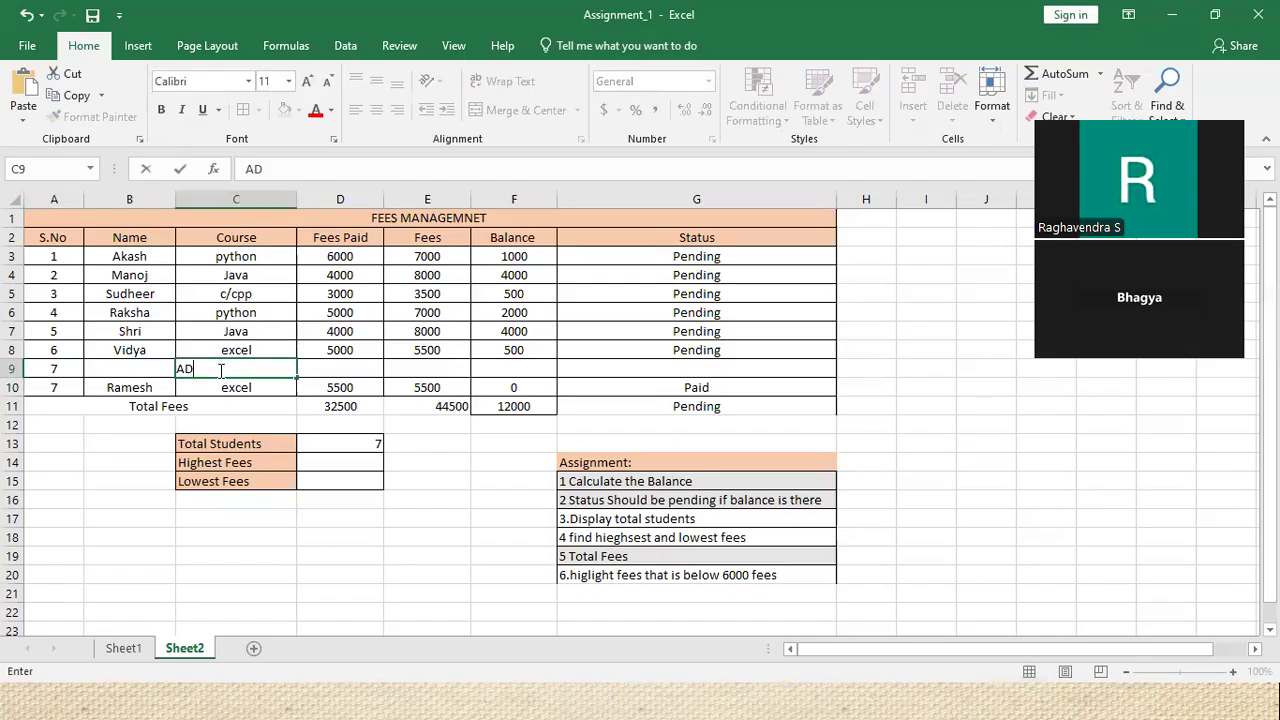
{"action": "type", "text": "AVNCD"}
{"action": "type", "text": " JAVA"}
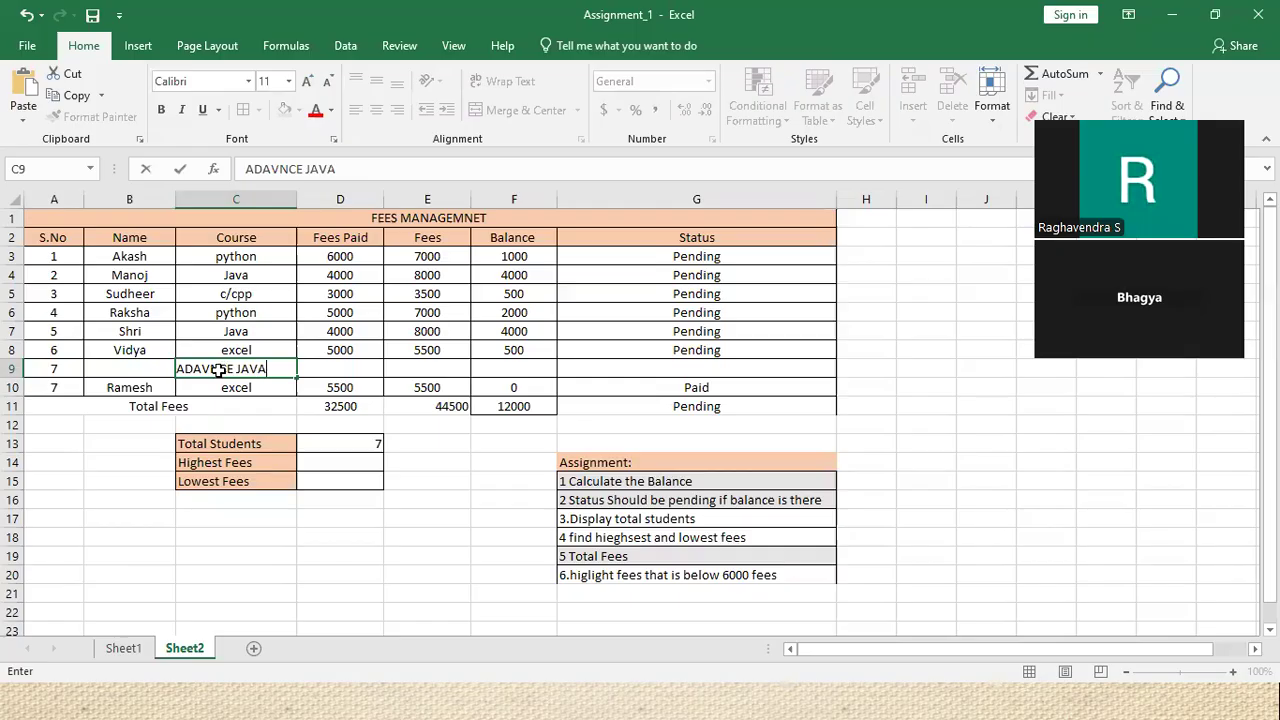
{"action": "key", "text": "Tab"}
{"action": "type", "text": "455"}
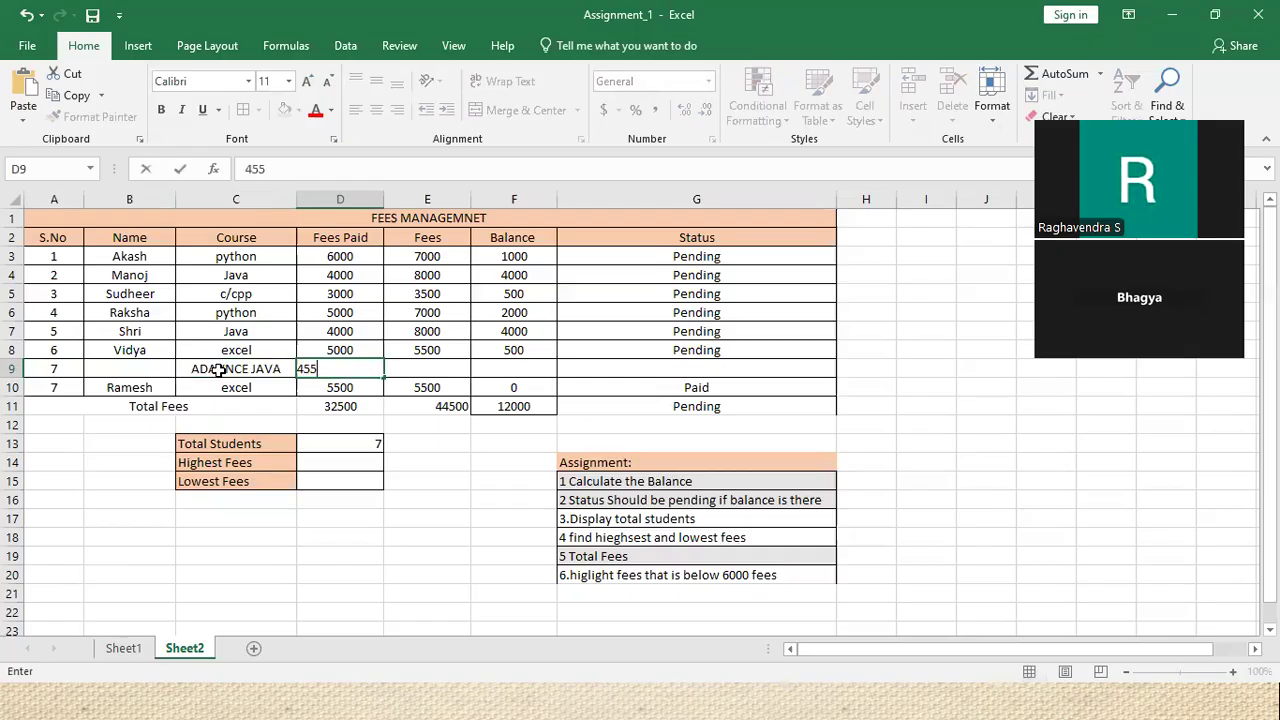
{"action": "key", "text": "Tab"}
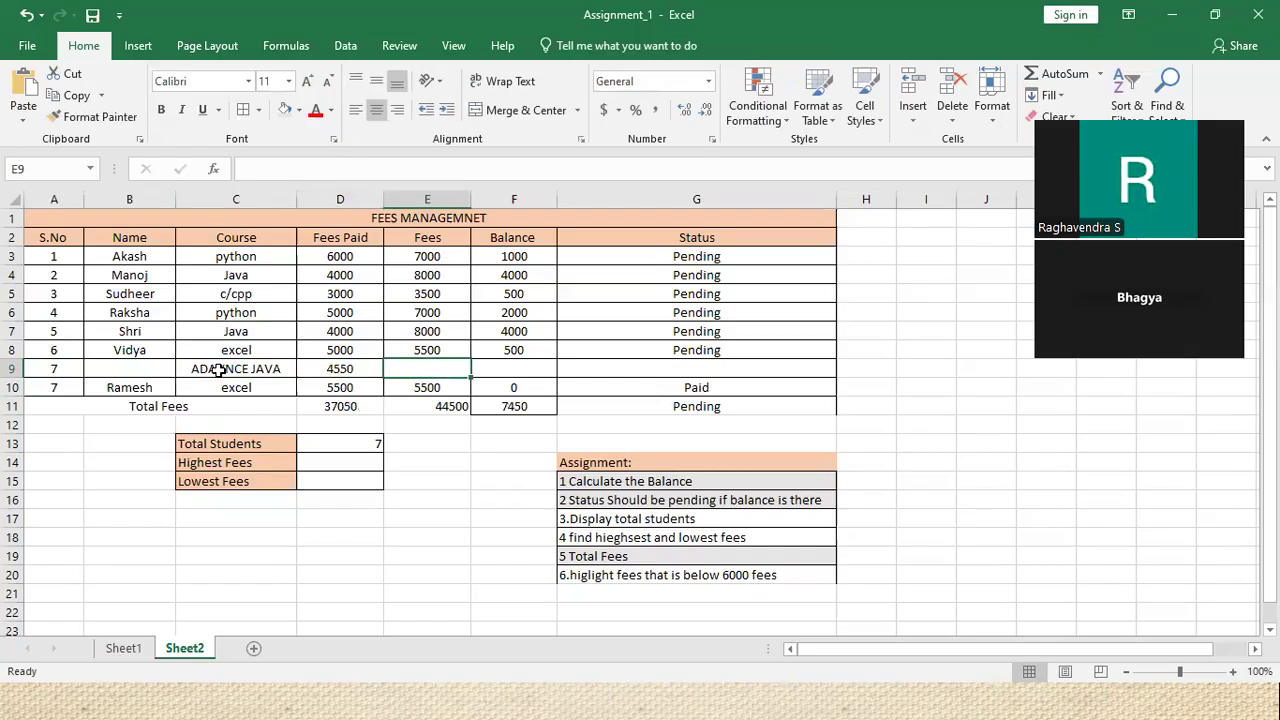
{"action": "type", "text": "7000"}
{"action": "key", "text": "Tab"}
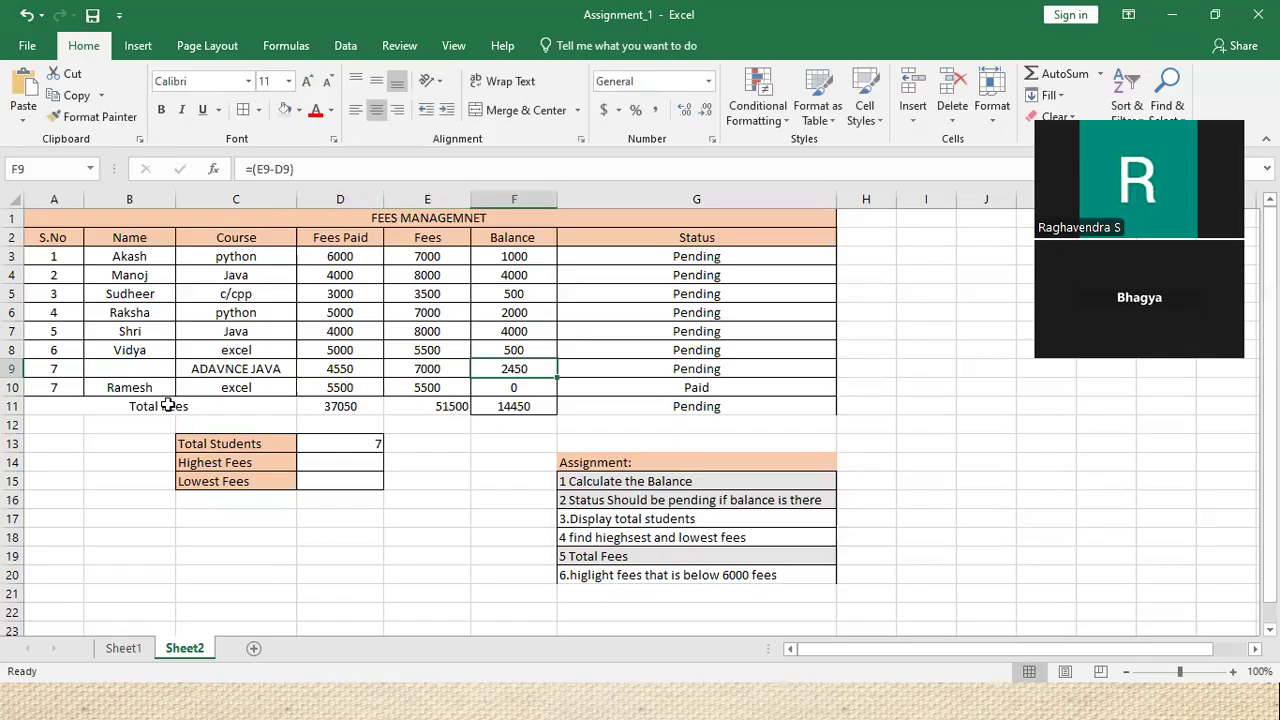
{"action": "key", "text": "ctrl+s"}
Commit the Total Students formula =COUNTA(B3:B10), which counts the names and shows 7
{"action": "left_click", "coordinate": [318, 442]}
{"action": "double_click", "coordinate": [321, 442]}
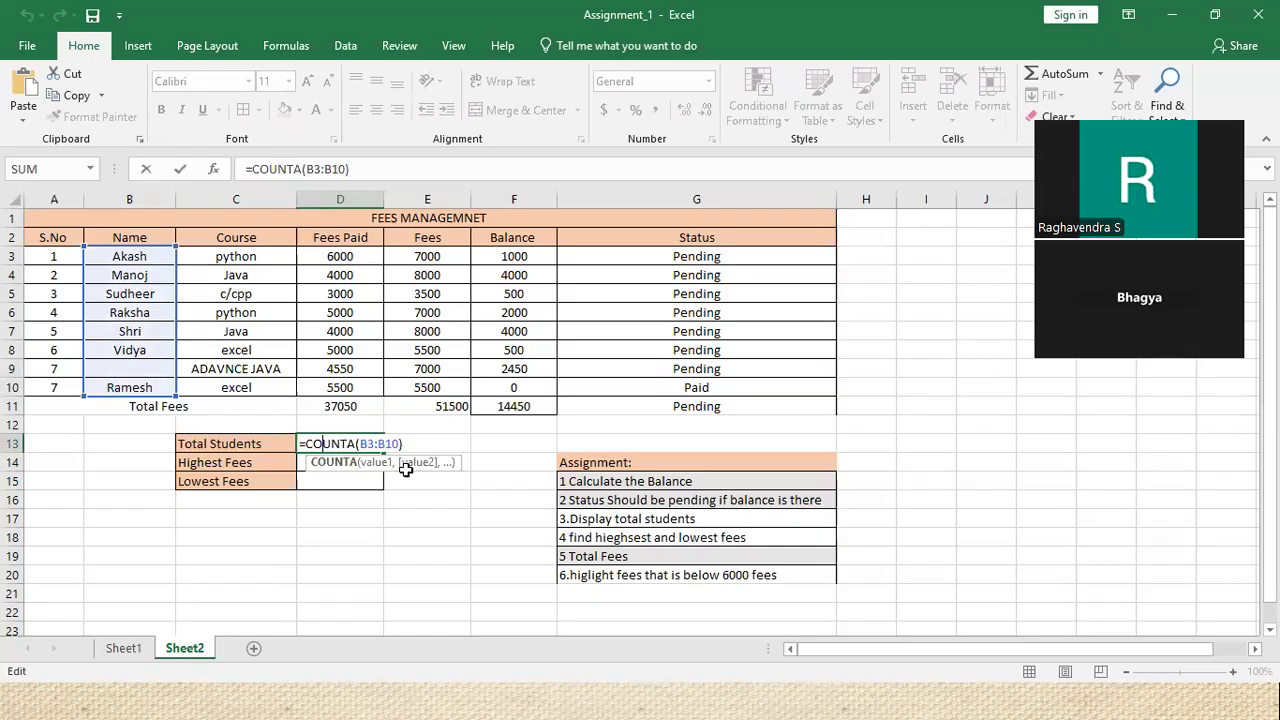
{"action": "key", "text": "Return"}
{"action": "left_click", "coordinate": [131, 374]}
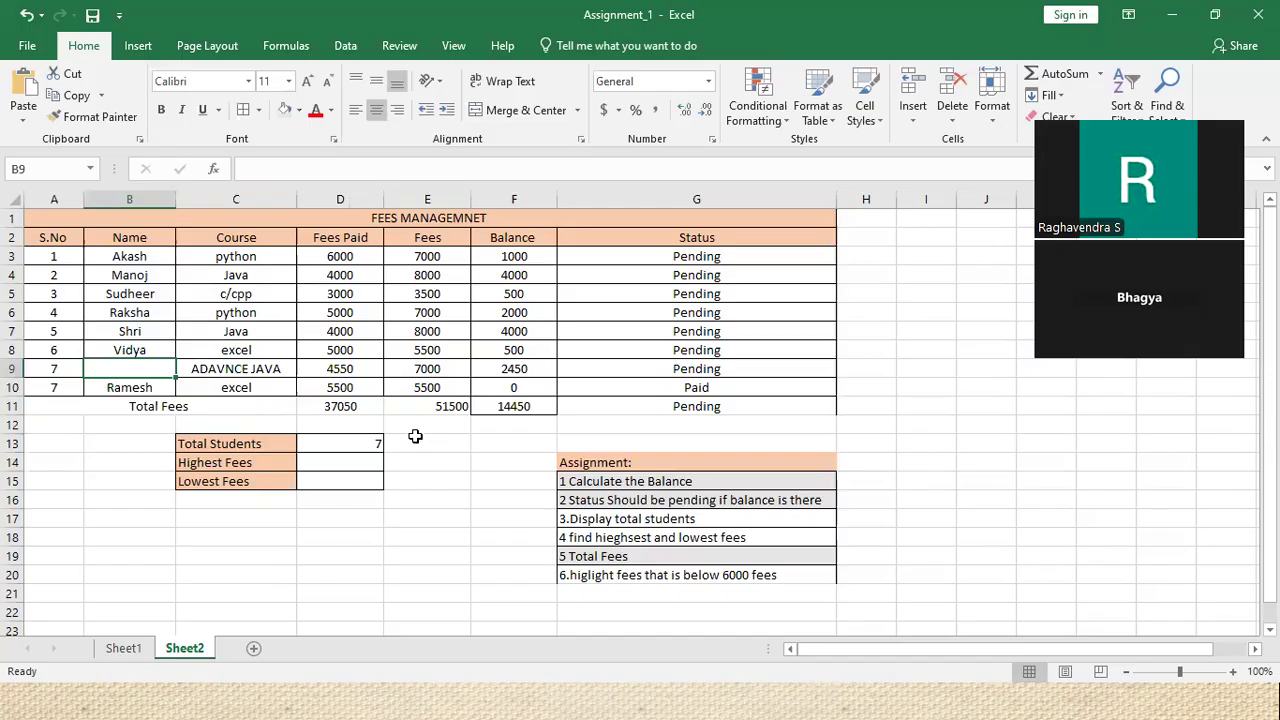
{"action": "left_click", "coordinate": [131, 257]}
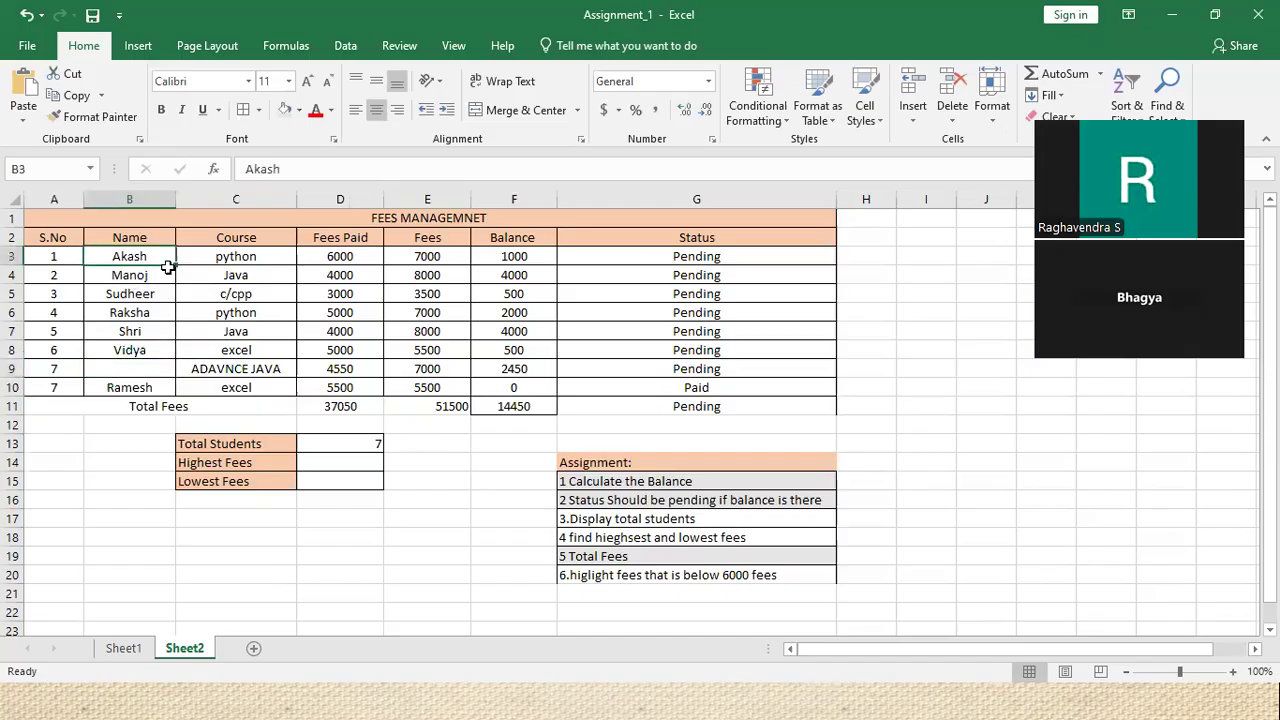
{"action": "double_click", "coordinate": [378, 446]}
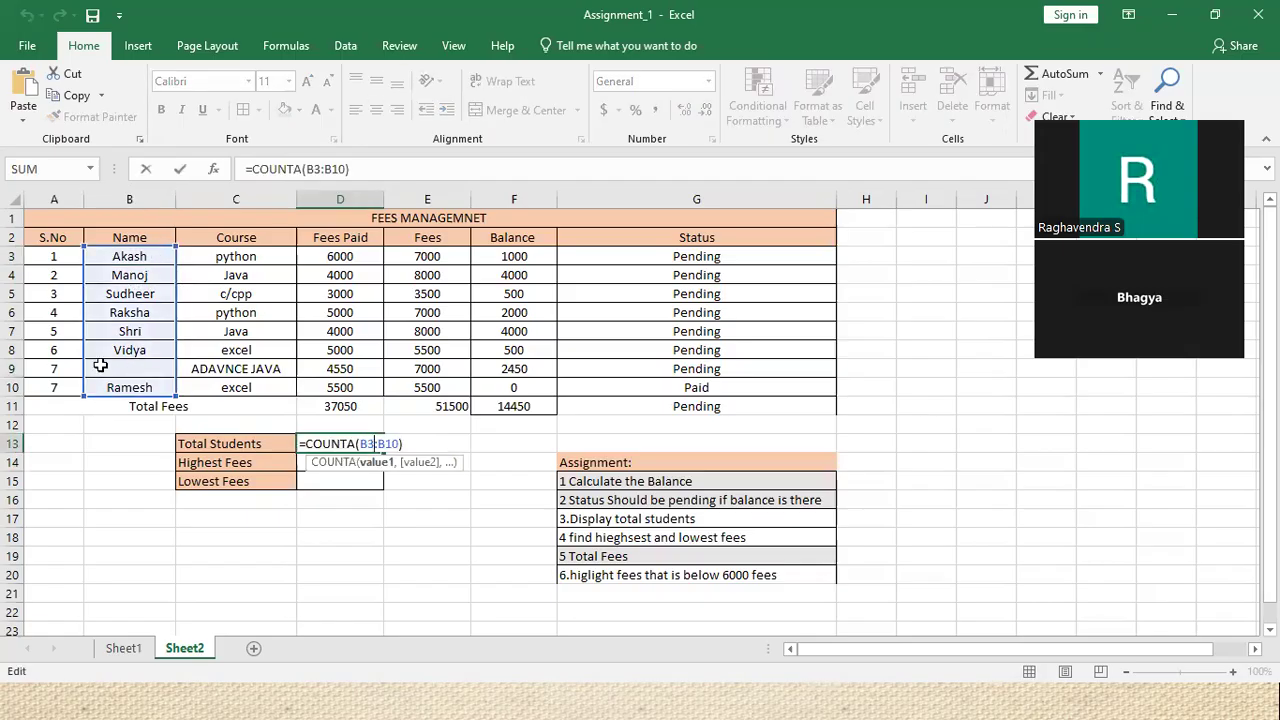
Renumber the last student's serial number to 8
{"action": "left_click", "coordinate": [65, 384]}
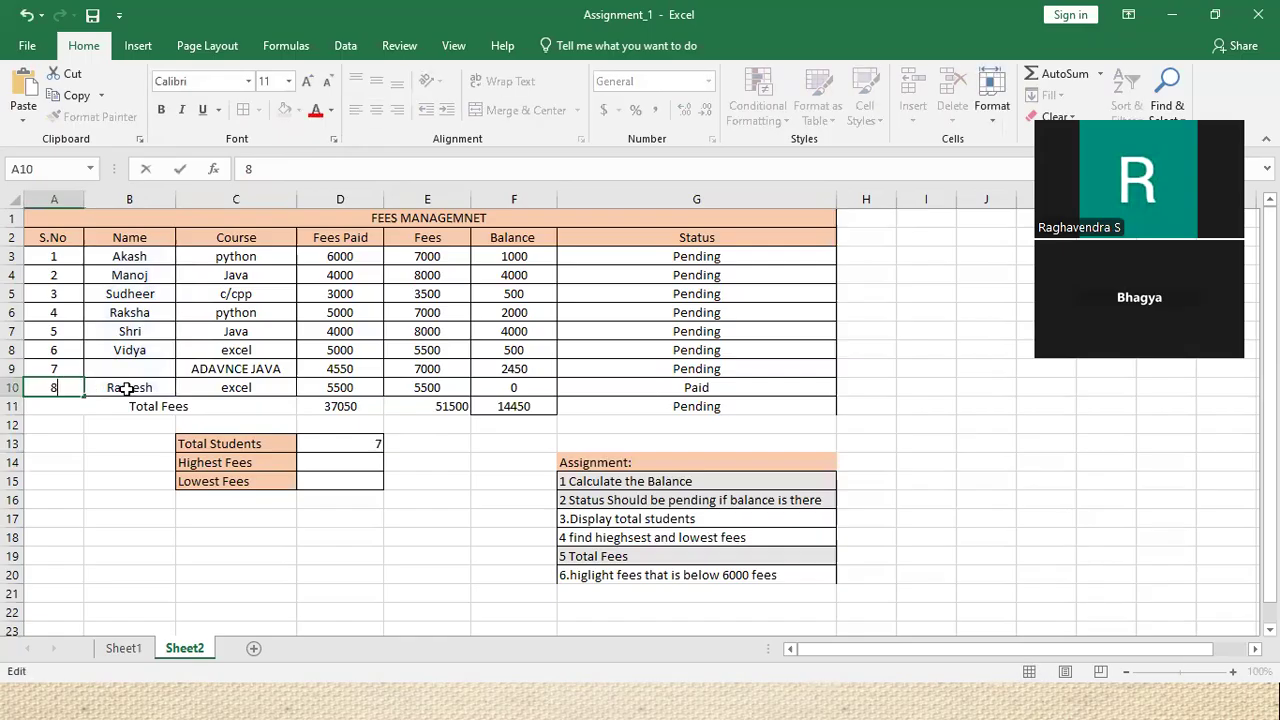
{"action": "left_click_drag", "start_coordinate": [127, 389], "coordinate": [128, 397]}
{"action": "left_click", "coordinate": [491, 457]}
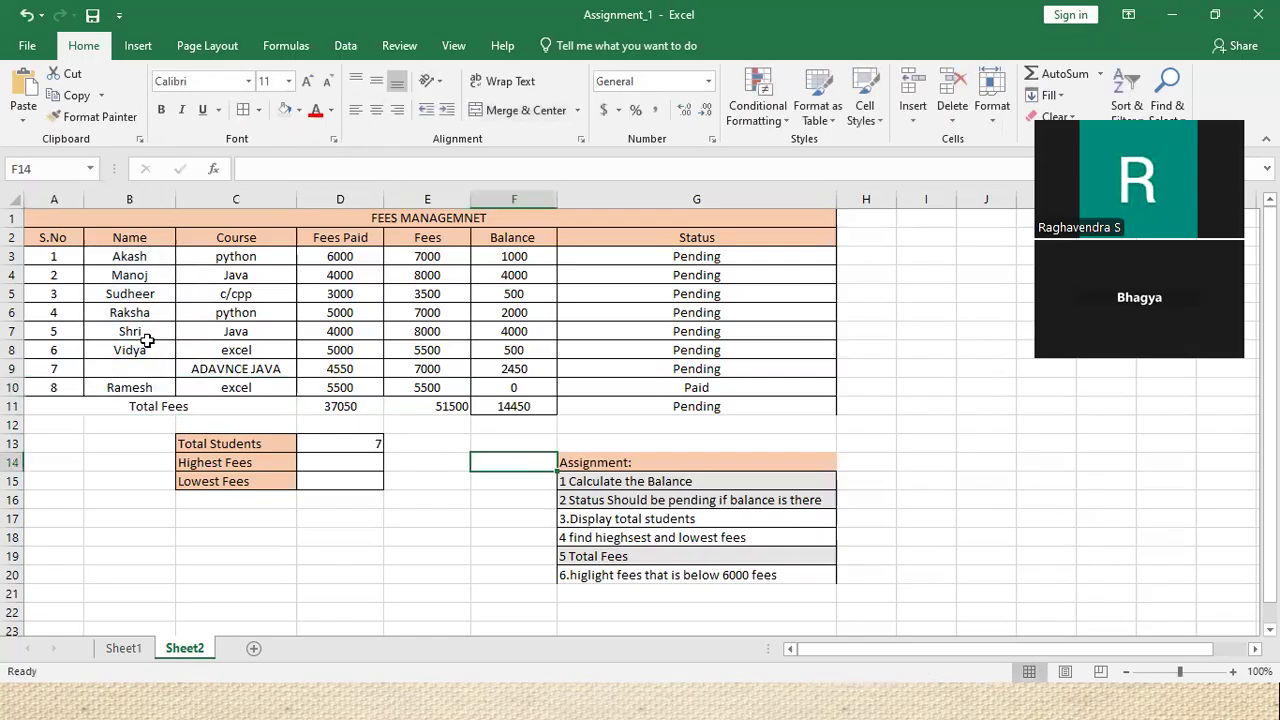
{"action": "left_click_drag", "start_coordinate": [129, 256], "coordinate": [290, 412]}
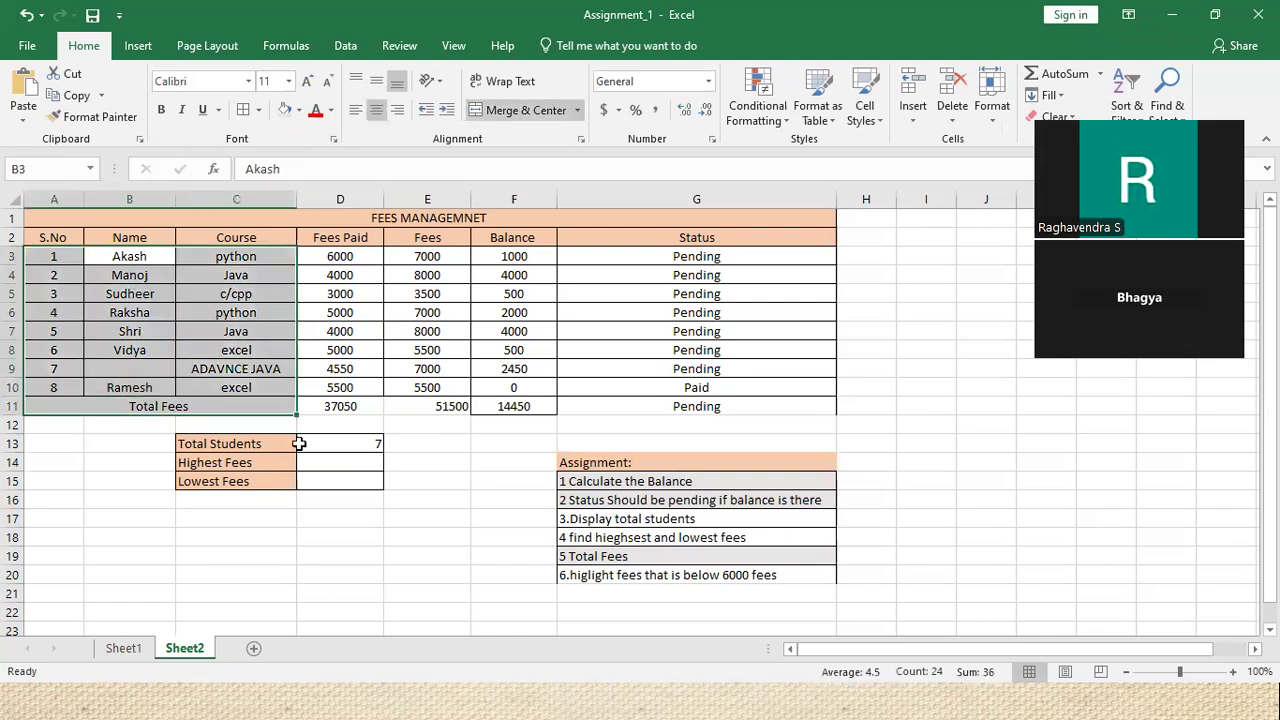
{"action": "left_click", "coordinate": [421, 445]}
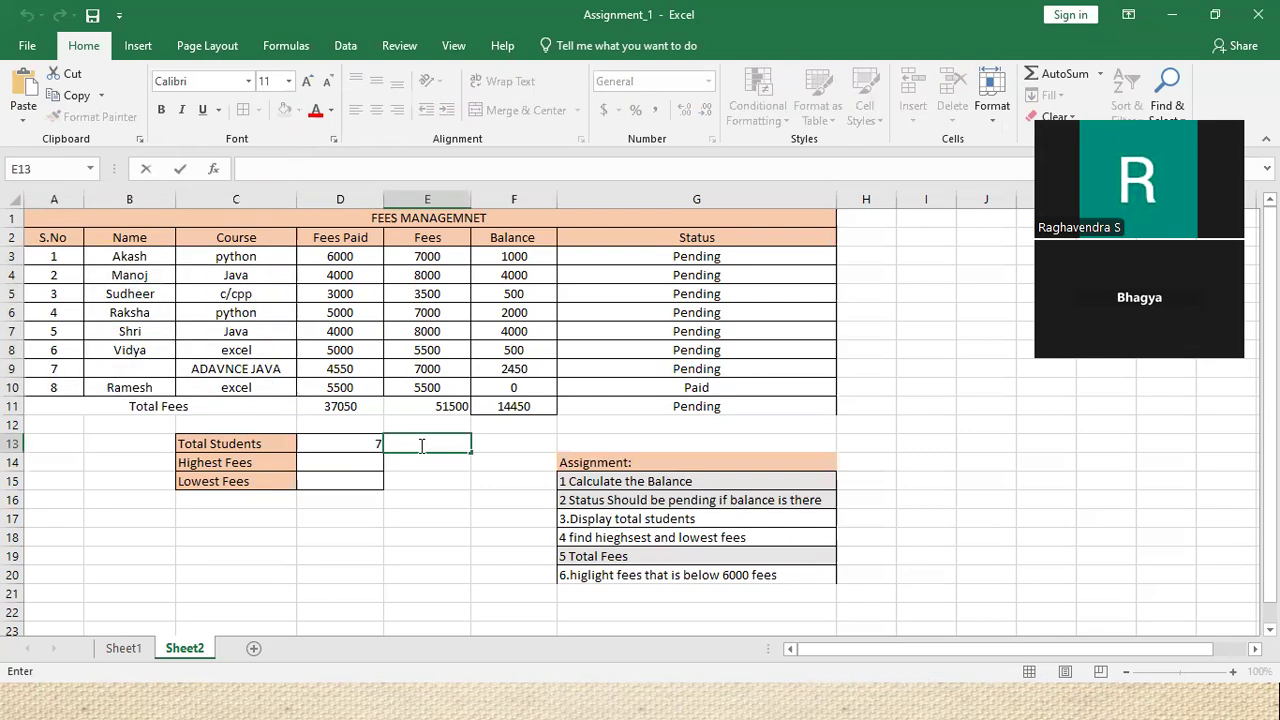
Add the note 'IT WILL PRINT NON EMPTY CELLS' beside the Total Students count of 7
{"action": "type", "text": "IT WILL PRINT NON EM"}
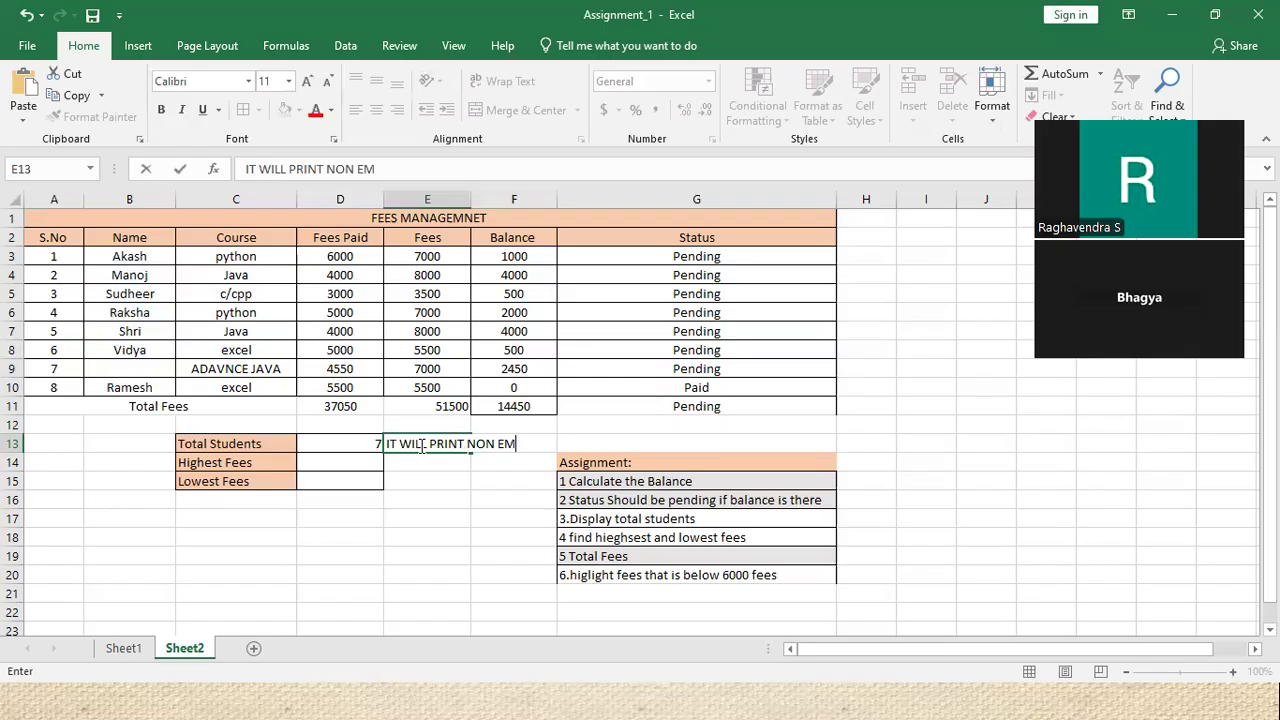
{"action": "type", "text": "PTY CELLS"}
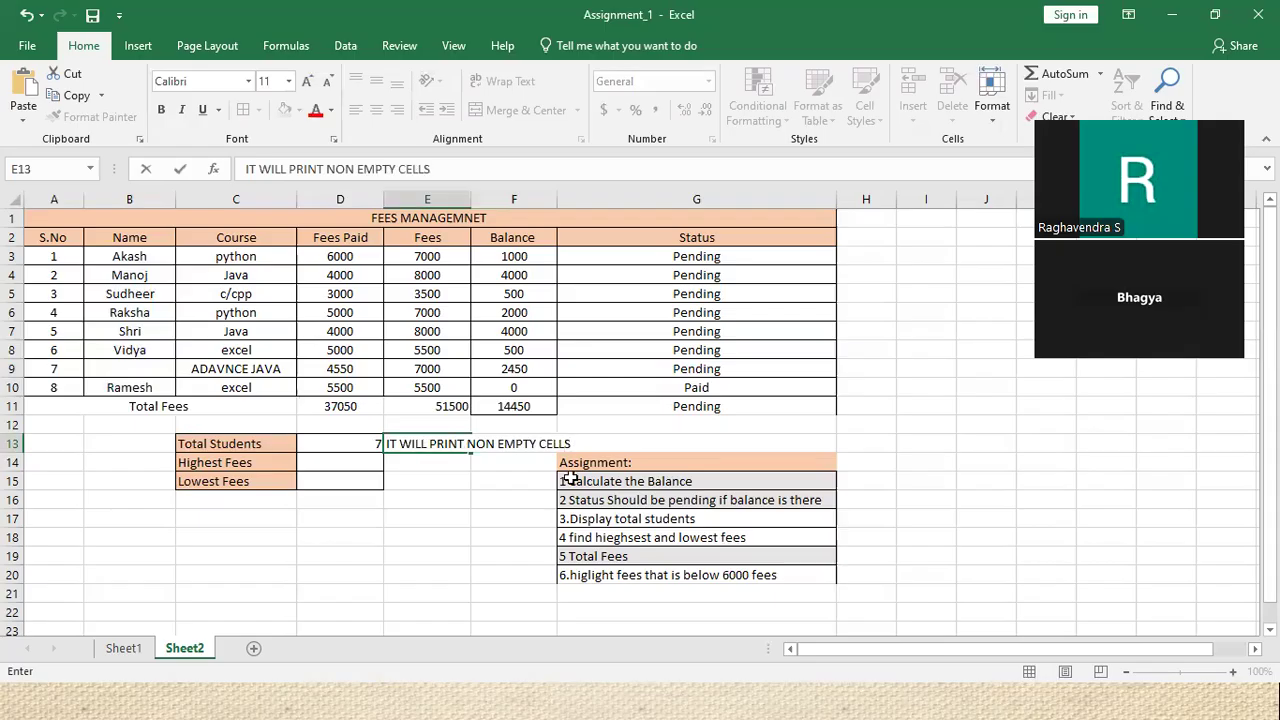
{"action": "left_click", "coordinate": [737, 424]}
{"action": "left_click", "coordinate": [367, 443]}
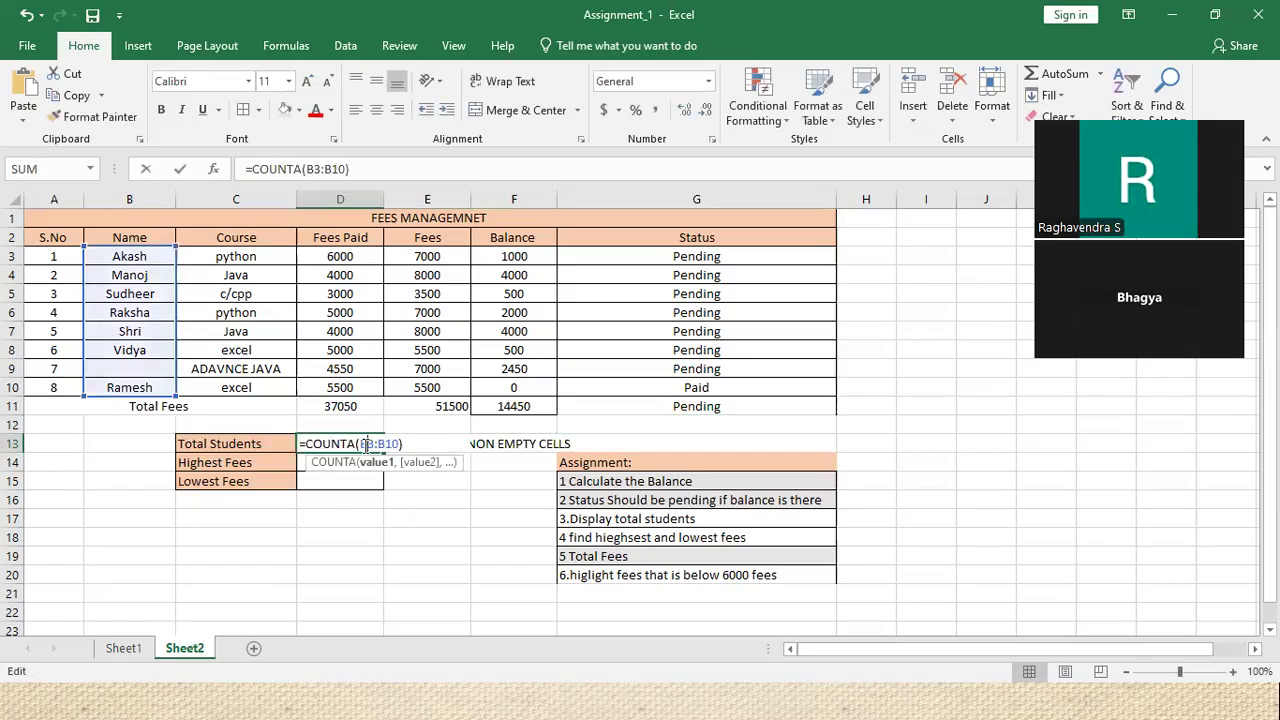
{"action": "double_click", "coordinate": [360, 446]}
{"action": "left_click", "coordinate": [355, 458]}
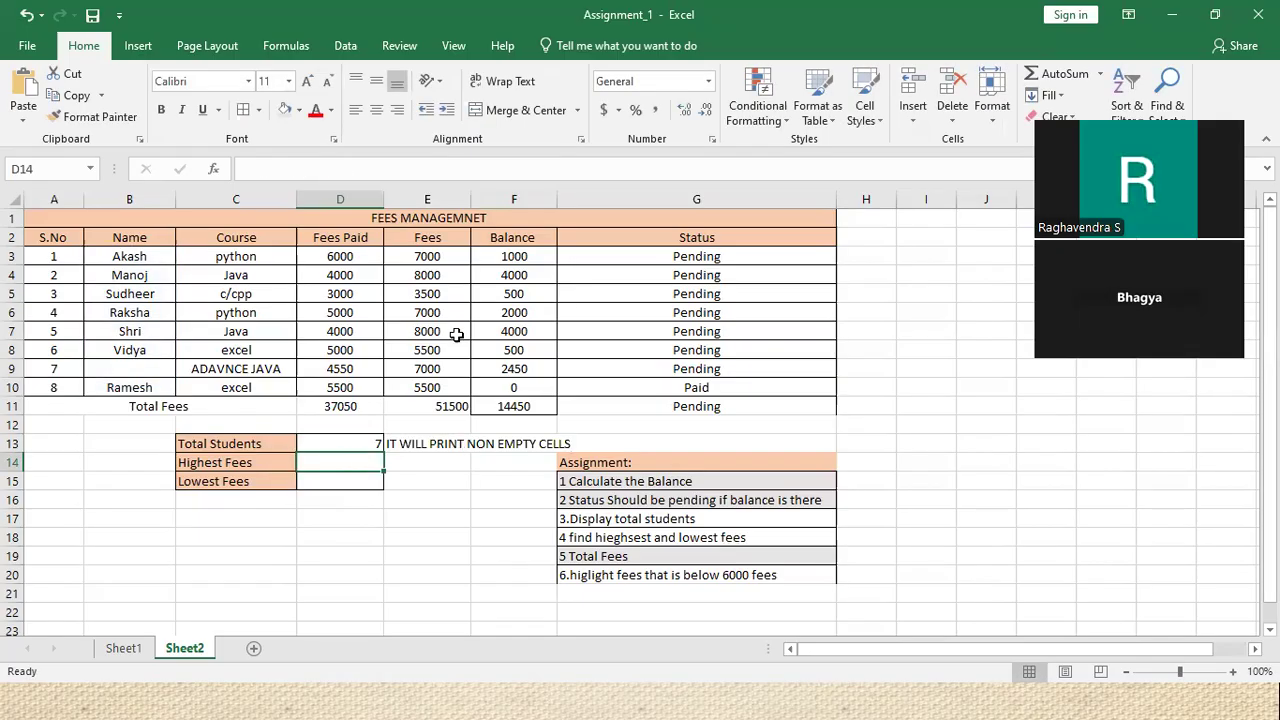
Enter =MAX(E3:E10) for Highest Fees, giving 8000
{"action": "left_click_drag", "start_coordinate": [435, 256], "coordinate": [467, 380]}
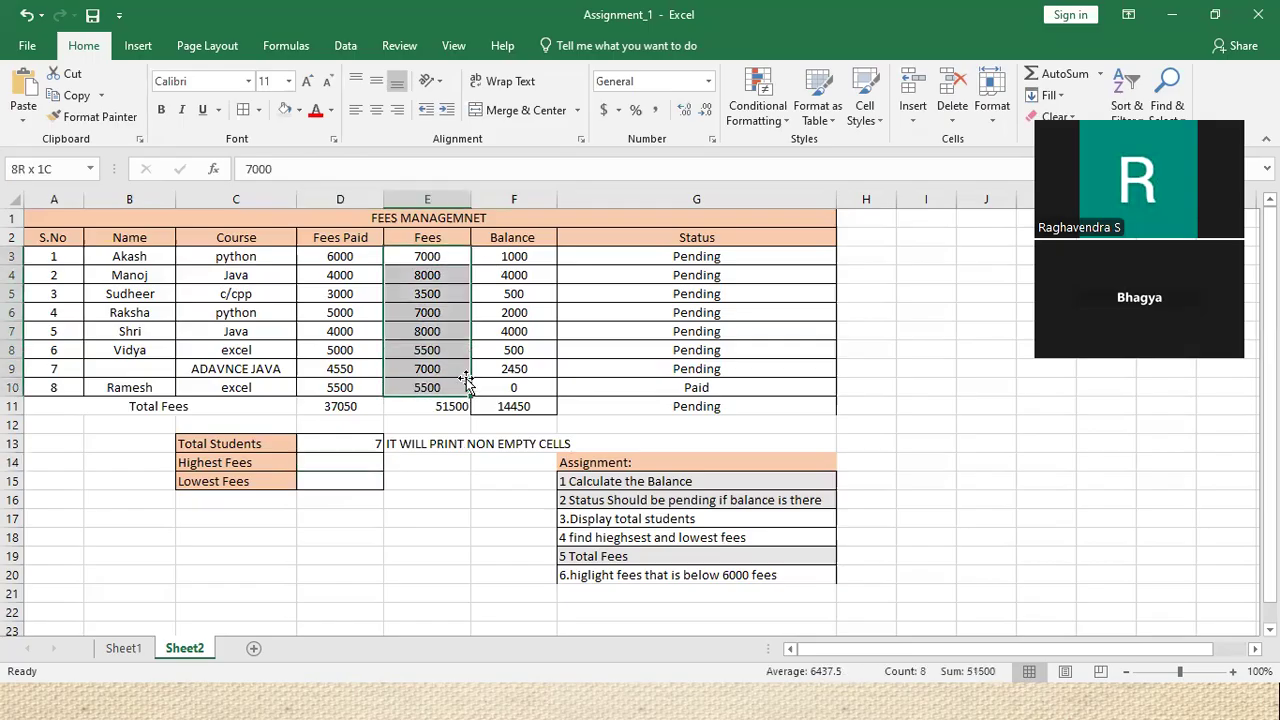
{"action": "left_click", "coordinate": [310, 466]}
{"action": "type", "text": "=MAX("}
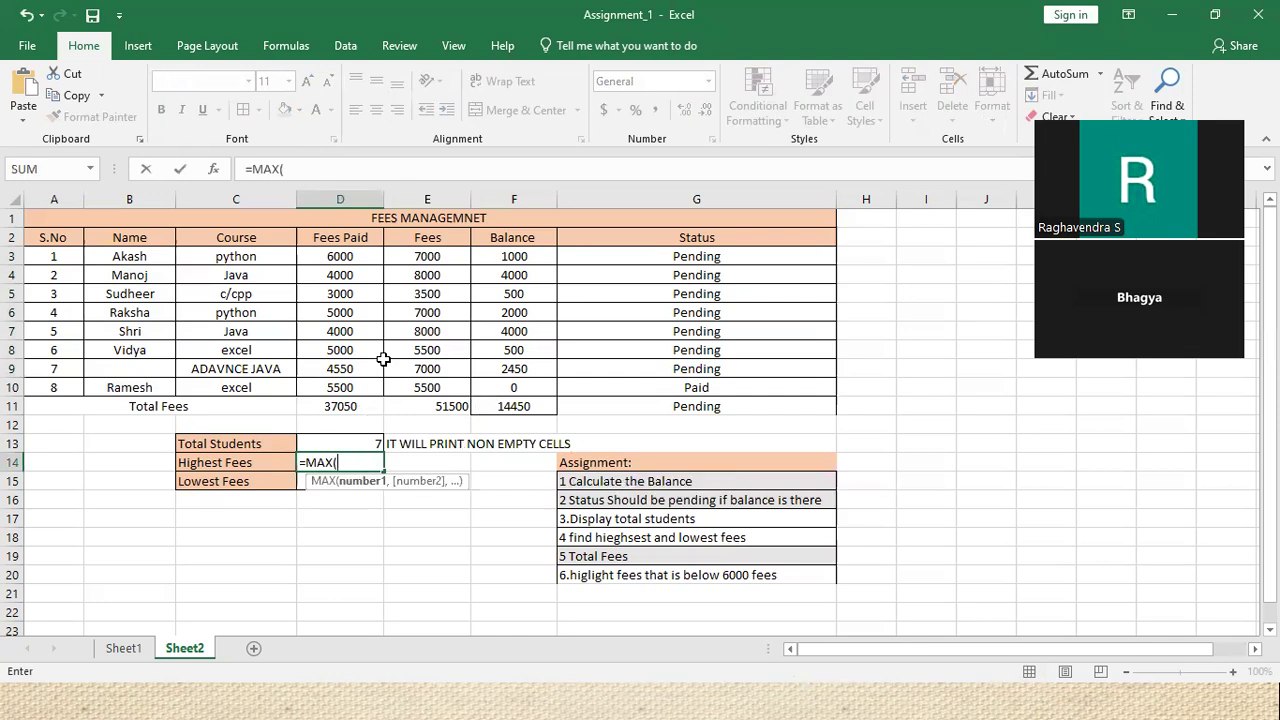
{"action": "left_click_drag", "start_coordinate": [437, 258], "coordinate": [439, 385]}
{"action": "type", "text": ")"}
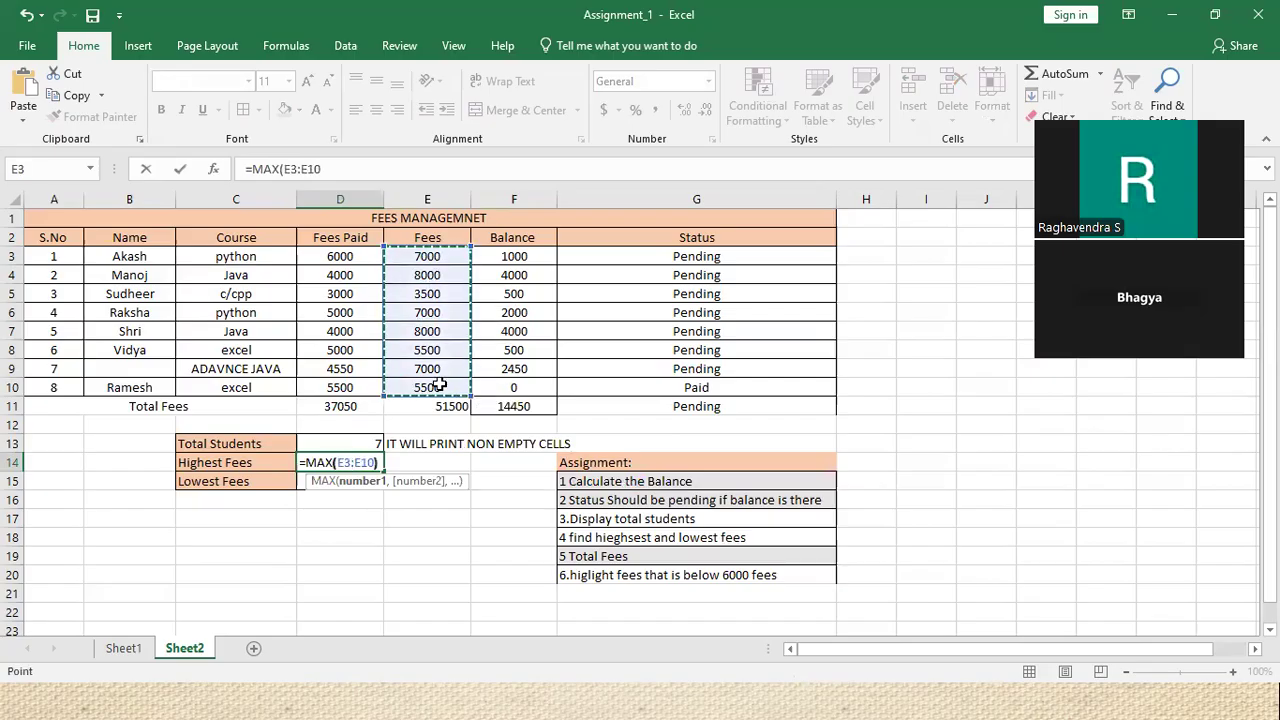
{"action": "key", "text": "Return"}
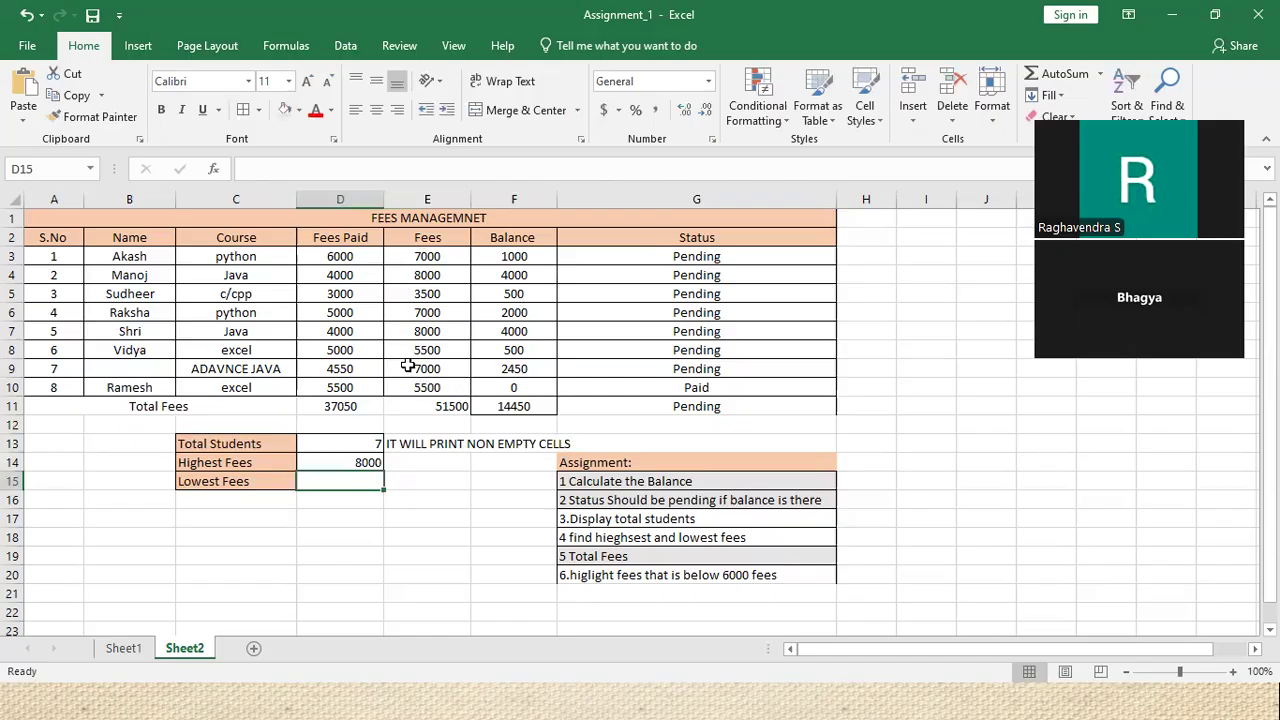
Enter =MIN(E3:E10) for Lowest Fees, giving 3500
{"action": "double_click", "coordinate": [337, 481]}
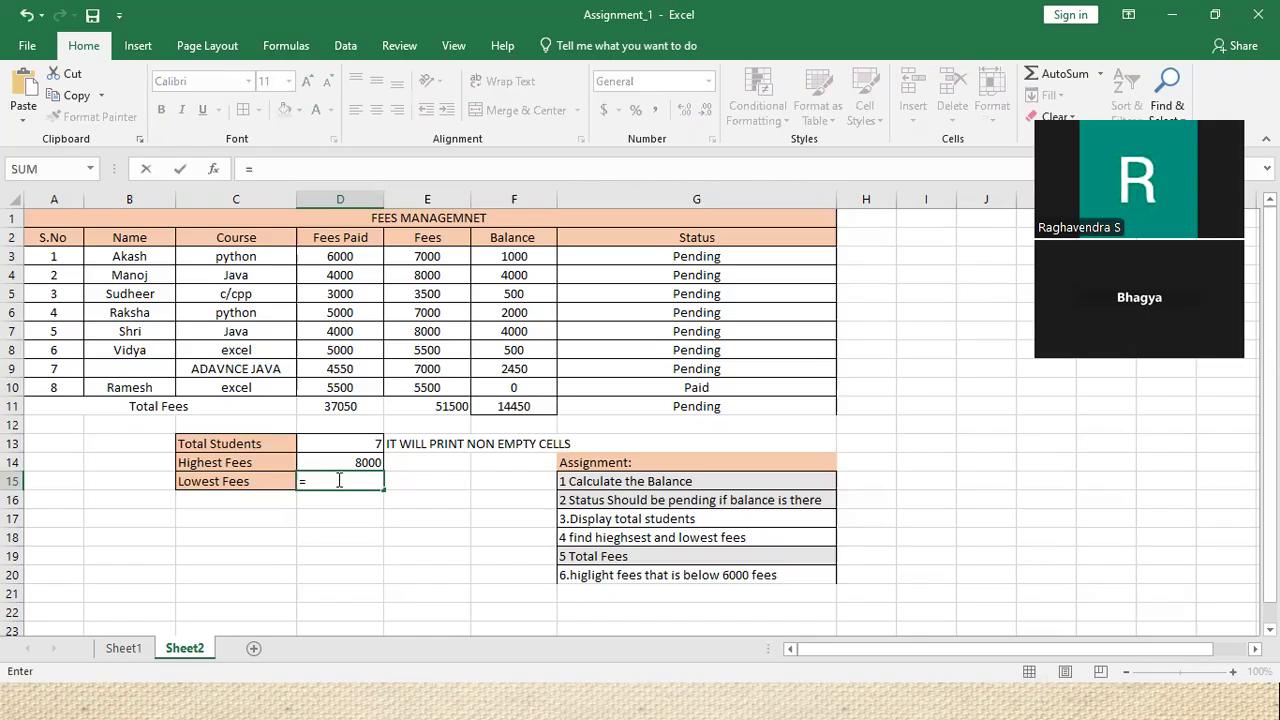
{"action": "type", "text": "MIN("}
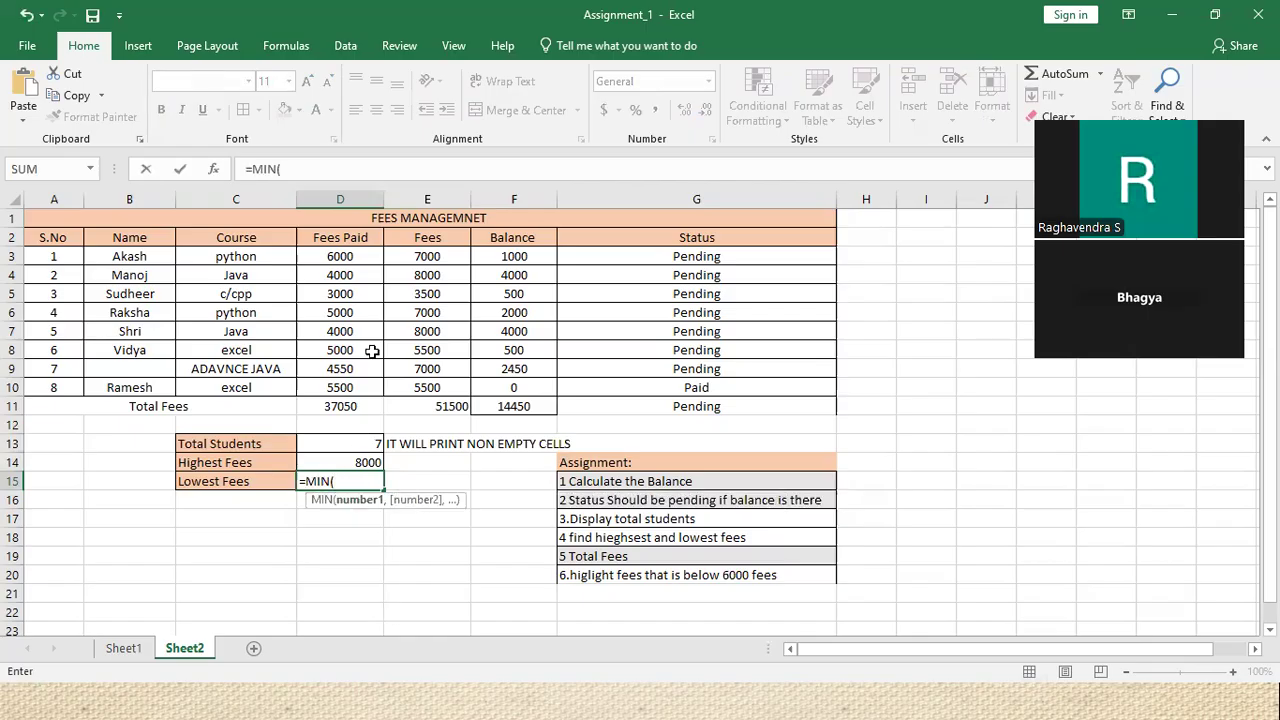
{"action": "left_click_drag", "start_coordinate": [414, 260], "coordinate": [415, 389]}
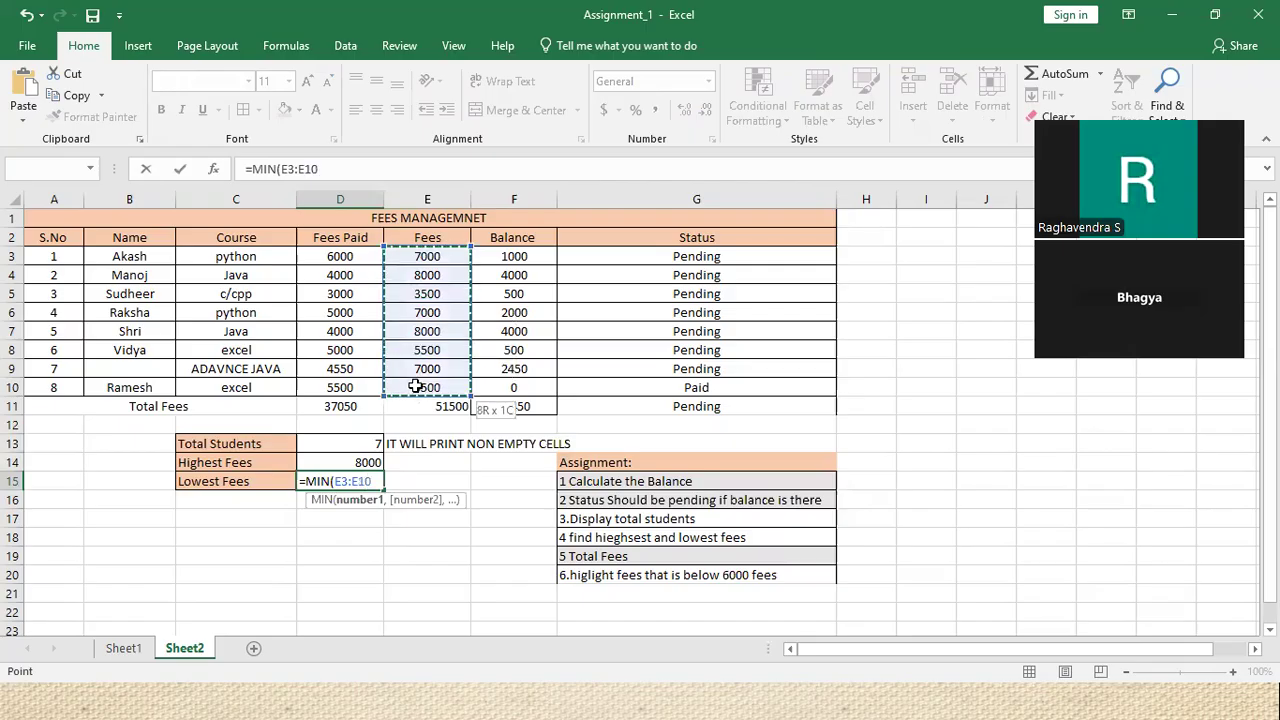
{"action": "type", "text": ")"}
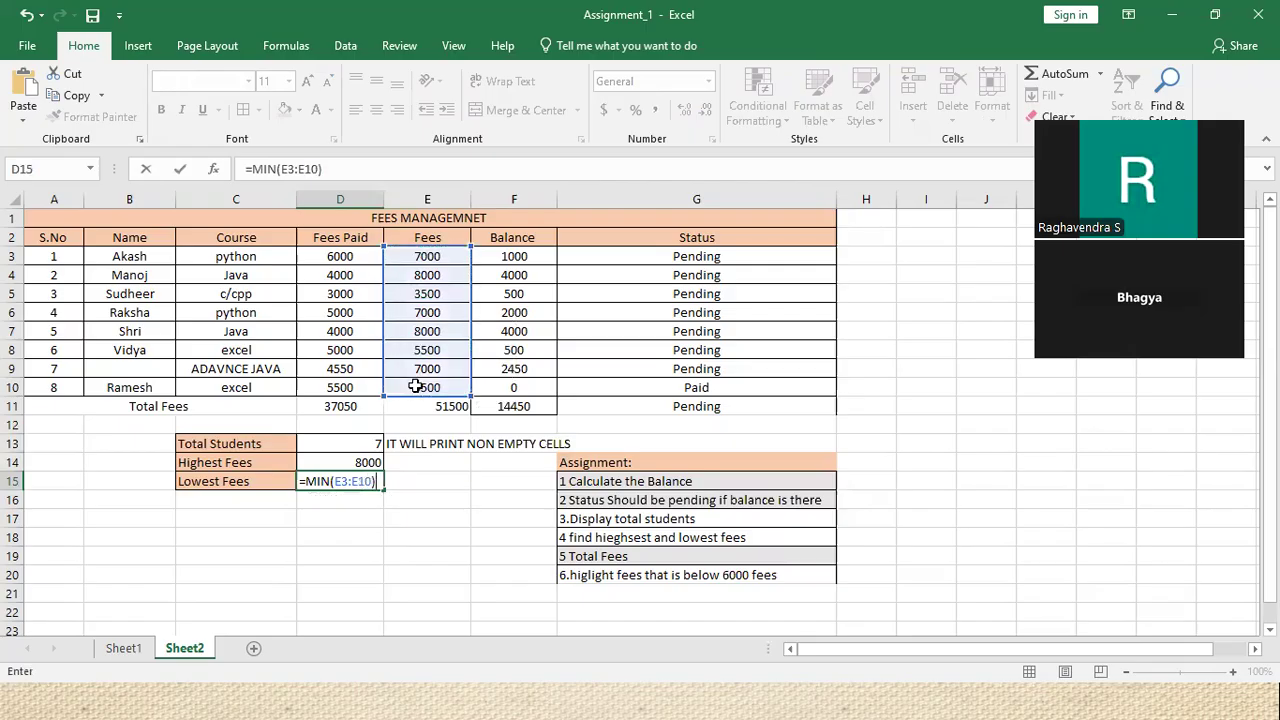
{"action": "key", "text": "Return"}
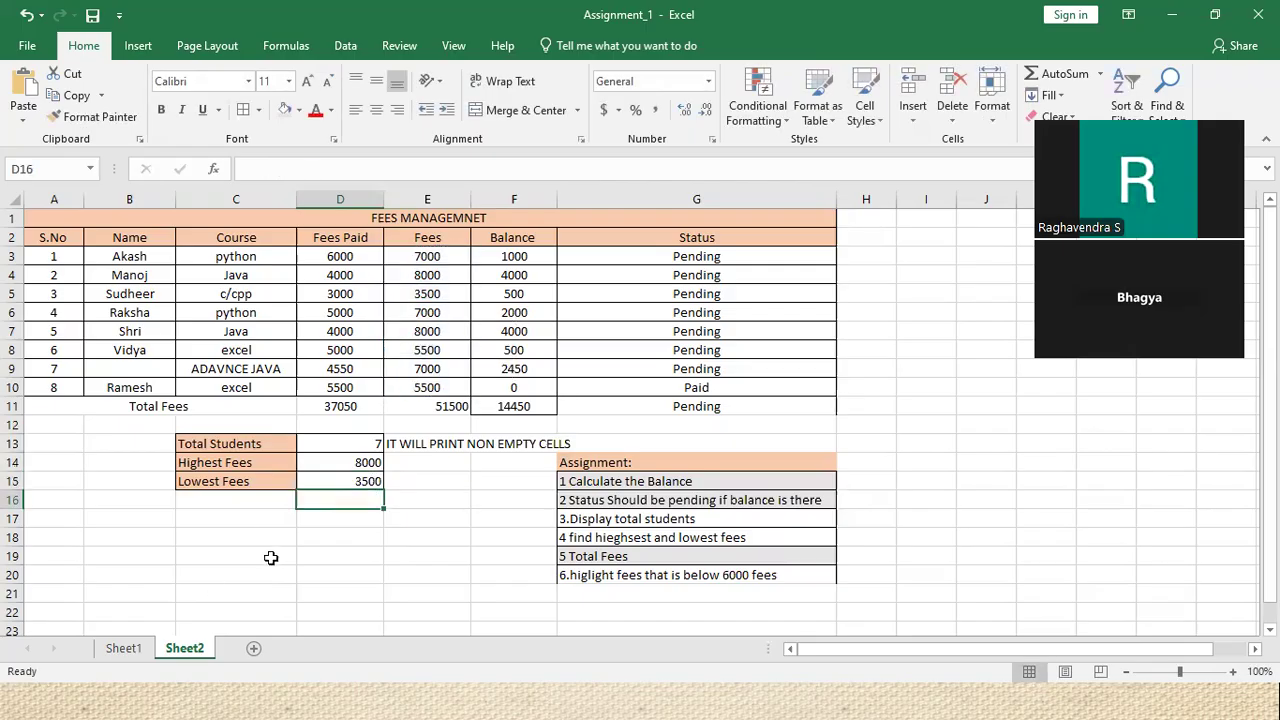
Delete the nameless ADAVNCE JAVA student row 9
{"action": "scroll", "coordinate": [523, 471], "scroll_direction": "down", "scroll_amount": 1}
{"action": "left_click", "coordinate": [620, 463]}
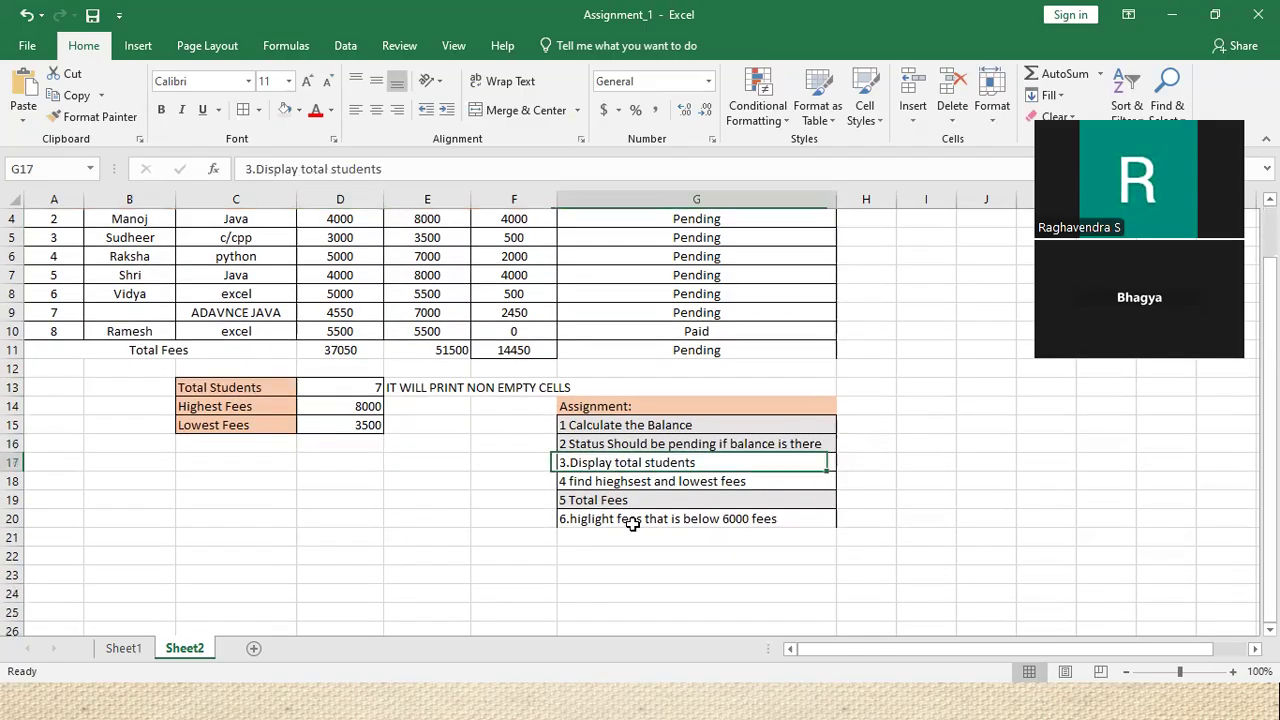
{"action": "left_click", "coordinate": [347, 387]}
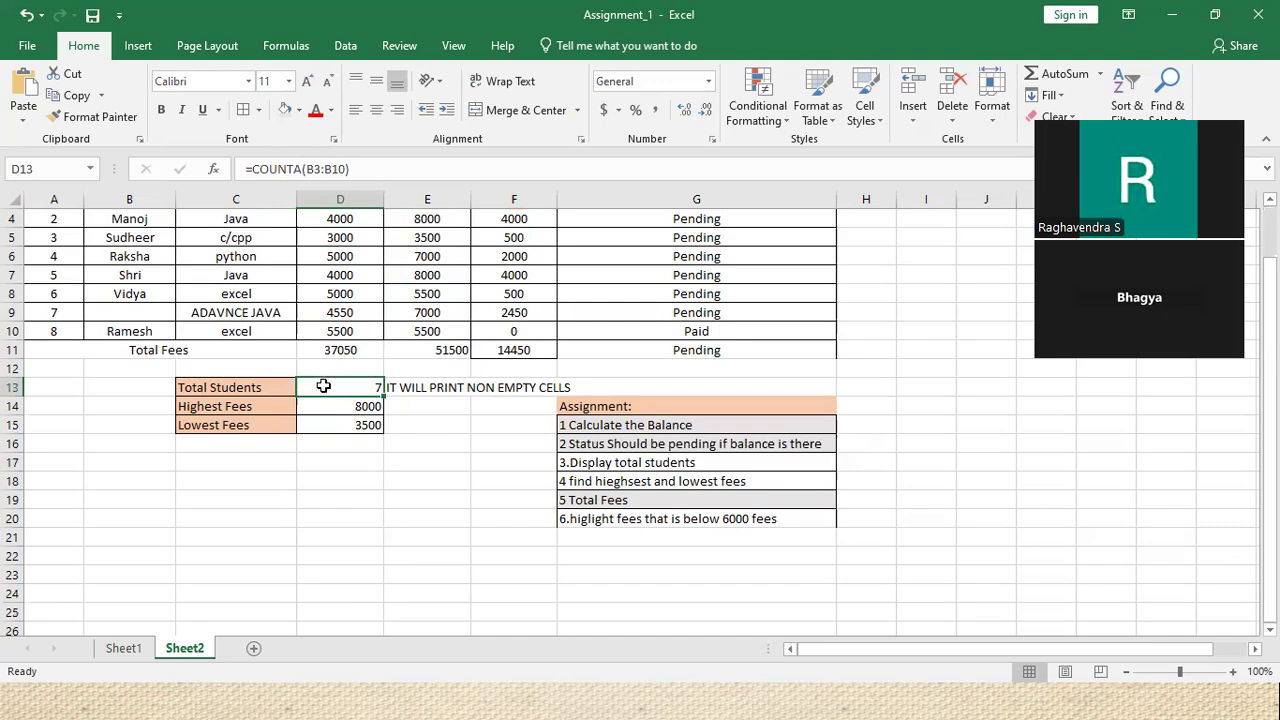
{"action": "left_click", "coordinate": [136, 313]}
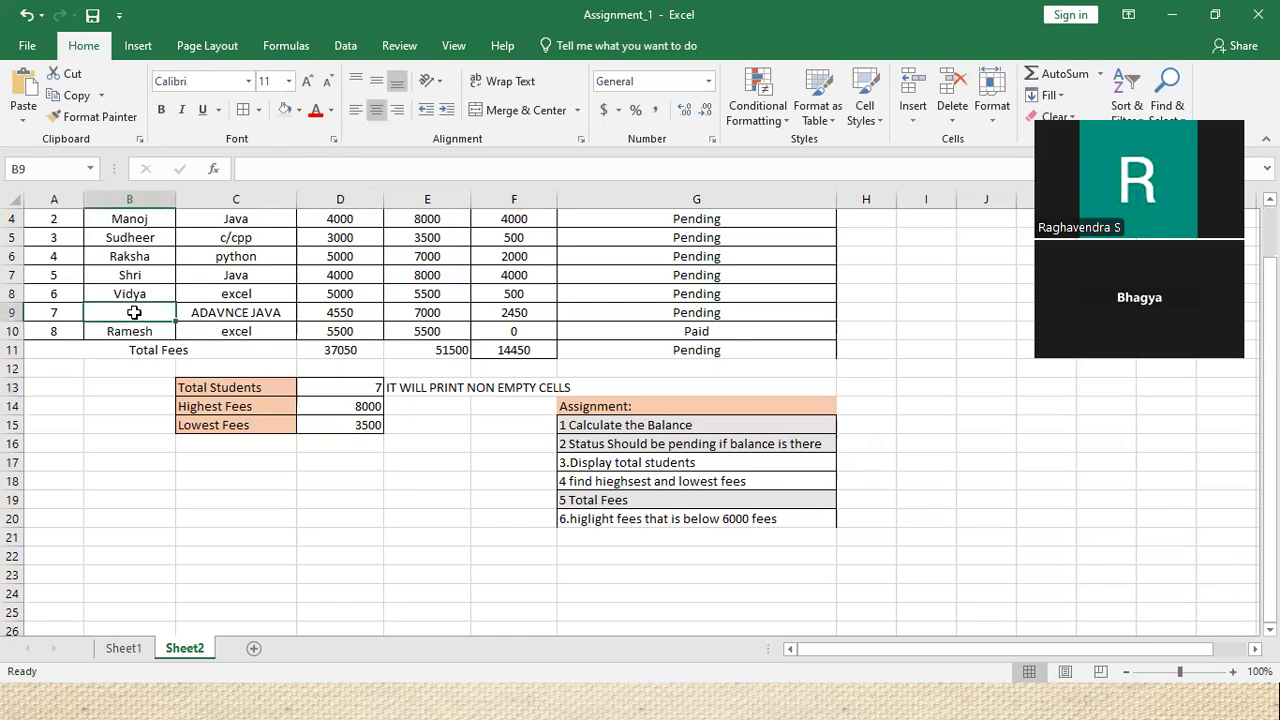
{"action": "right_click", "coordinate": [14, 312]}
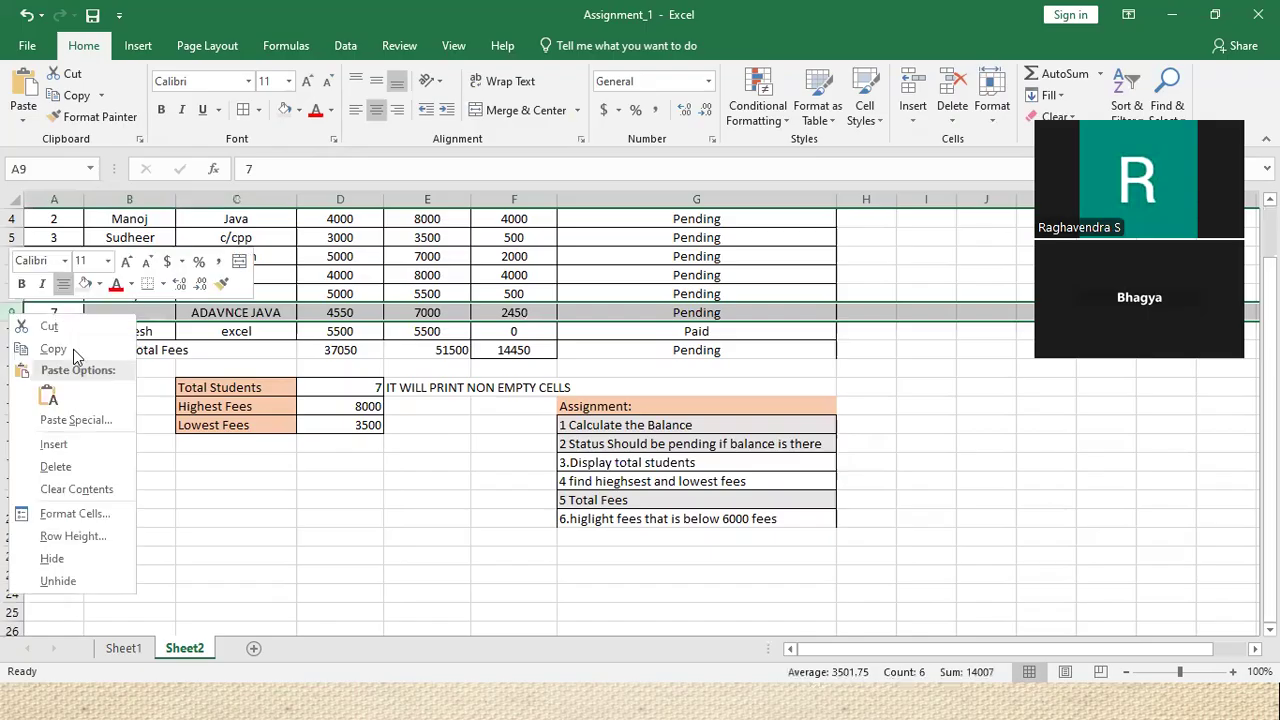
{"action": "left_click", "coordinate": [56, 467]}
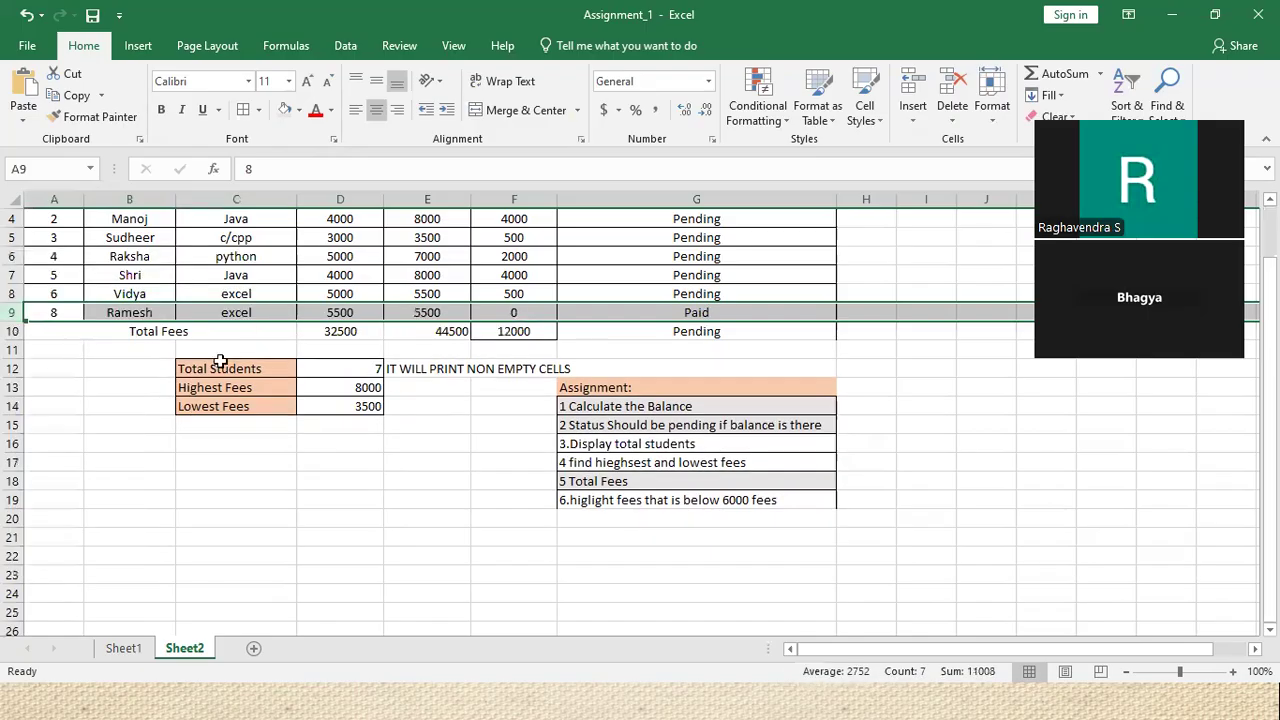
Fill the serial numbers down so they run 1 to 7, with Ramesh as 7
{"action": "left_click", "coordinate": [77, 294]}
{"action": "left_click_drag", "start_coordinate": [83, 306], "coordinate": [83, 320]}
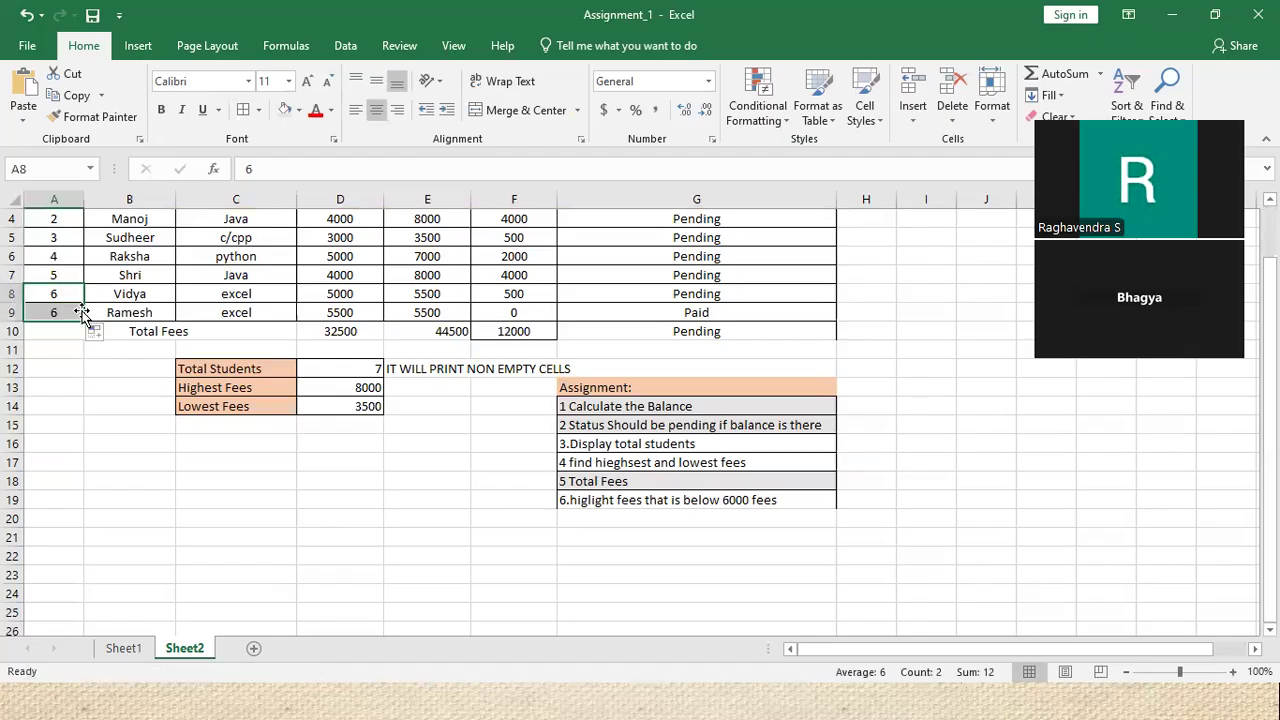
{"action": "scroll", "coordinate": [60, 250], "scroll_direction": "up", "scroll_amount": 1}
{"action": "scroll", "coordinate": [52, 287], "scroll_direction": "up", "scroll_amount": 1}
{"action": "left_click_drag", "start_coordinate": [54, 256], "coordinate": [84, 372]}
{"action": "left_click", "coordinate": [450, 460]}
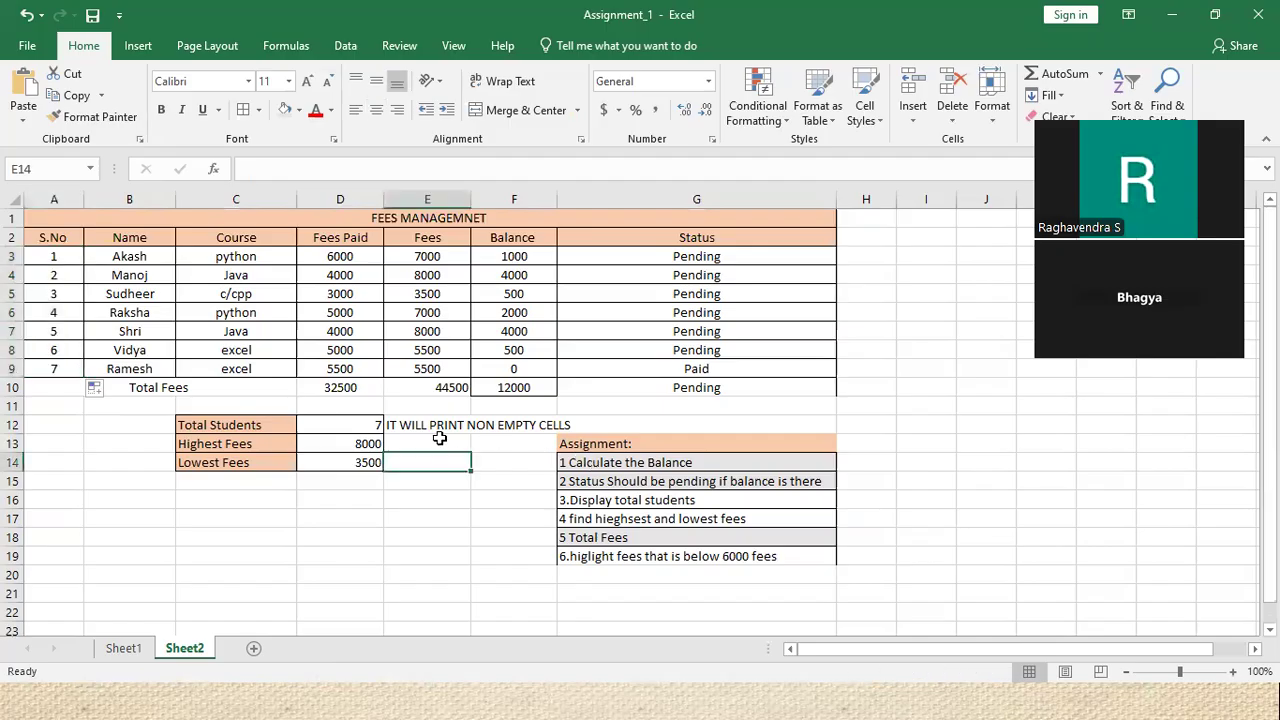
{"action": "scroll", "coordinate": [582, 502], "scroll_direction": "down", "scroll_amount": 2}
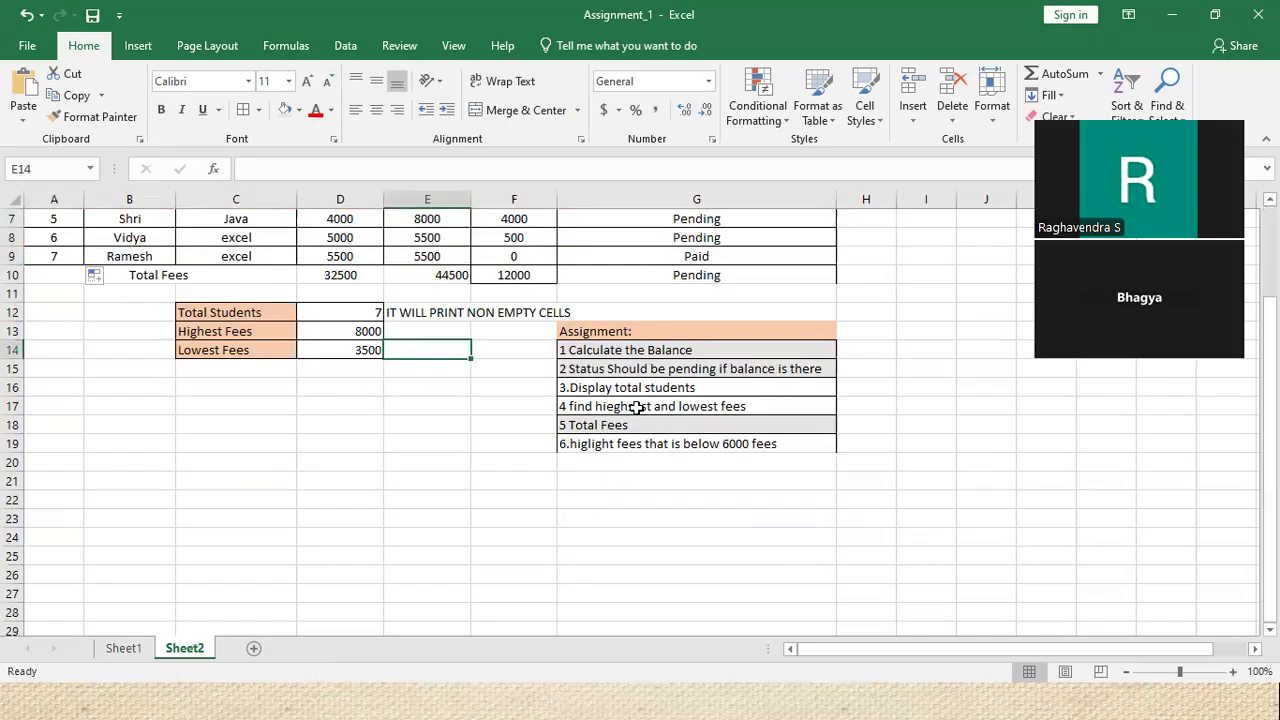
{"action": "left_click", "coordinate": [597, 386]}
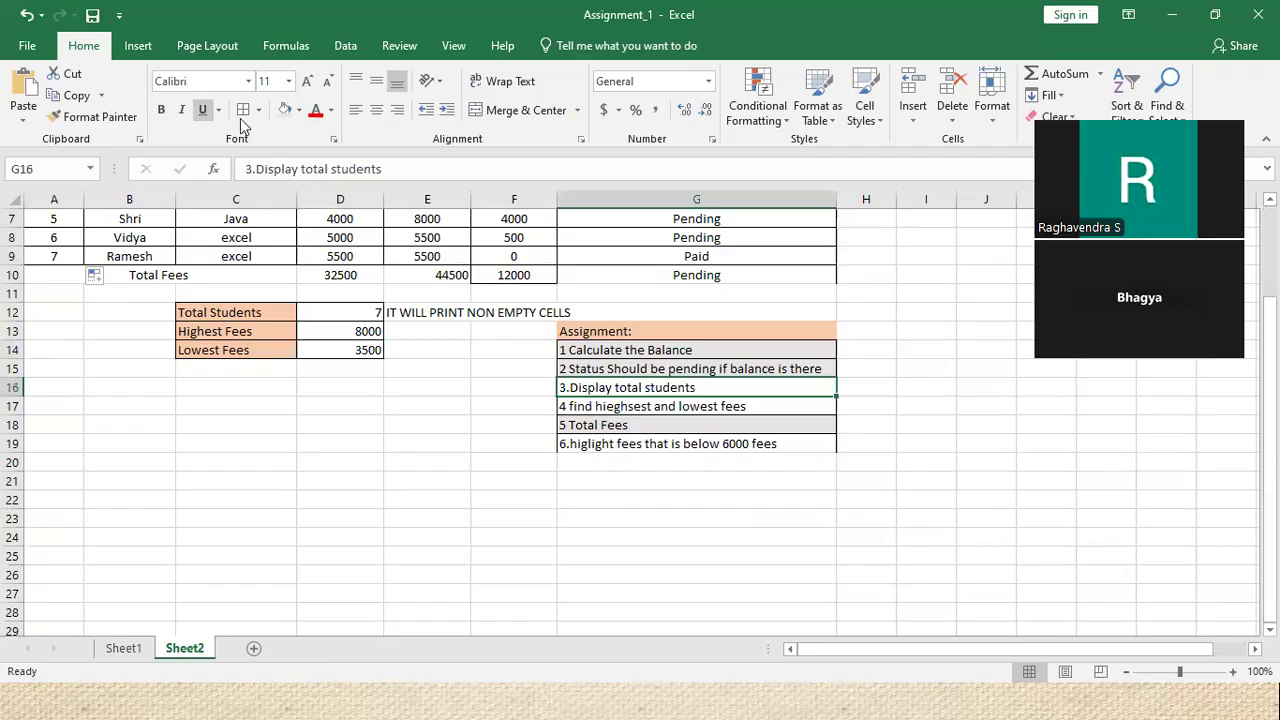
{"action": "left_click", "coordinate": [677, 405]}
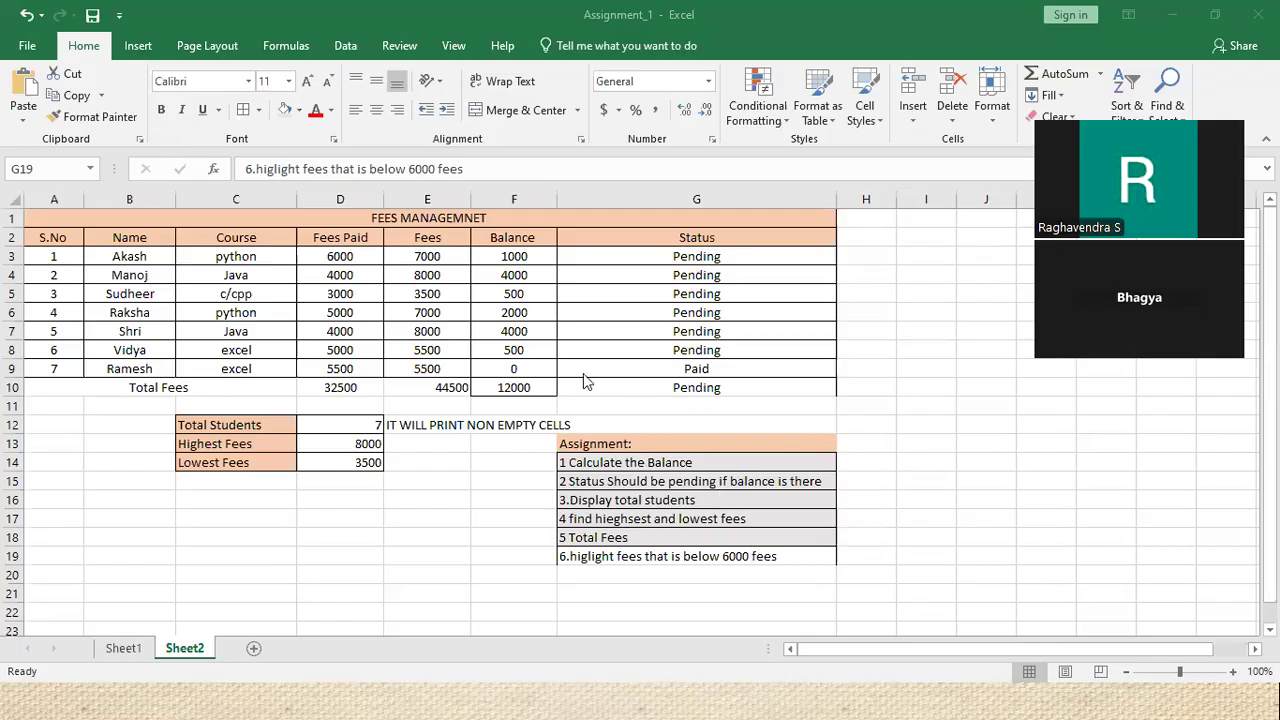
{"action": "scroll", "coordinate": [586, 381], "scroll_direction": "down", "scroll_amount": 2}
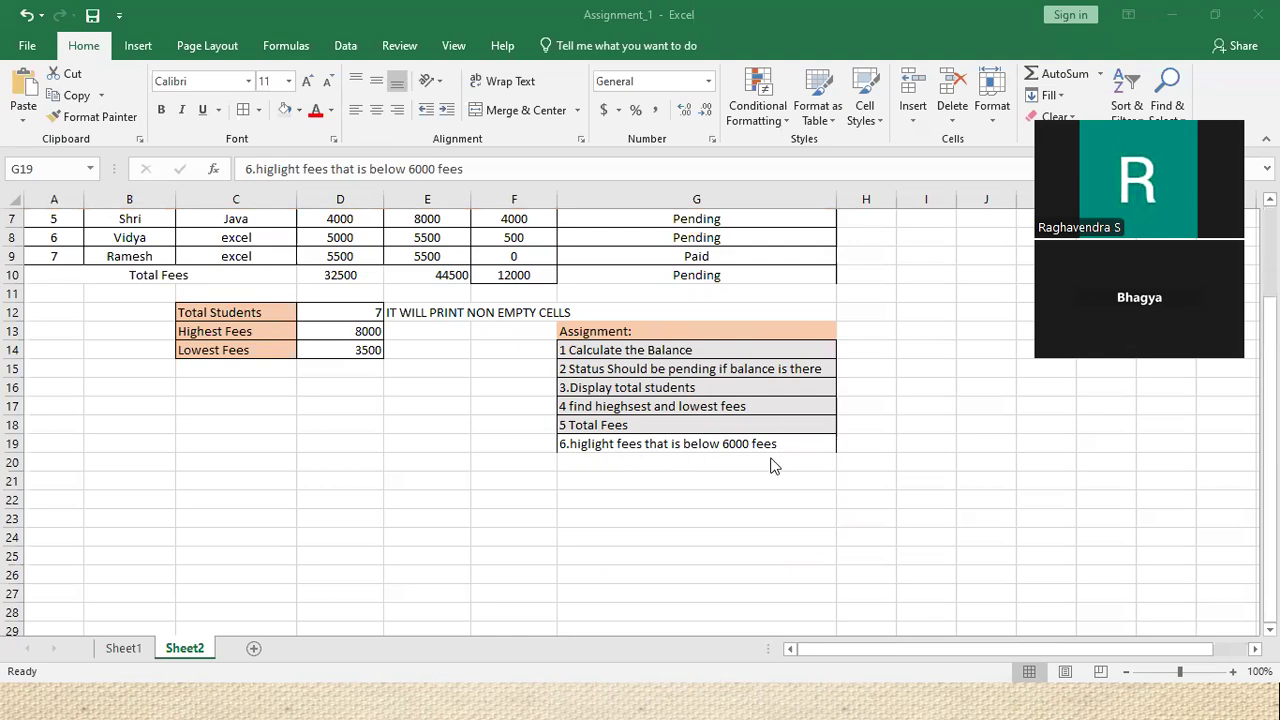
{"action": "scroll", "coordinate": [771, 462], "scroll_direction": "up", "scroll_amount": 2}
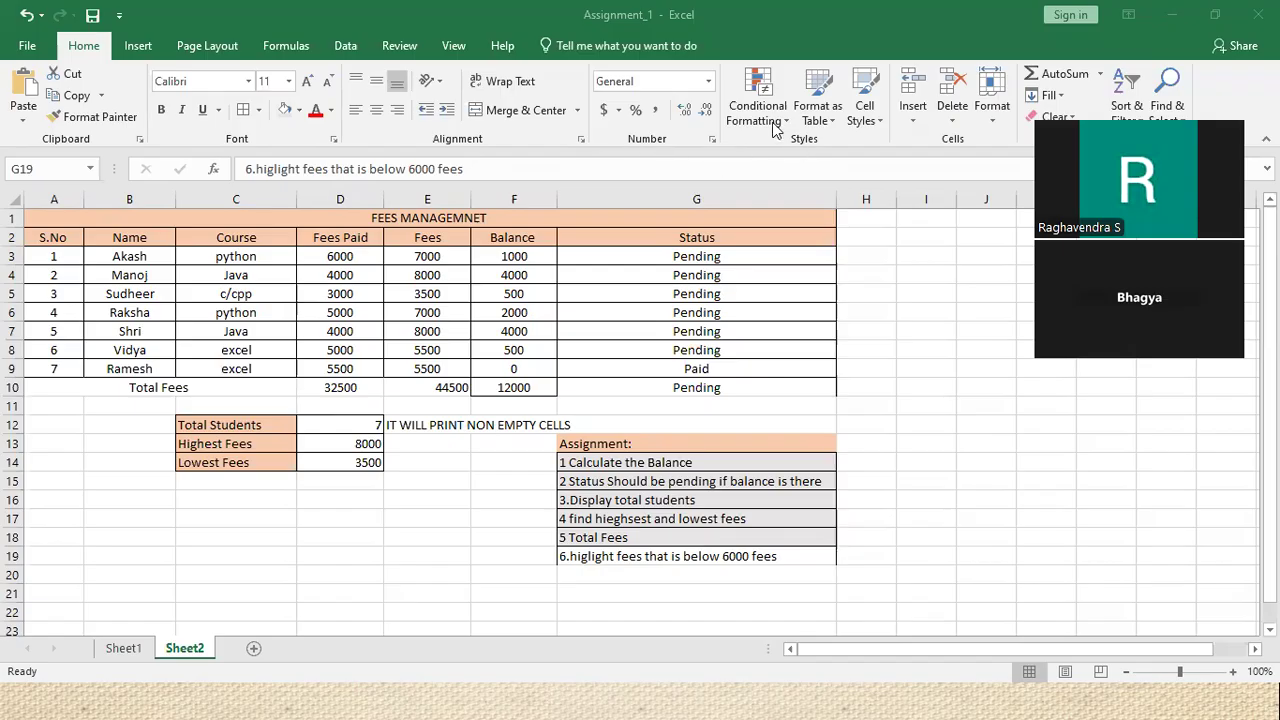
{"action": "scroll", "coordinate": [605, 444], "scroll_direction": "down", "scroll_amount": 2}
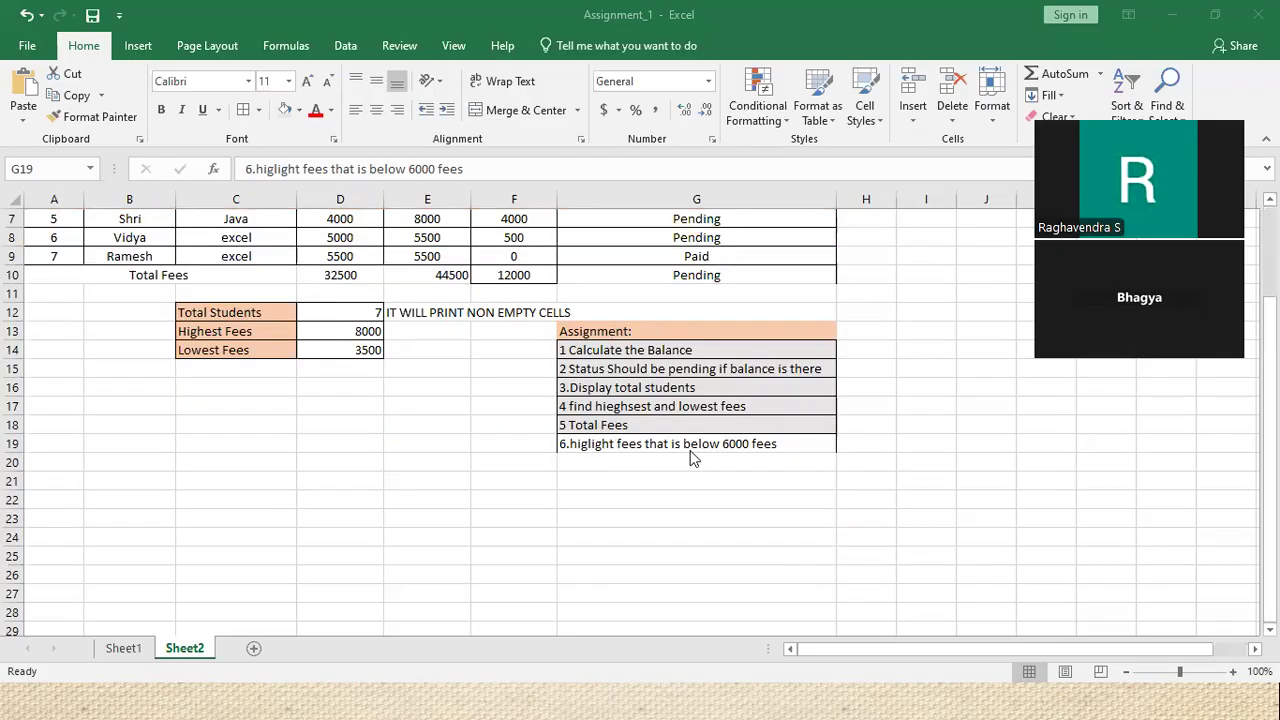
{"action": "scroll", "coordinate": [776, 463], "scroll_direction": "up", "scroll_amount": 2}
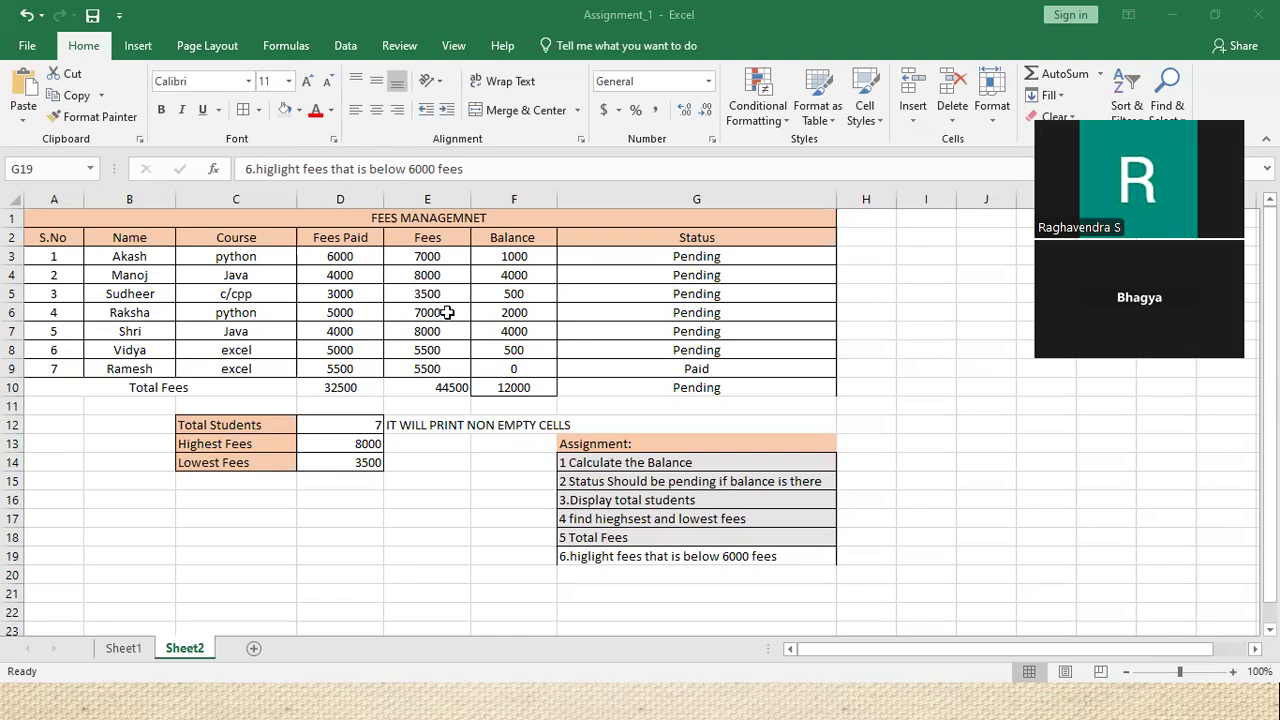
{"action": "left_click", "coordinate": [441, 352]}
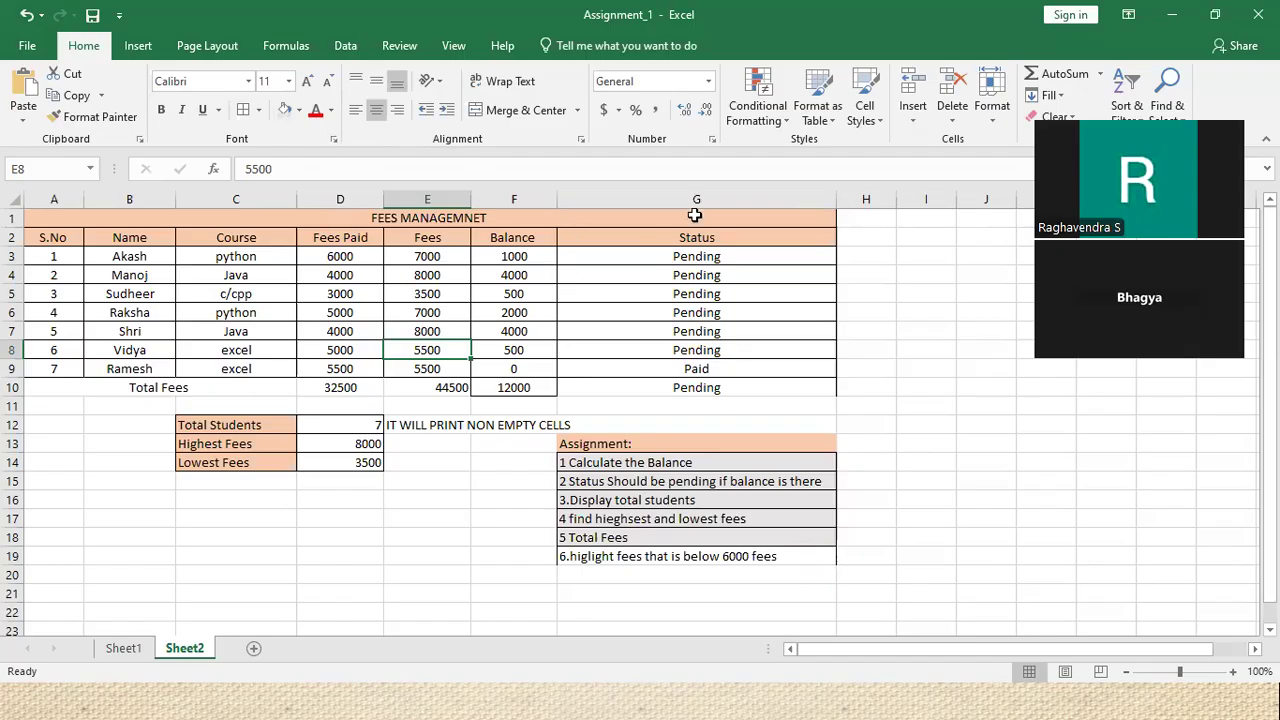
Show the Conditional Formatting Highlight Cells Rules, such as Greater Than and Less Than
{"action": "left_click", "coordinate": [769, 124]}
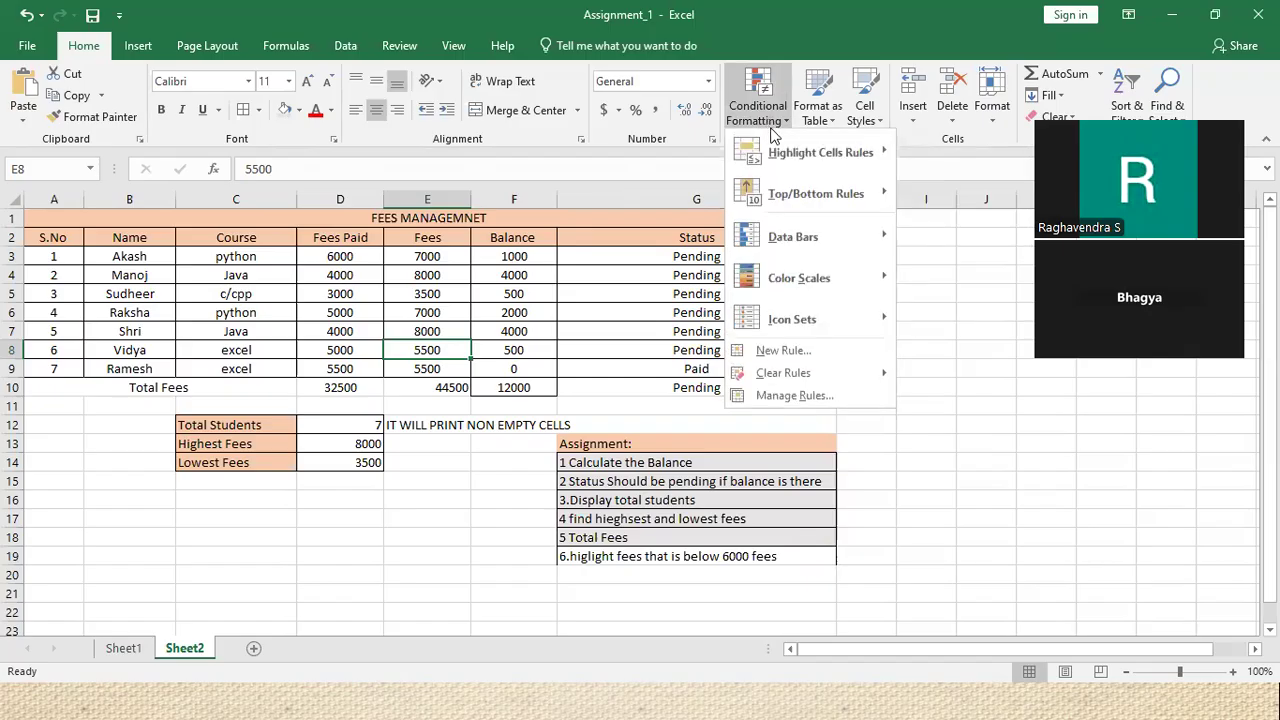
{"action": "mouse_move", "coordinate": [800, 170]}
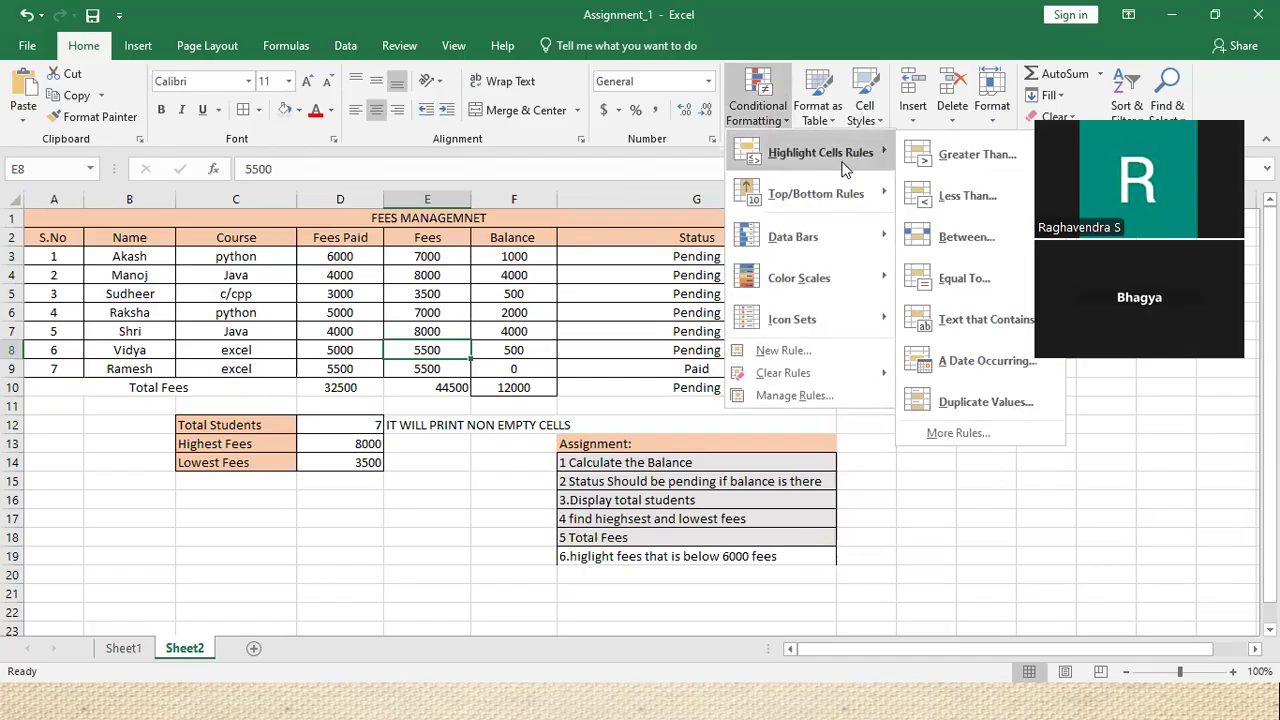
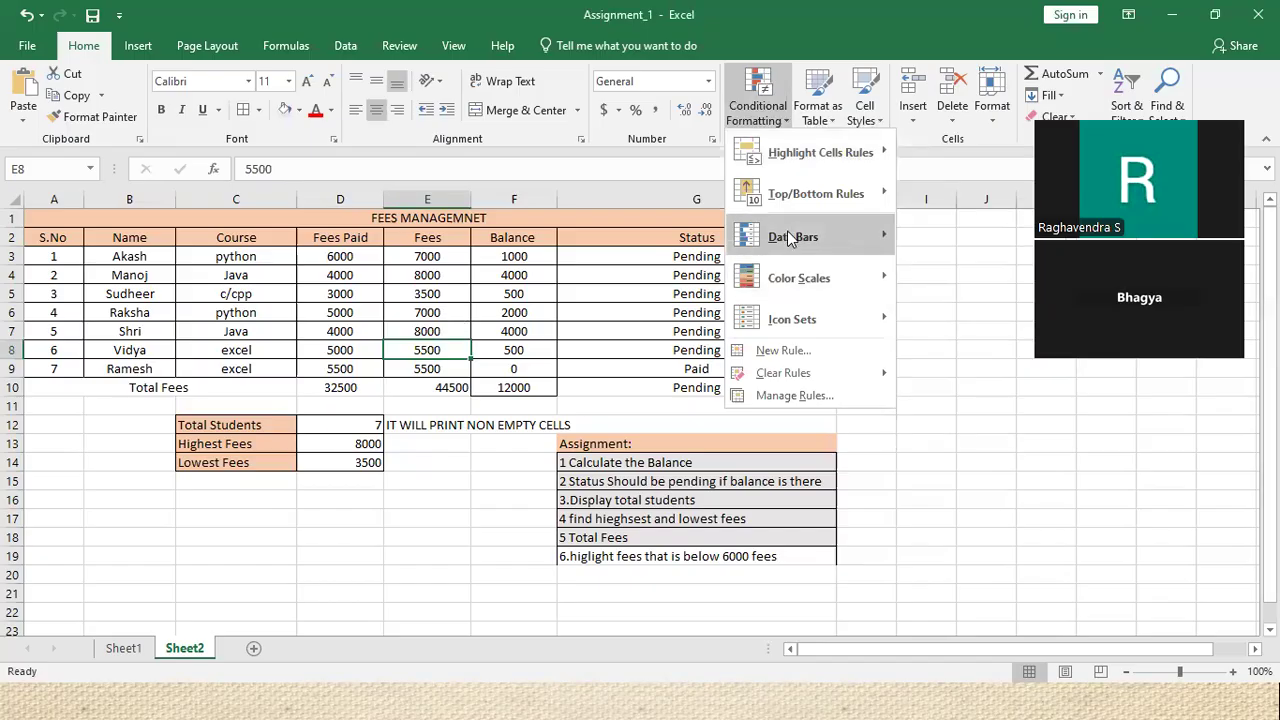
Dismiss the Text That Contains rule without applying it, and select the Fees values E3:E9
{"action": "left_click", "coordinate": [975, 320]}
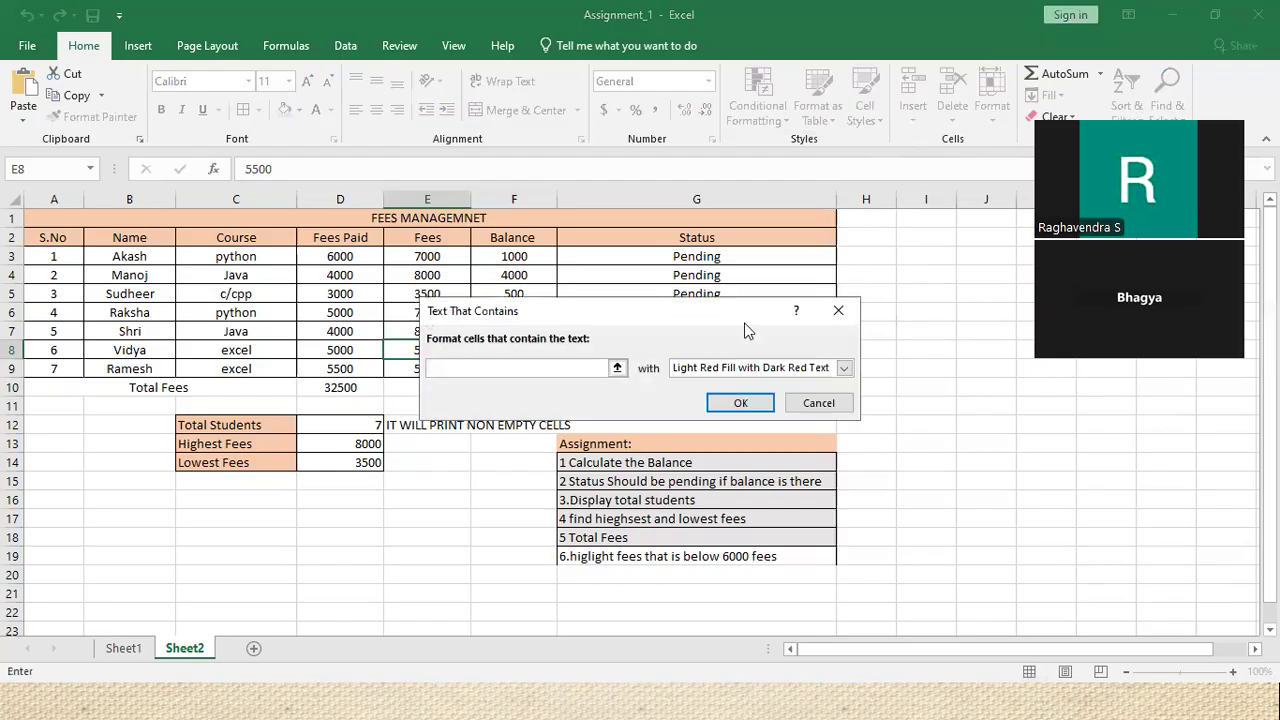
{"action": "left_click", "coordinate": [836, 312]}
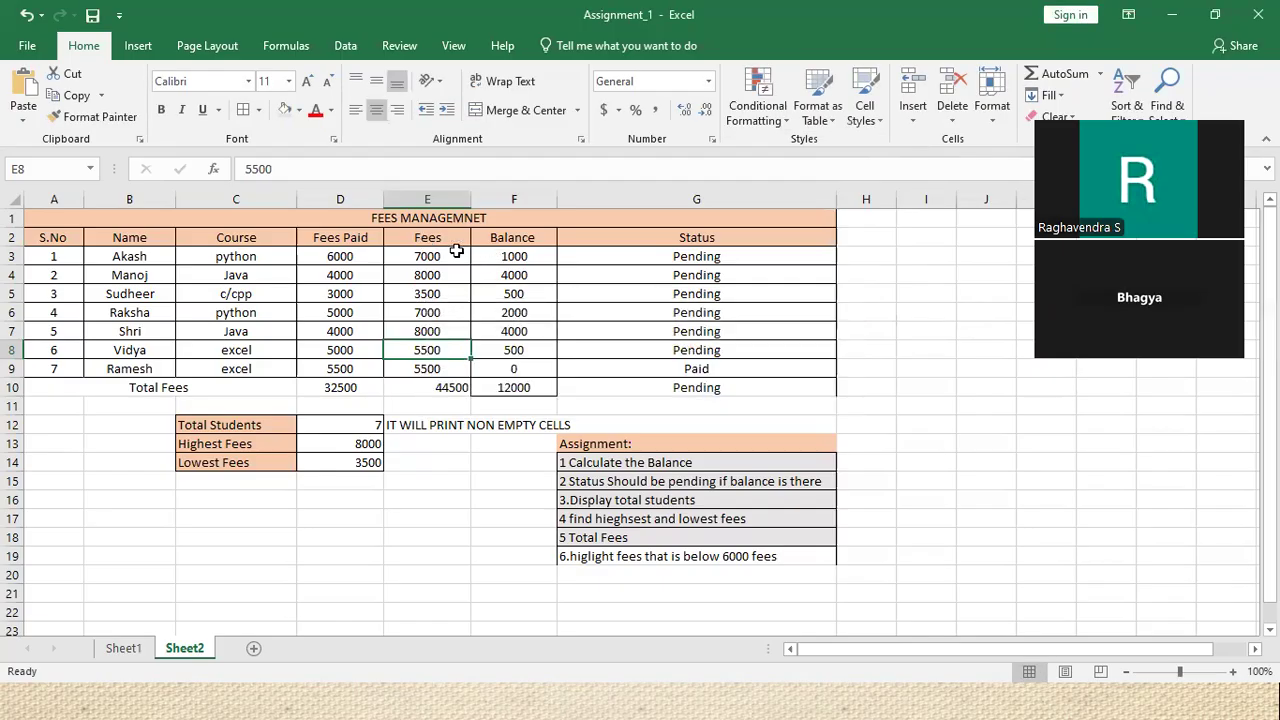
{"action": "left_click_drag", "start_coordinate": [447, 256], "coordinate": [451, 368]}
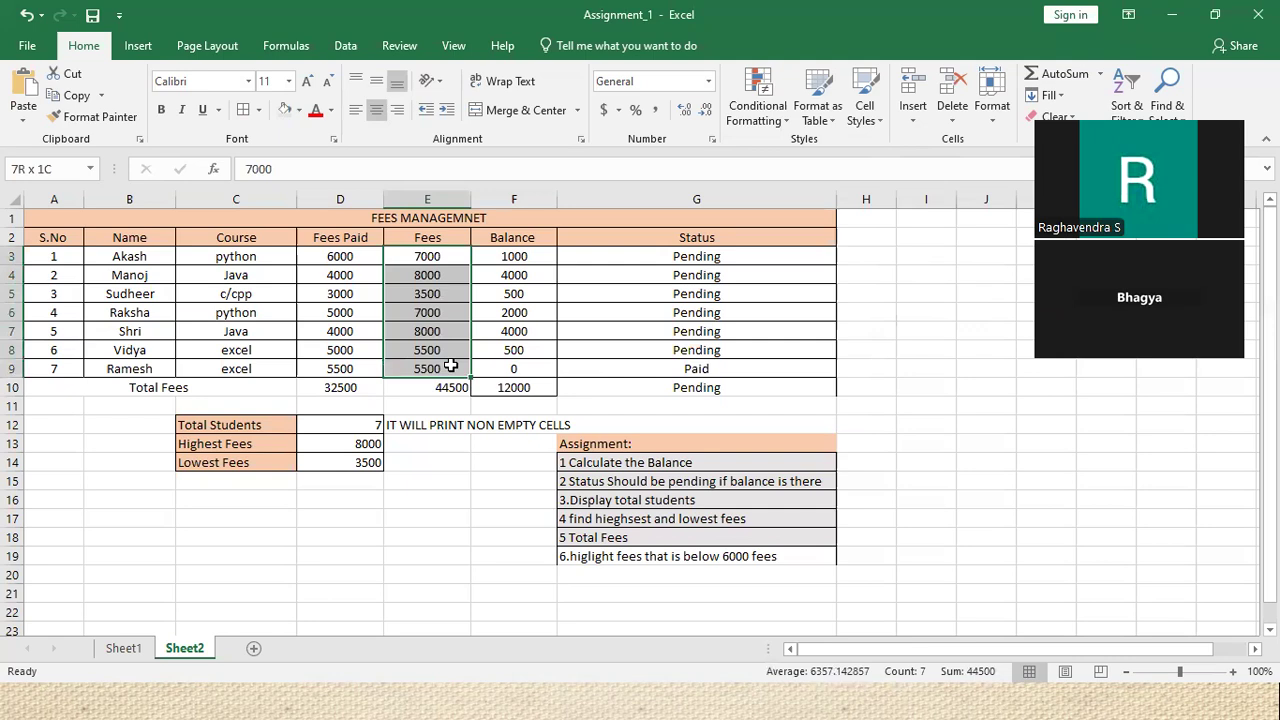
Start a Less Than rule on the Fees values with a threshold of 6000
{"action": "left_click", "coordinate": [776, 128]}
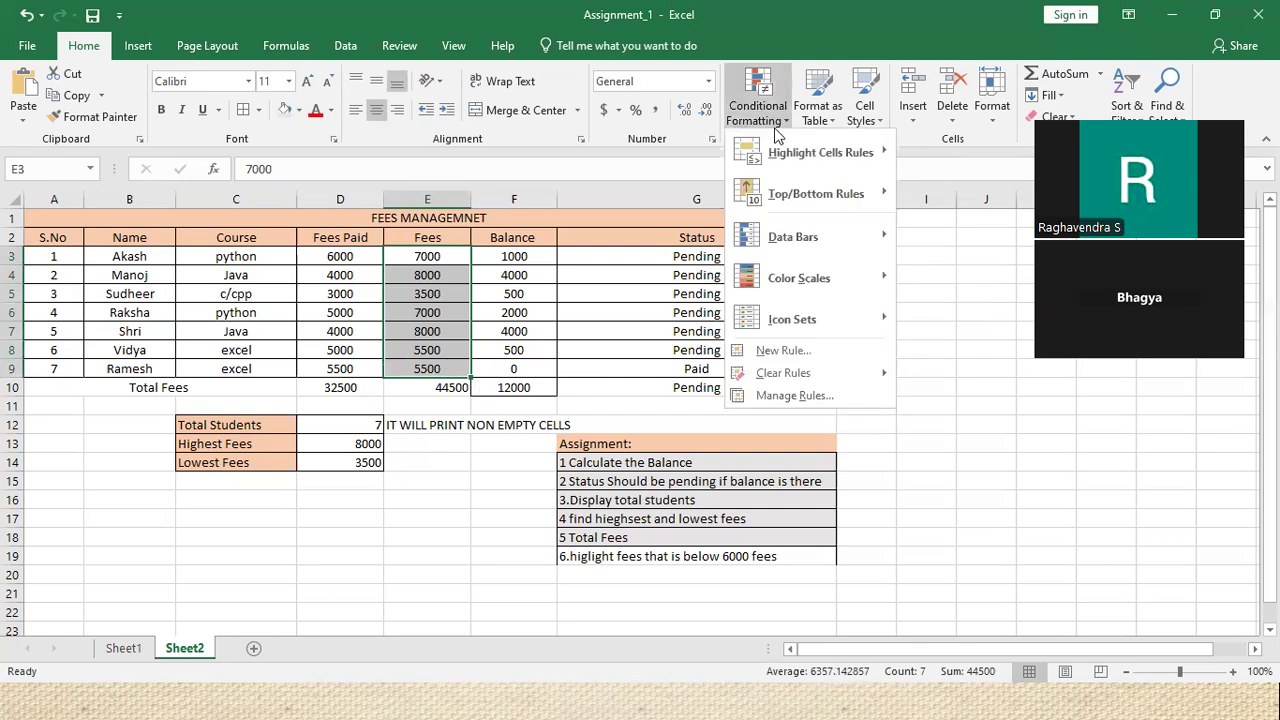
{"action": "mouse_move", "coordinate": [782, 148]}
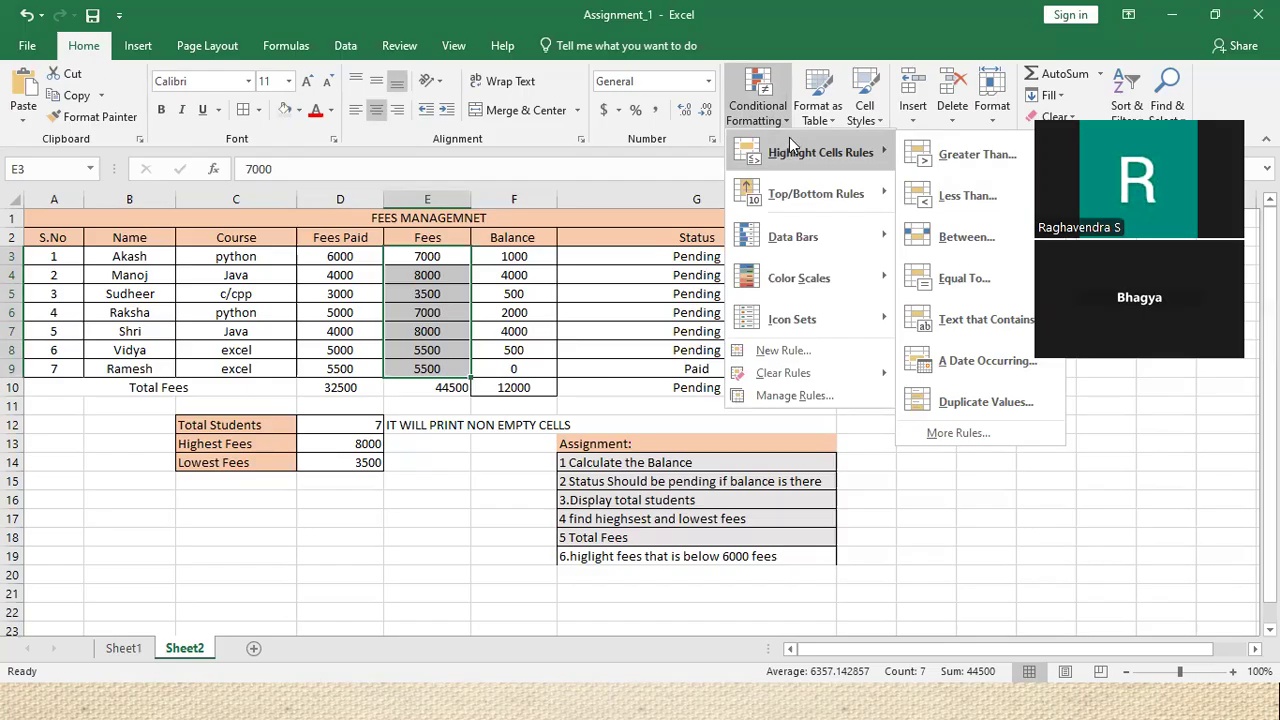
{"action": "left_click", "coordinate": [946, 197]}
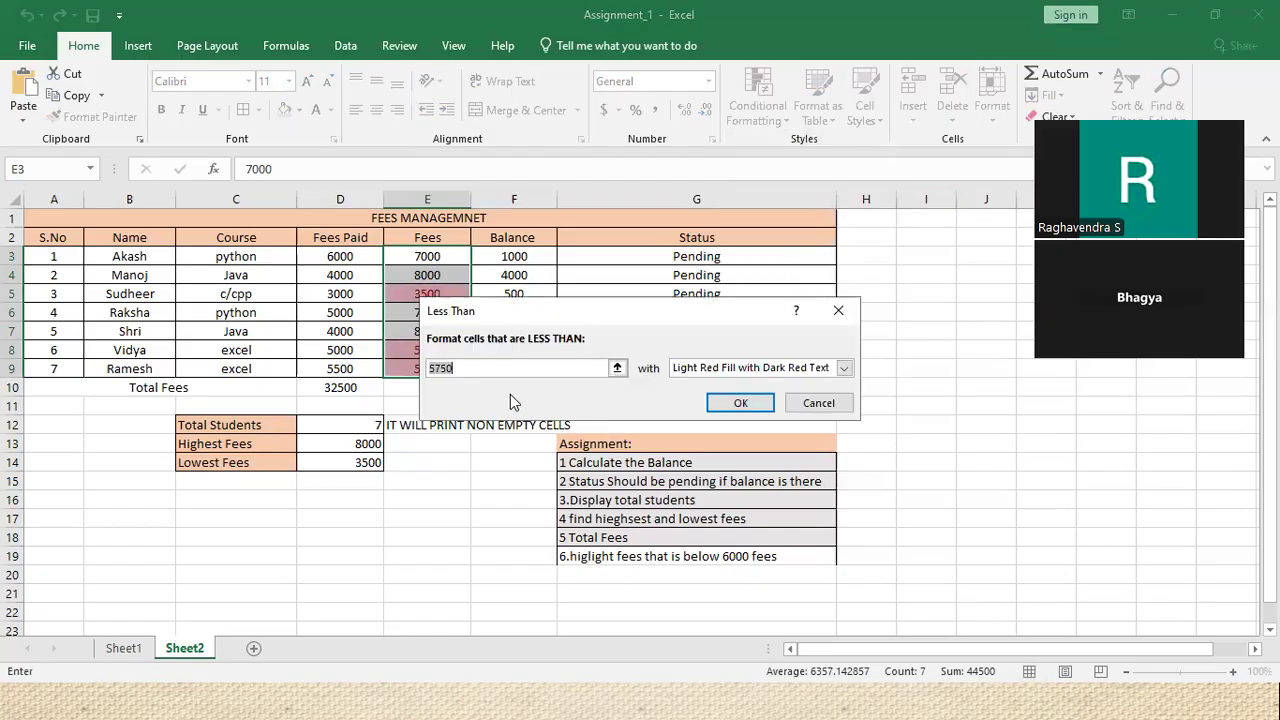
{"action": "type", "text": "6000"}
{"action": "left_click_drag", "start_coordinate": [493, 304], "coordinate": [699, 282]}
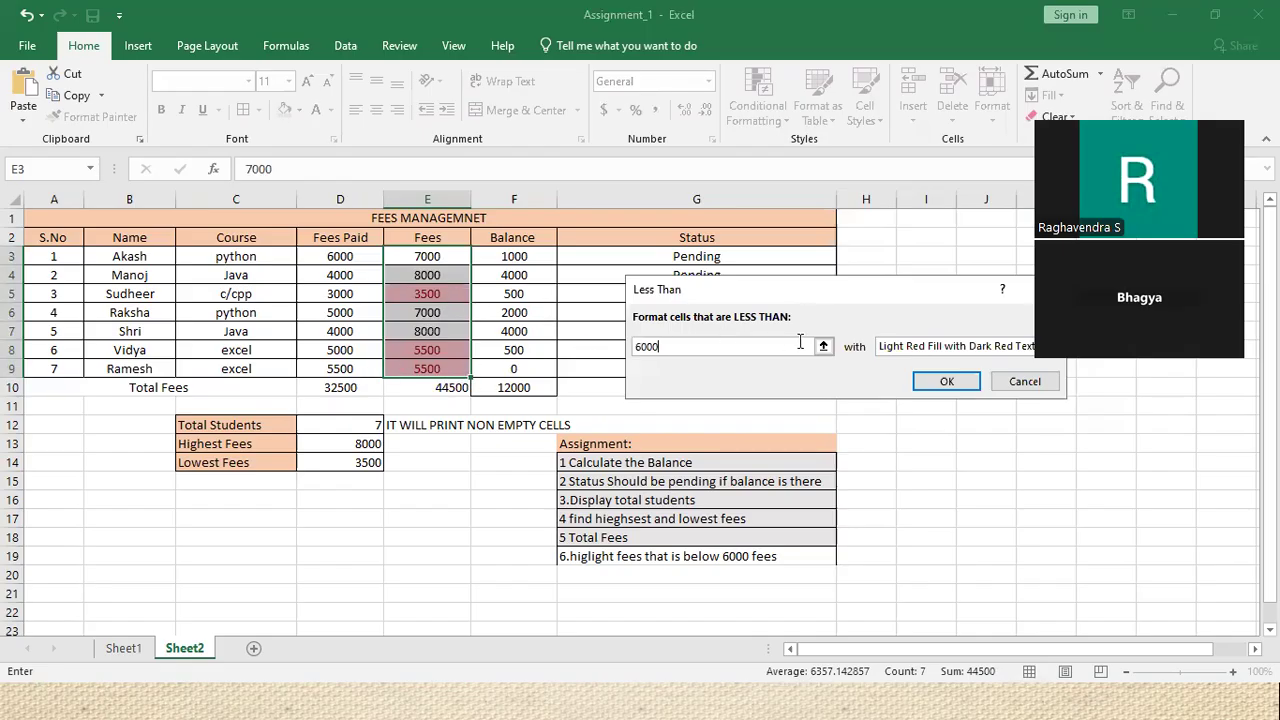
Preview yellow, green, light red, red text and red border formats on fees under 6000
{"action": "left_click", "coordinate": [957, 346]}
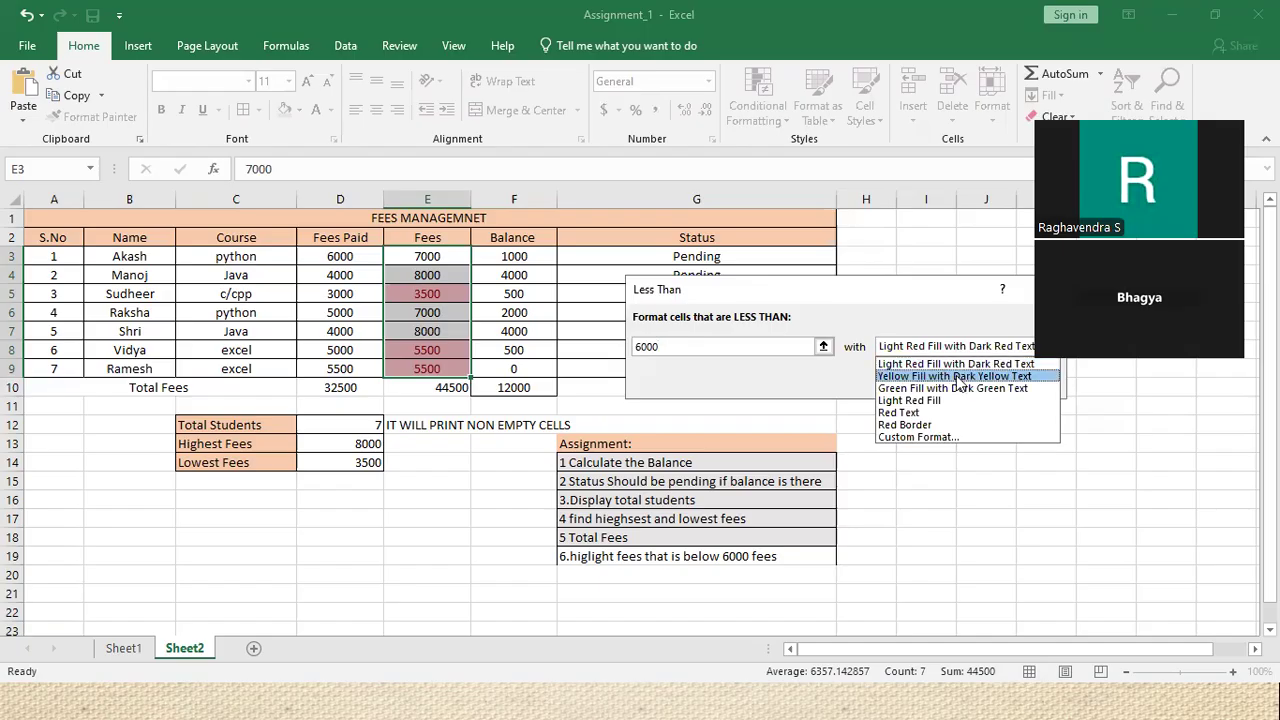
{"action": "left_click", "coordinate": [960, 372]}
{"action": "left_click", "coordinate": [958, 347]}
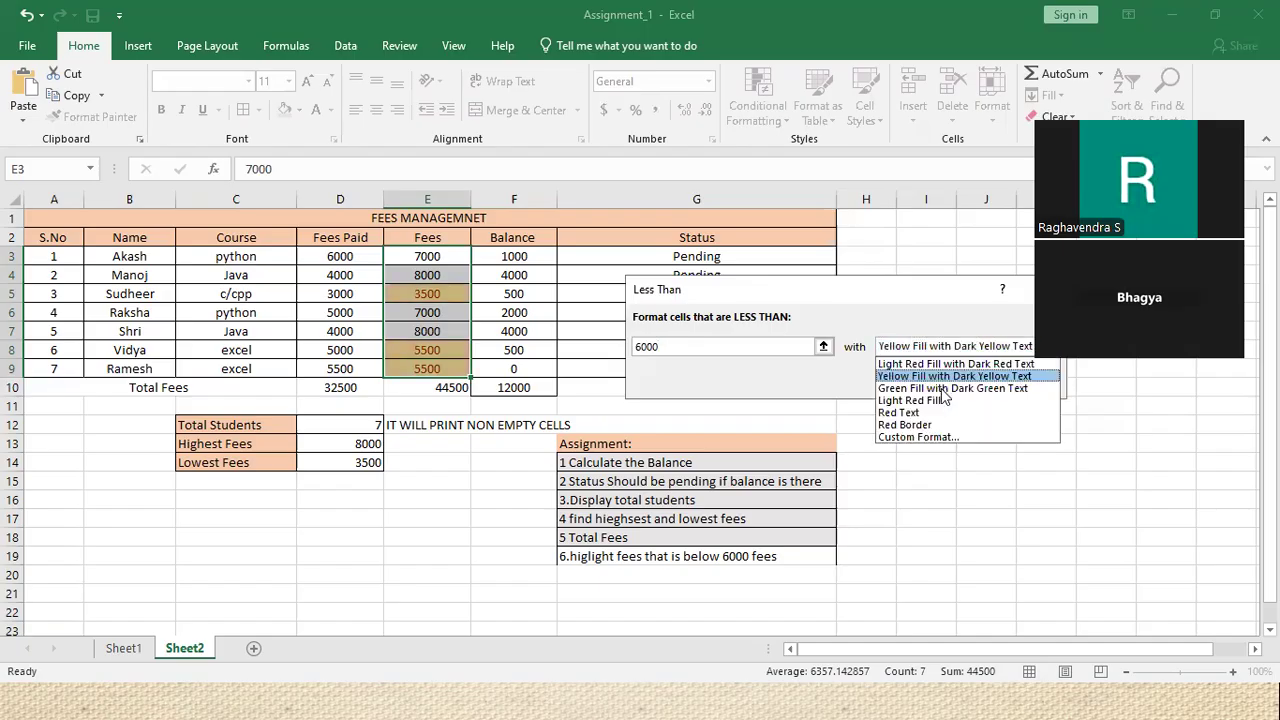
{"action": "left_click", "coordinate": [947, 385]}
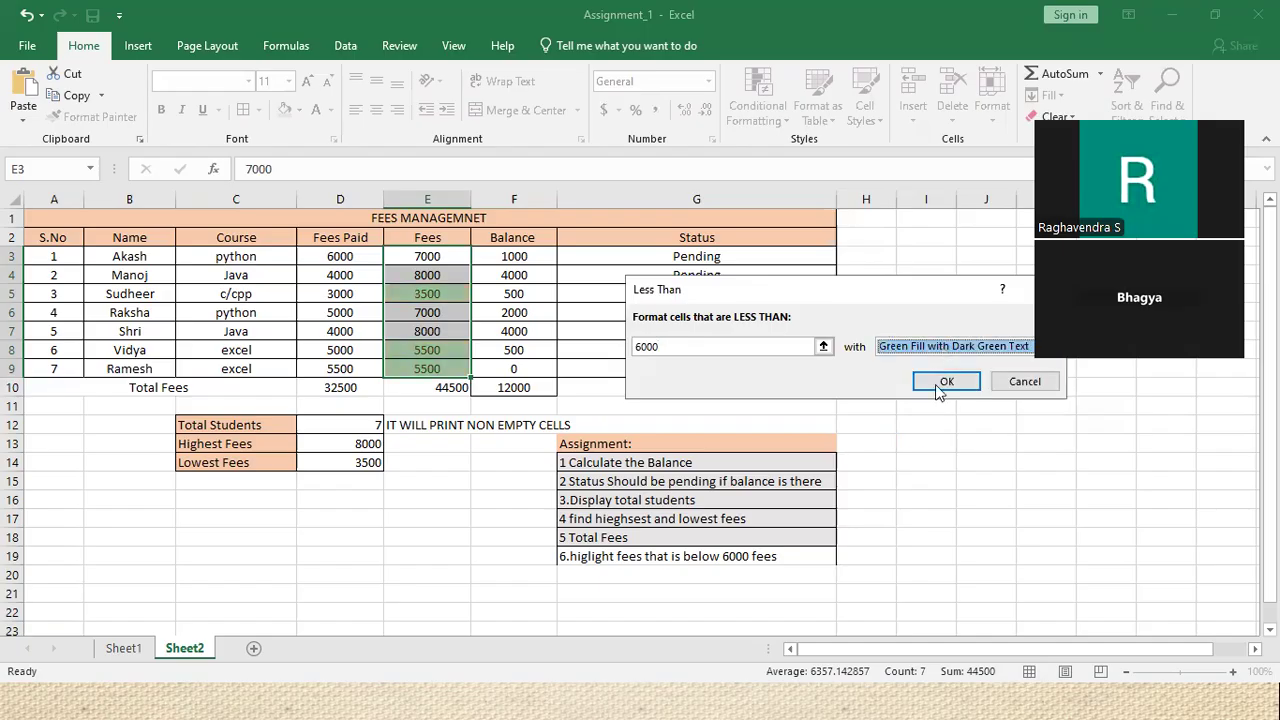
{"action": "left_click", "coordinate": [946, 346]}
{"action": "left_click", "coordinate": [932, 401]}
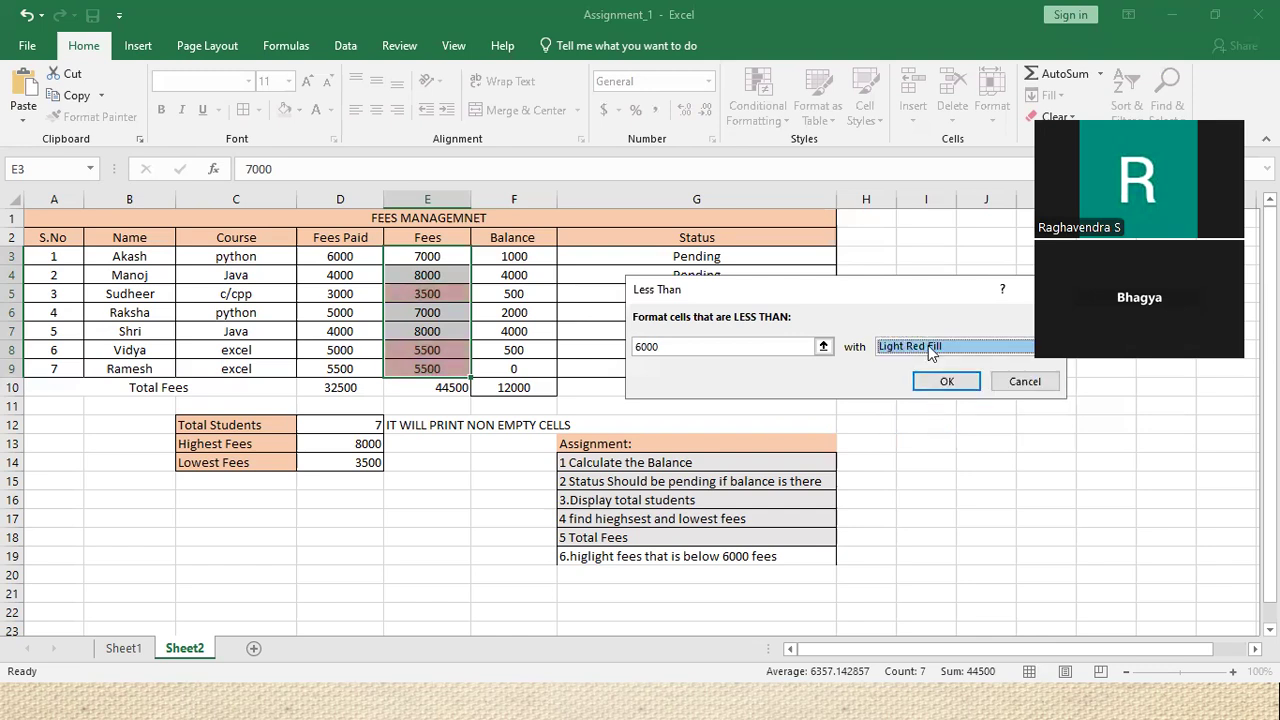
{"action": "left_click", "coordinate": [928, 345]}
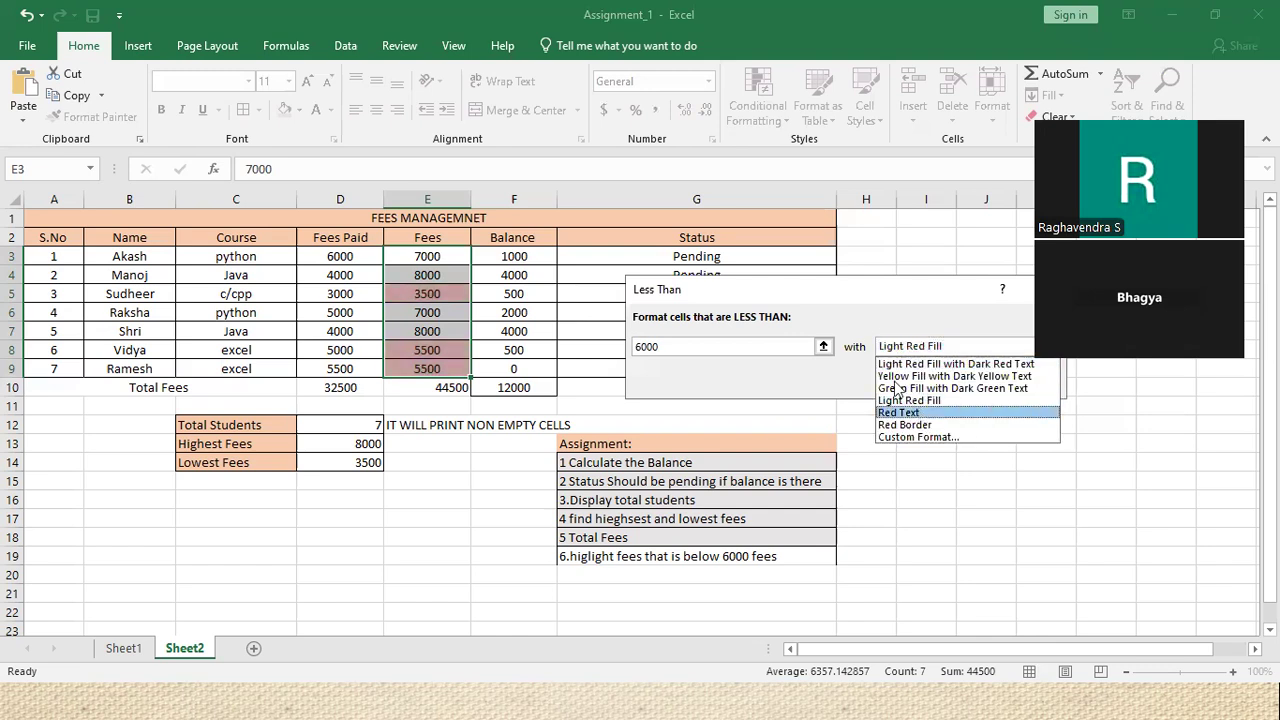
{"action": "left_click", "coordinate": [918, 412]}
{"action": "left_click", "coordinate": [924, 350]}
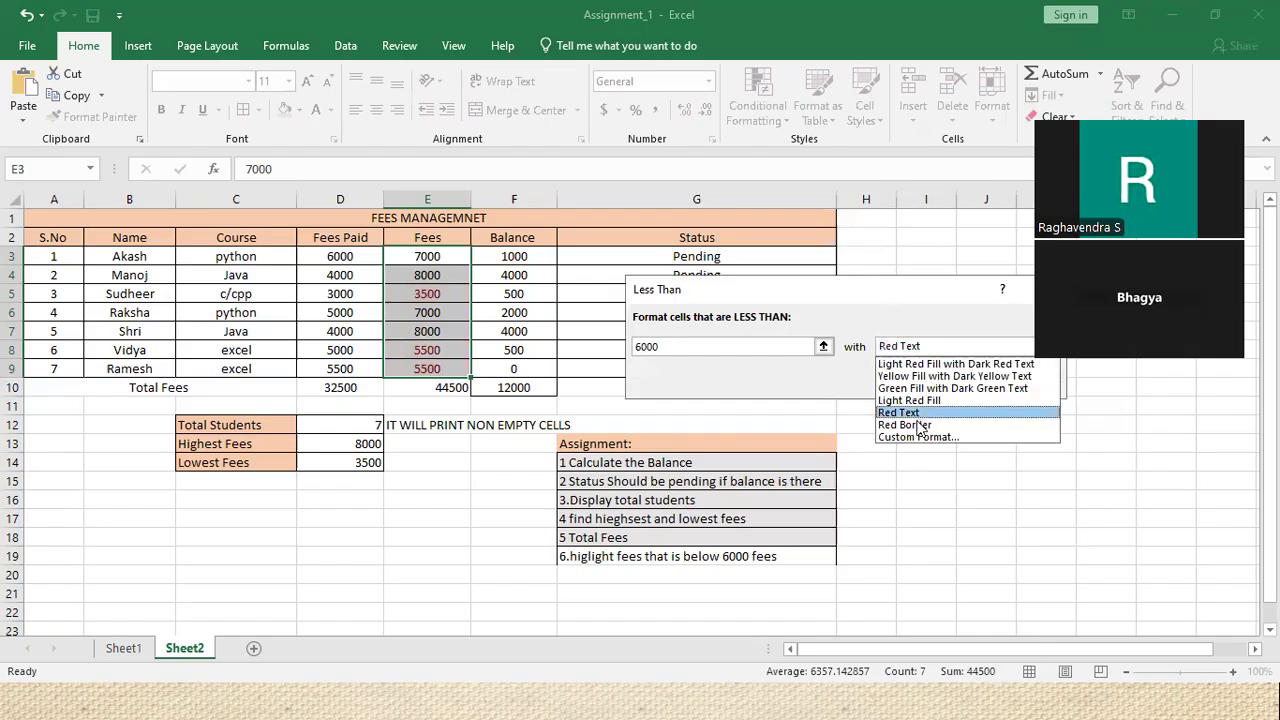
{"action": "left_click", "coordinate": [918, 426]}
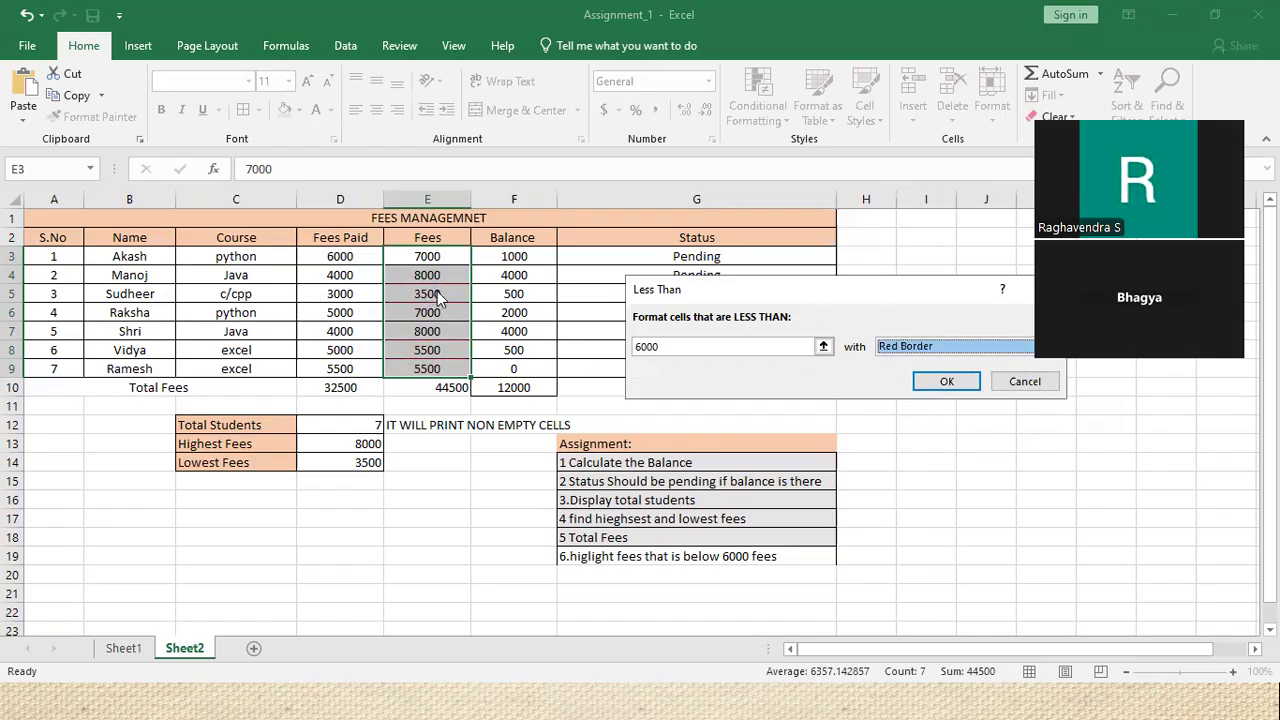
Apply the Less Than 6000 rule with Light Red Fill with Dark Red Text
{"action": "left_click", "coordinate": [935, 346]}
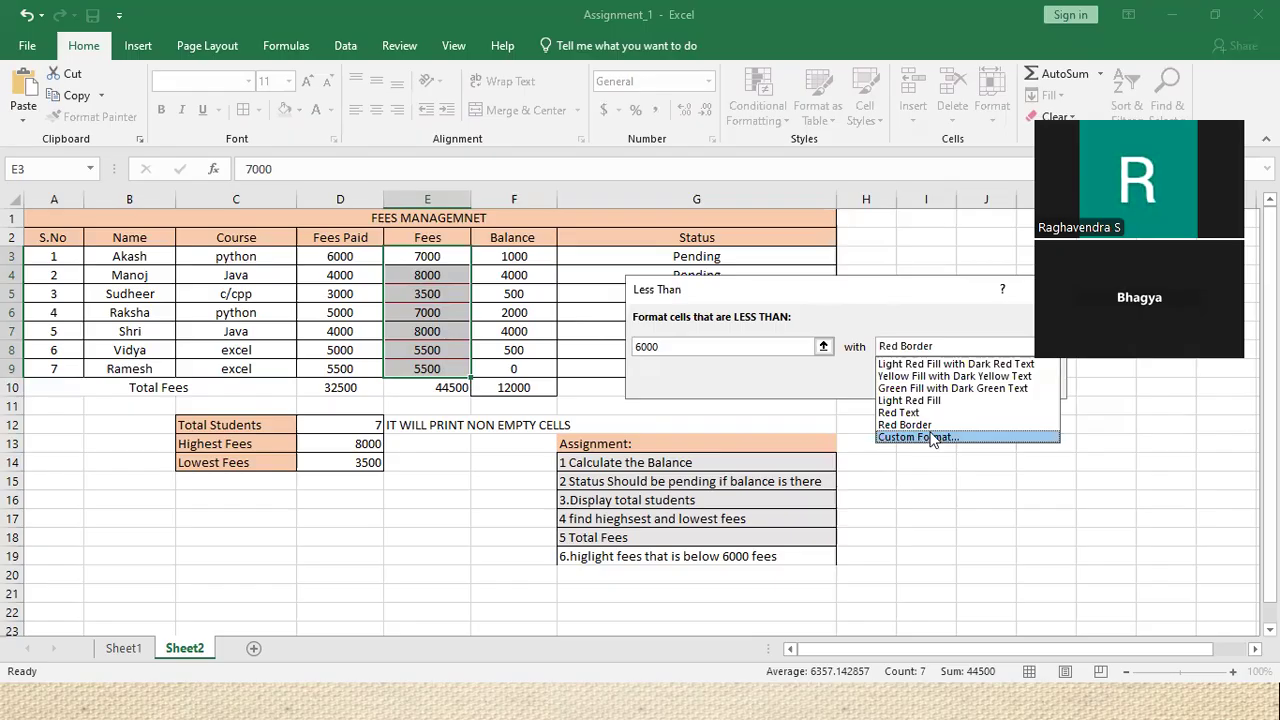
{"action": "left_click", "coordinate": [1032, 449]}
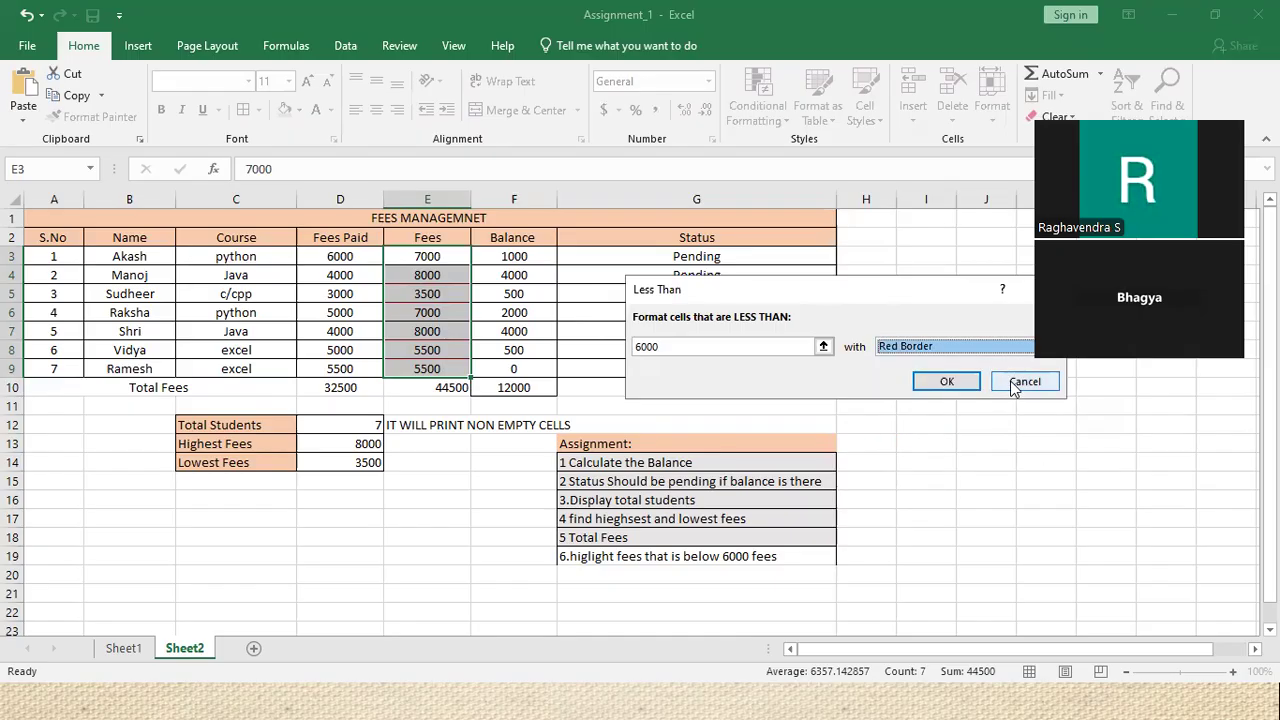
{"action": "left_click", "coordinate": [905, 345]}
{"action": "left_click", "coordinate": [915, 364]}
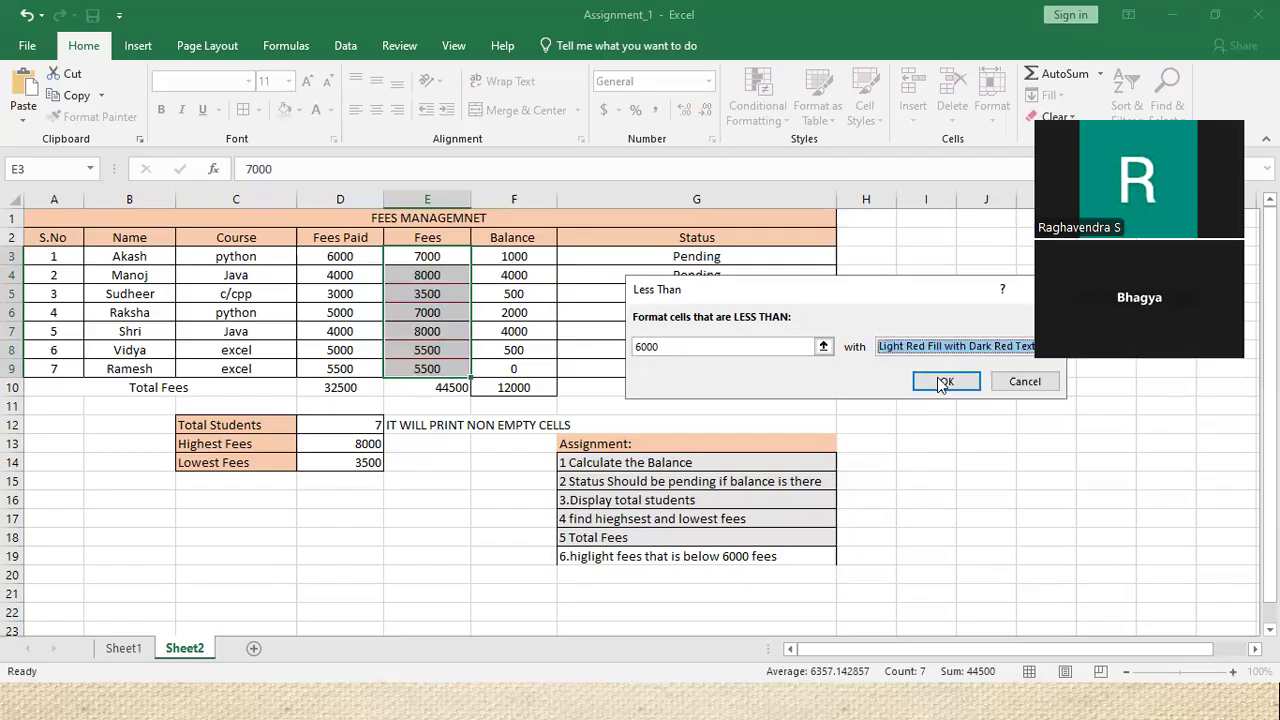
{"action": "left_click", "coordinate": [943, 379]}
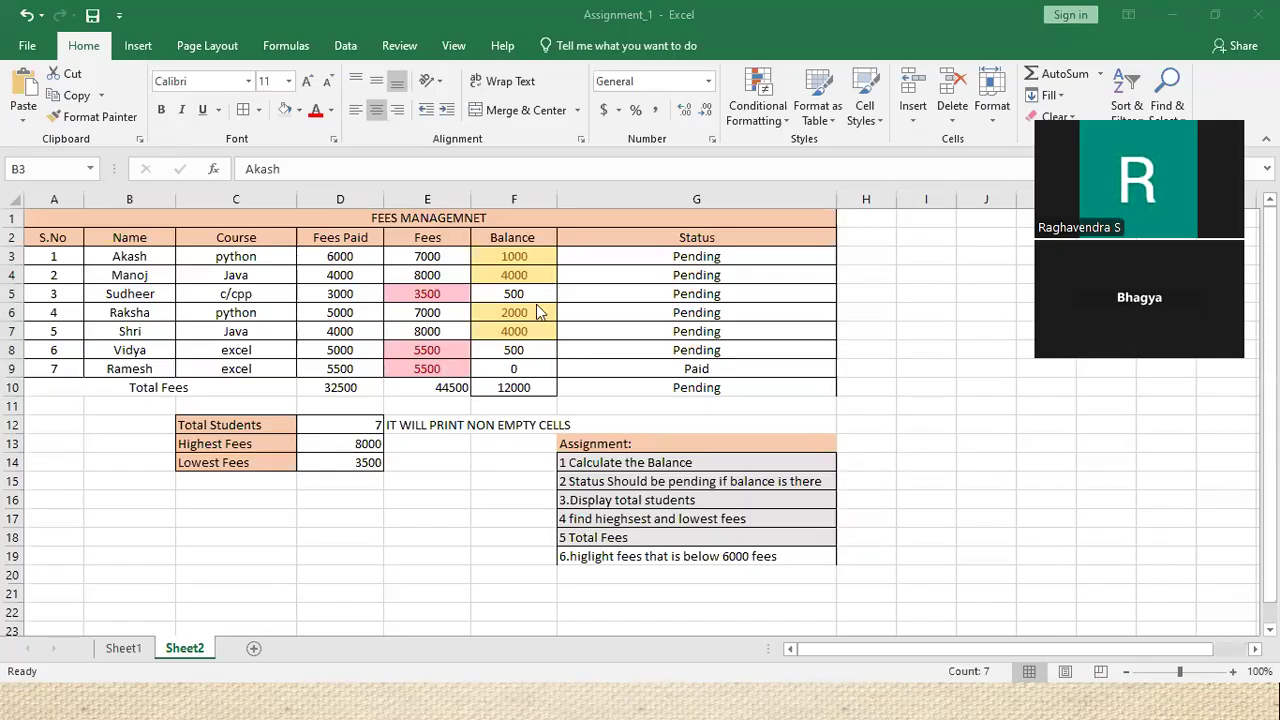
Select the student names B3:B9 and bring up Highlight Cells Rules at Text that Contains
{"action": "left_click", "coordinate": [767, 118]}
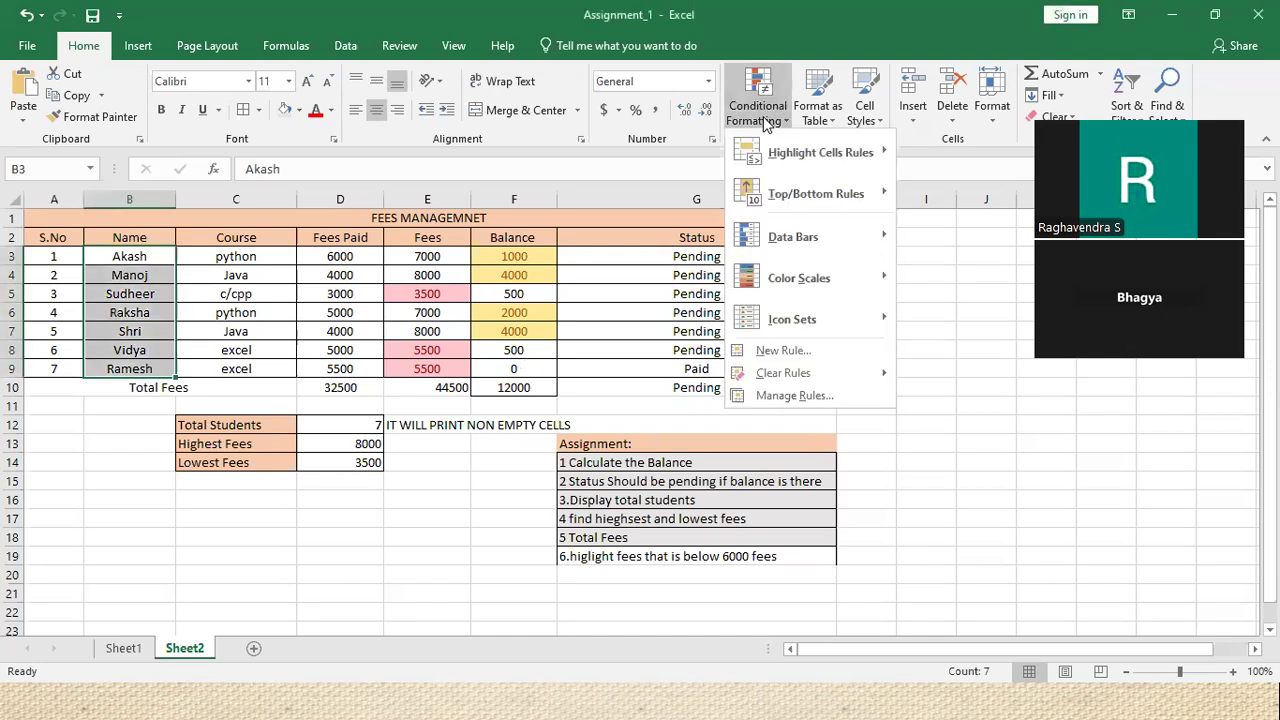
{"action": "mouse_move", "coordinate": [804, 150]}
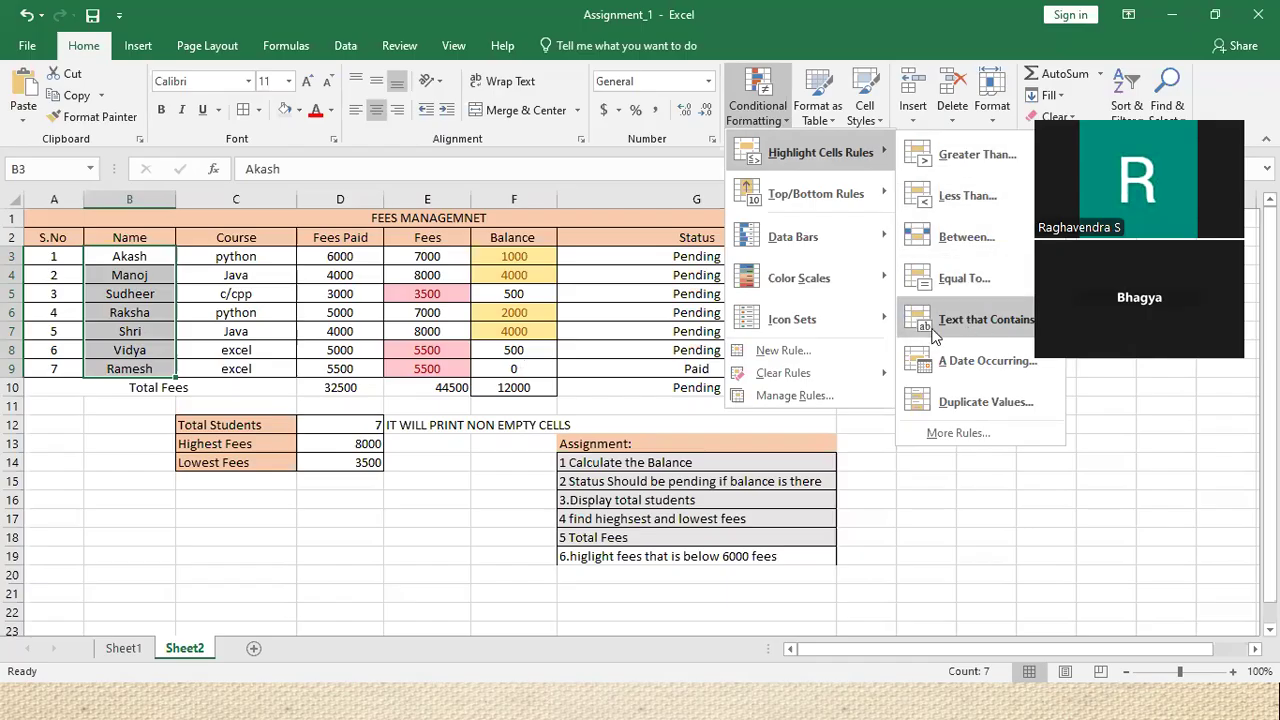
{"action": "left_click", "coordinate": [157, 251]}
{"action": "left_click_drag", "start_coordinate": [145, 254], "coordinate": [147, 370]}
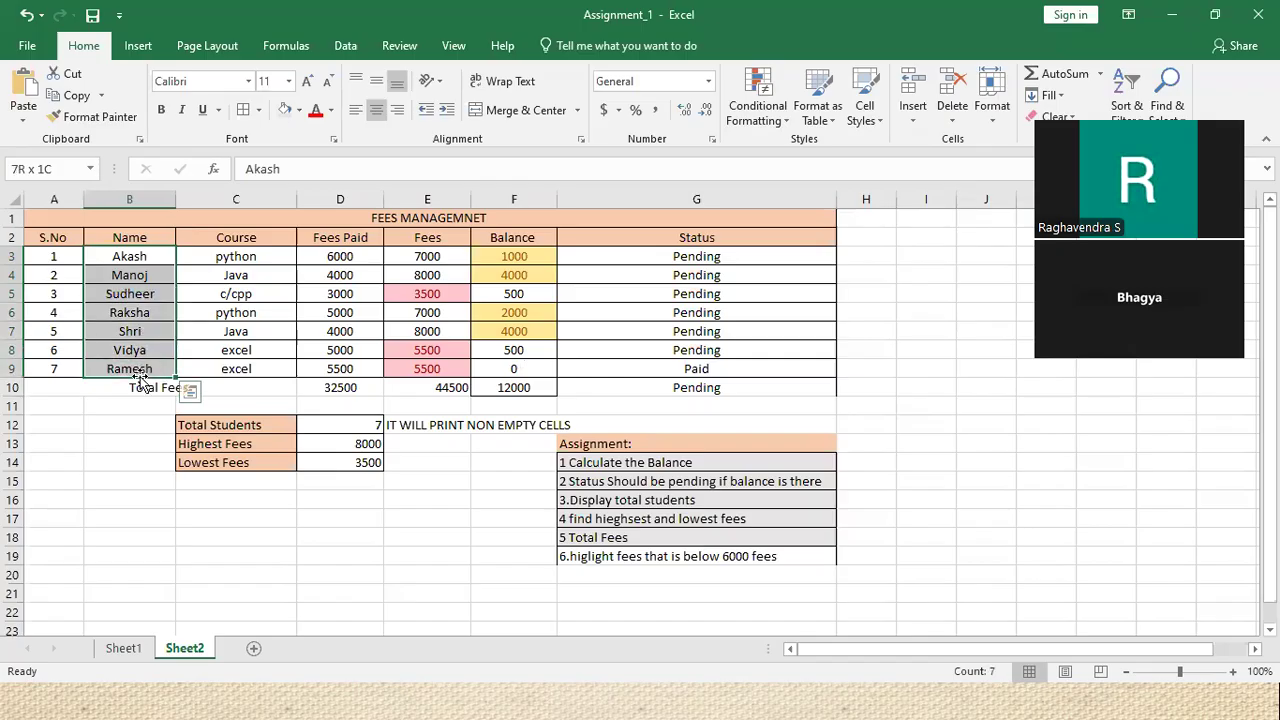
{"action": "left_click", "coordinate": [741, 95]}
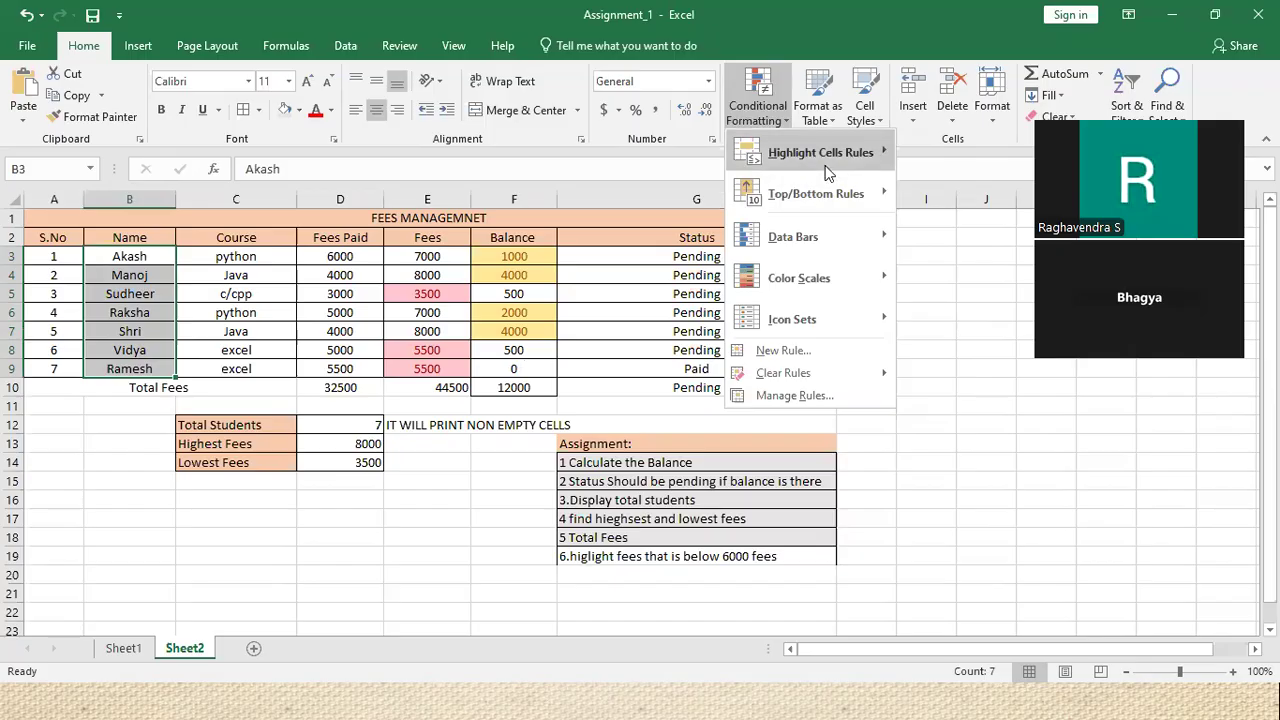
{"action": "mouse_move", "coordinate": [826, 172]}
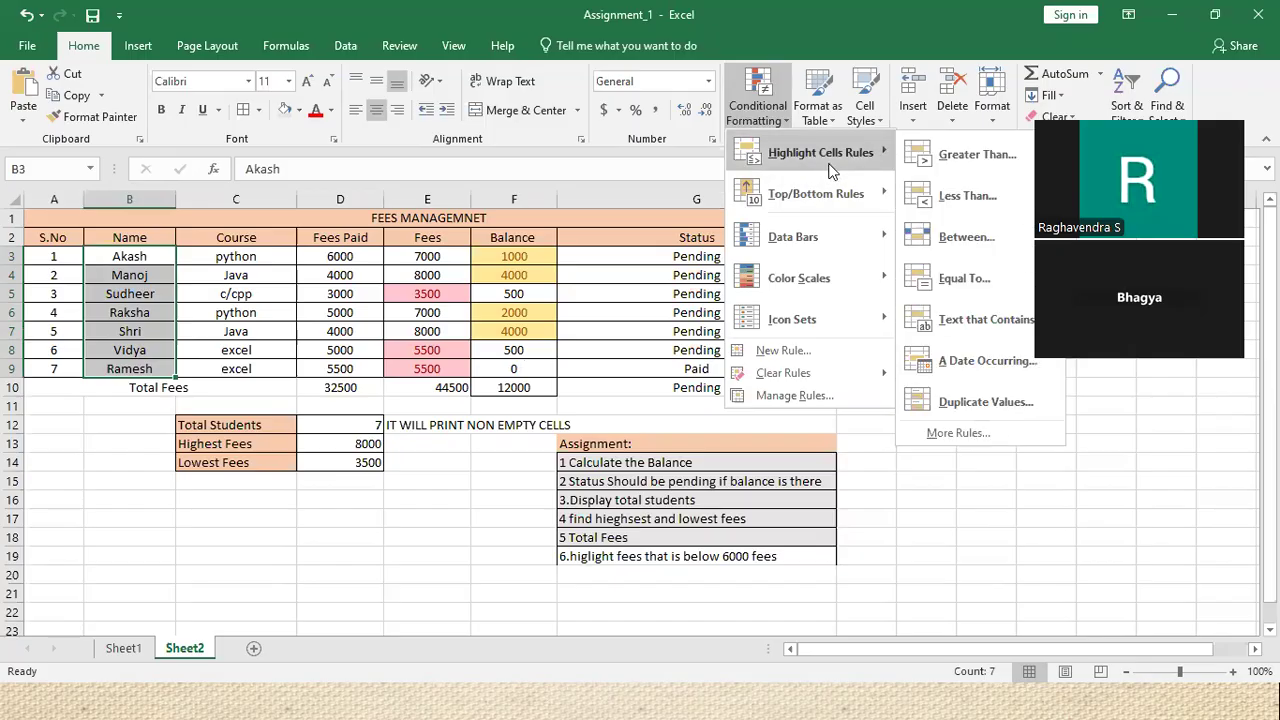
Highlight names containing the letter 'a' with Green Fill with Dark Green Text
{"action": "left_click", "coordinate": [1003, 318]}
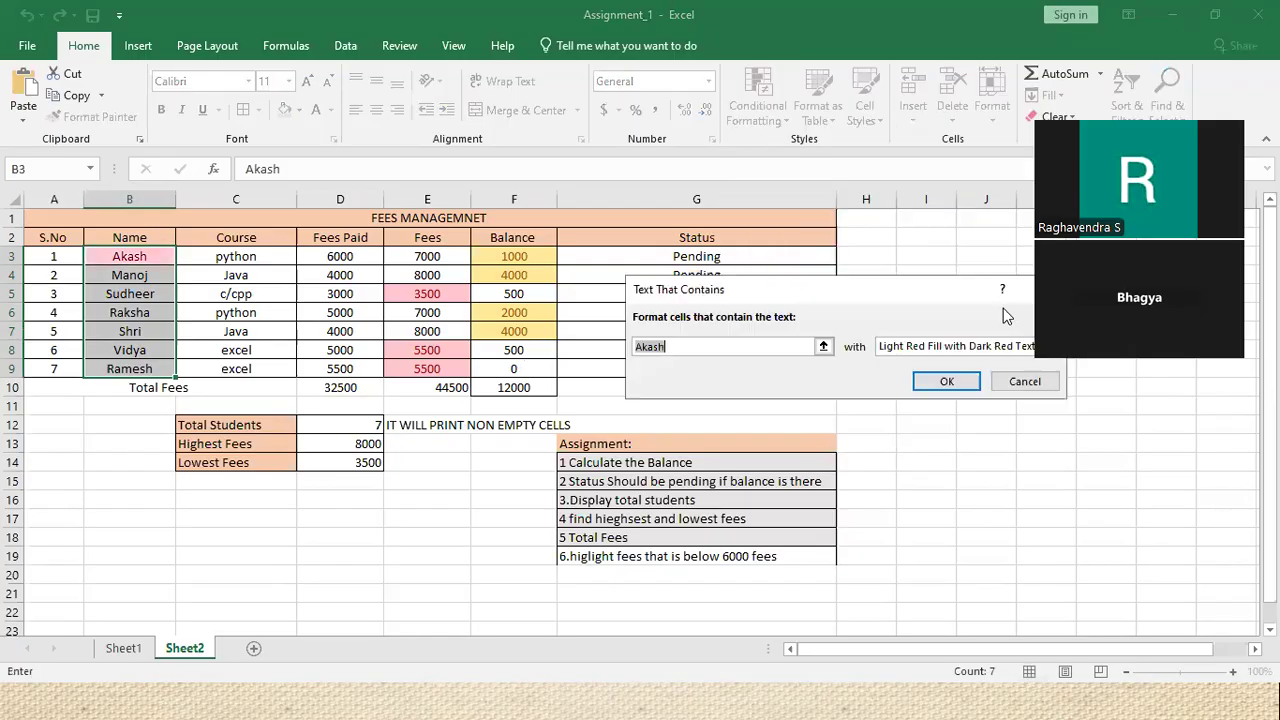
{"action": "type", "text": "ee"}
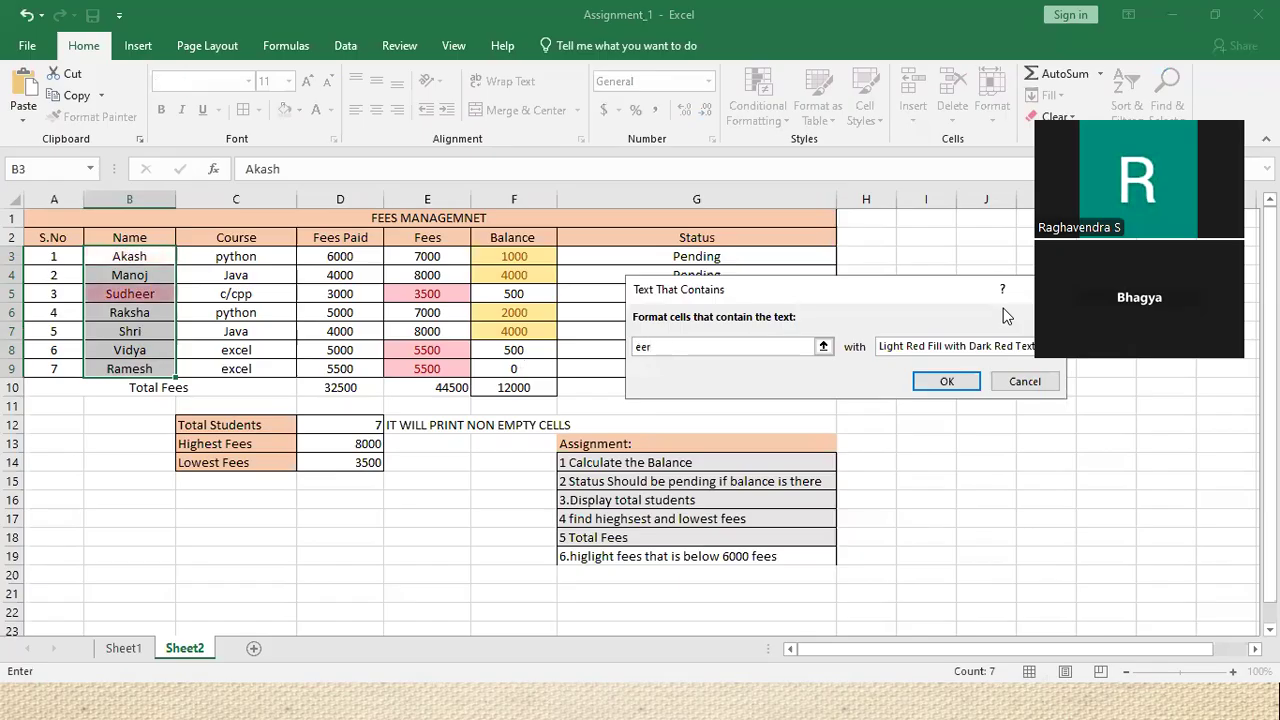
{"action": "type", "text": "r"}
{"action": "key", "text": "BackSpace"}
{"action": "key", "text": "BackSpace"}
{"action": "key", "text": "BackSpace"}
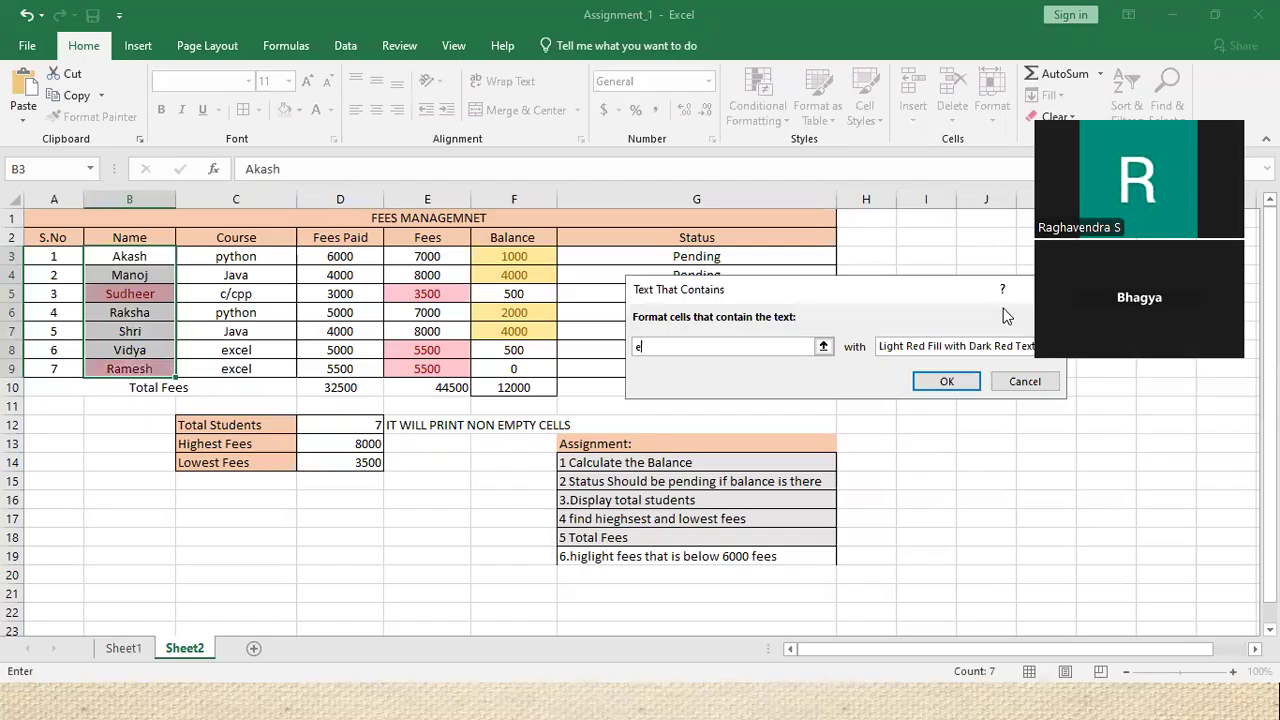
{"action": "type", "text": "sh"}
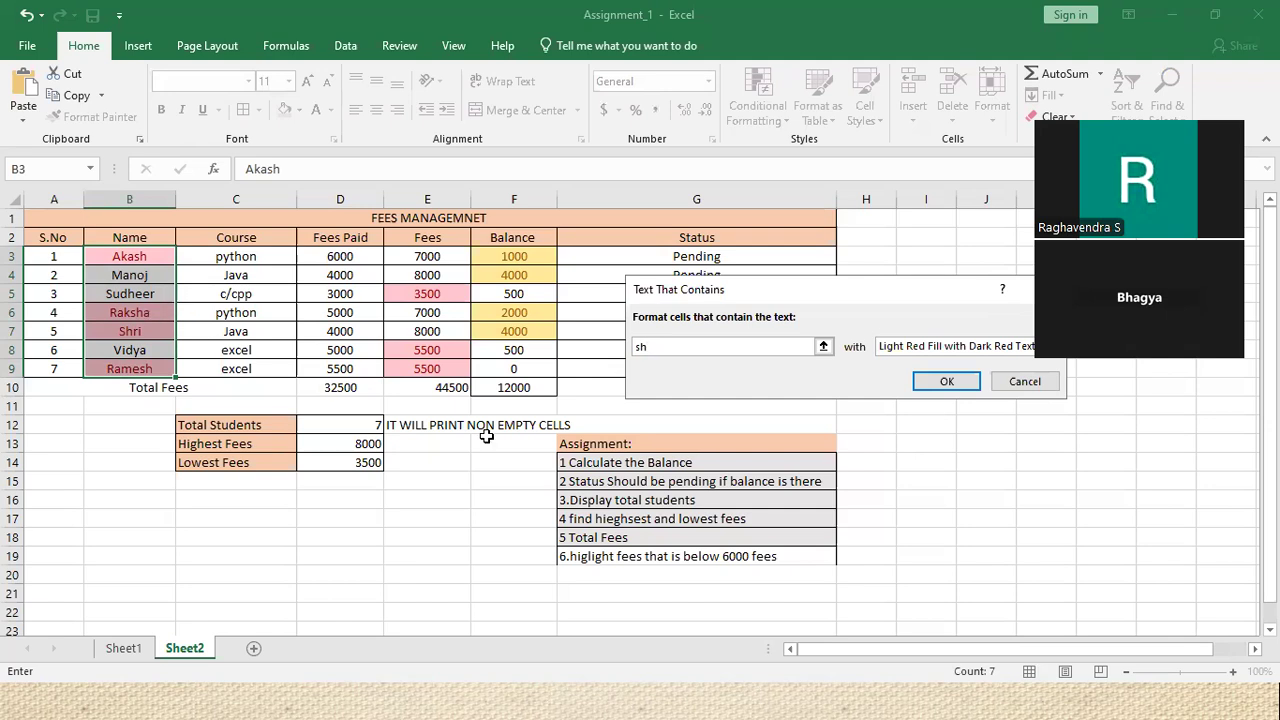
{"action": "key", "text": "BackSpace"}
{"action": "key", "text": "BackSpace"}
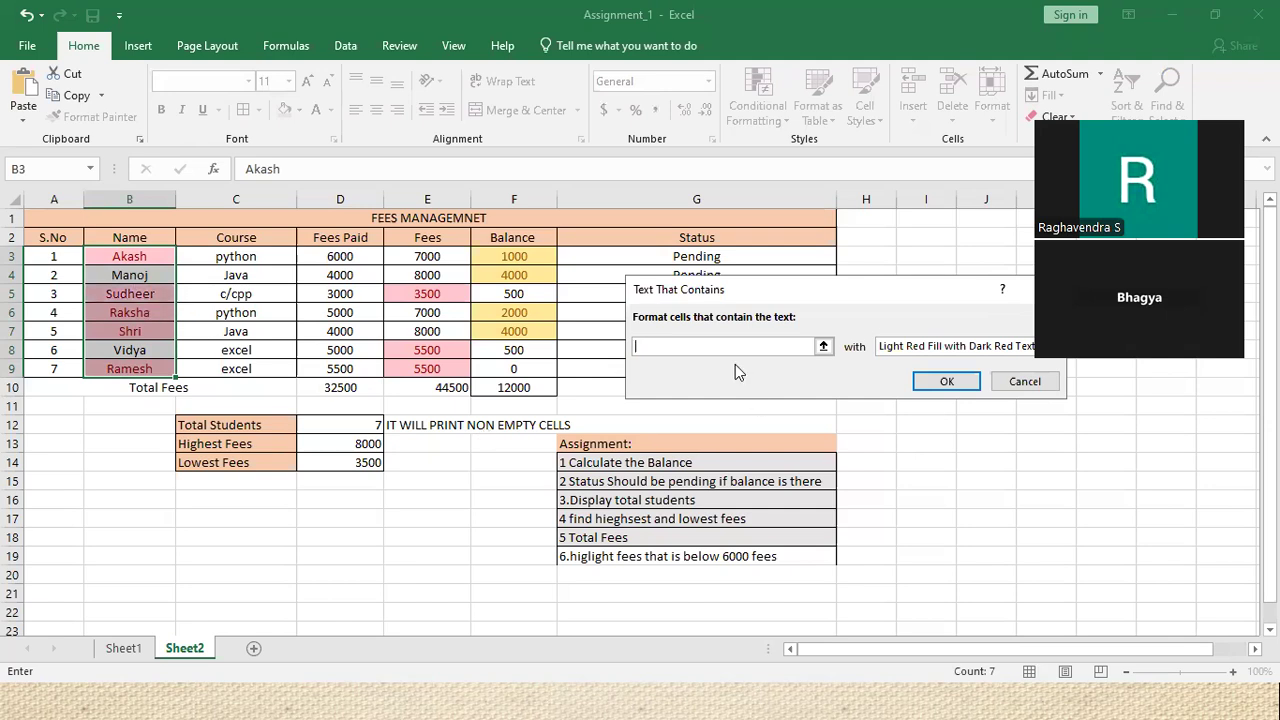
{"action": "type", "text": "v"}
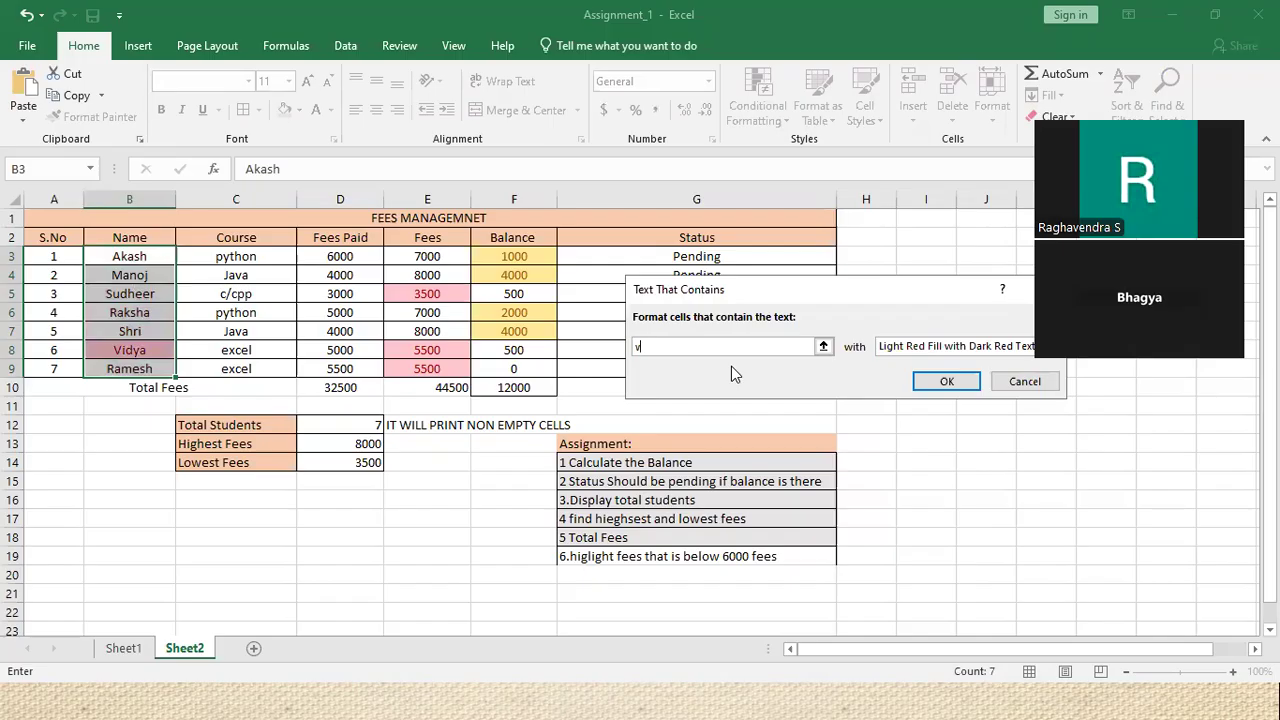
{"action": "key", "text": "BackSpace"}
{"action": "type", "text": "a"}
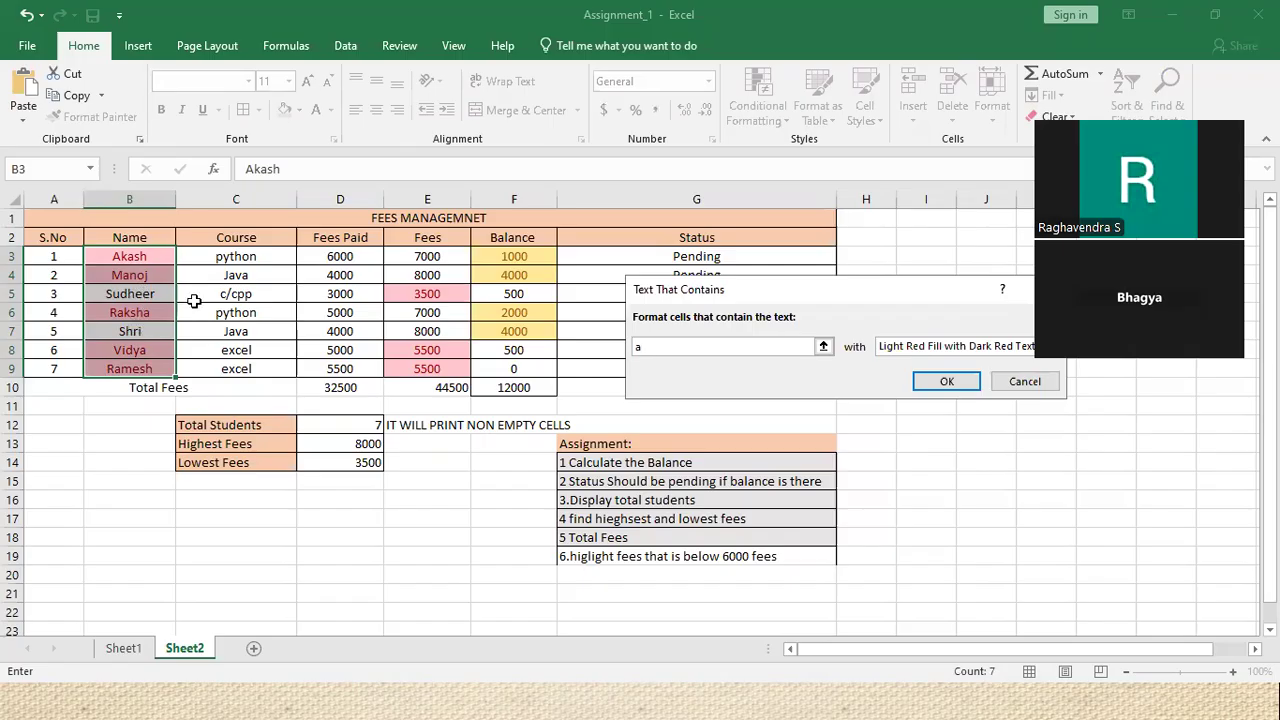
{"action": "left_click", "coordinate": [916, 347]}
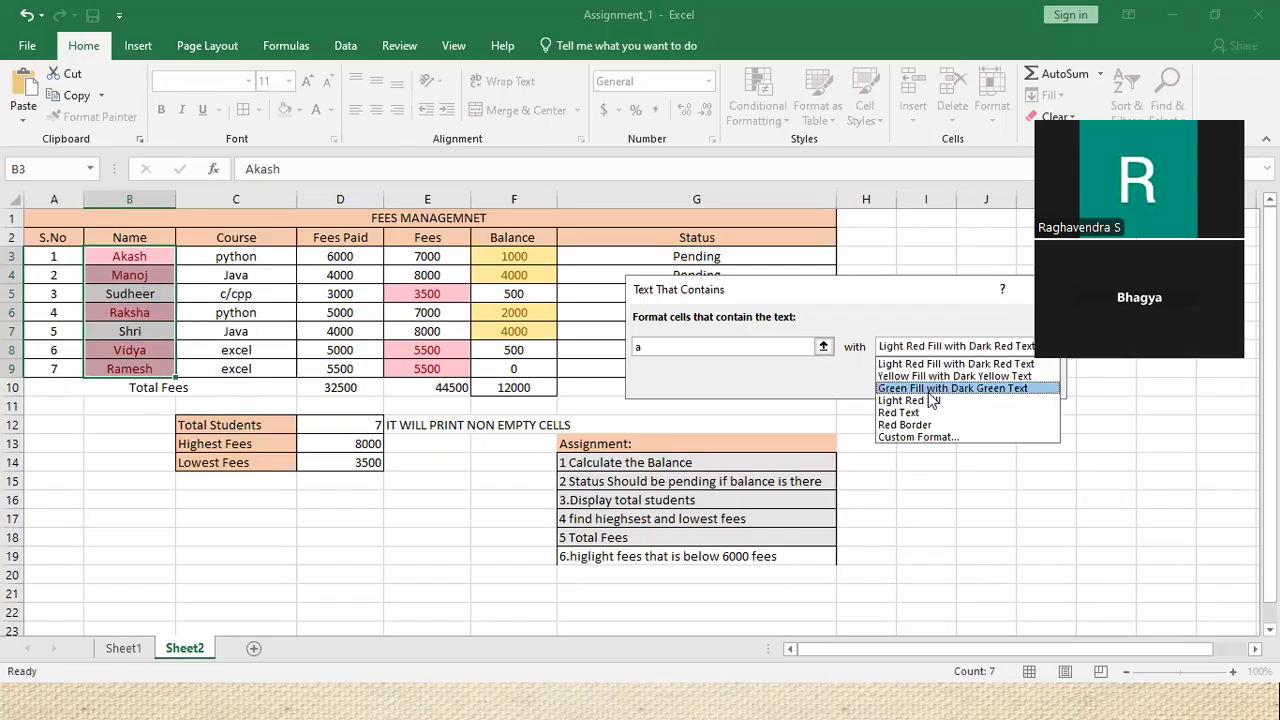
{"action": "left_click", "coordinate": [928, 390]}
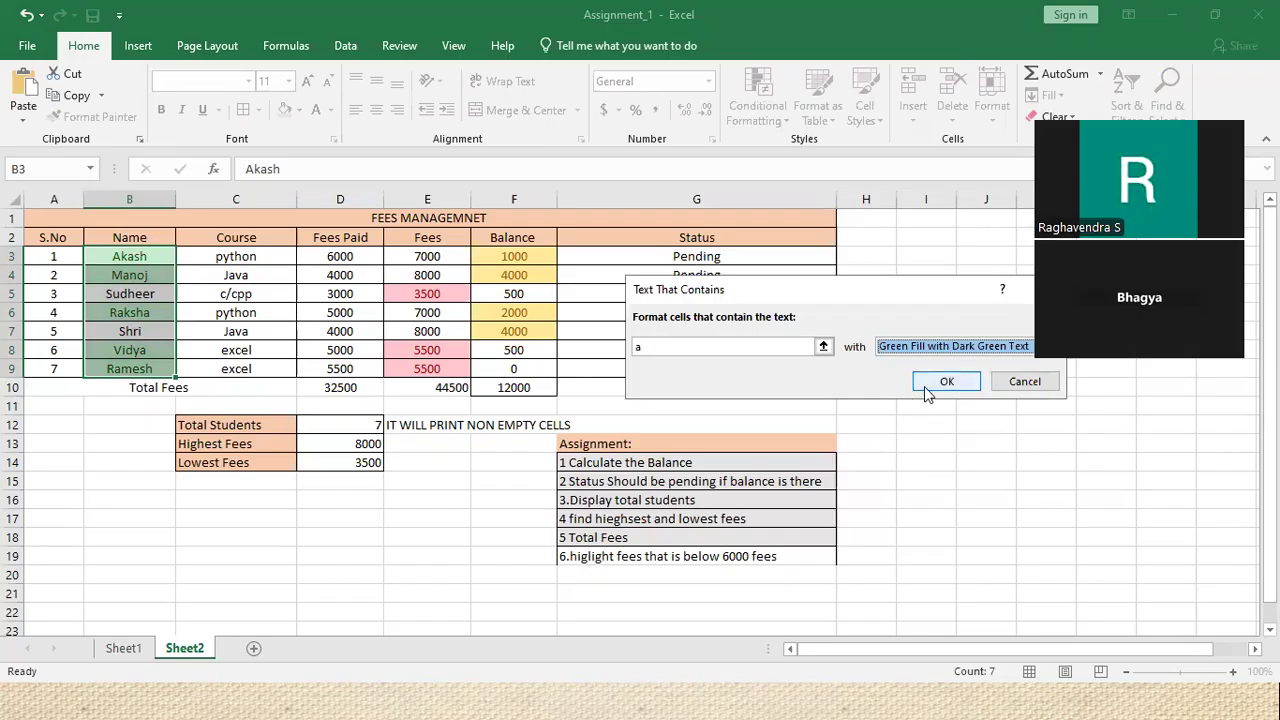
{"action": "left_click", "coordinate": [912, 386]}
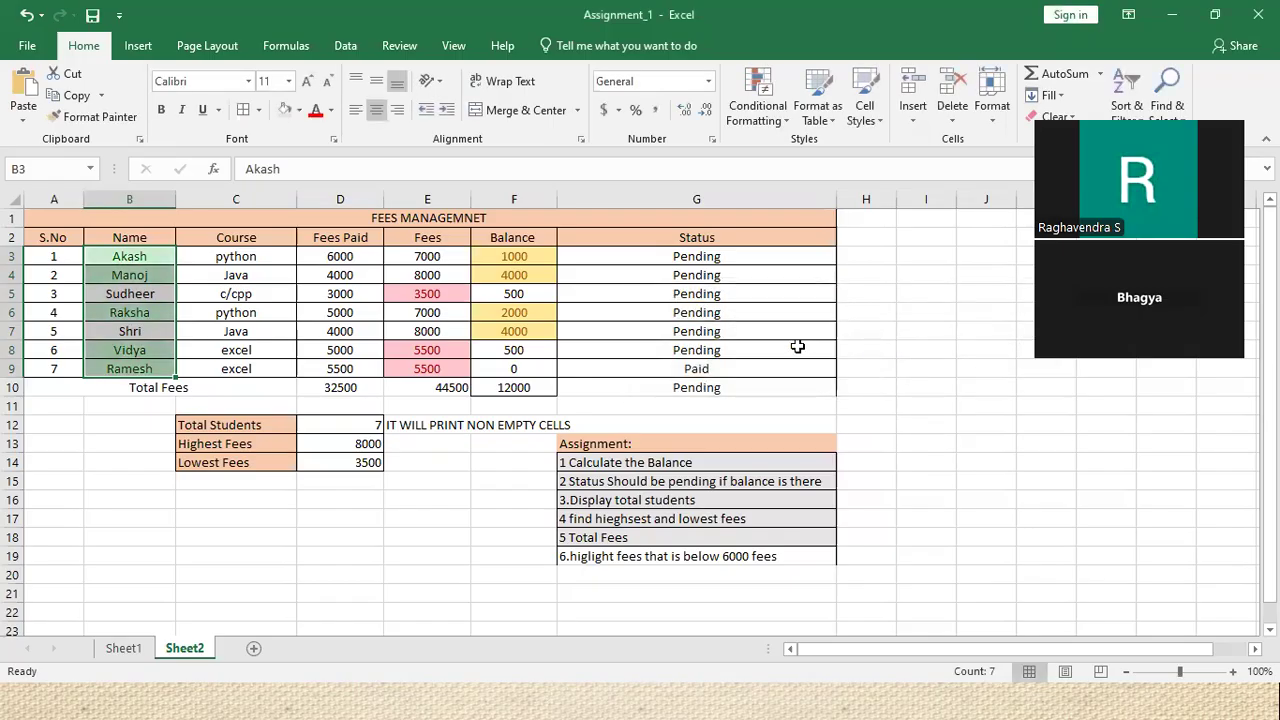
{"action": "left_click", "coordinate": [764, 120]}
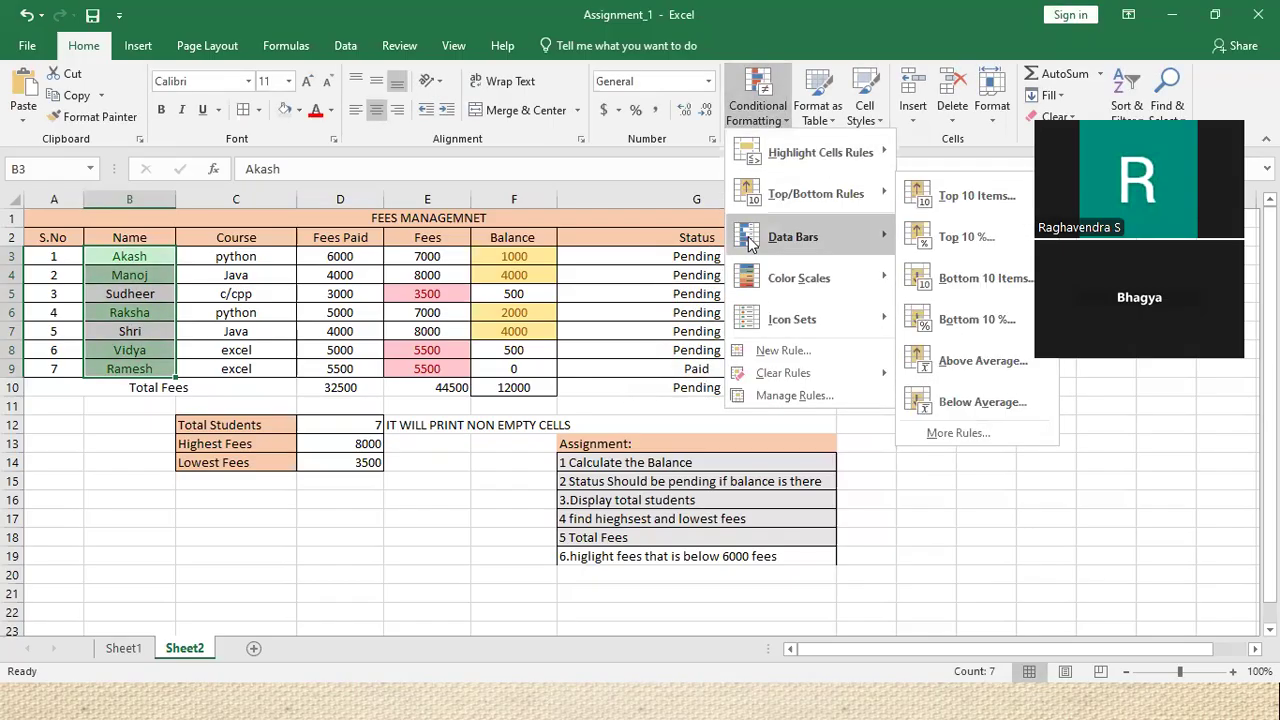
{"action": "mouse_move", "coordinate": [757, 240]}
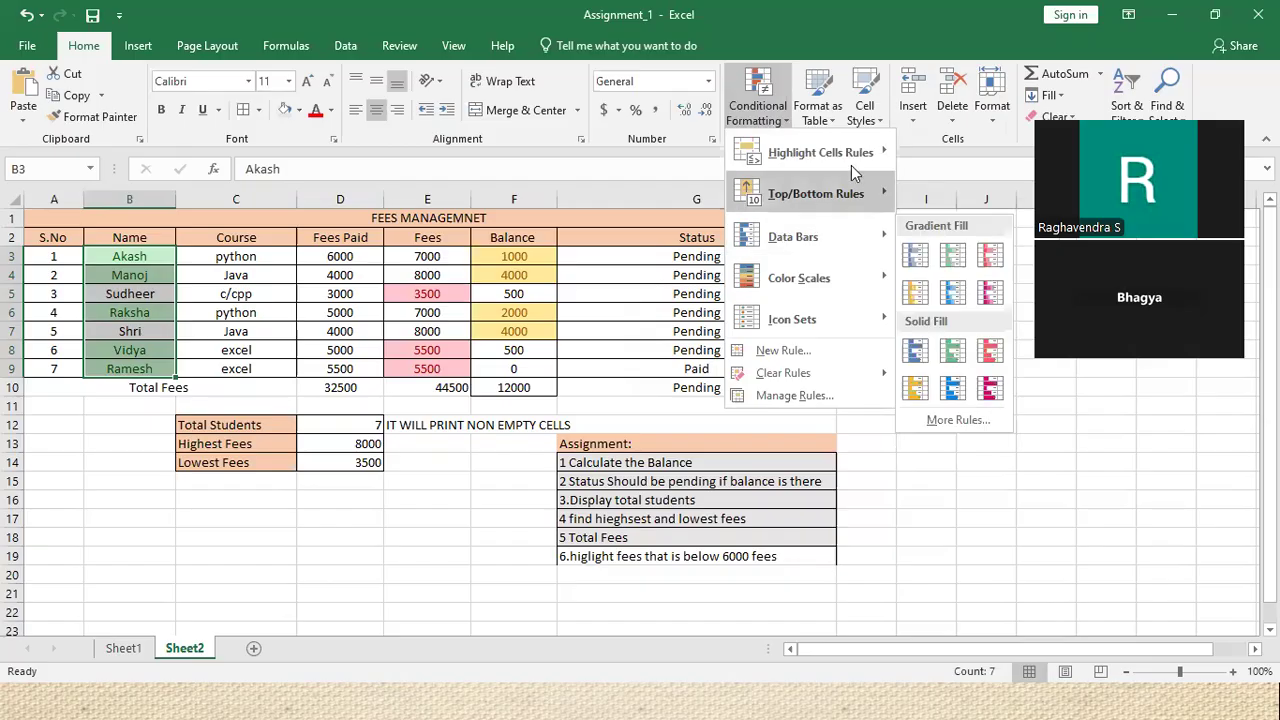
{"action": "mouse_move", "coordinate": [851, 157]}
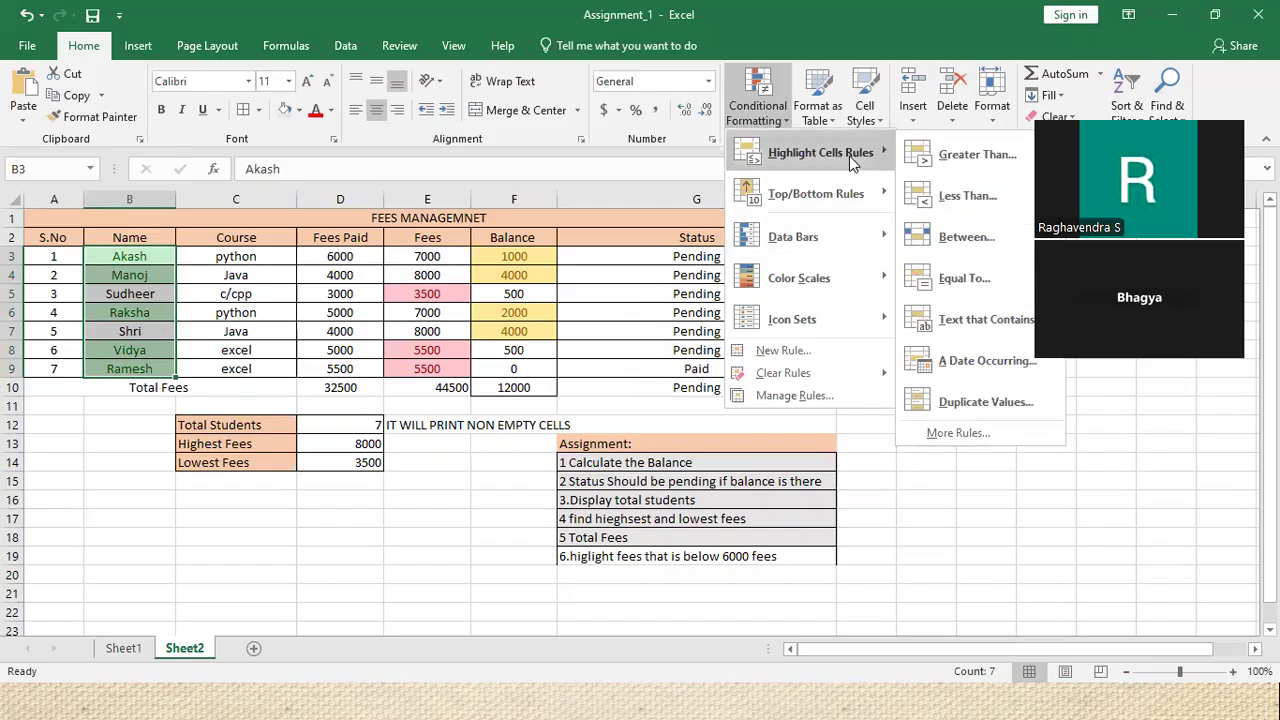
{"action": "left_click", "coordinate": [960, 240]}
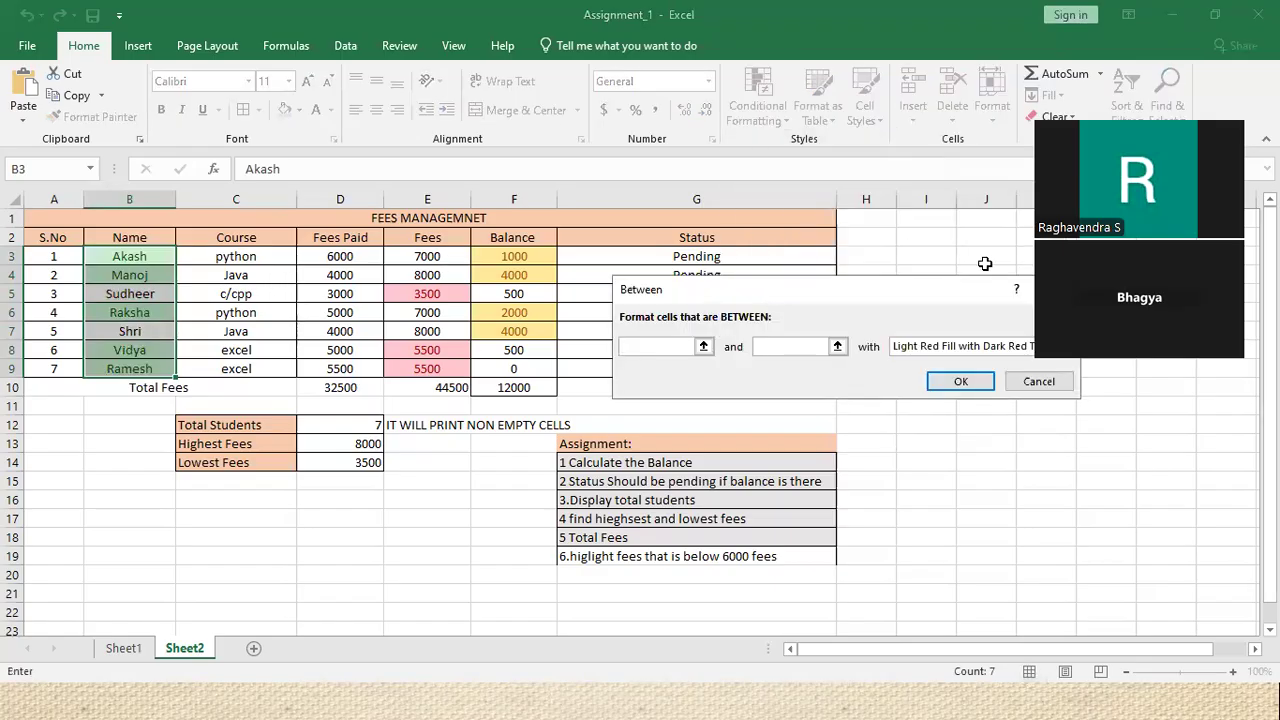
{"action": "left_click", "coordinate": [1038, 381]}
Shade Fees Paid values D3:D9 between 1500 and 5000 with light red fill and dark red text
{"action": "left_click_drag", "start_coordinate": [323, 256], "coordinate": [337, 371]}
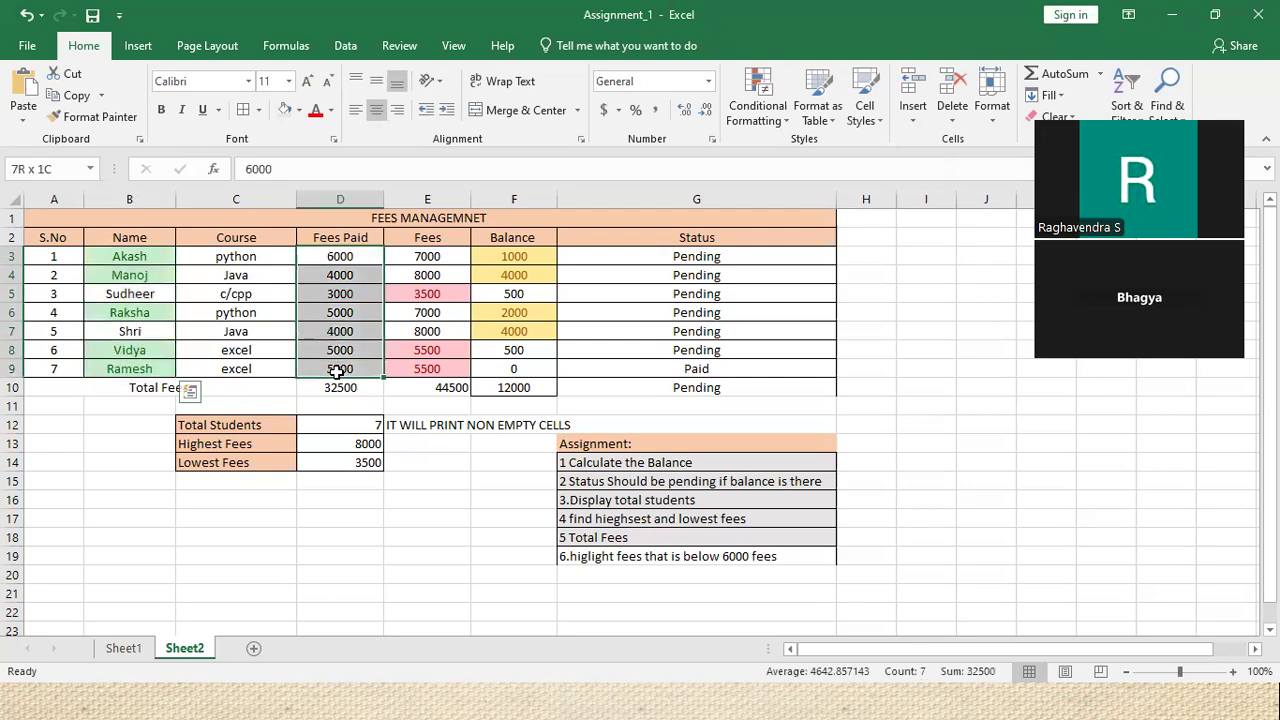
{"action": "left_click", "coordinate": [765, 100]}
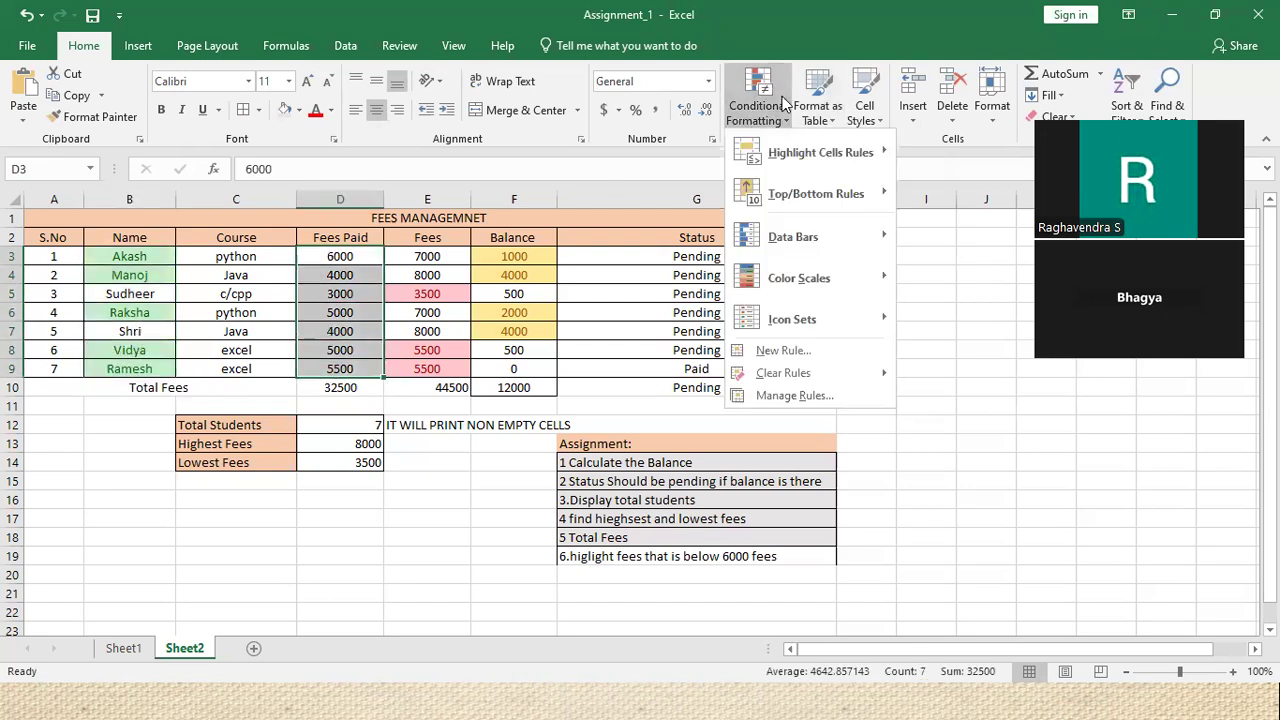
{"action": "mouse_move", "coordinate": [812, 160]}
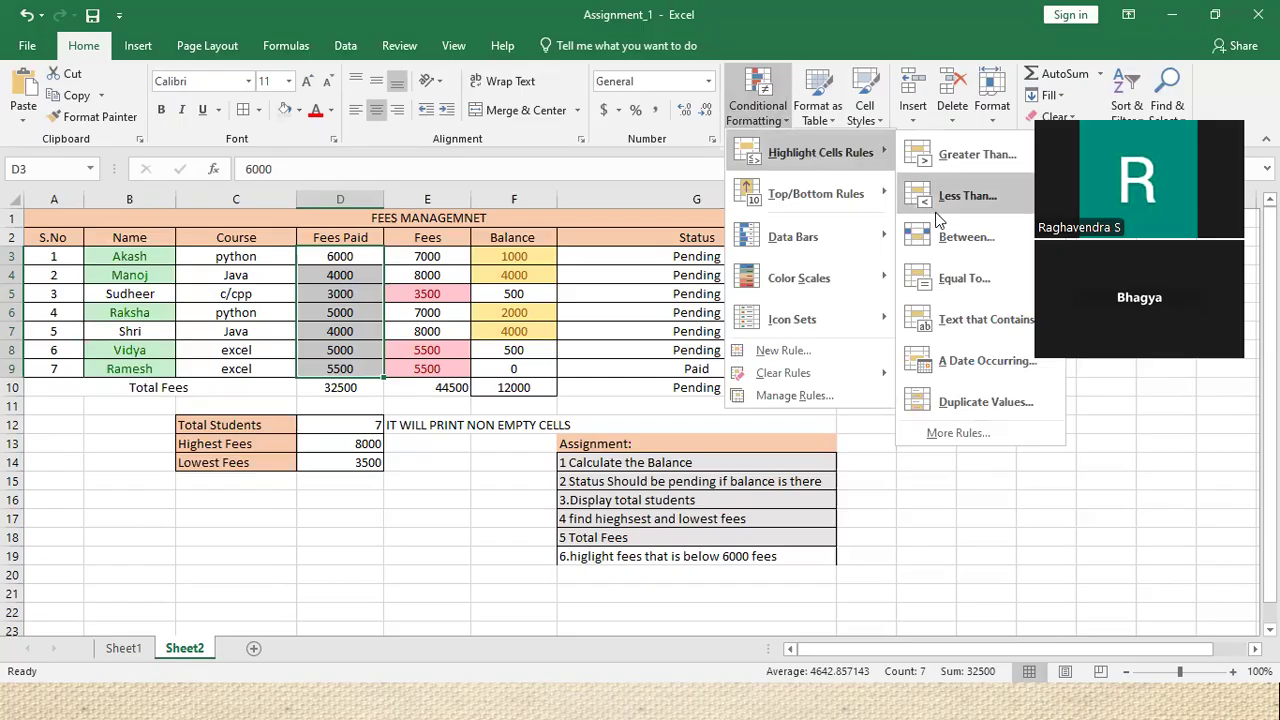
{"action": "left_click", "coordinate": [968, 245]}
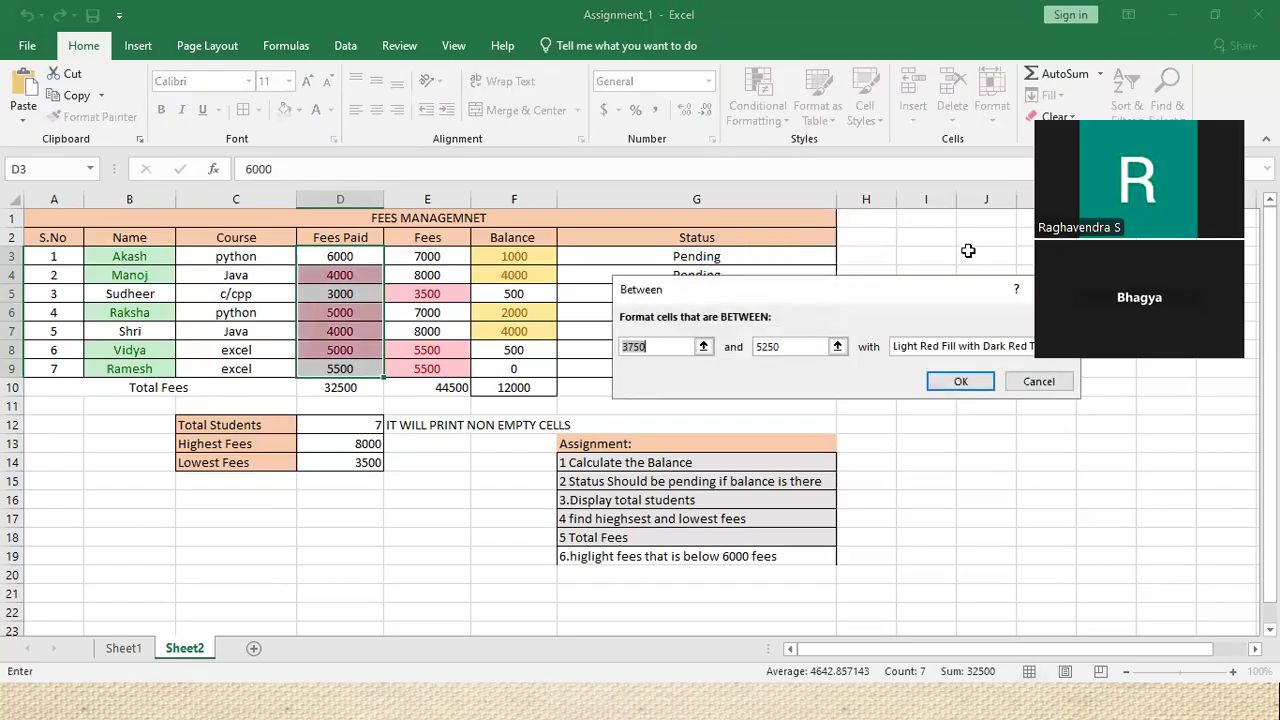
{"action": "type", "text": "1500"}
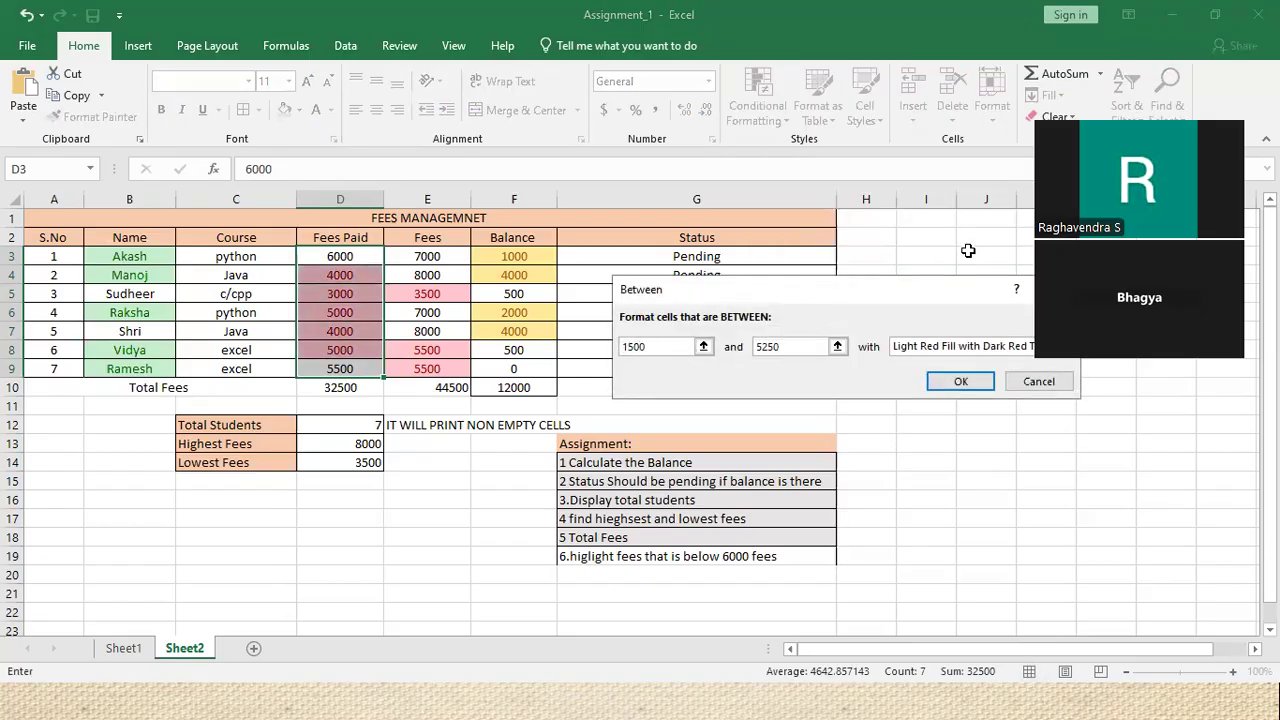
{"action": "double_click", "coordinate": [795, 346]}
{"action": "type", "text": "3000"}
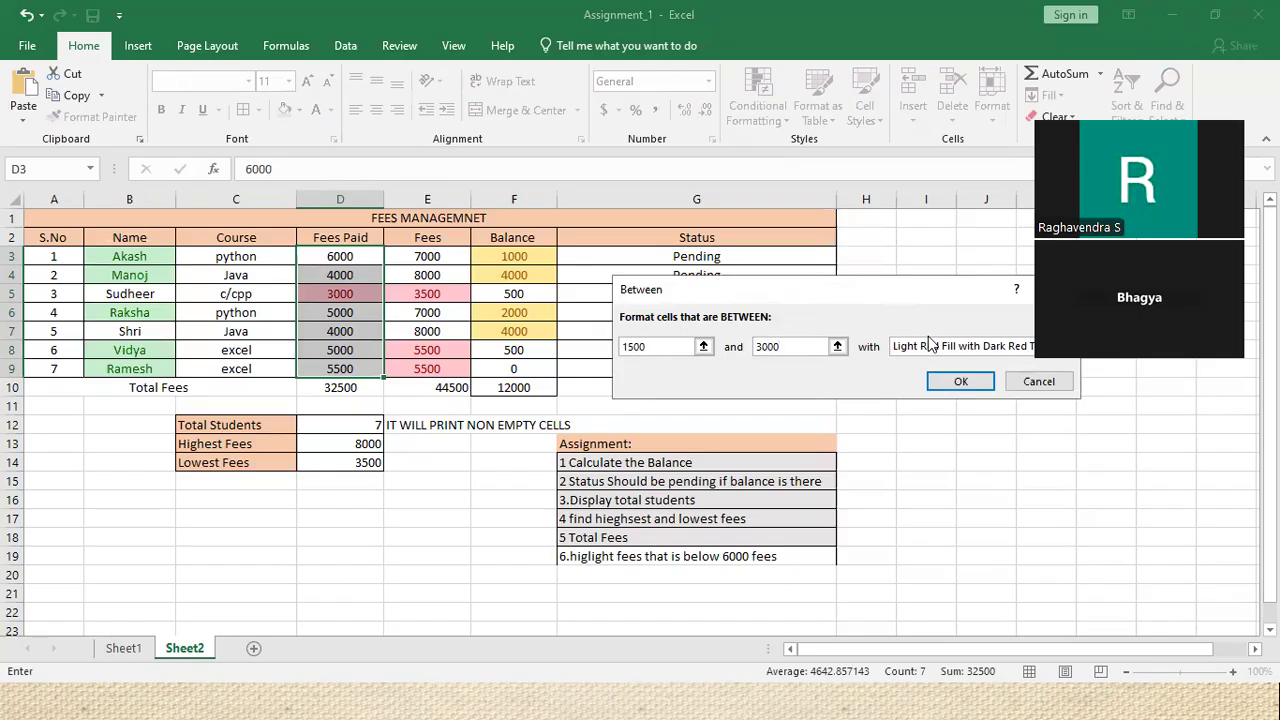
{"action": "key", "text": "BackSpace"}
{"action": "key", "text": "BackSpace"}
{"action": "key", "text": "BackSpace"}
{"action": "key", "text": "BackSpace"}
{"action": "type", "text": "5"}
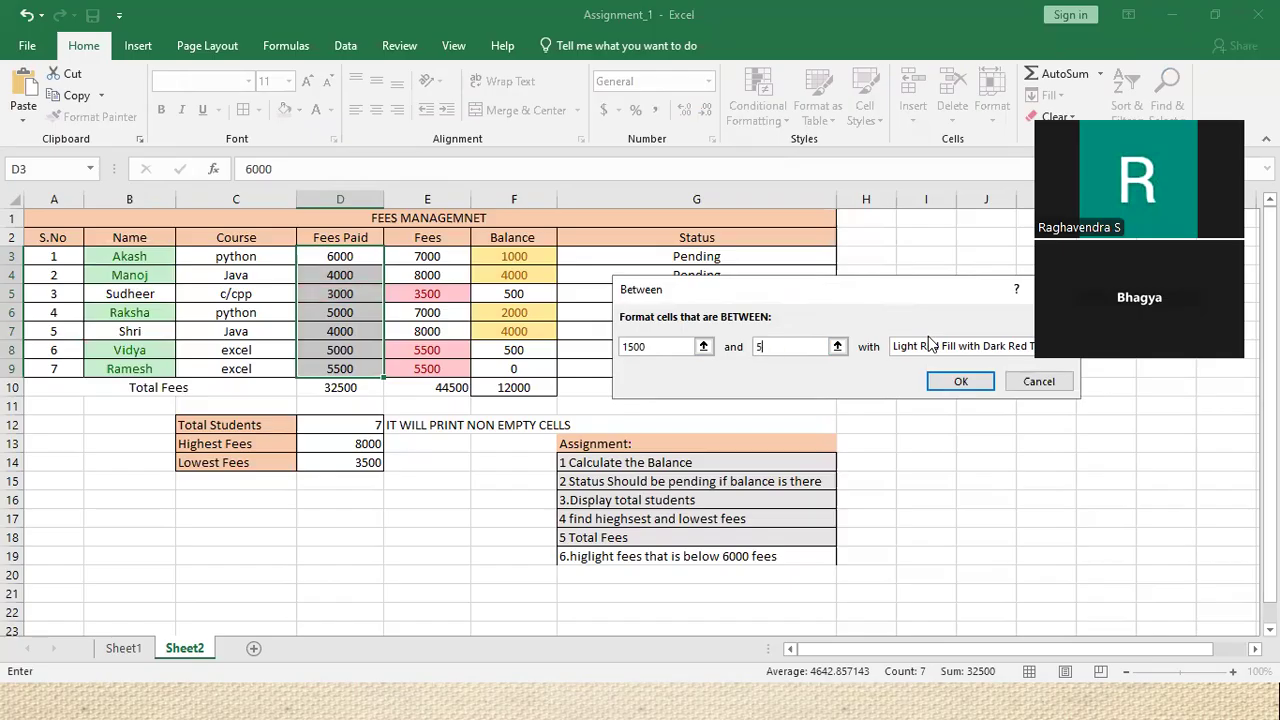
{"action": "type", "text": "000"}
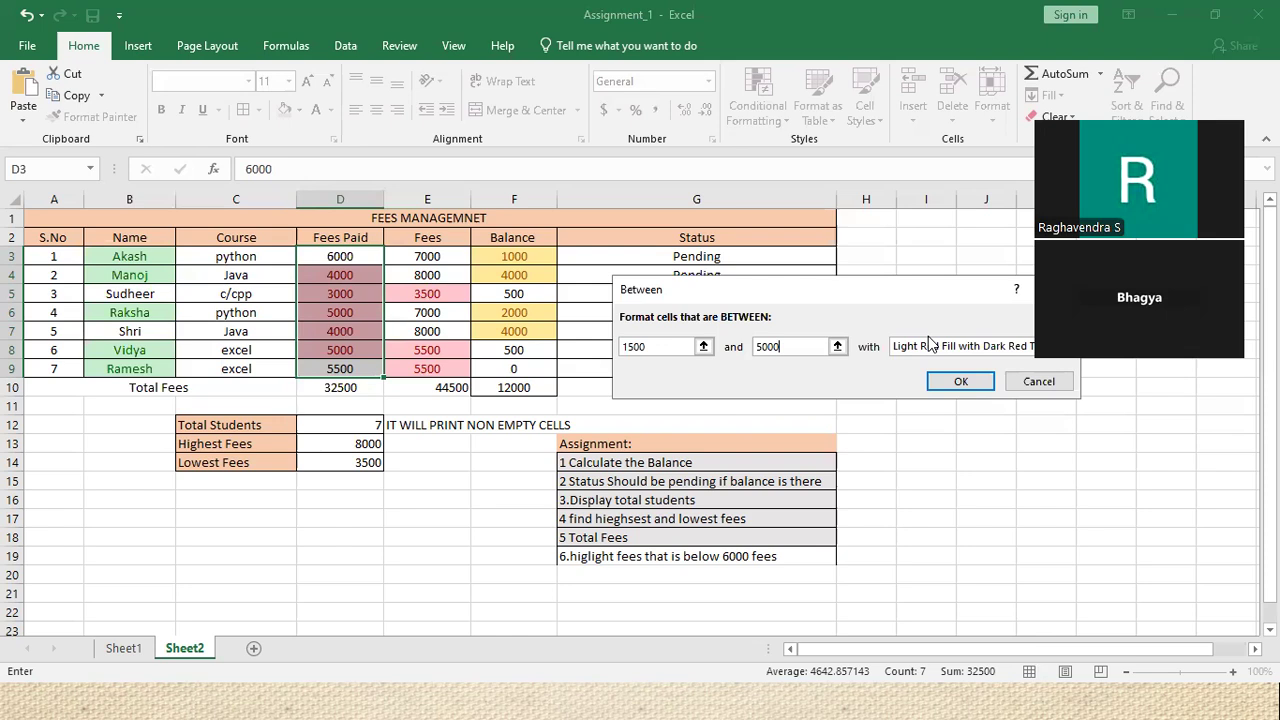
{"action": "left_click", "coordinate": [962, 381]}
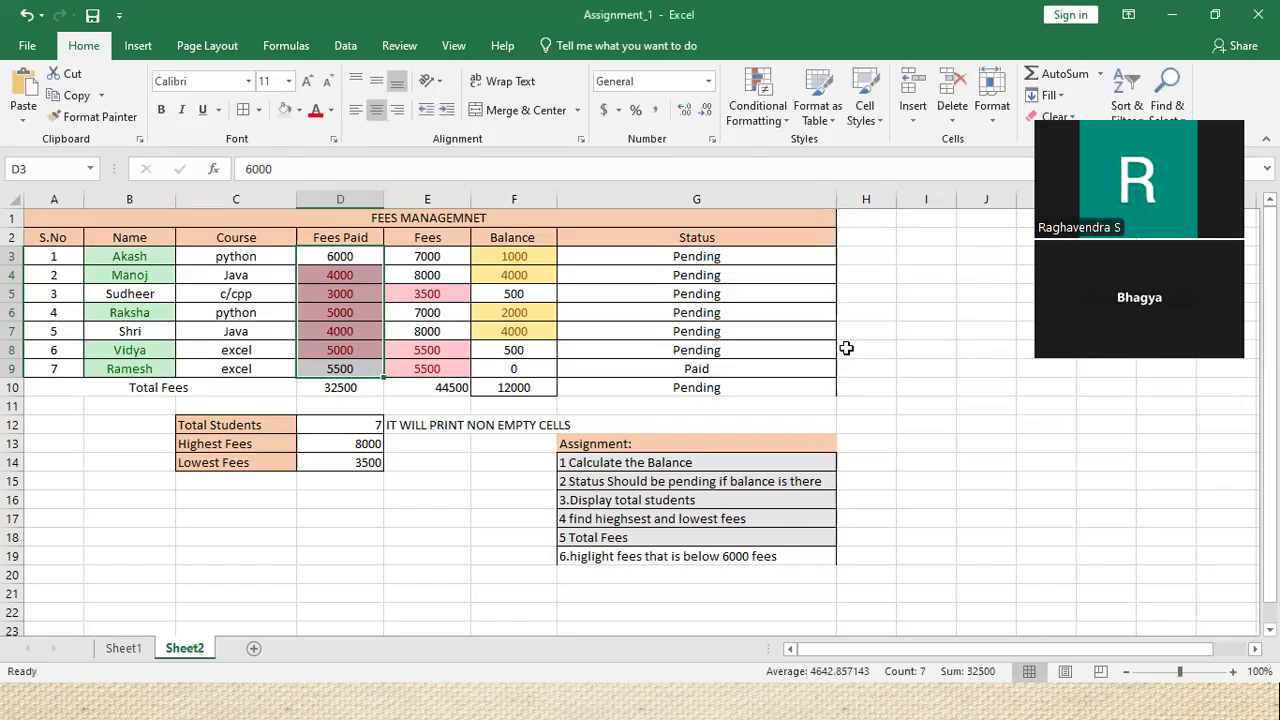
{"action": "left_click", "coordinate": [770, 128]}
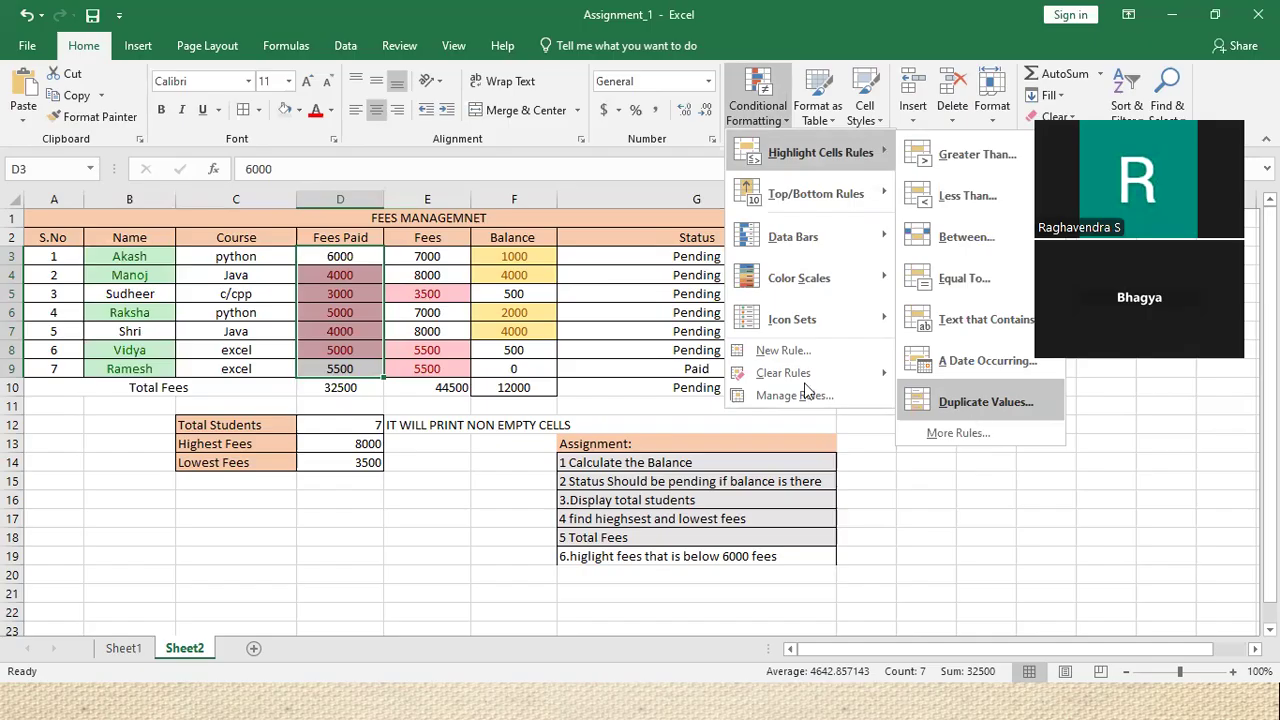
{"action": "left_click", "coordinate": [210, 358]}
{"action": "left_click_drag", "start_coordinate": [258, 251], "coordinate": [269, 368]}
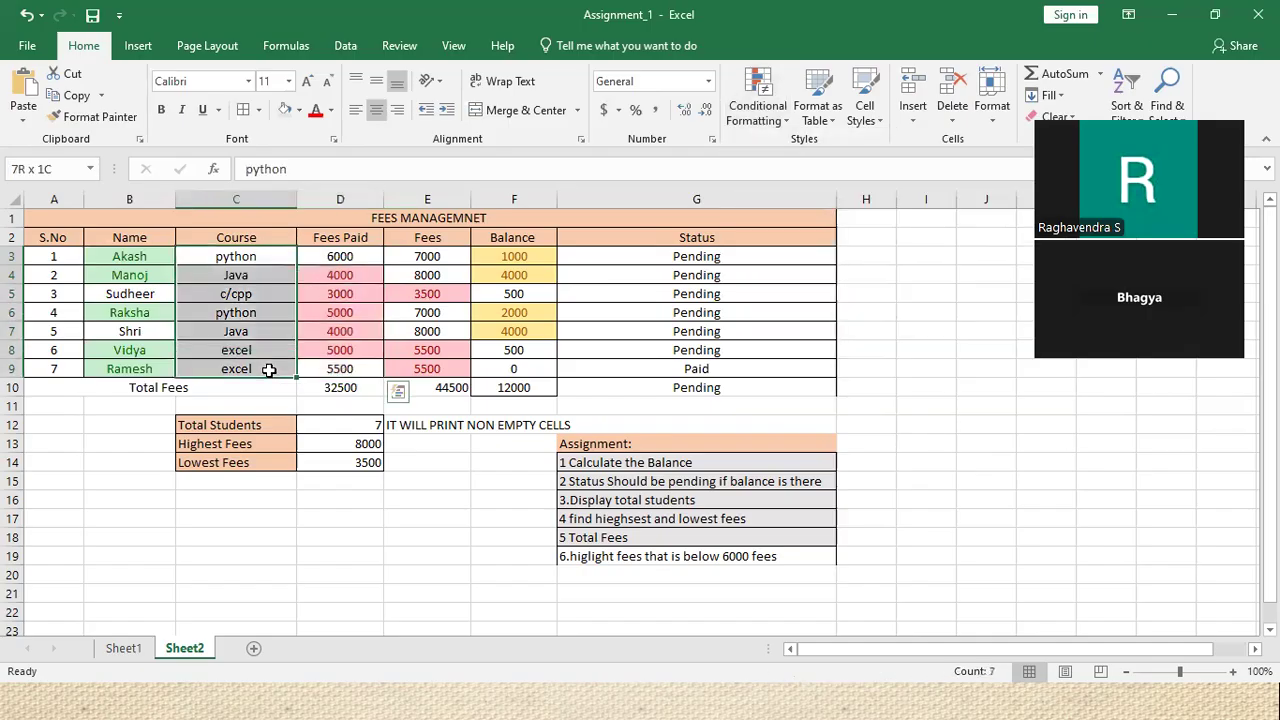
{"action": "left_click", "coordinate": [787, 112]}
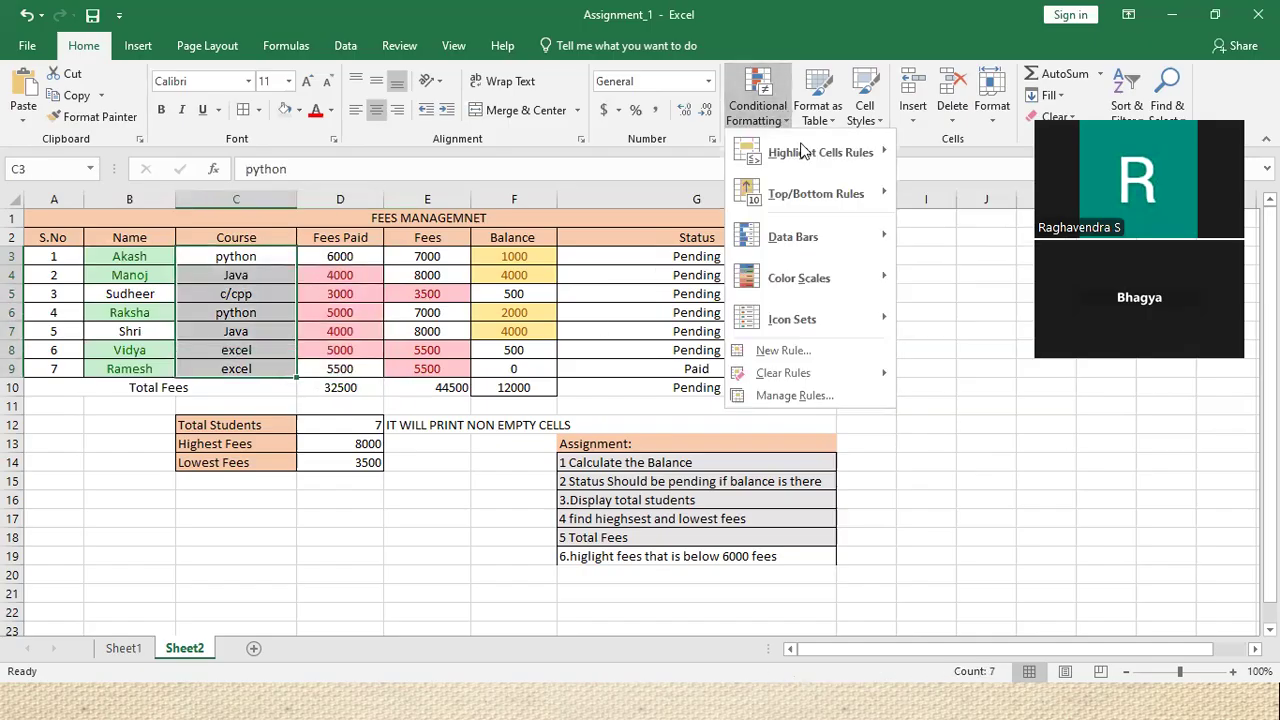
{"action": "mouse_move", "coordinate": [821, 161]}
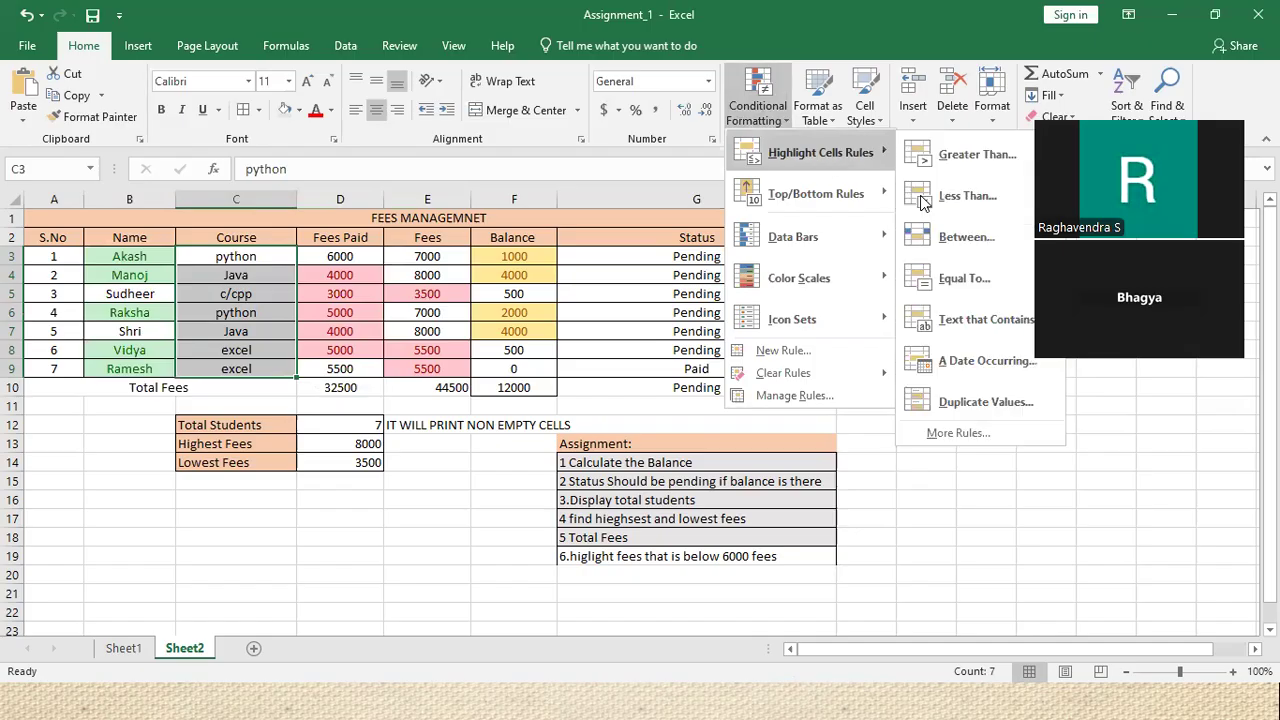
{"action": "left_click", "coordinate": [1000, 405]}
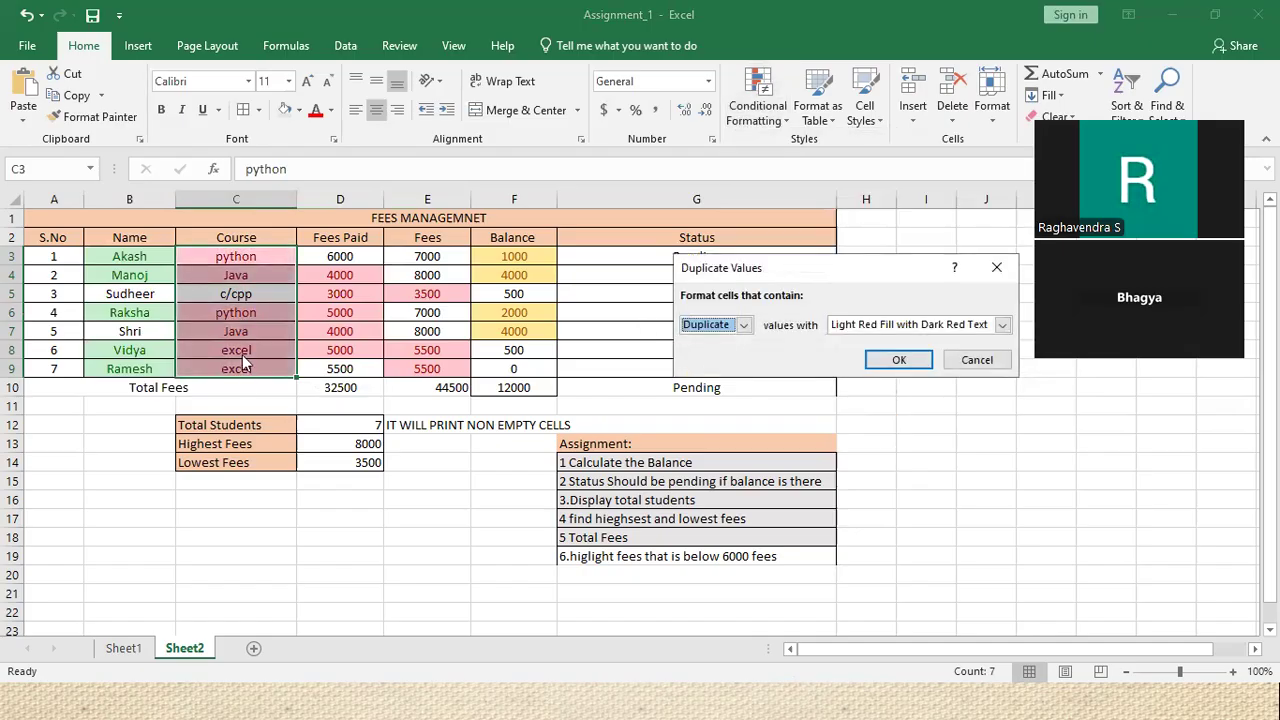
{"action": "left_click", "coordinate": [997, 268]}
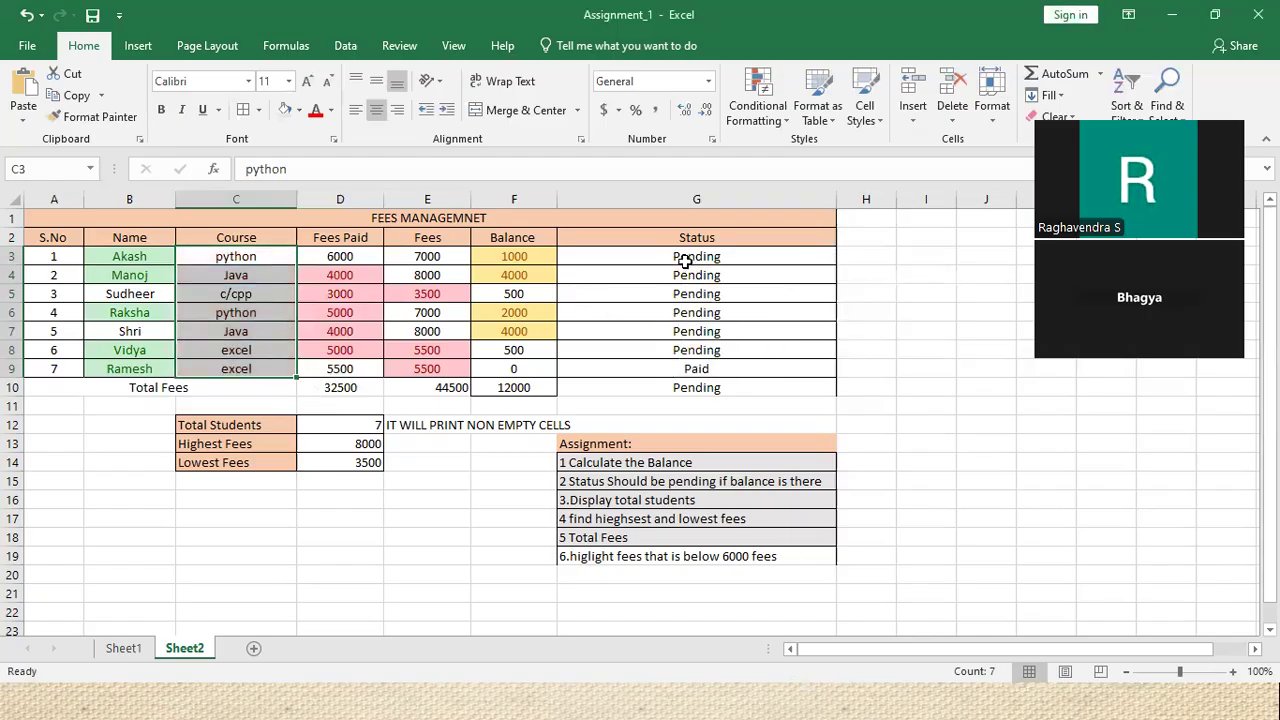
{"action": "left_click_drag", "start_coordinate": [685, 259], "coordinate": [728, 366]}
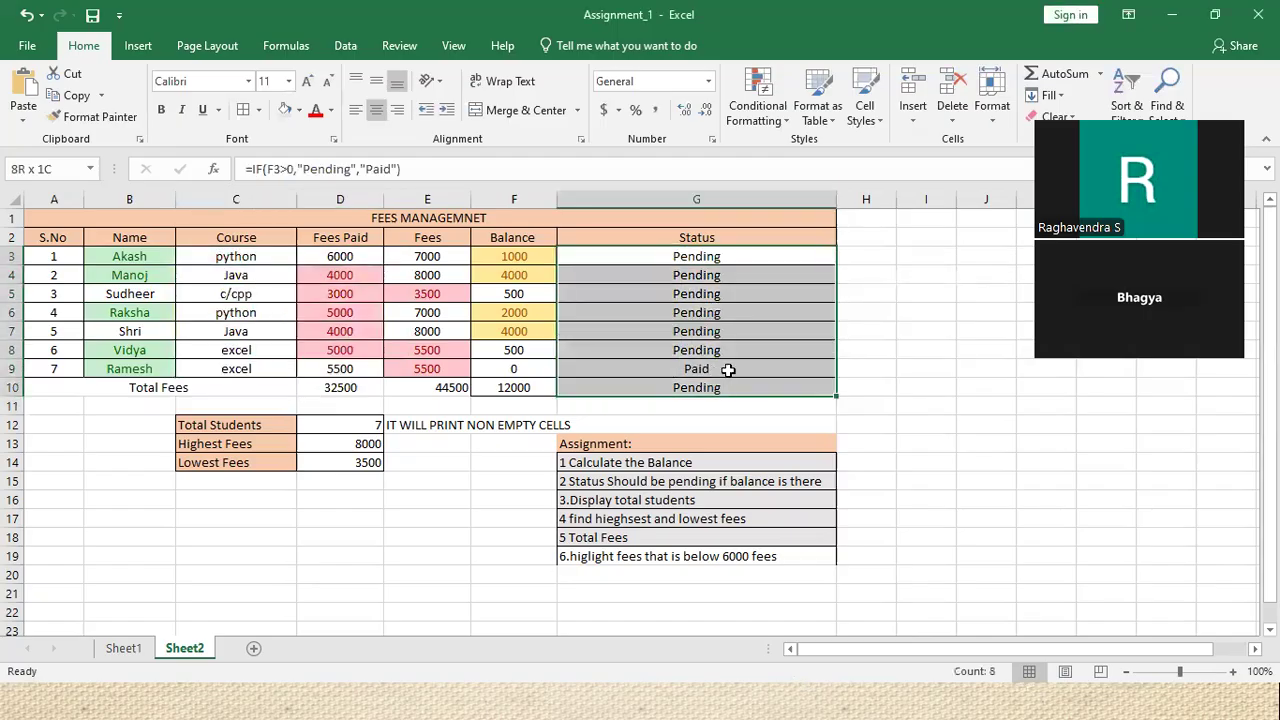
Highlight duplicate Pending statuses in G3:G10 with Light Red Fill with Dark Red Text
{"action": "left_click", "coordinate": [780, 123]}
{"action": "mouse_move", "coordinate": [804, 165]}
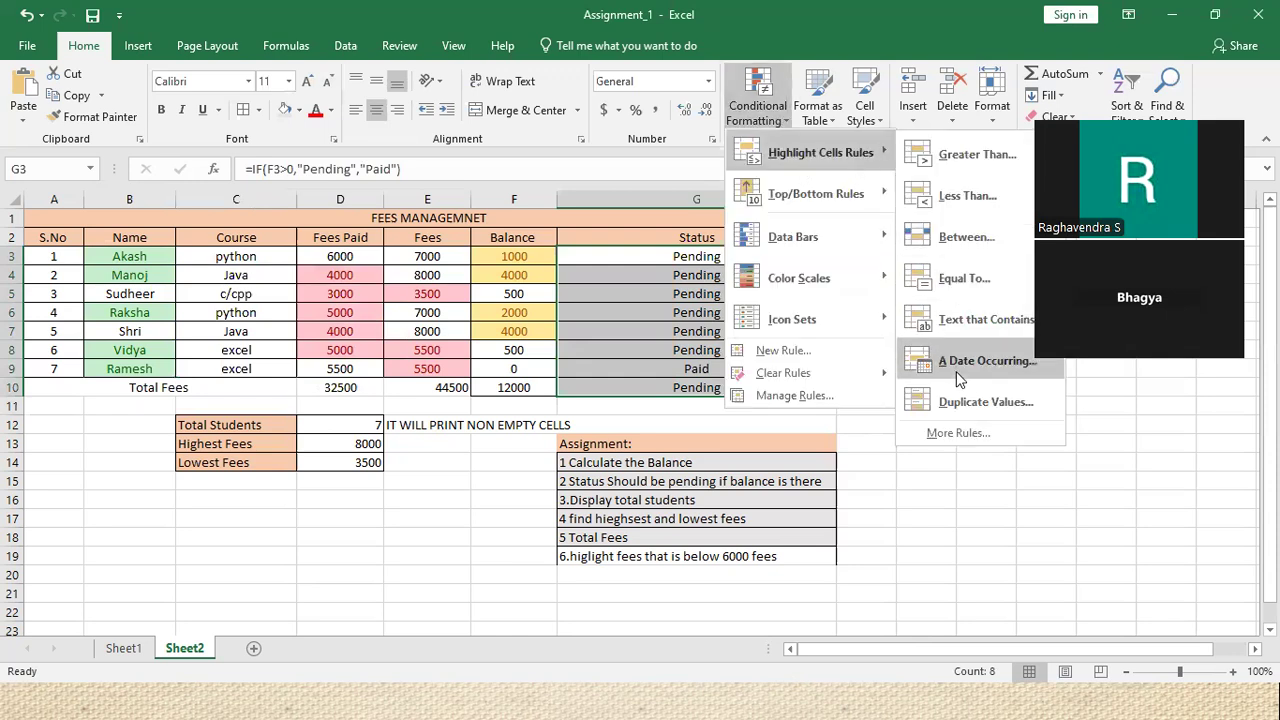
{"action": "left_click", "coordinate": [958, 396]}
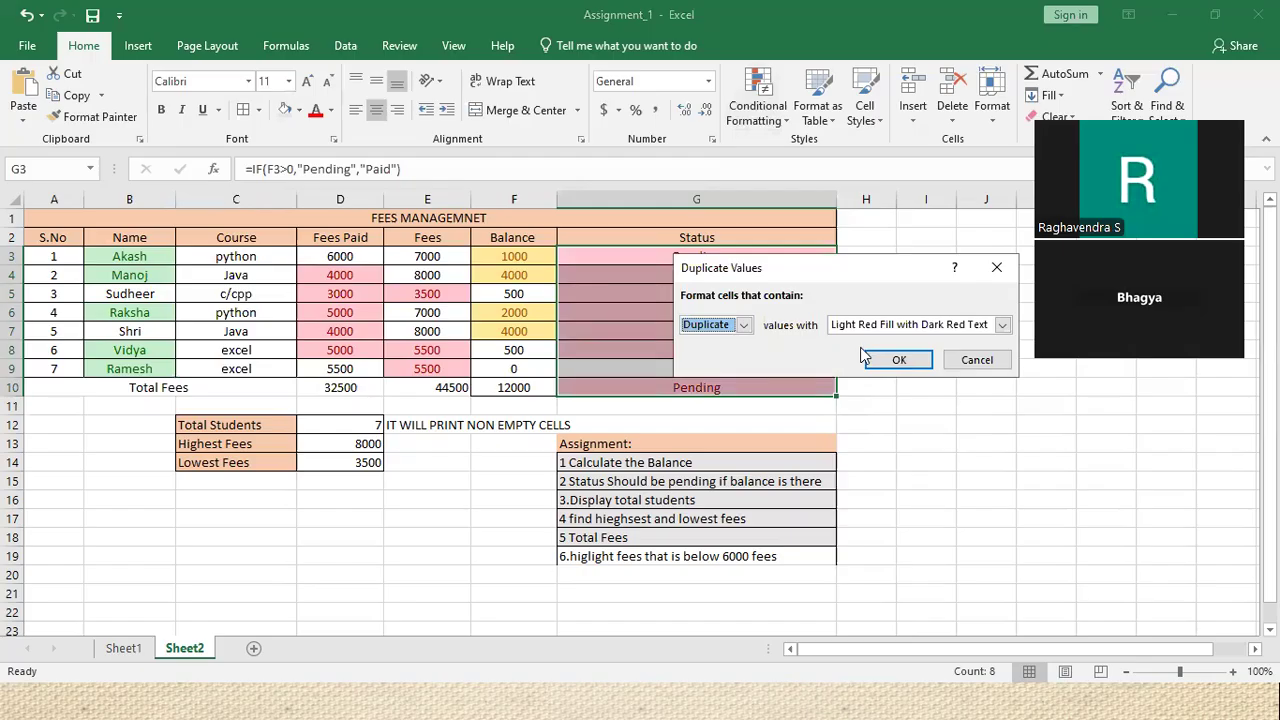
{"action": "left_click", "coordinate": [897, 359]}
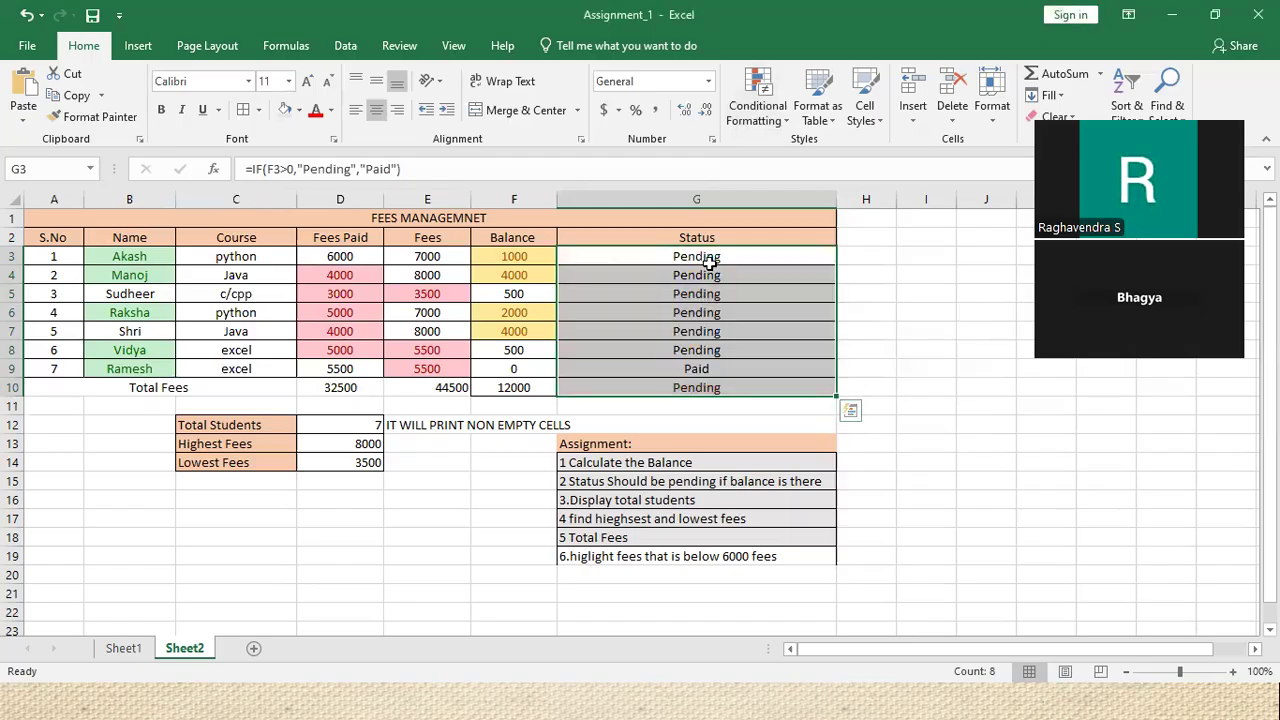
{"action": "left_click", "coordinate": [758, 105]}
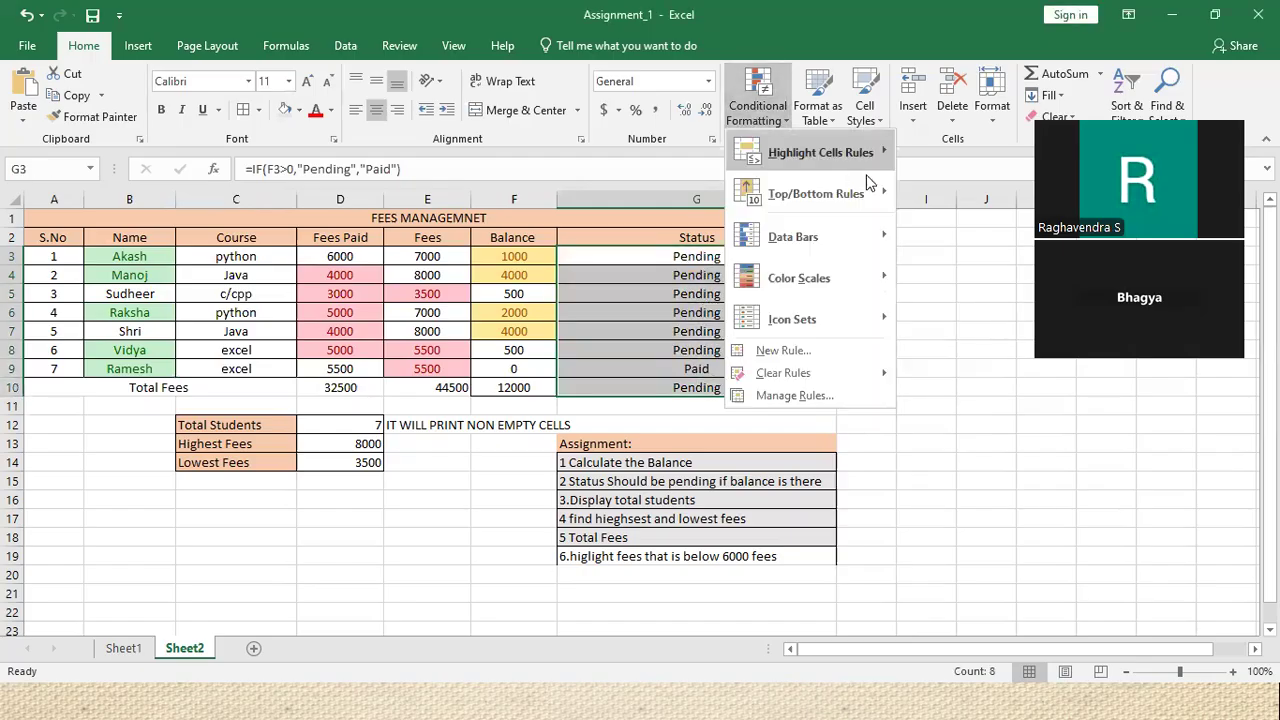
{"action": "mouse_move", "coordinate": [880, 152]}
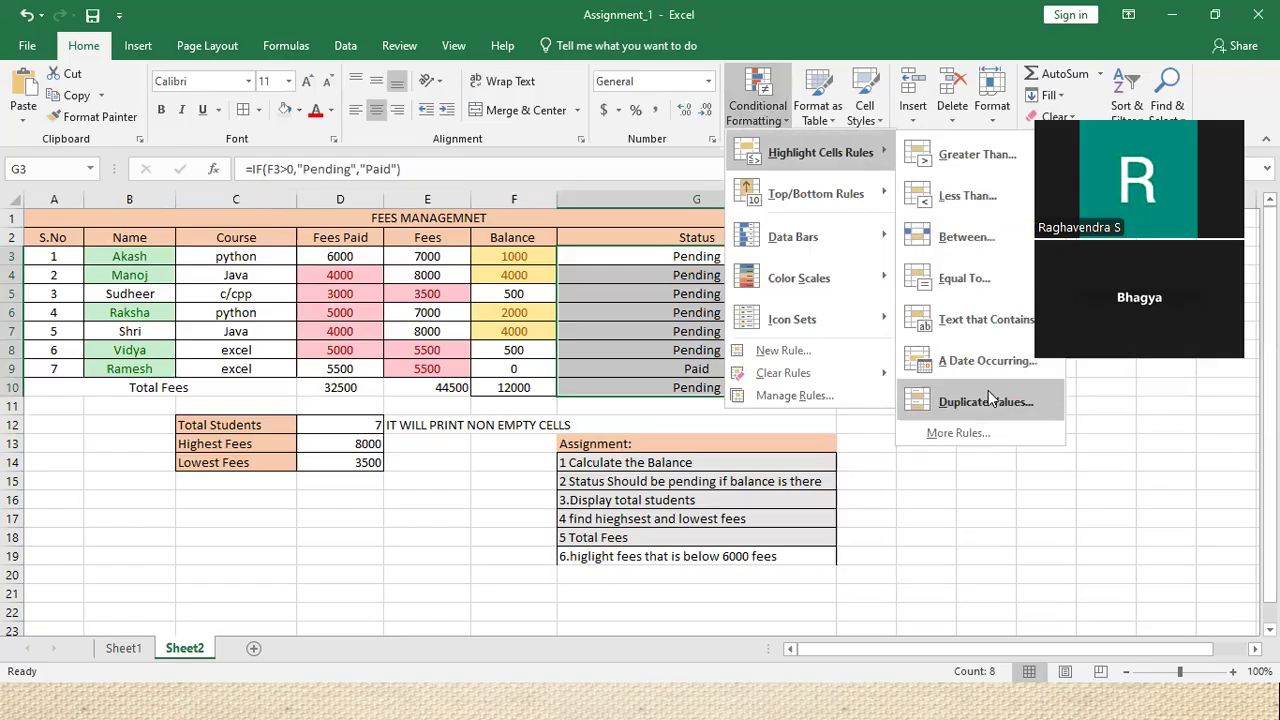
{"action": "left_click", "coordinate": [988, 400]}
{"action": "left_click", "coordinate": [900, 360]}
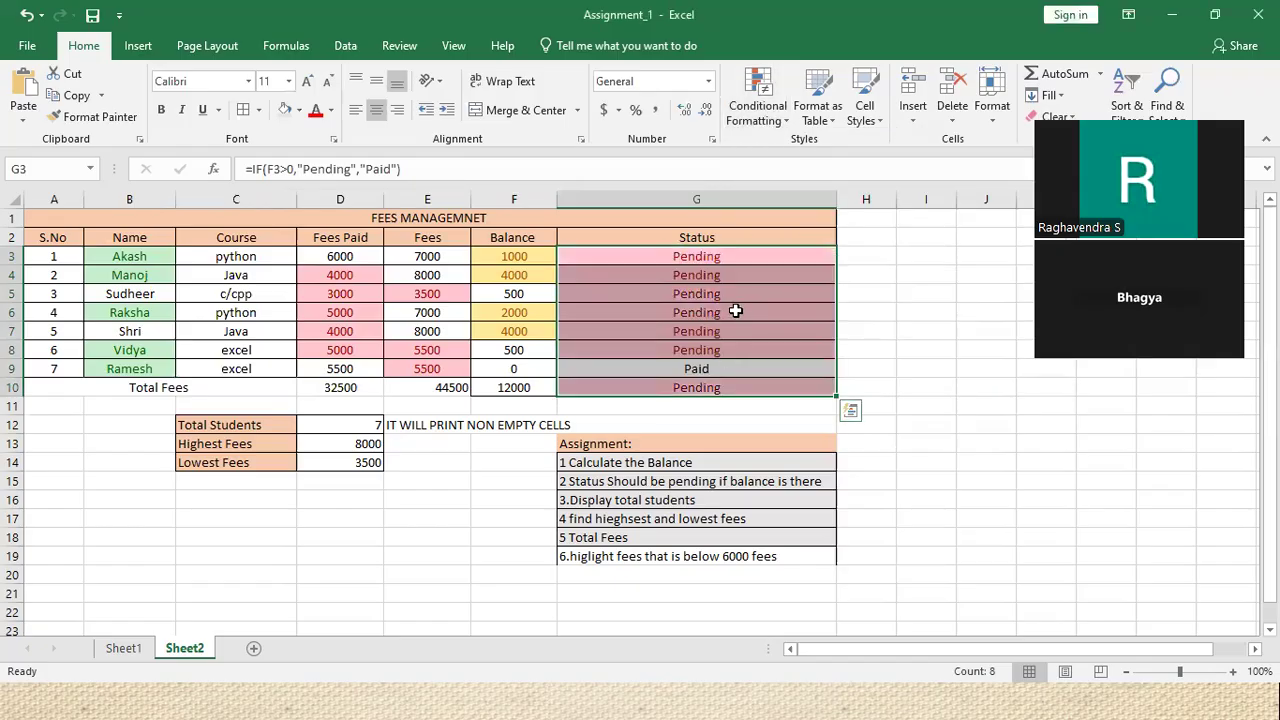
{"action": "left_click", "coordinate": [758, 108]}
{"action": "mouse_move", "coordinate": [820, 155]}
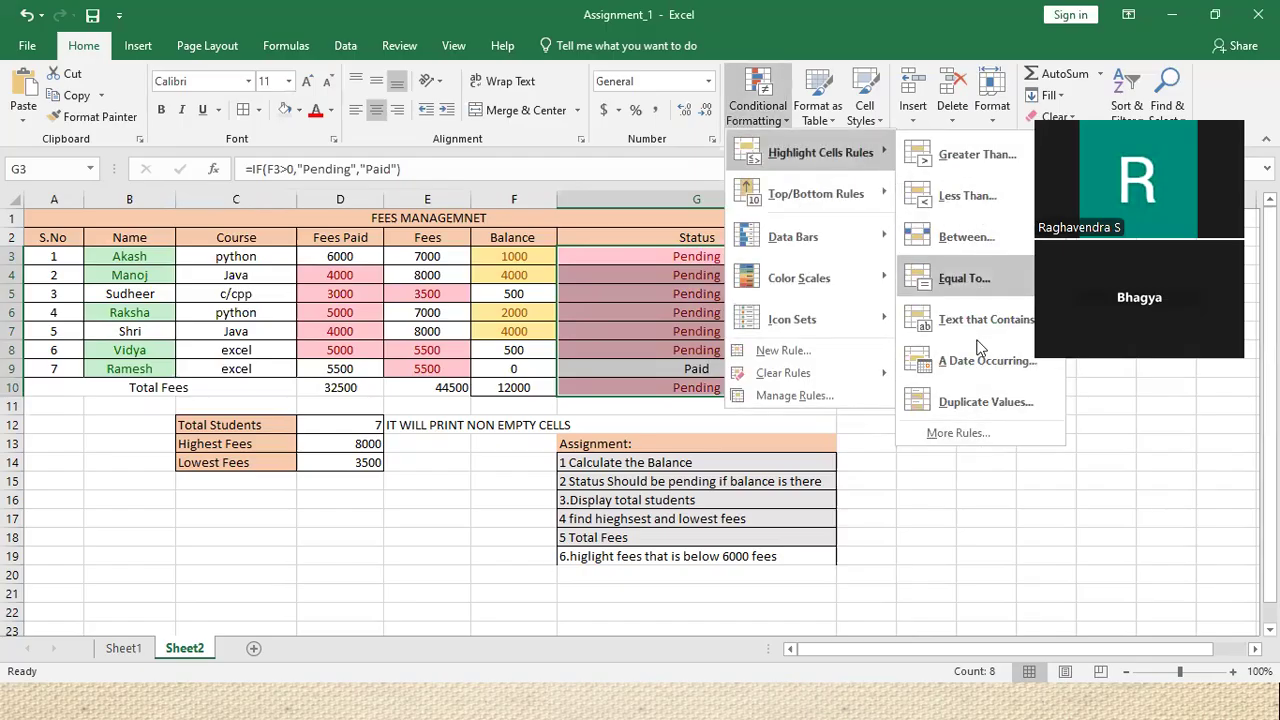
Add an Equal To 500 red highlight to the Status column, then select the Fees column from E3
{"action": "left_click", "coordinate": [977, 283]}
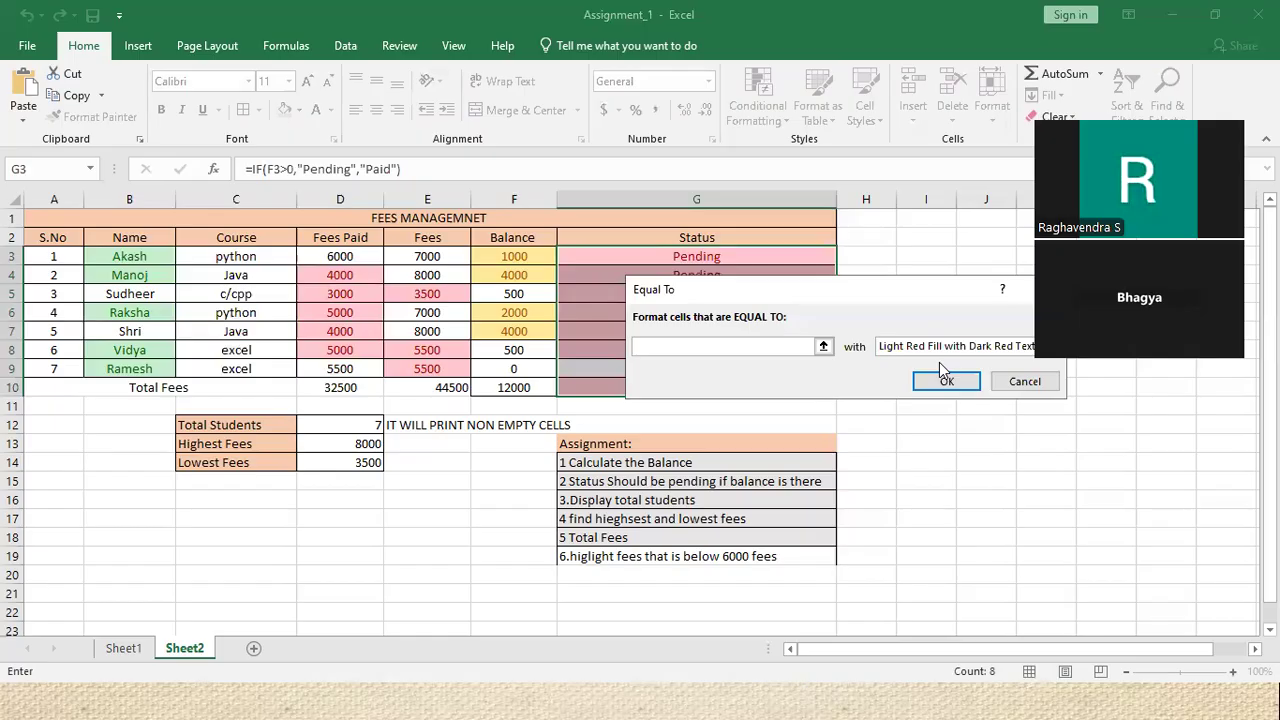
{"action": "type", "text": "500"}
{"action": "left_click", "coordinate": [945, 381]}
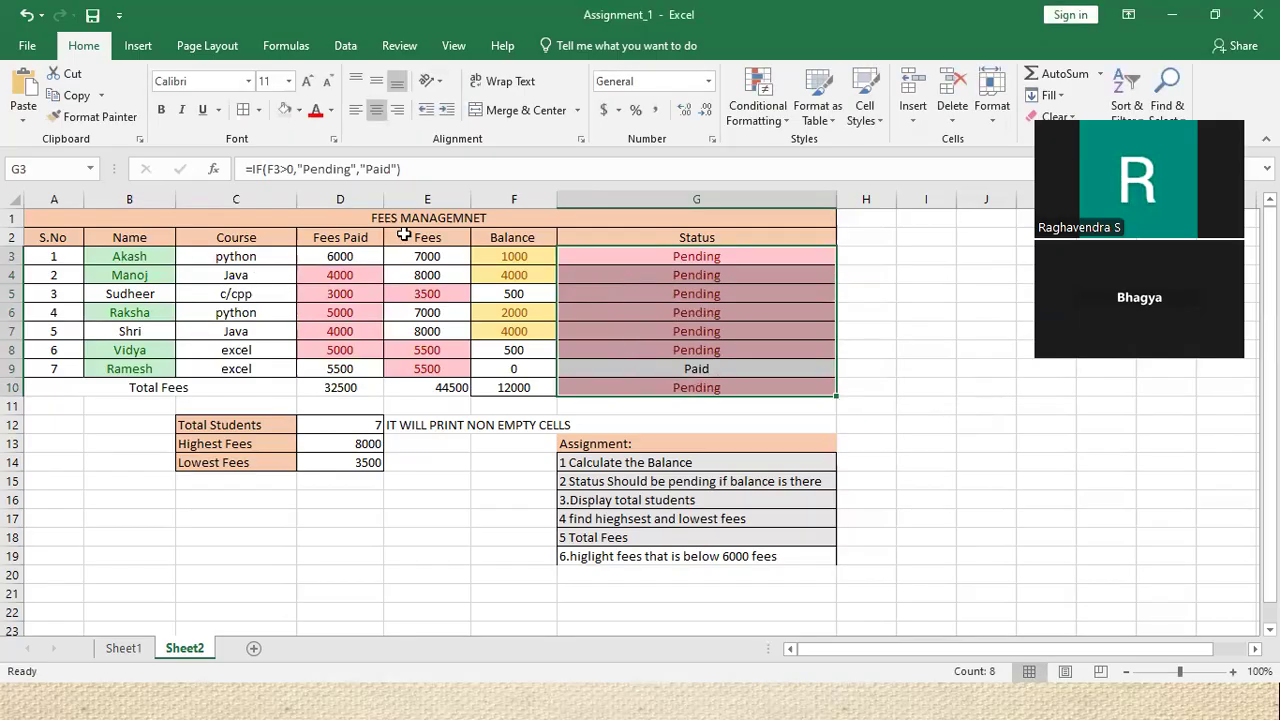
{"action": "left_click", "coordinate": [437, 256]}
{"action": "key", "text": "ctrl+shift+Down"}
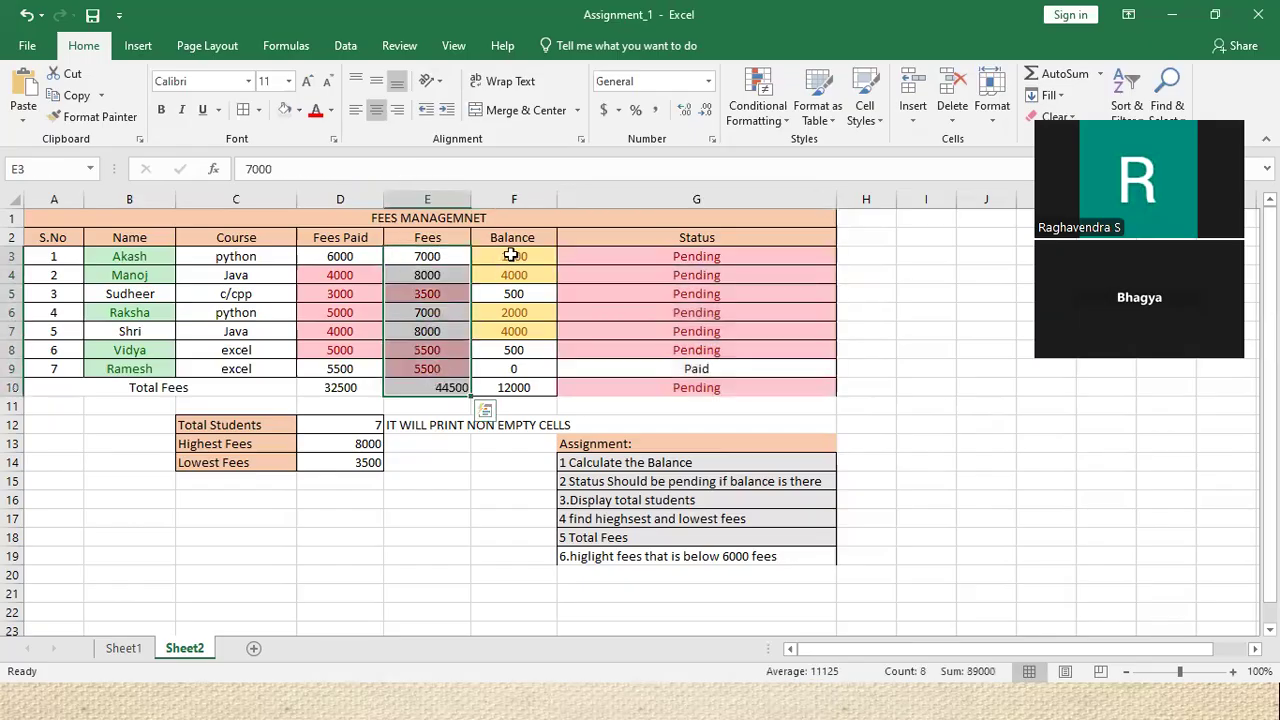
{"action": "left_click", "coordinate": [514, 256]}
{"action": "left_click_drag", "start_coordinate": [535, 410], "coordinate": [542, 370]}
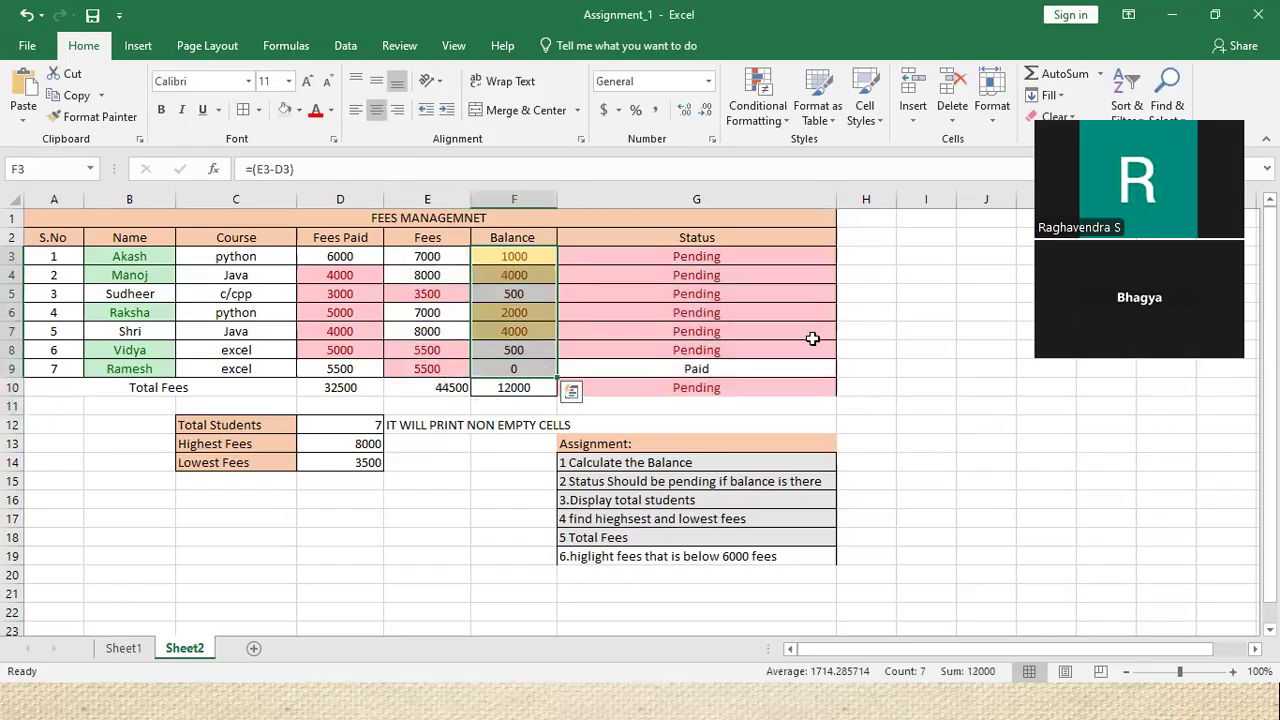
{"action": "left_click", "coordinate": [758, 108]}
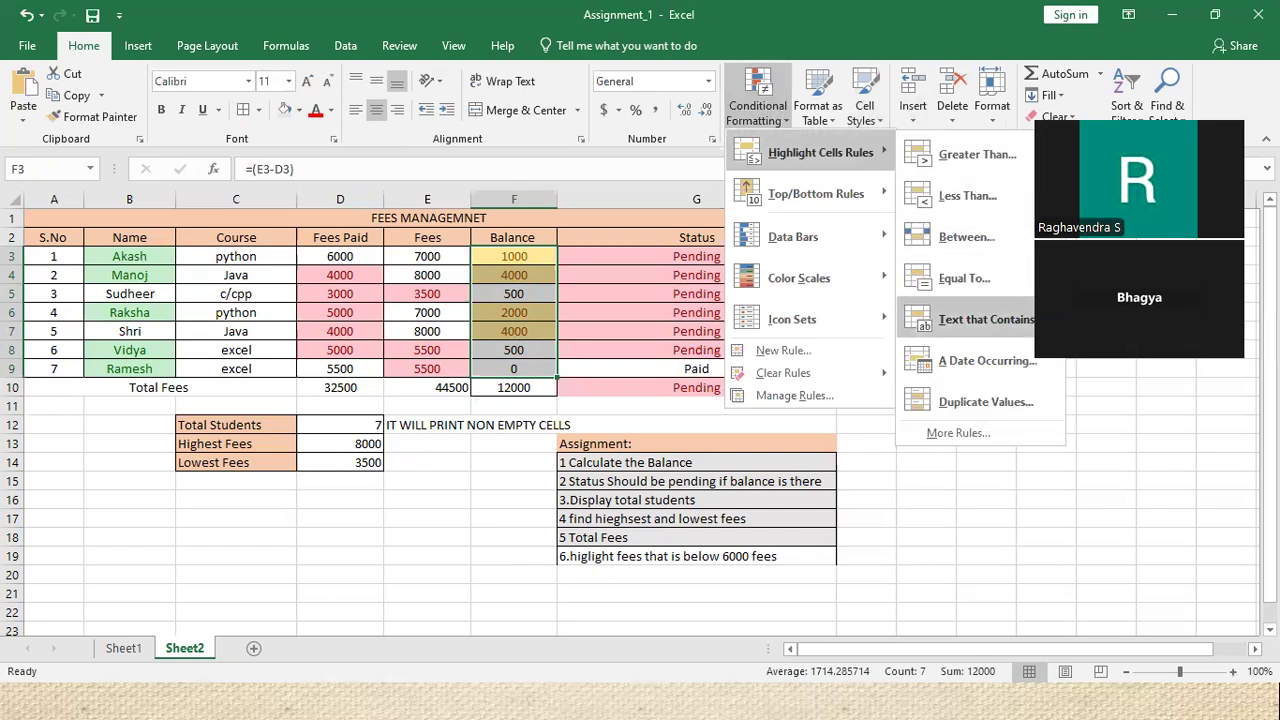
{"action": "left_click", "coordinate": [964, 278]}
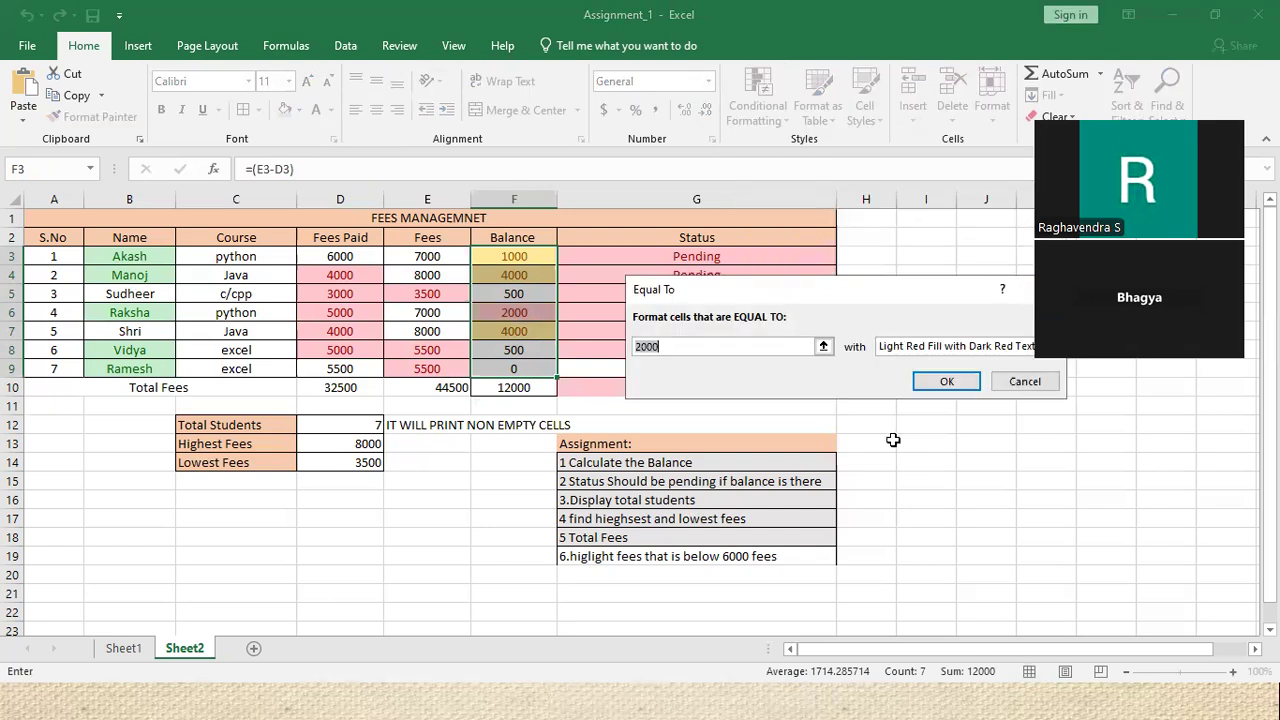
{"action": "type", "text": "500"}
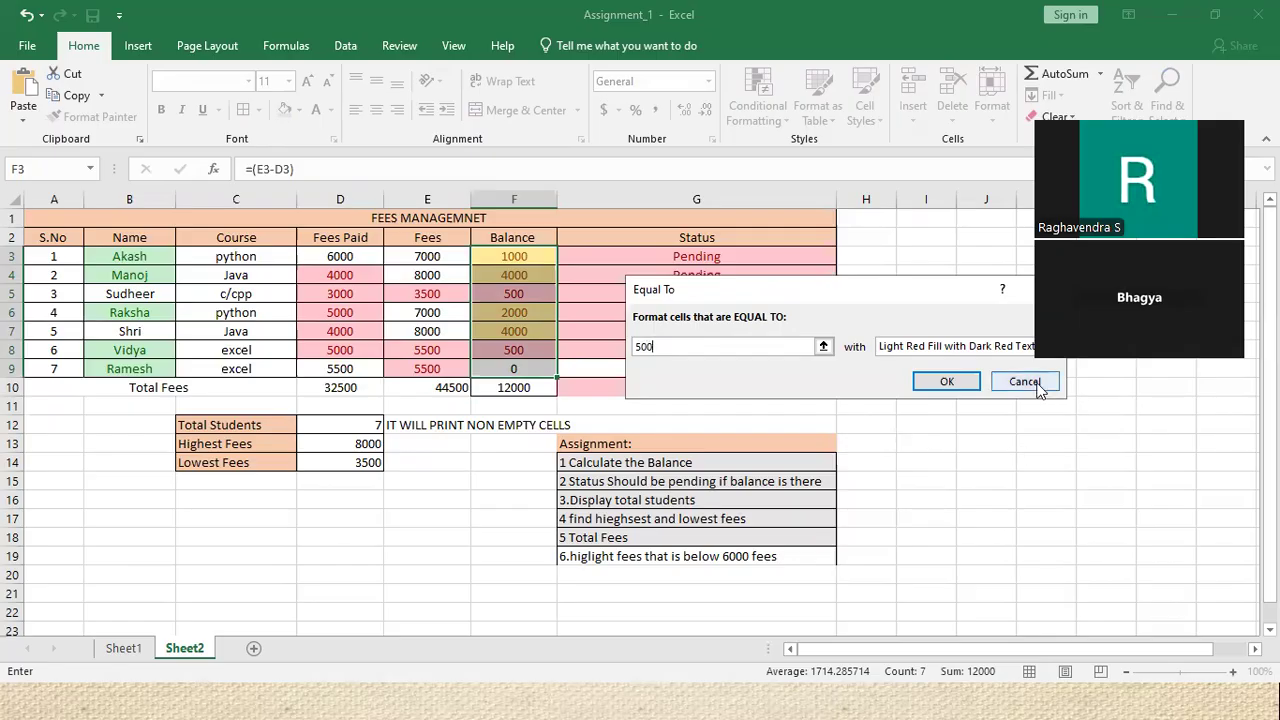
{"action": "key", "text": "Escape"}
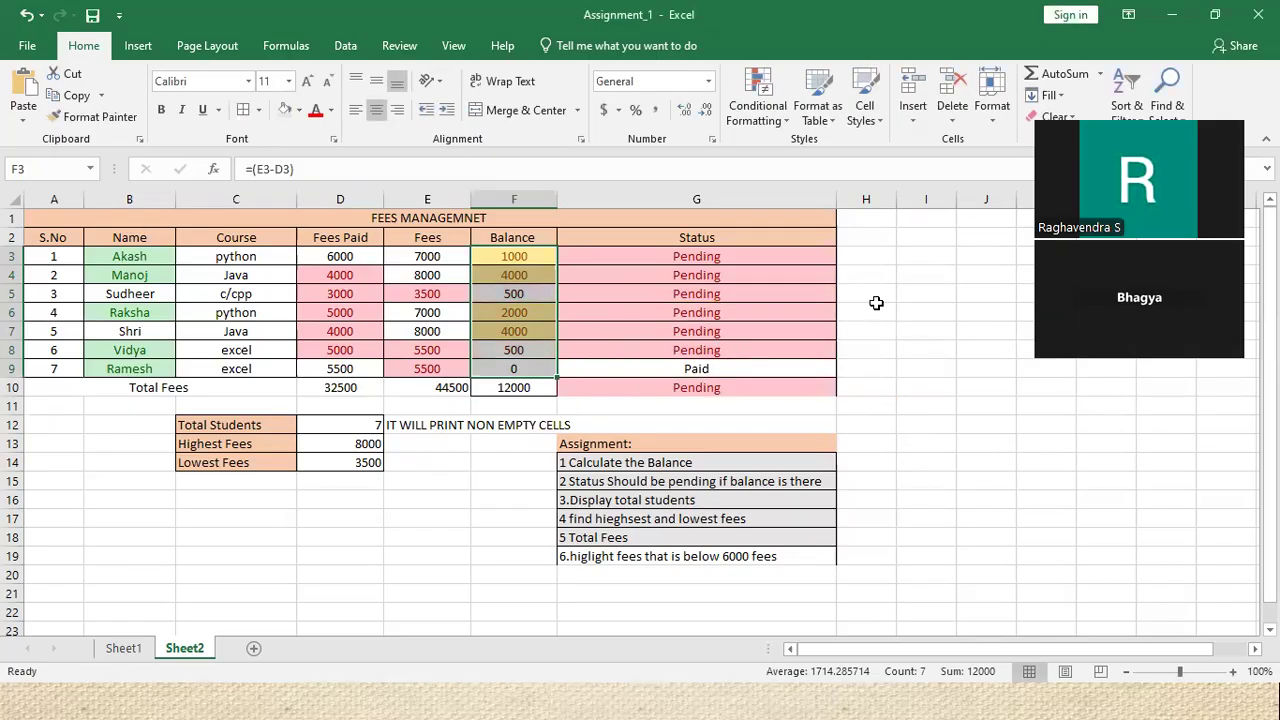